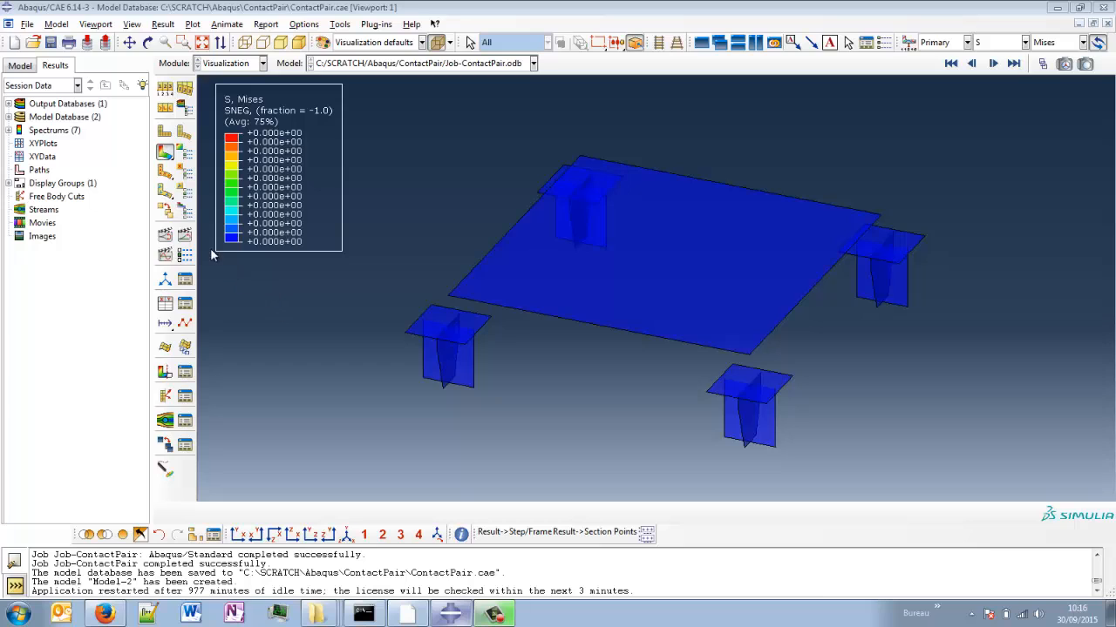
# Animate the deformed plate-and-supports results through the time history, view the CPRESS SPOS contact pressure, and switch to the XY view.
pyautogui.click(185, 236)
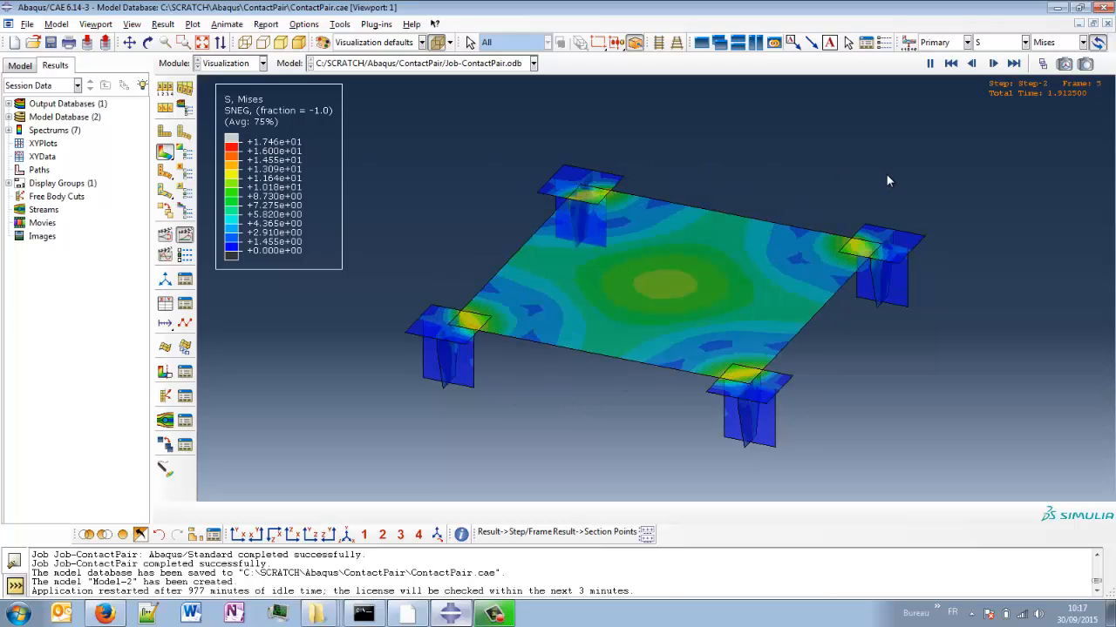
pyautogui.click(1015, 44)
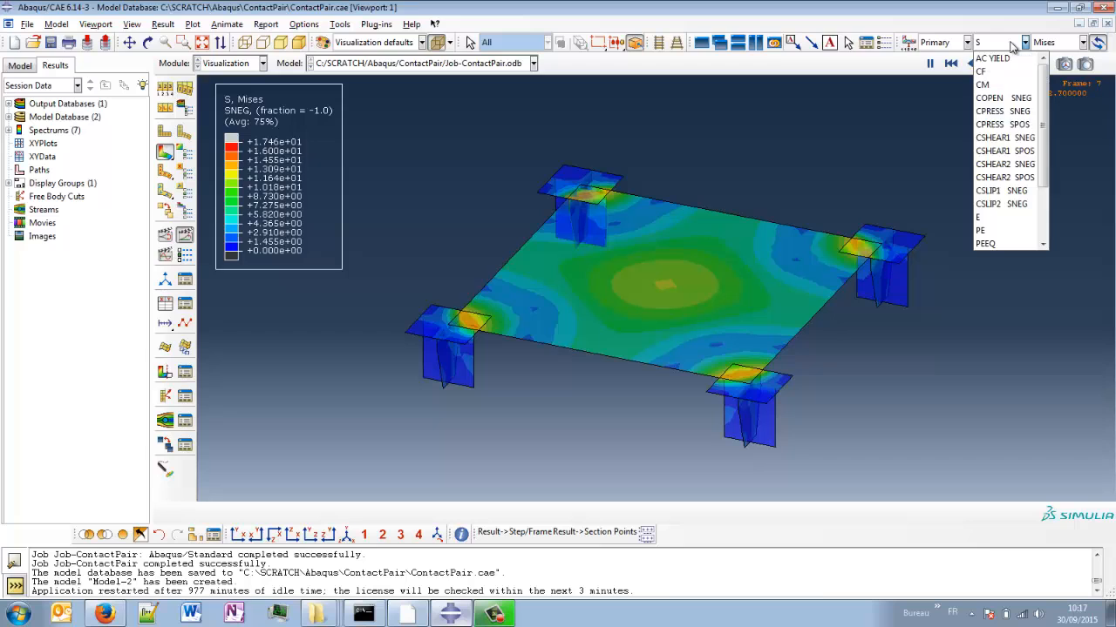
pyautogui.click(1002, 124)
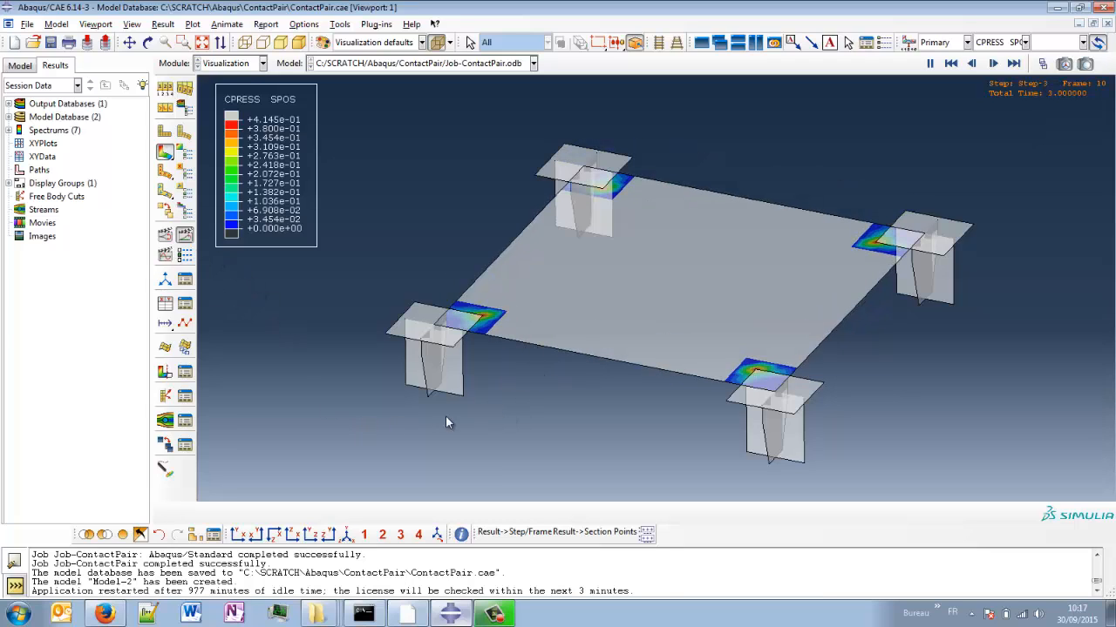
pyautogui.click(238, 535)
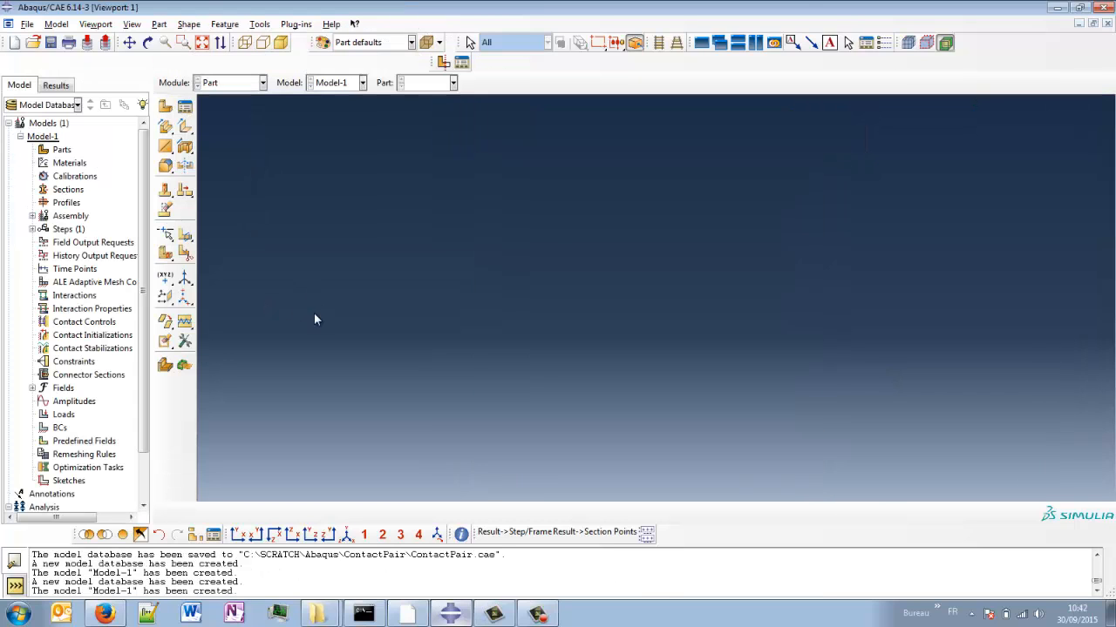
# Rename the model Model-1 as ContactPair.
pyautogui.rightClick(51, 136)
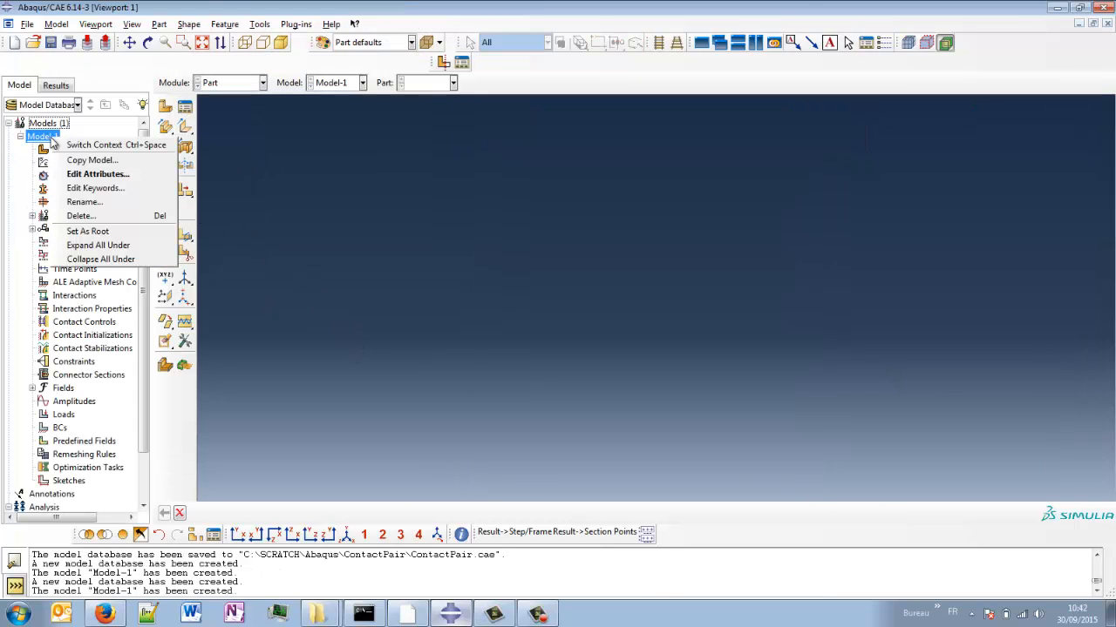
pyautogui.click(85, 201)
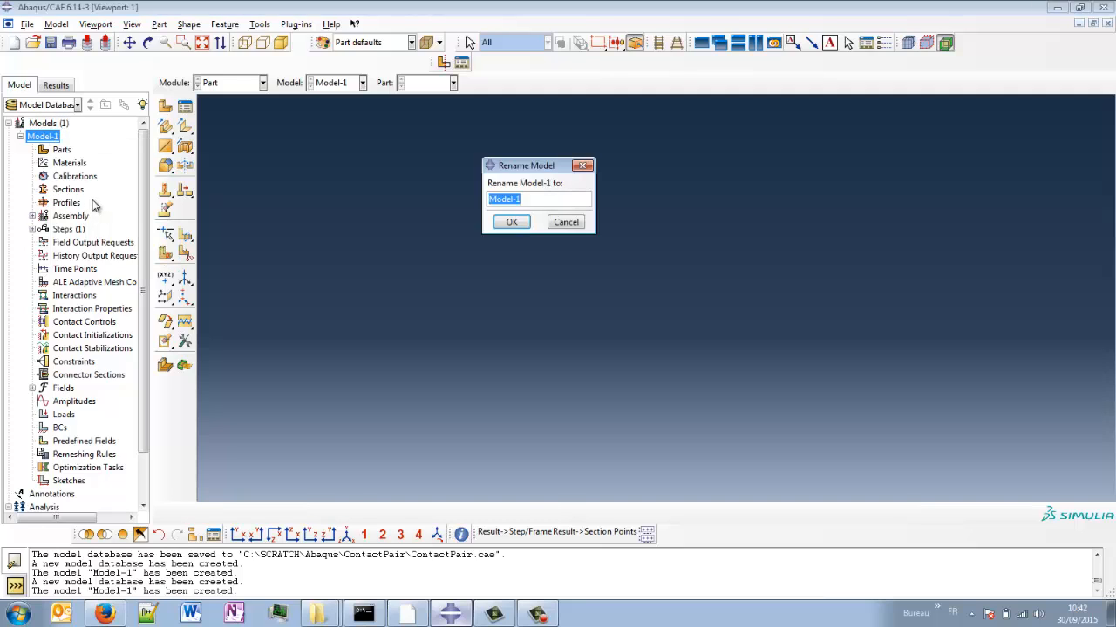
pyautogui.write('ContactPair')
pyautogui.press('Return')
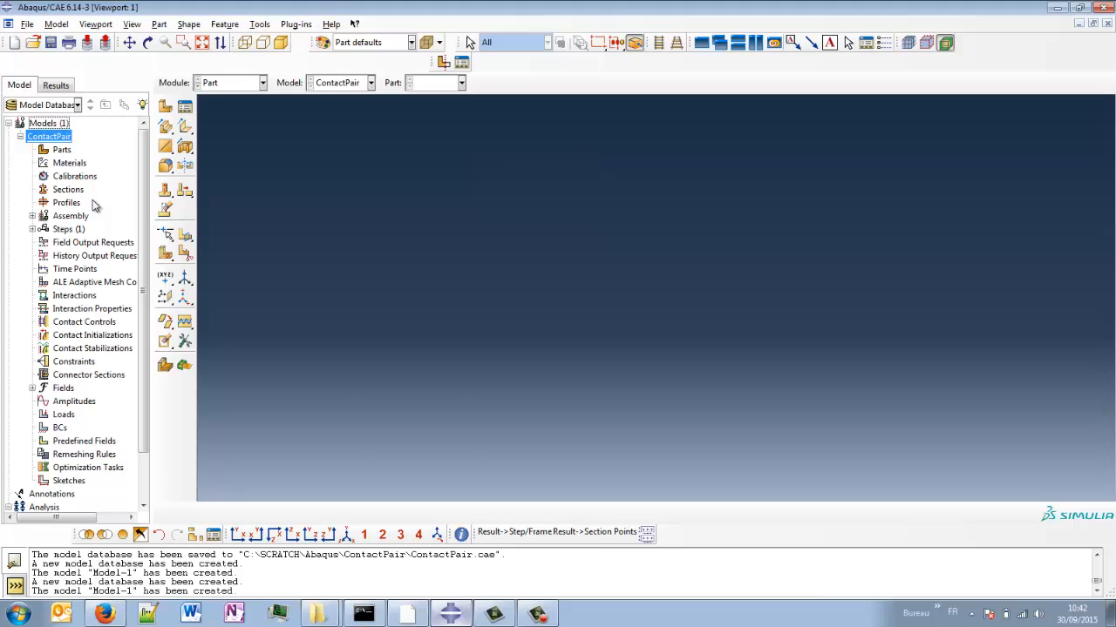
# Create a 3D deformable planar shell part named Plate with an approximate size of 200.
pyautogui.doubleClick(63, 151)
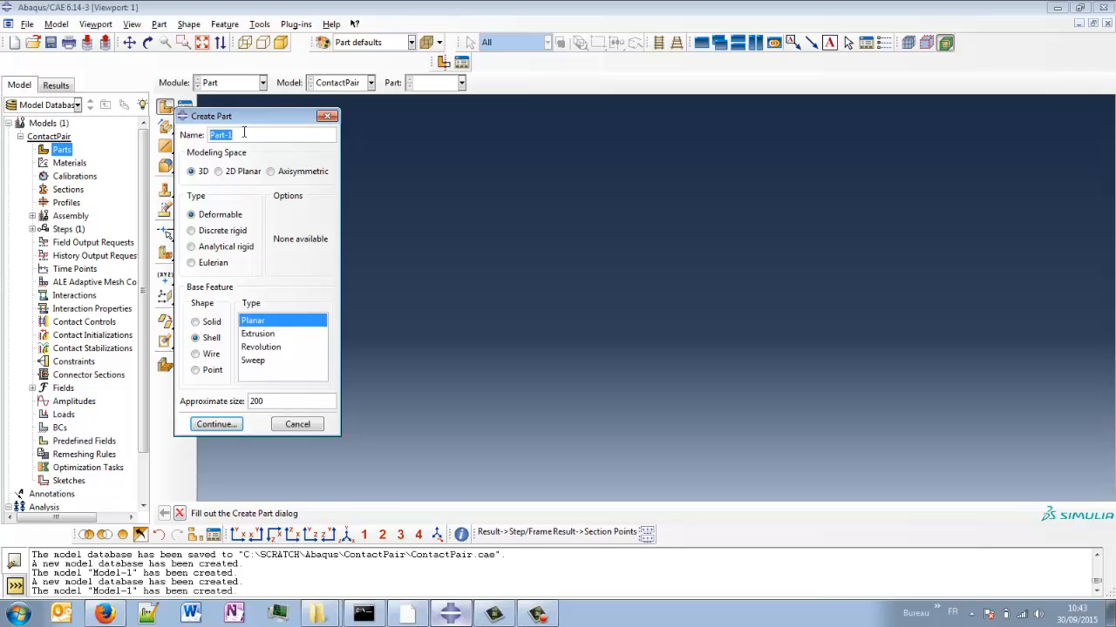
pyautogui.write('Plate')
pyautogui.doubleClick(273, 403)
pyautogui.write('200')
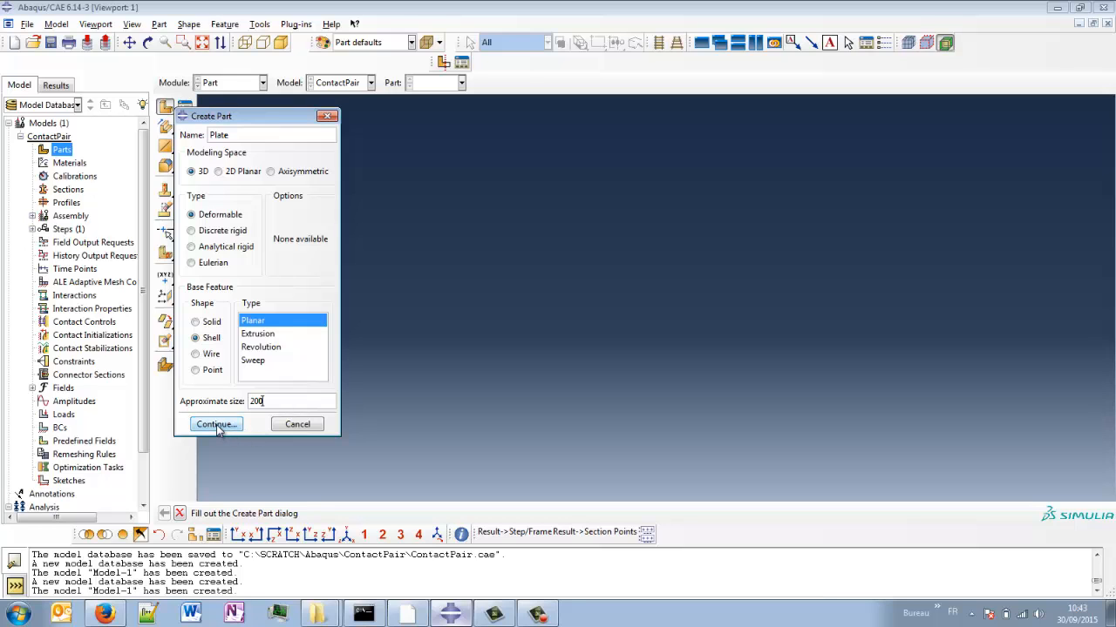
pyautogui.click(216, 426)
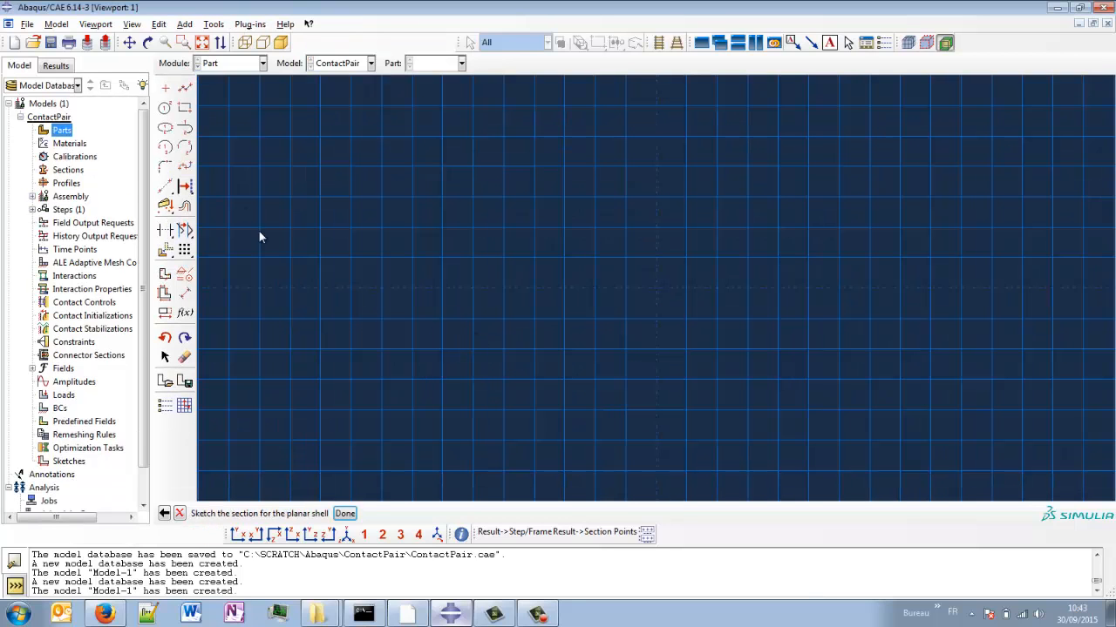
# Sketch a square about 10 by 10 around the sketch origin as the plate's section.
pyautogui.click(184, 107)
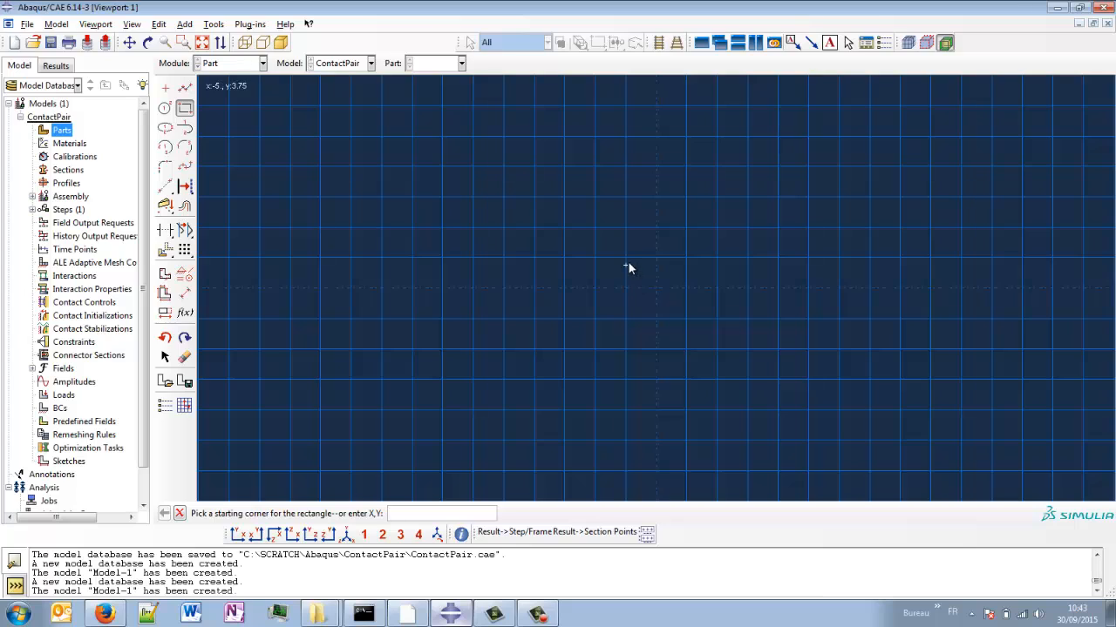
pyautogui.click(629, 261)
pyautogui.click(684, 317)
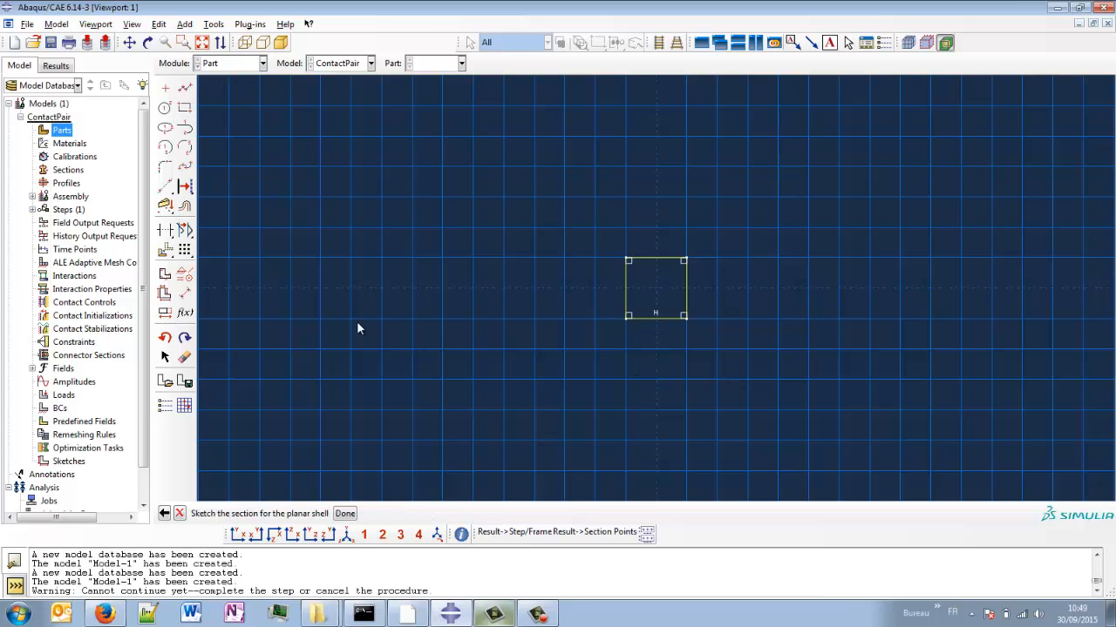
# Dimension the square's width along its bottom edge and its height along its right edge.
pyautogui.click(184, 294)
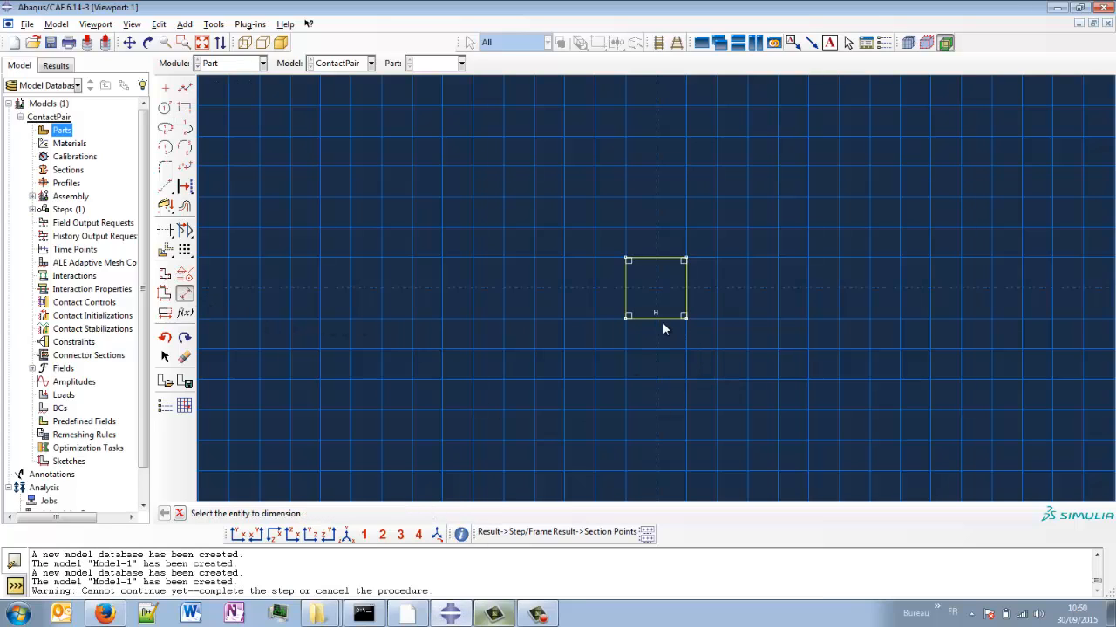
pyautogui.click(661, 327)
pyautogui.click(662, 367)
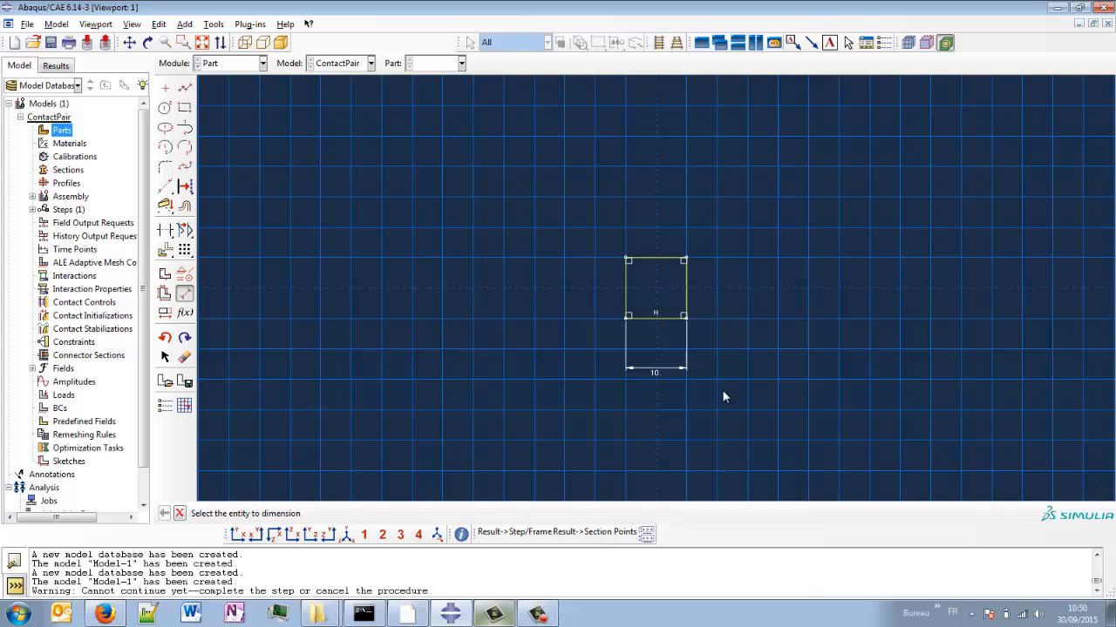
pyautogui.click(686, 281)
pyautogui.click(750, 301)
pyautogui.press('Return')
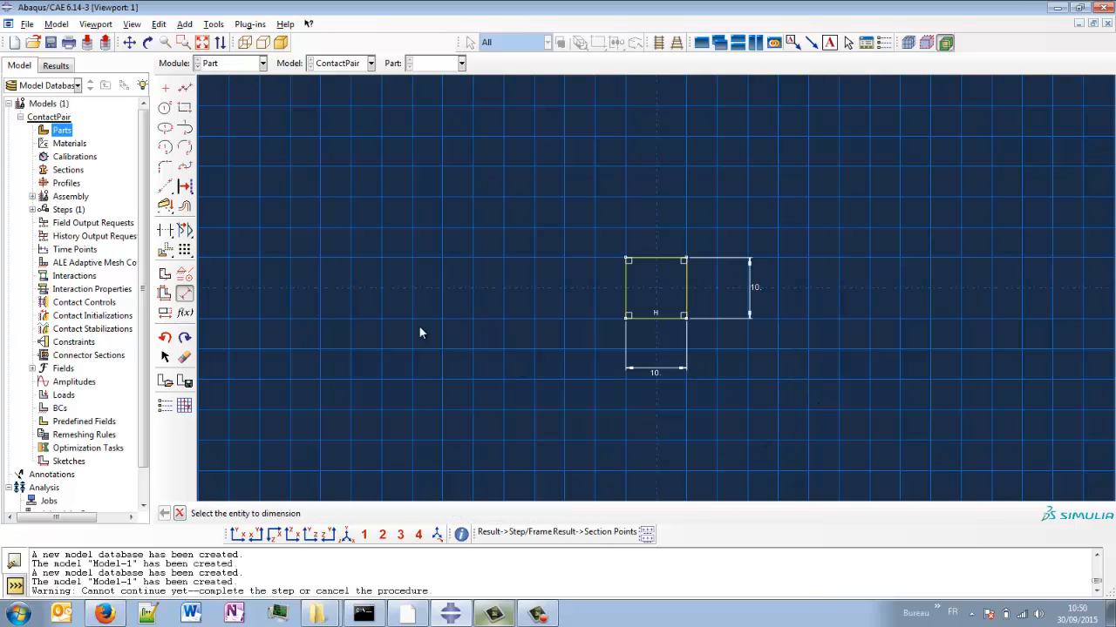
pyautogui.press('Escape')
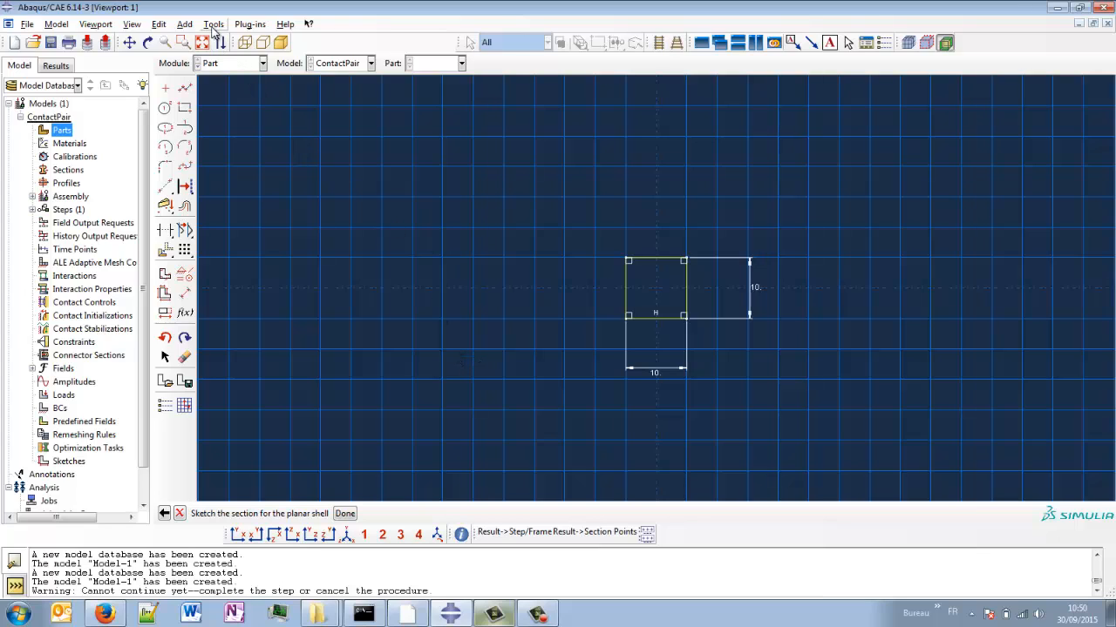
# Add two oblique construction lines along the square's diagonals, each running through a pair of opposite corners.
pyautogui.click(185, 23)
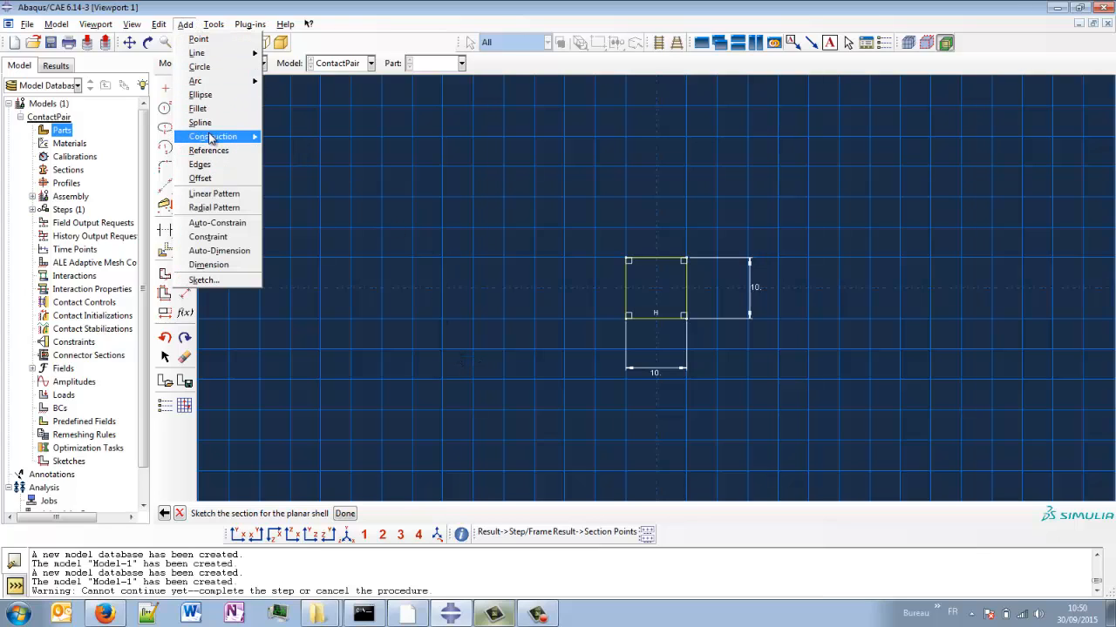
pyautogui.moveTo(213, 136)
pyautogui.click(291, 138)
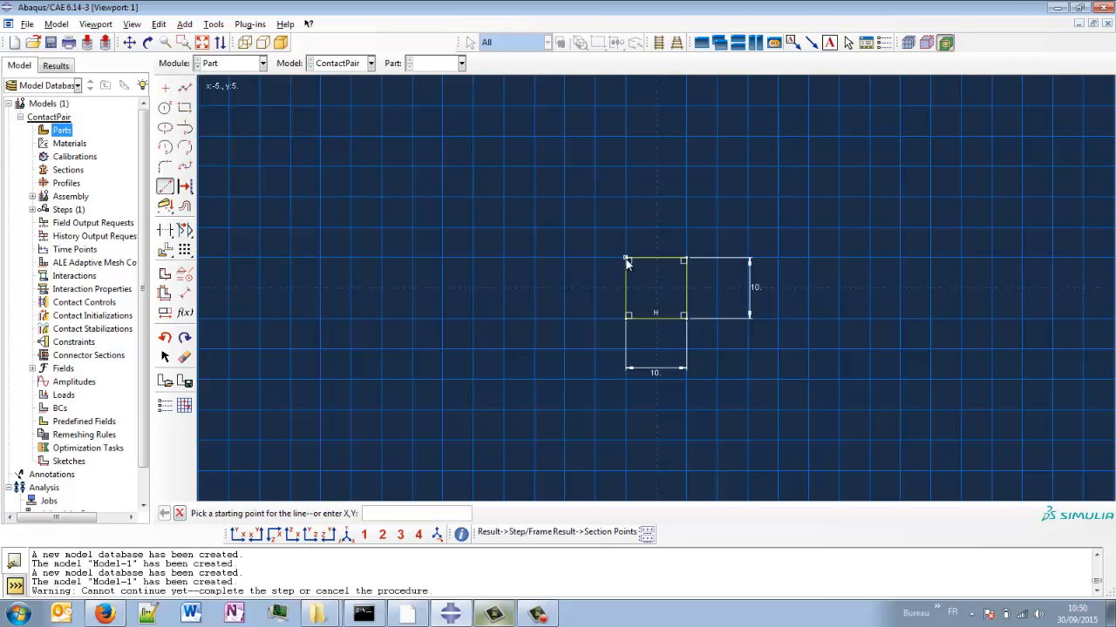
pyautogui.click(627, 260)
pyautogui.click(684, 317)
pyautogui.click(655, 288)
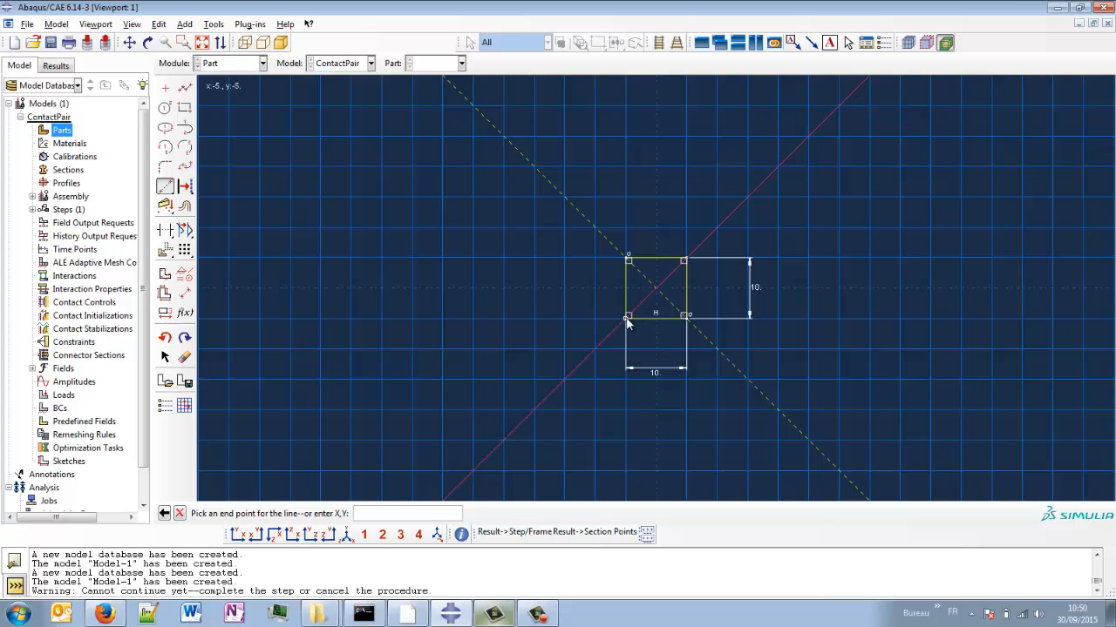
pyautogui.click(627, 315)
pyautogui.middleClick(490, 322)
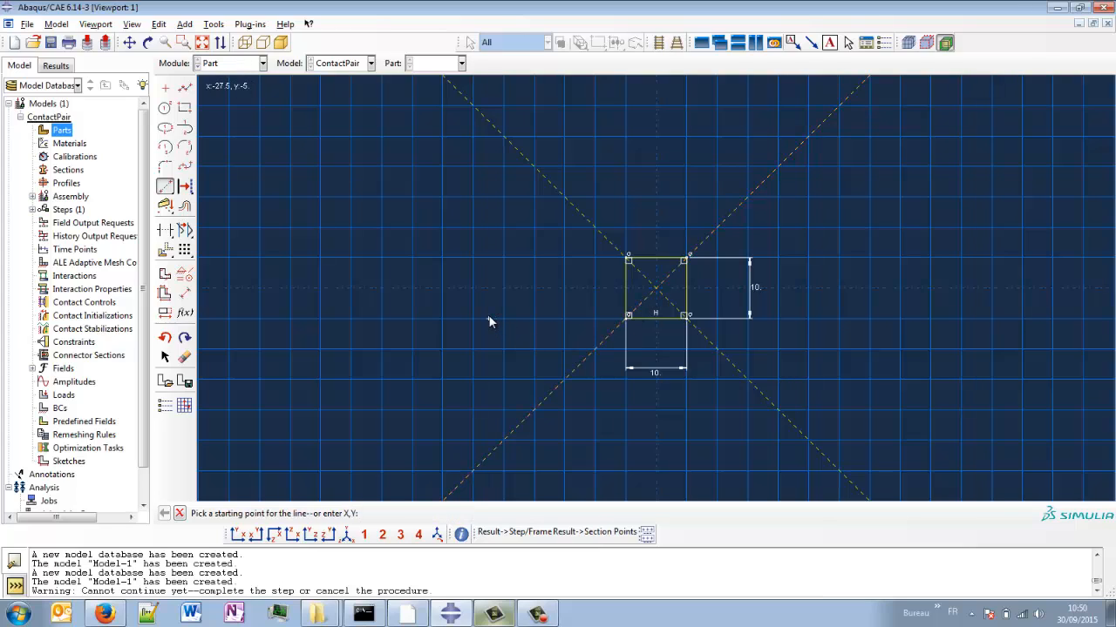
# Place an isolated point at the square's centre, where the two diagonal construction lines cross.
pyautogui.click(165, 89)
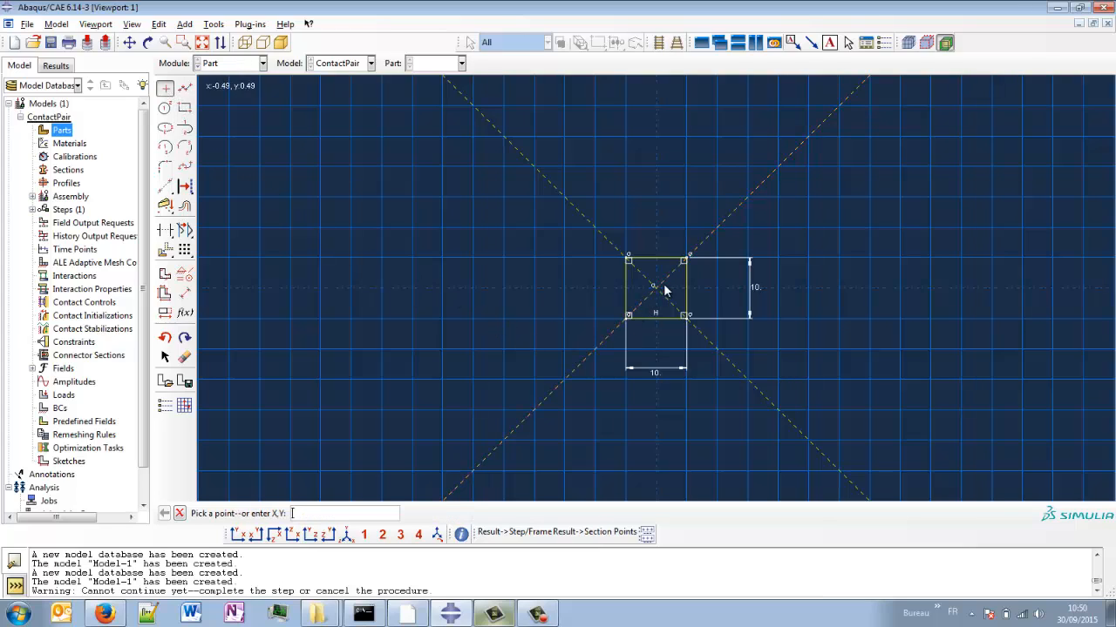
pyautogui.click(657, 290)
pyautogui.middleClick(872, 348)
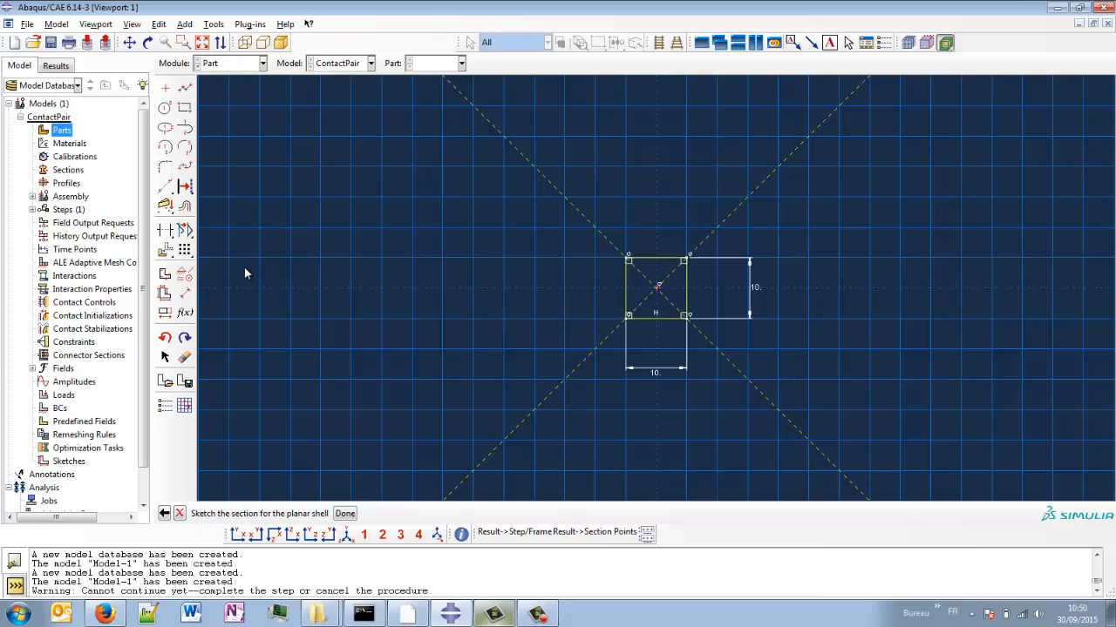
# Apply a Fixed constraint to the isolated point at the square's centre.
pyautogui.click(184, 274)
pyautogui.click(33, 165)
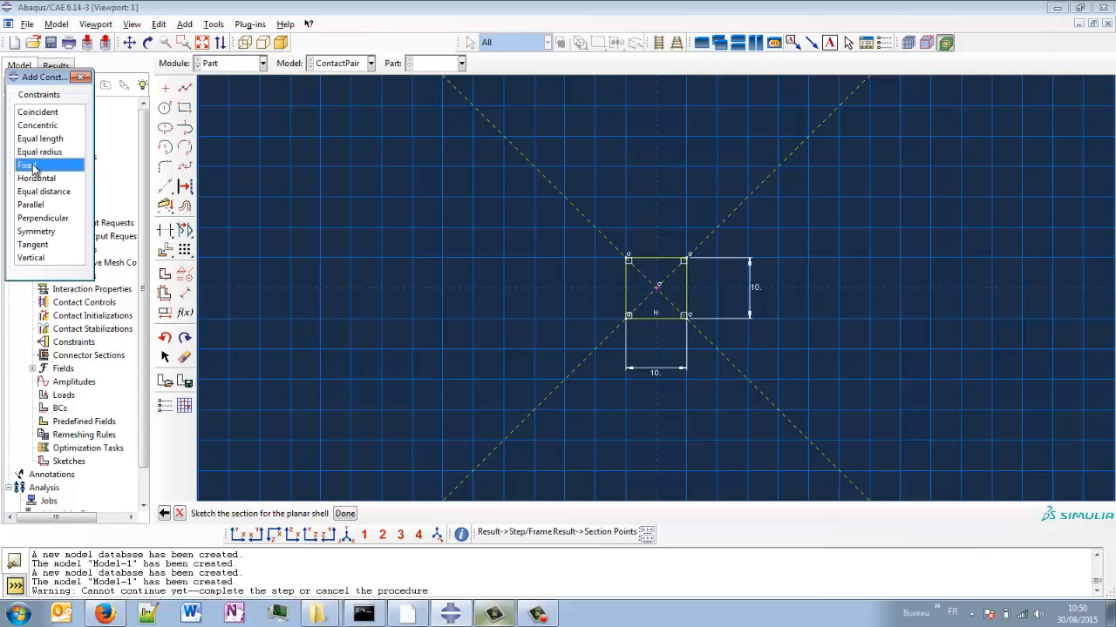
pyautogui.middleClick(369, 283)
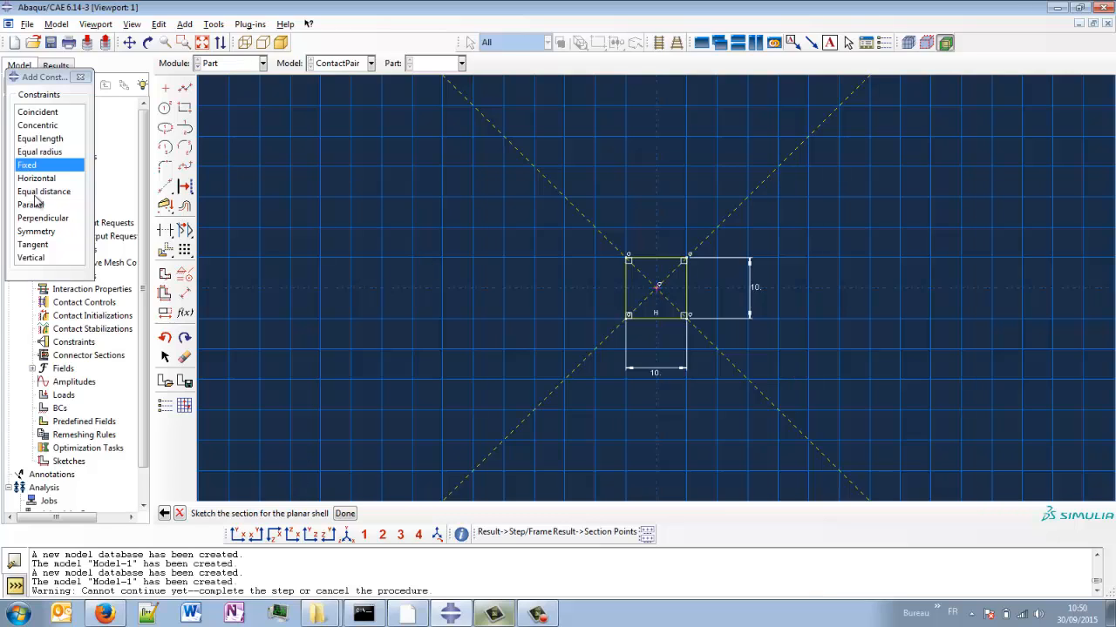
pyautogui.click(31, 165)
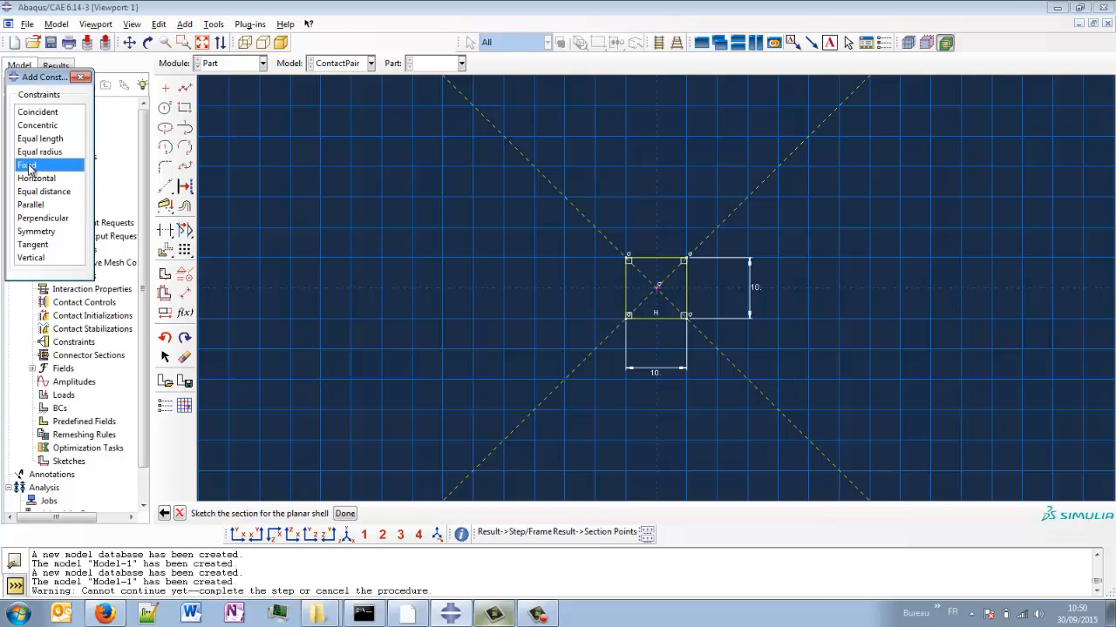
pyautogui.click(656, 294)
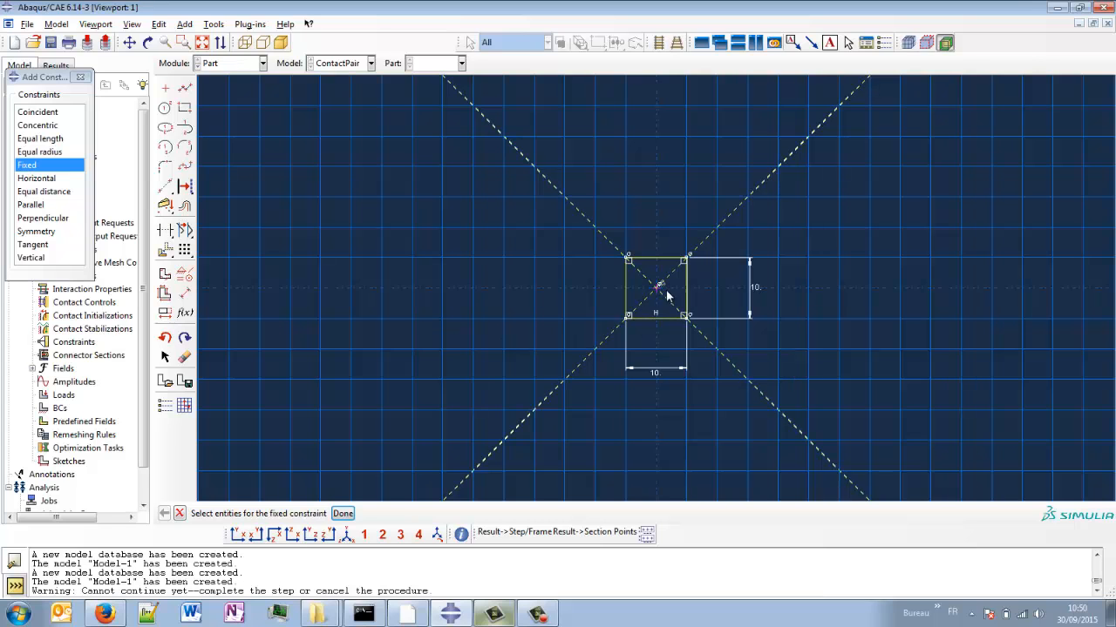
pyautogui.scroll(5, 664, 291)
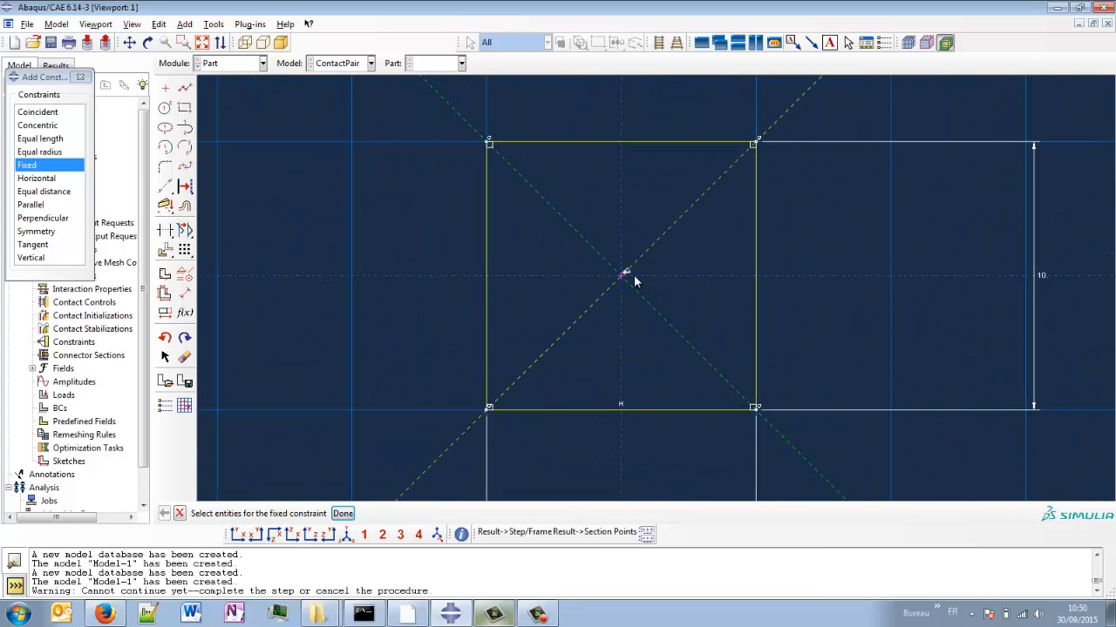
# Add Coincident constraints that tie both diagonal construction lines to the fixed centre point.
pyautogui.click(38, 113)
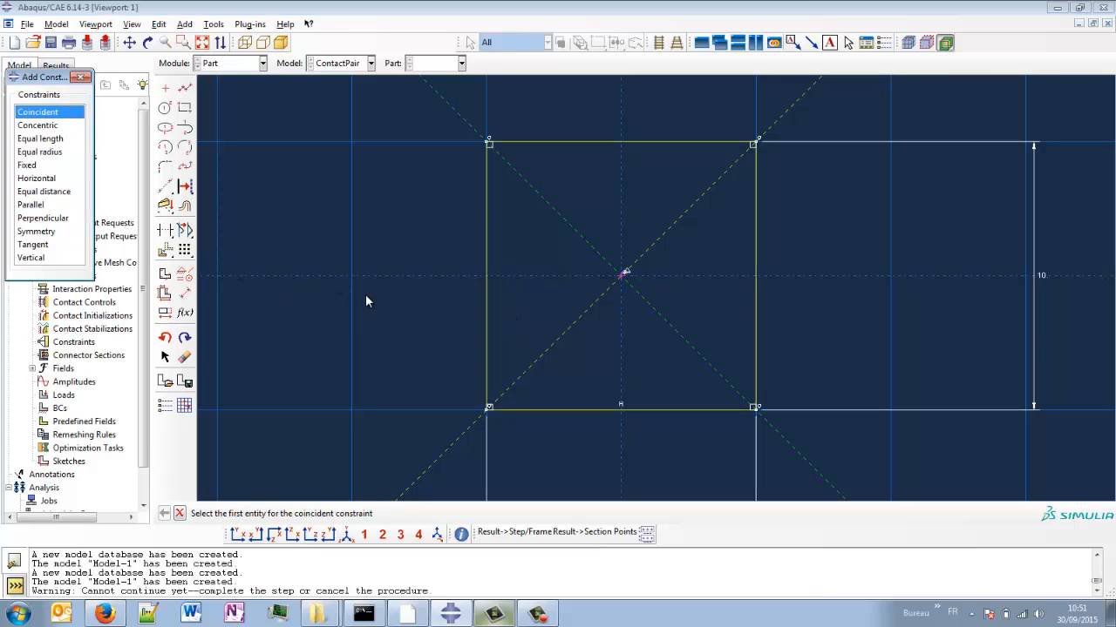
pyautogui.click(576, 237)
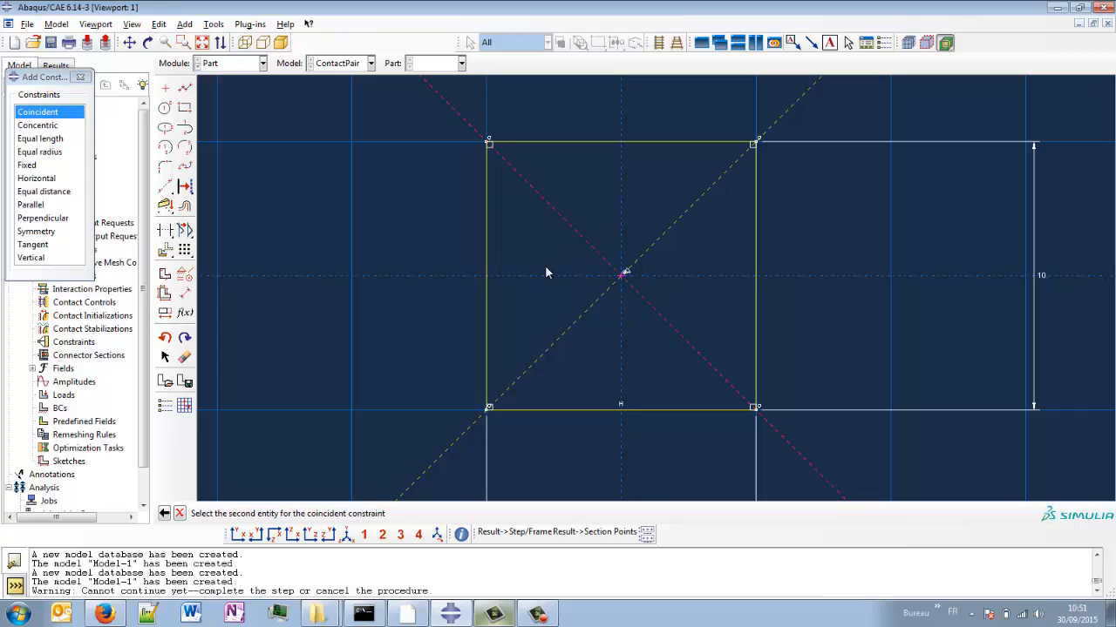
pyautogui.click(623, 275)
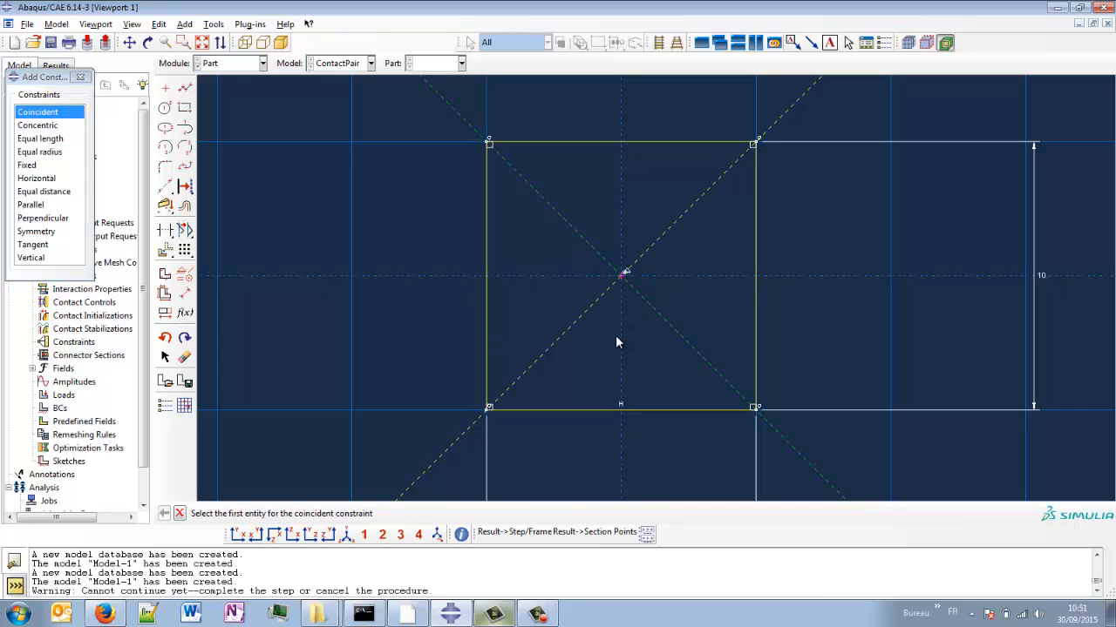
pyautogui.click(579, 321)
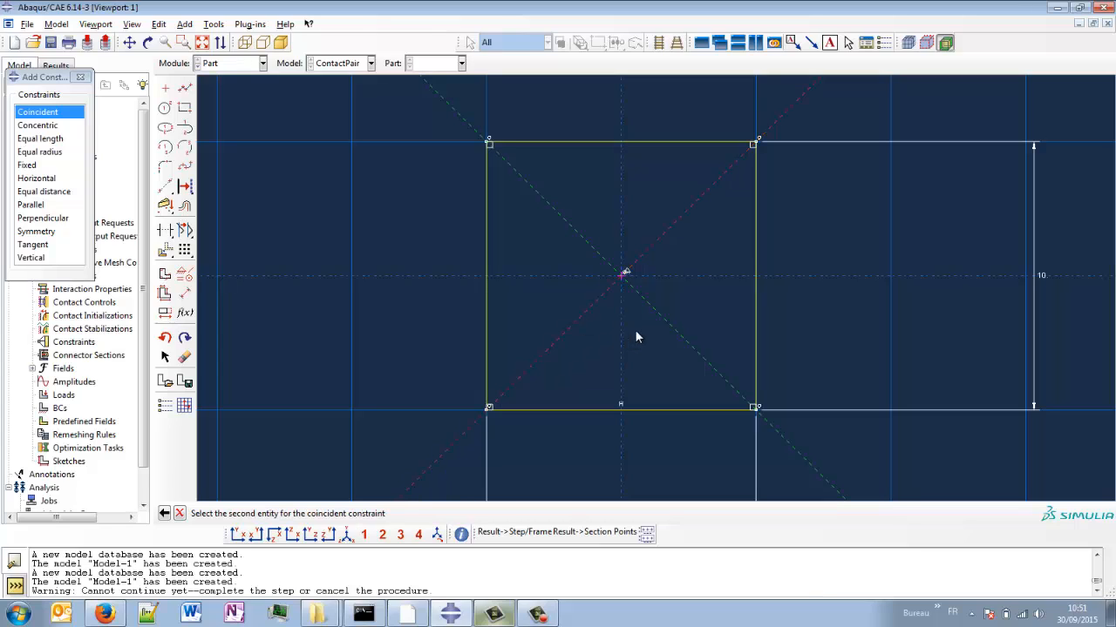
pyautogui.click(621, 277)
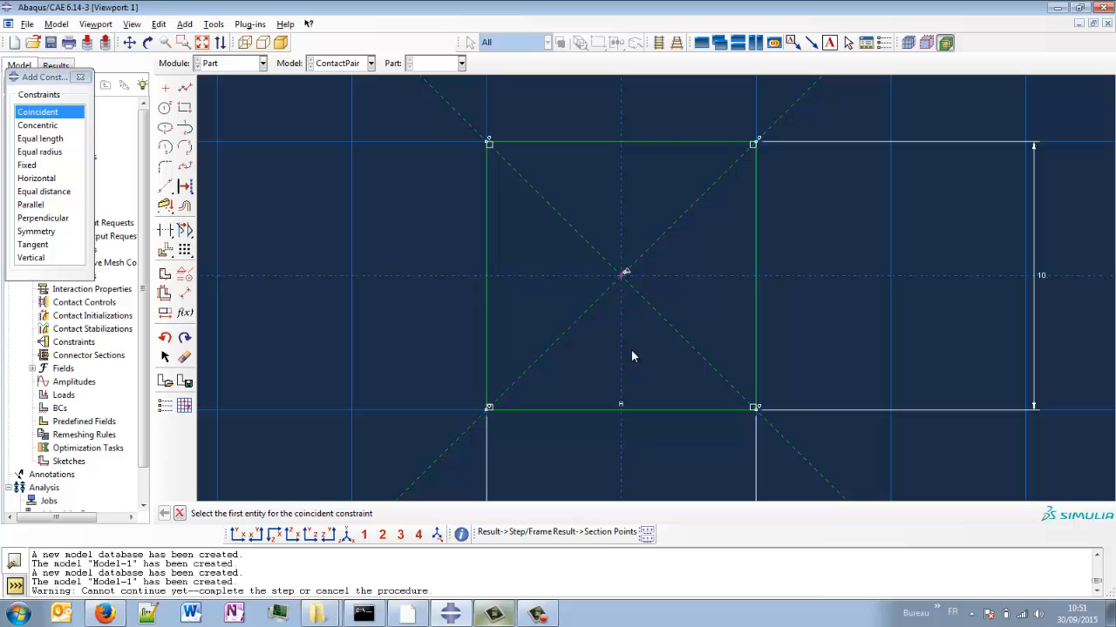
pyautogui.middleClick(631, 350)
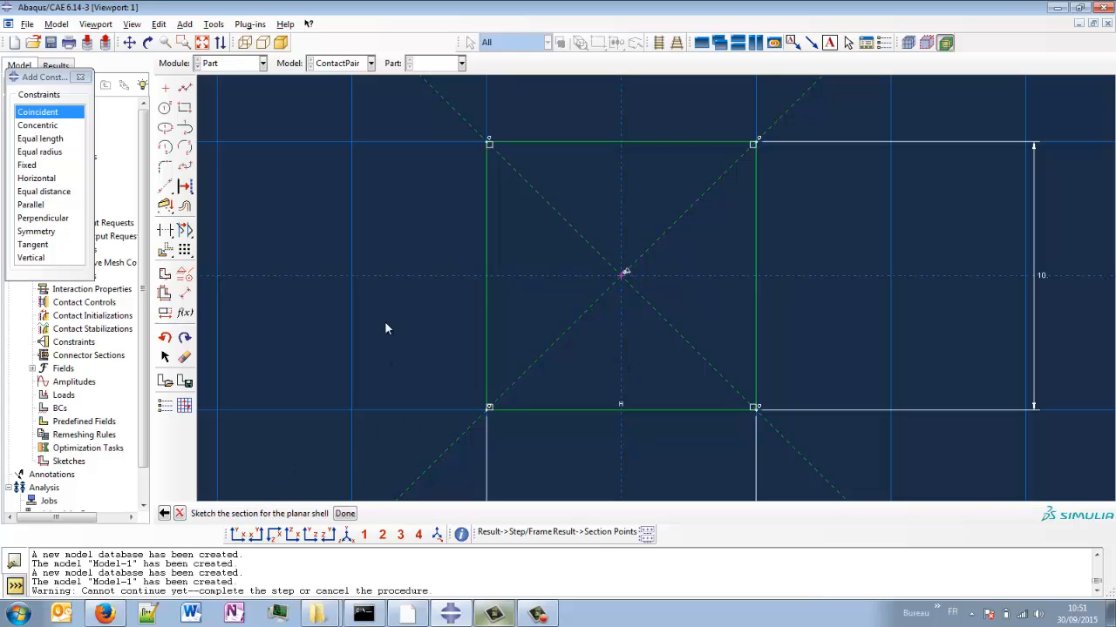
pyautogui.scroll(-4, 381, 296)
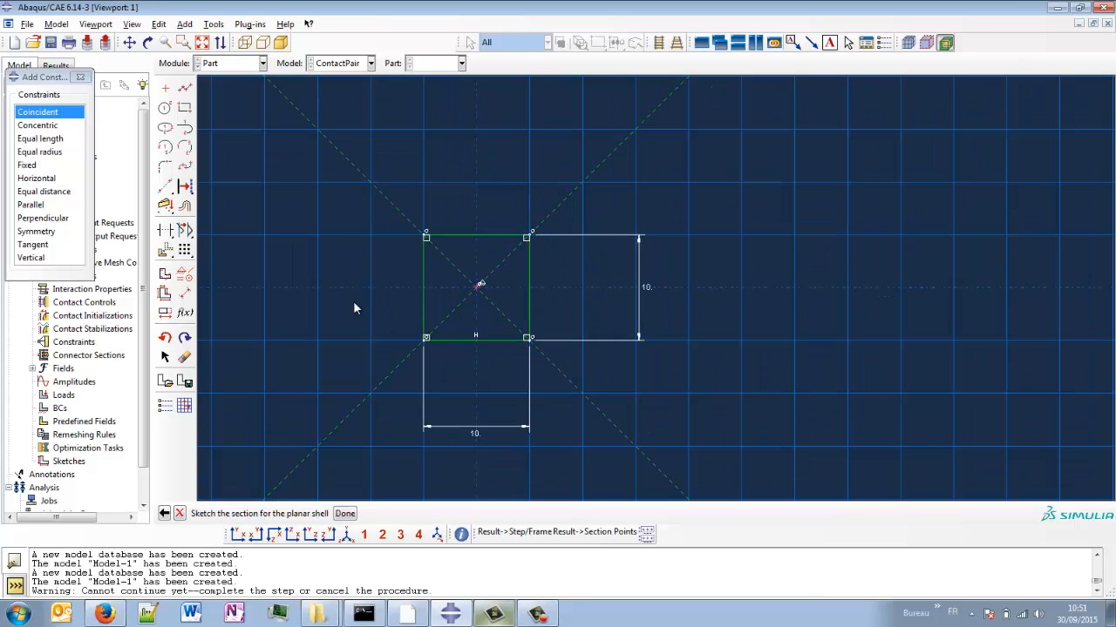
pyautogui.keyDown('ctrl'); pyautogui.keyDown('alt'); pyautogui.moveTo(356, 301); pyautogui.dragTo(461, 286, button='middle'); pyautogui.keyUp('alt'); pyautogui.keyUp('ctrl')
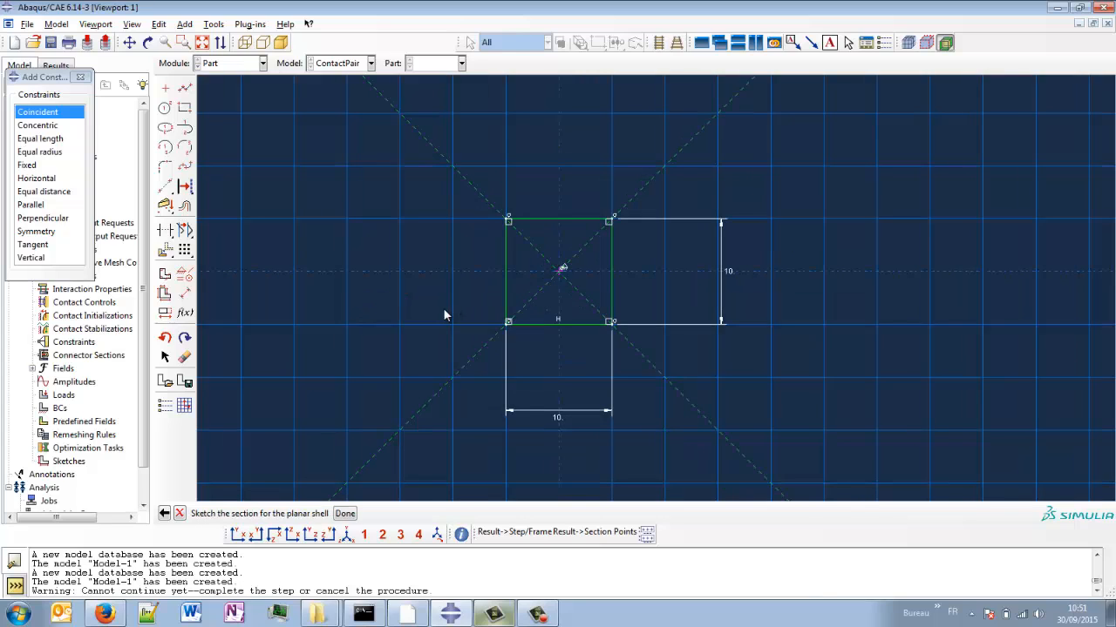
# Create a sketch parameter named Length from the square's horizontal dimension.
pyautogui.click(80, 77)
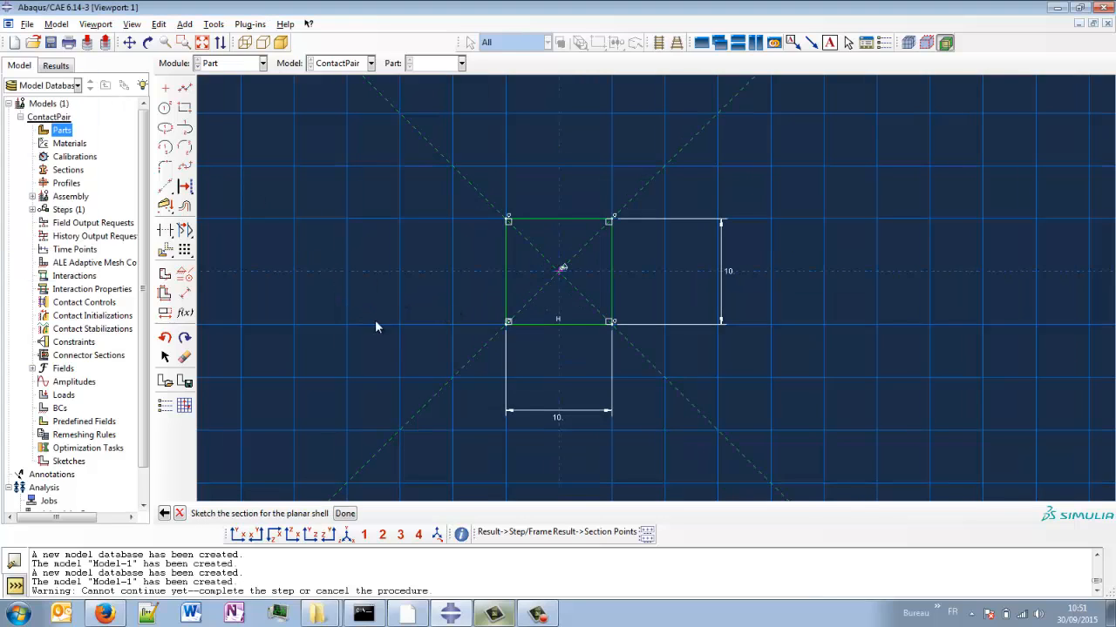
pyautogui.scroll(-2, 383, 317)
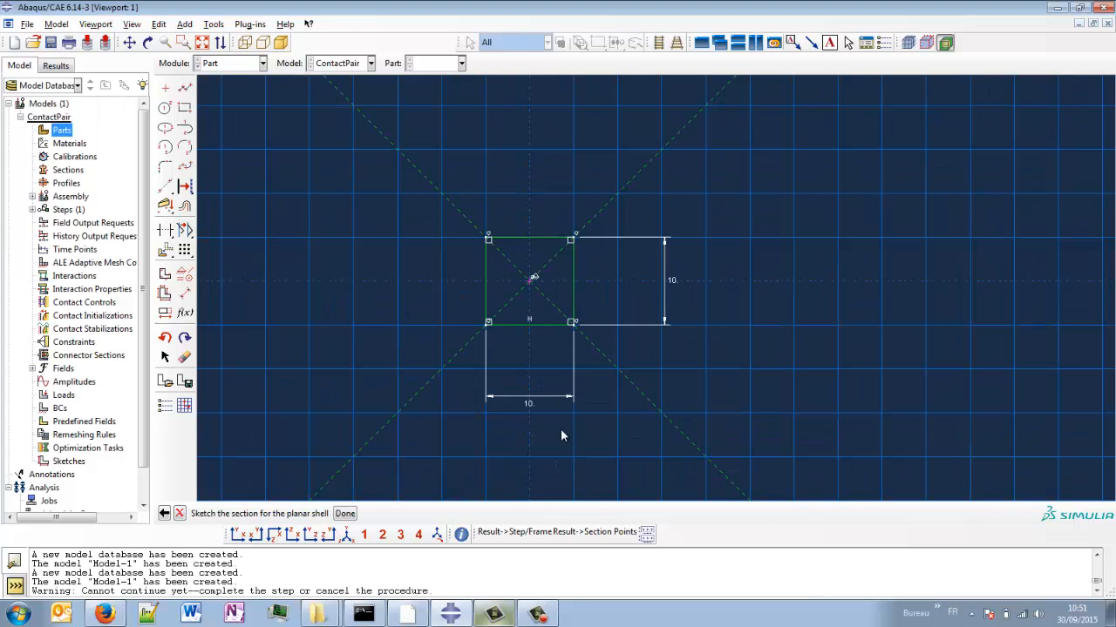
pyautogui.click(184, 314)
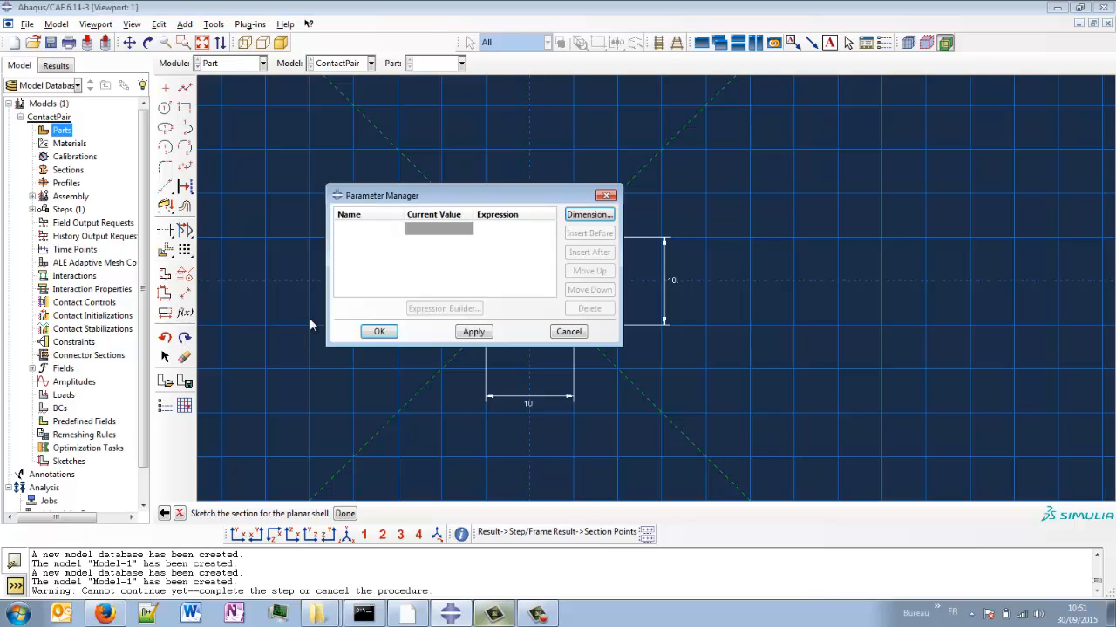
pyautogui.click(584, 218)
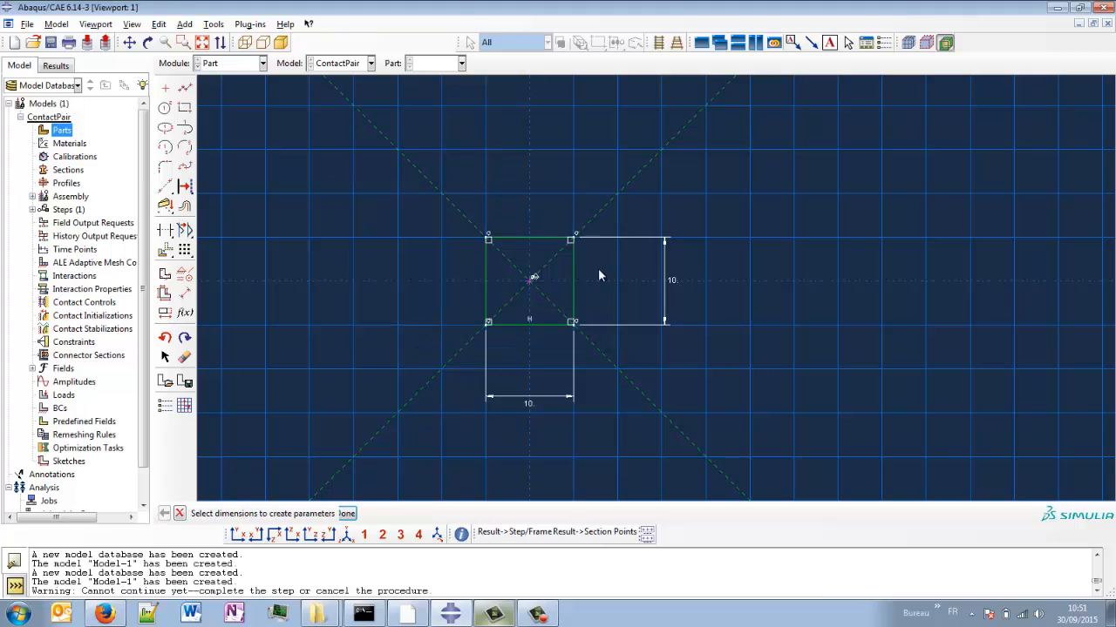
pyautogui.click(532, 402)
pyautogui.middleClick(555, 440)
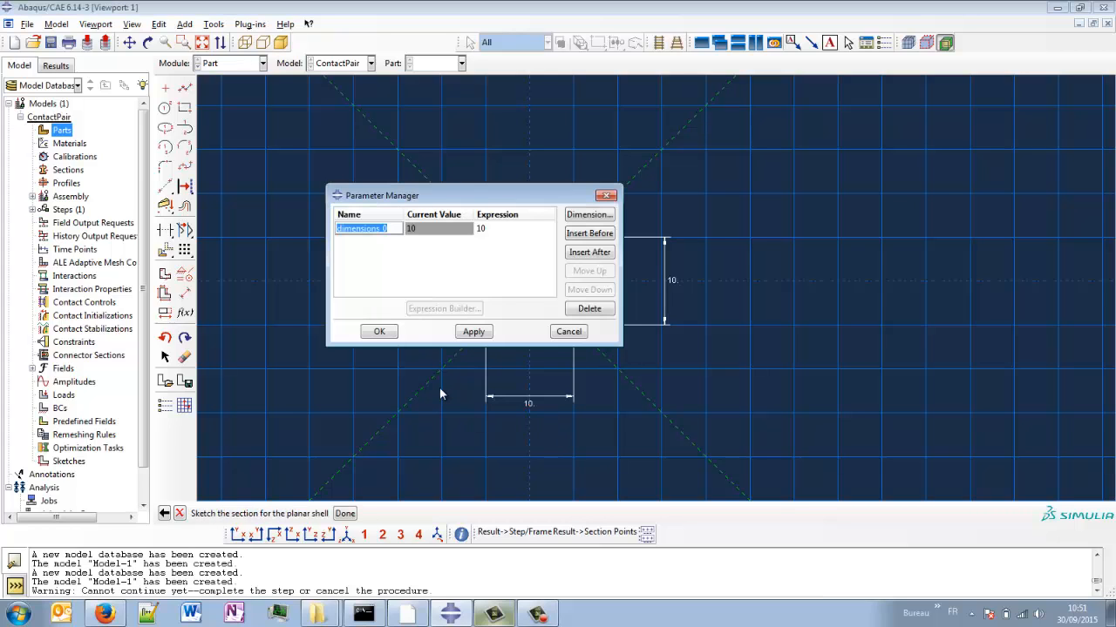
pyautogui.write('Length')
# Create a second sketch parameter named Height from the square's vertical dimension.
pyautogui.click(589, 215)
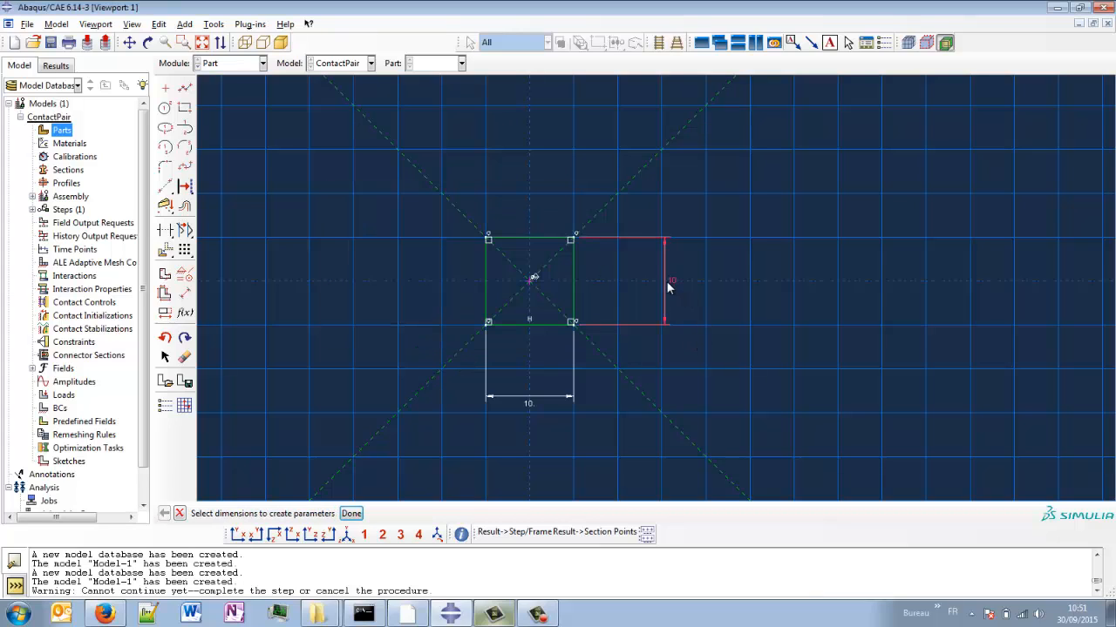
pyautogui.click(669, 288)
pyautogui.middleClick(716, 315)
pyautogui.write('H')
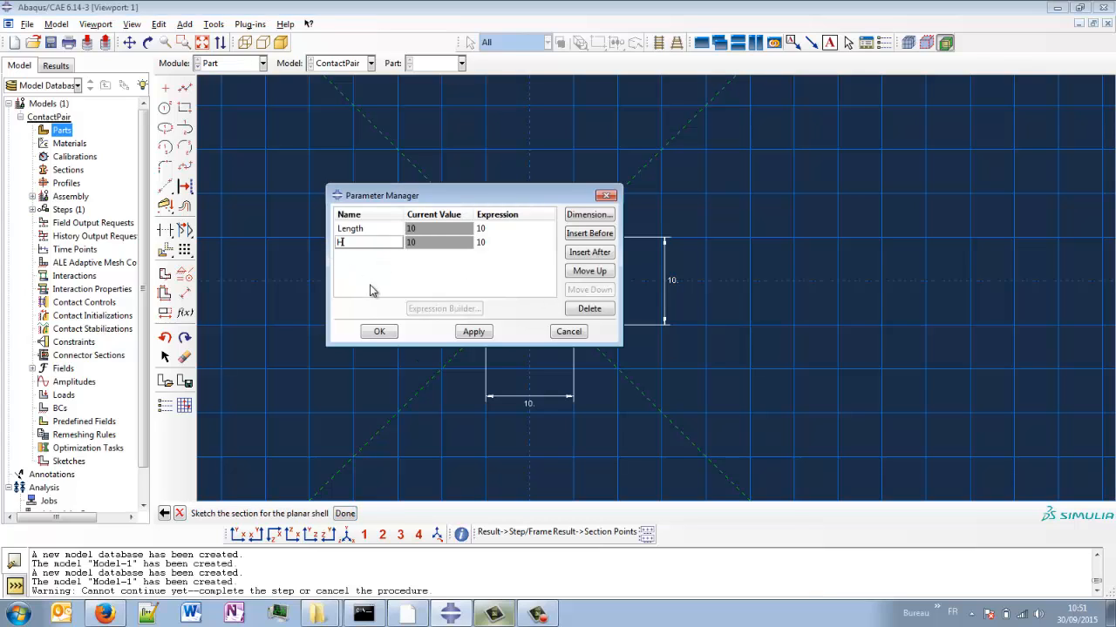
pyautogui.write('eight')
# Replace the Height parameter's expression with the Length parameter so both sides are linked.
pyautogui.click(492, 244)
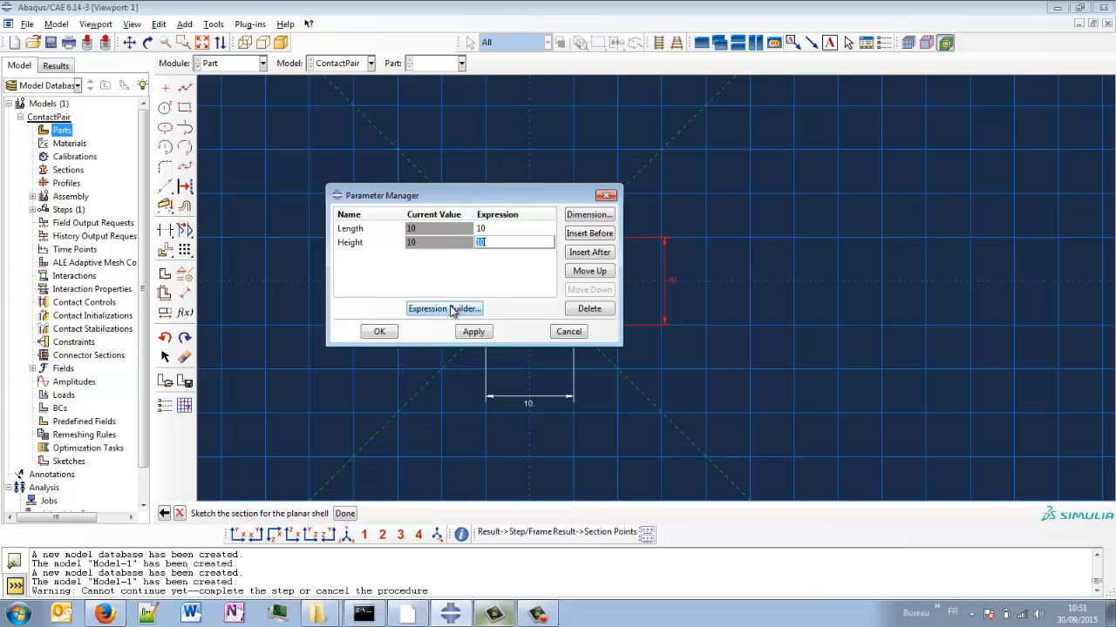
pyautogui.click(452, 309)
pyautogui.doubleClick(439, 234)
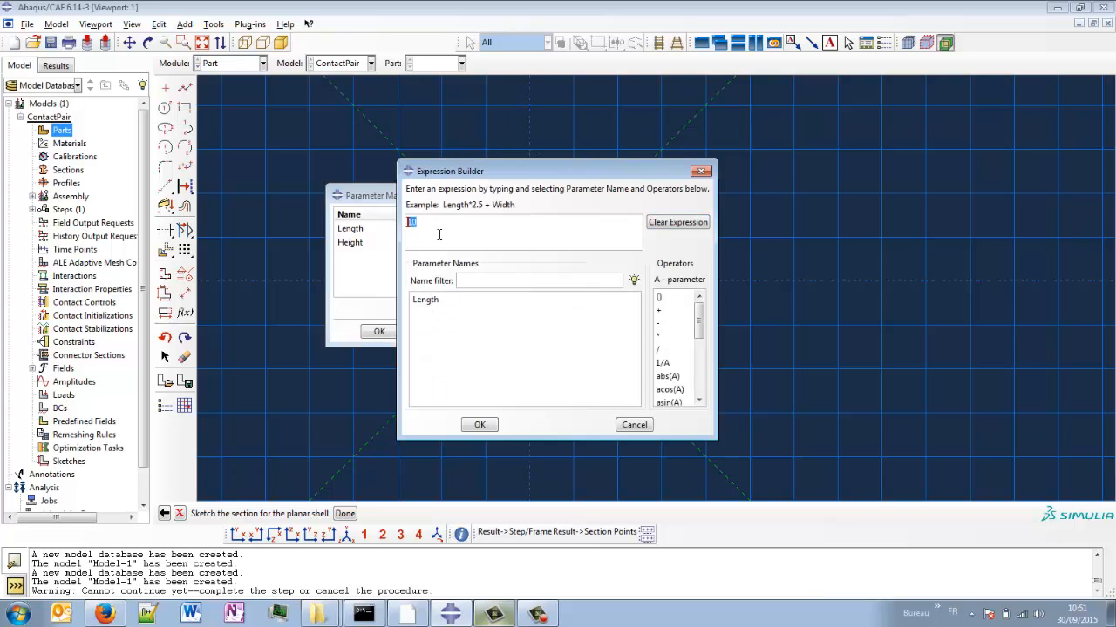
pyautogui.press('Delete')
pyautogui.doubleClick(452, 299)
pyautogui.click(479, 425)
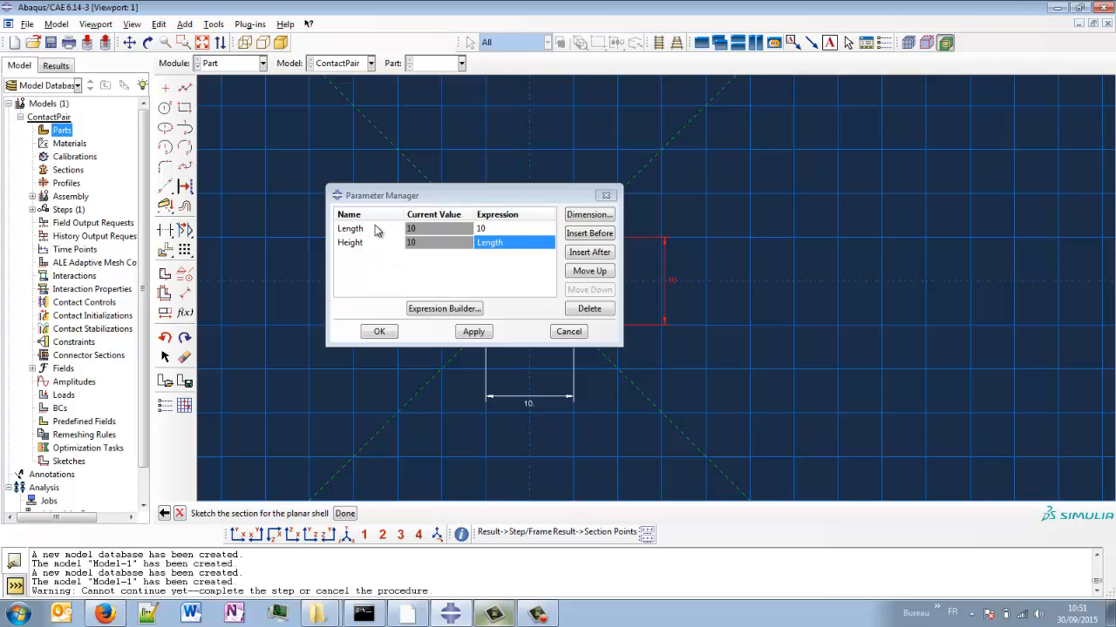
# Set the Length parameter to 100, apply it to the sketch and finish the Plate's planar shell.
pyautogui.click(503, 228)
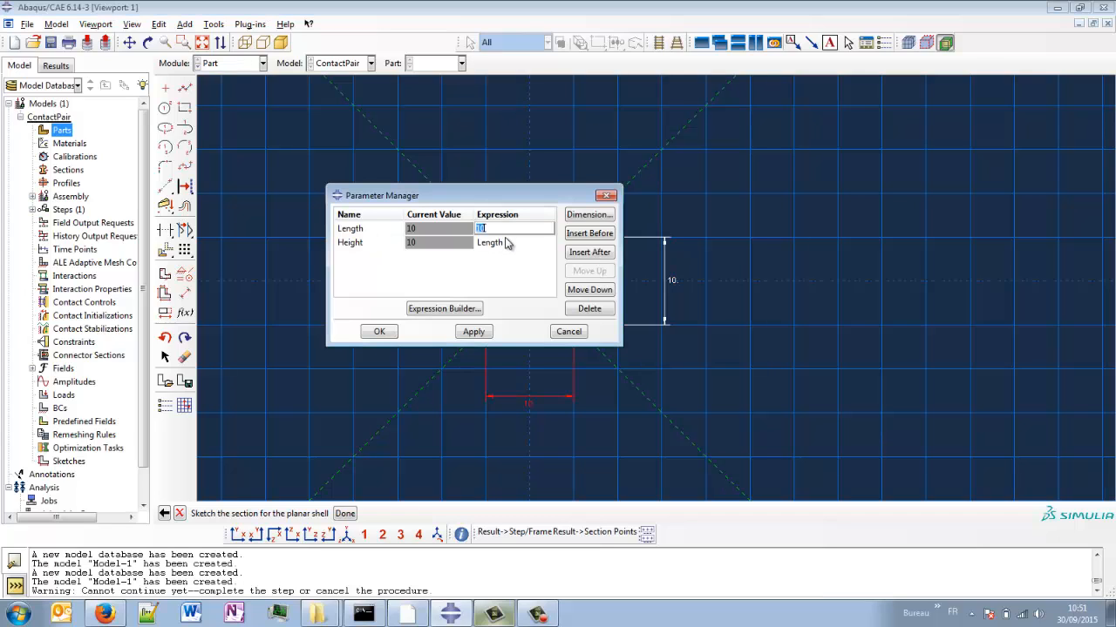
pyautogui.write('0')
pyautogui.click(381, 332)
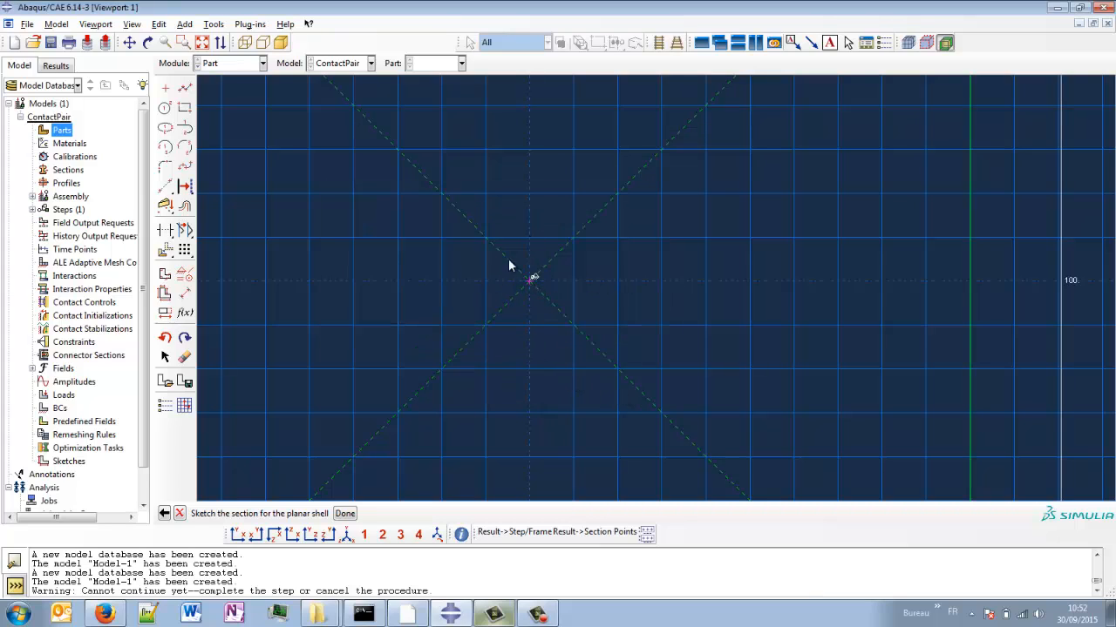
pyautogui.click(202, 42)
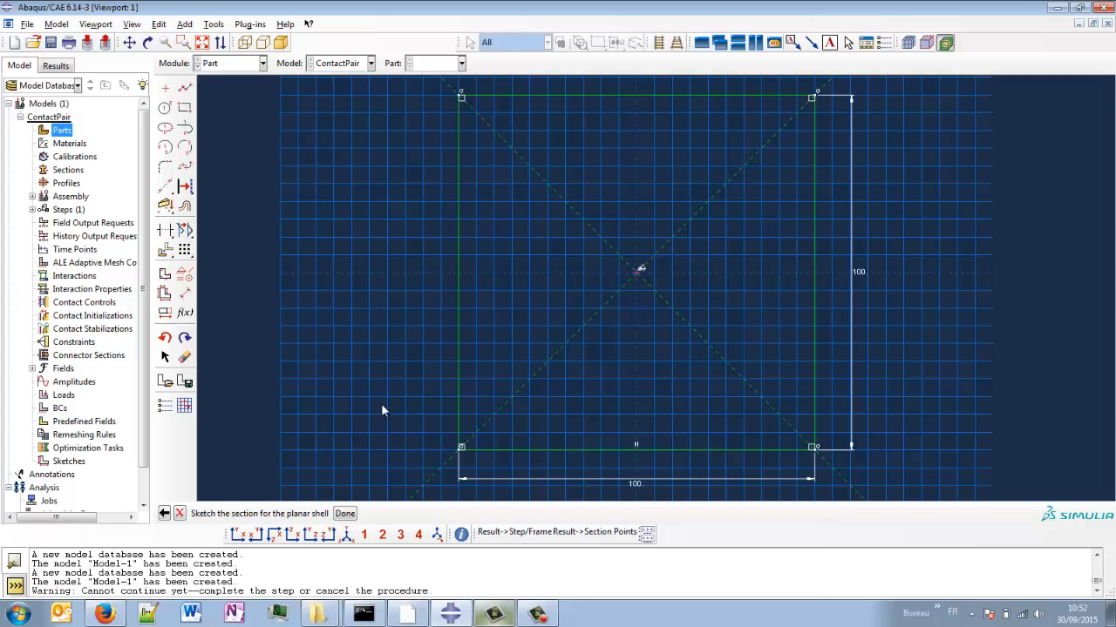
pyautogui.click(345, 514)
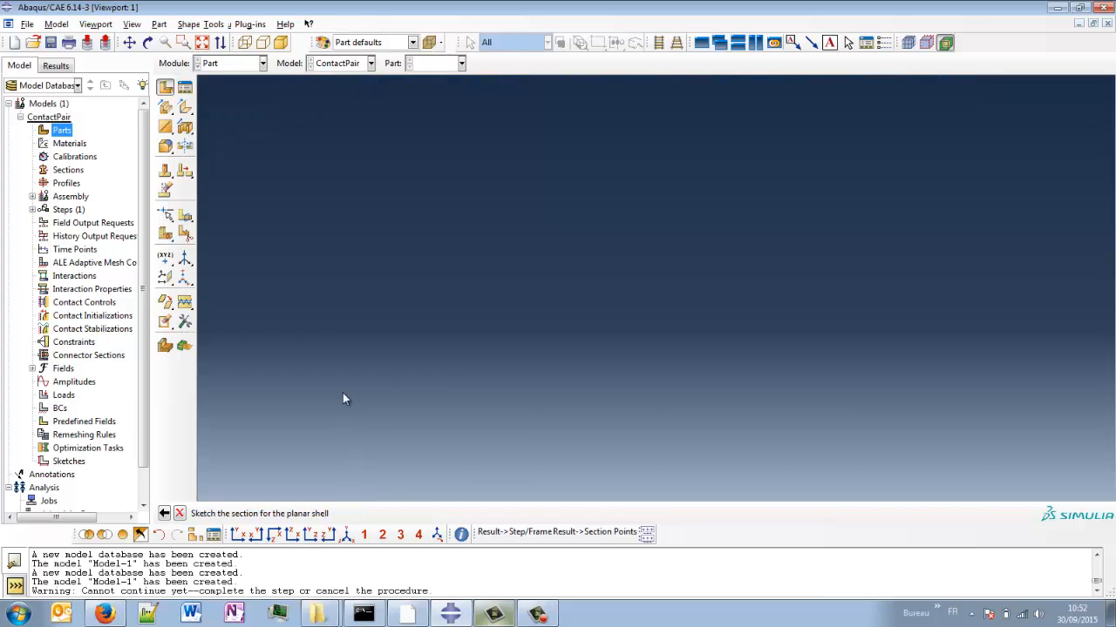
pyautogui.scroll(-2, 341, 358)
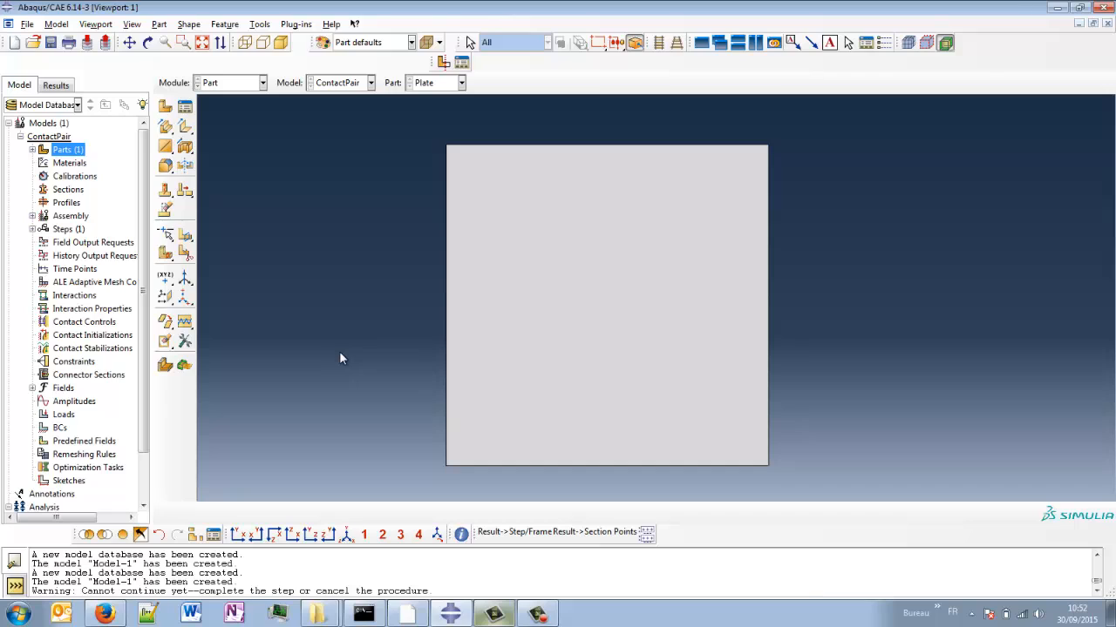
# Start a new part named Support as a 3D deformable planar shell with an approximate size of 200.
pyautogui.click(32, 150)
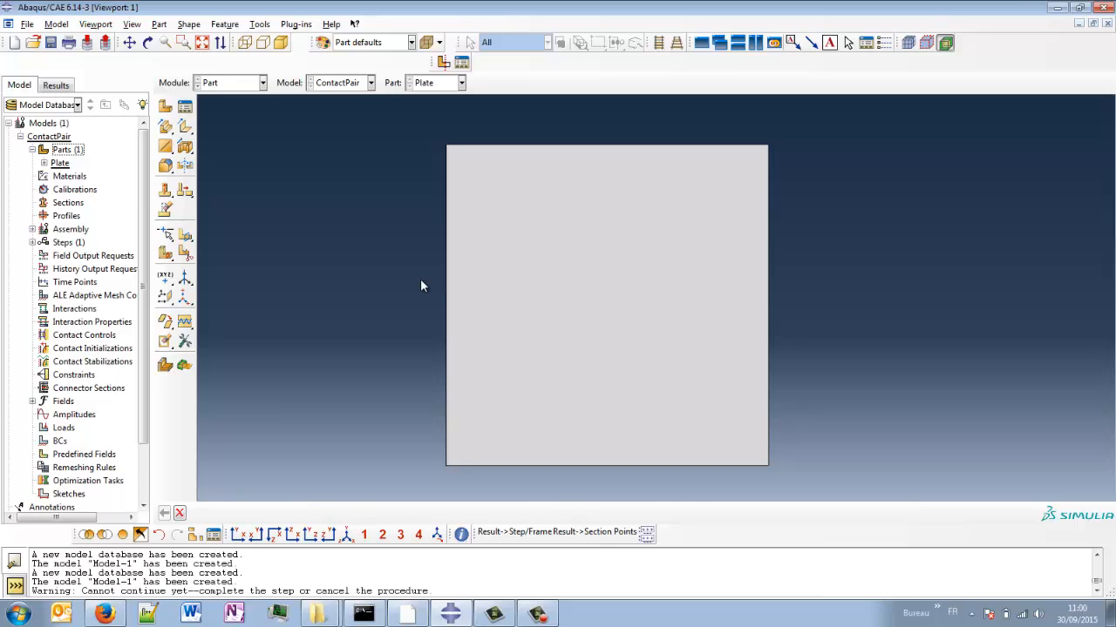
pyautogui.doubleClick(65, 150)
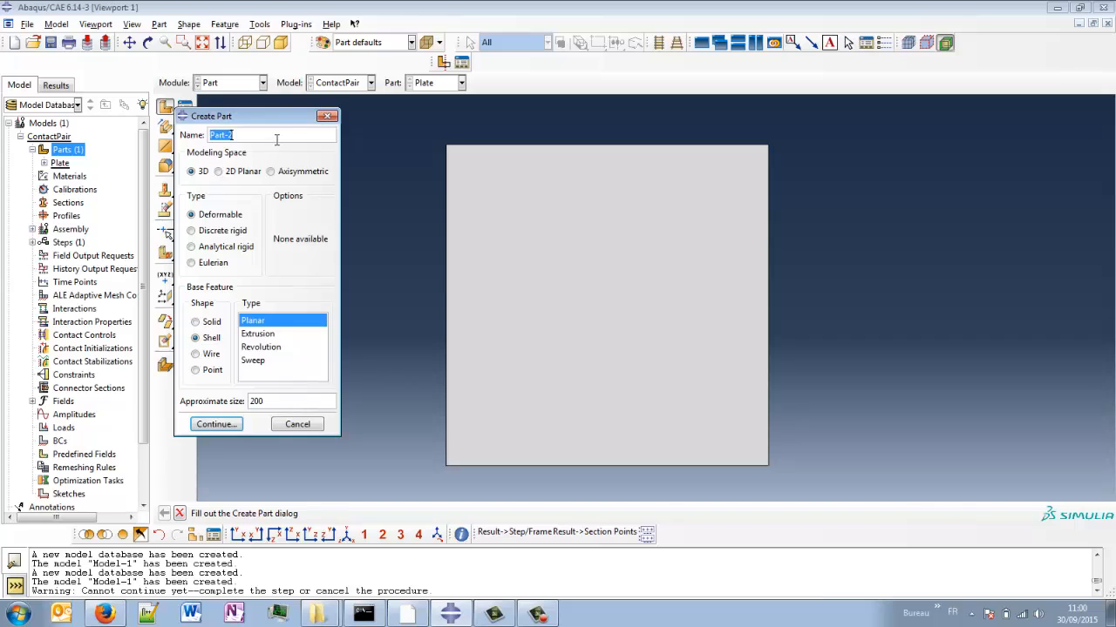
pyautogui.write('Support')
pyautogui.click(218, 424)
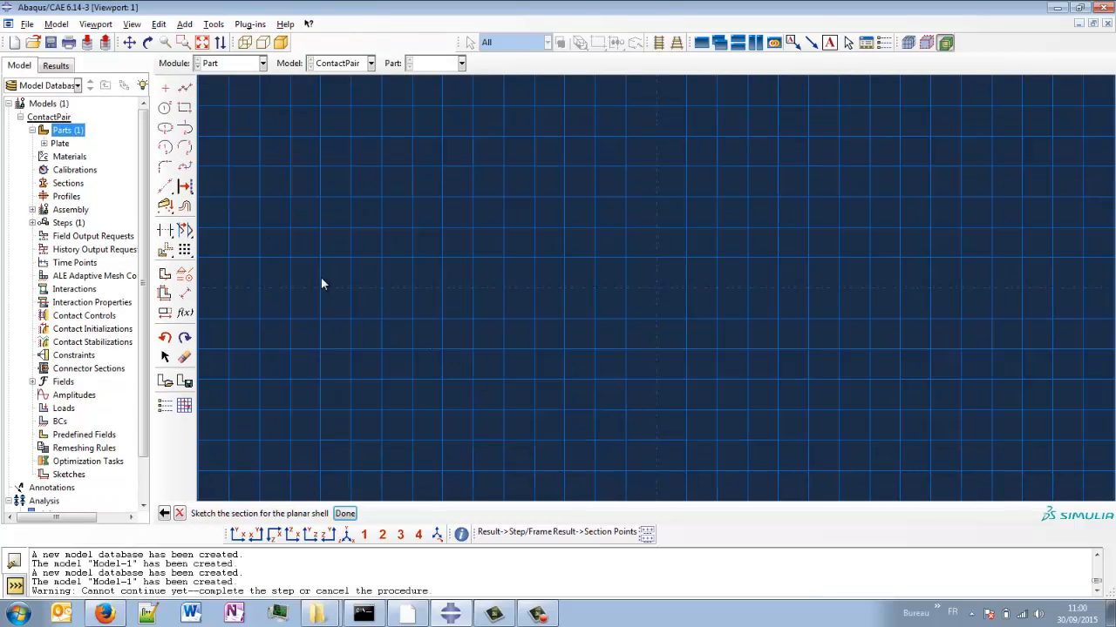
# Sketch a square about 20 by 20 centred on the origin for the Support part.
pyautogui.click(183, 107)
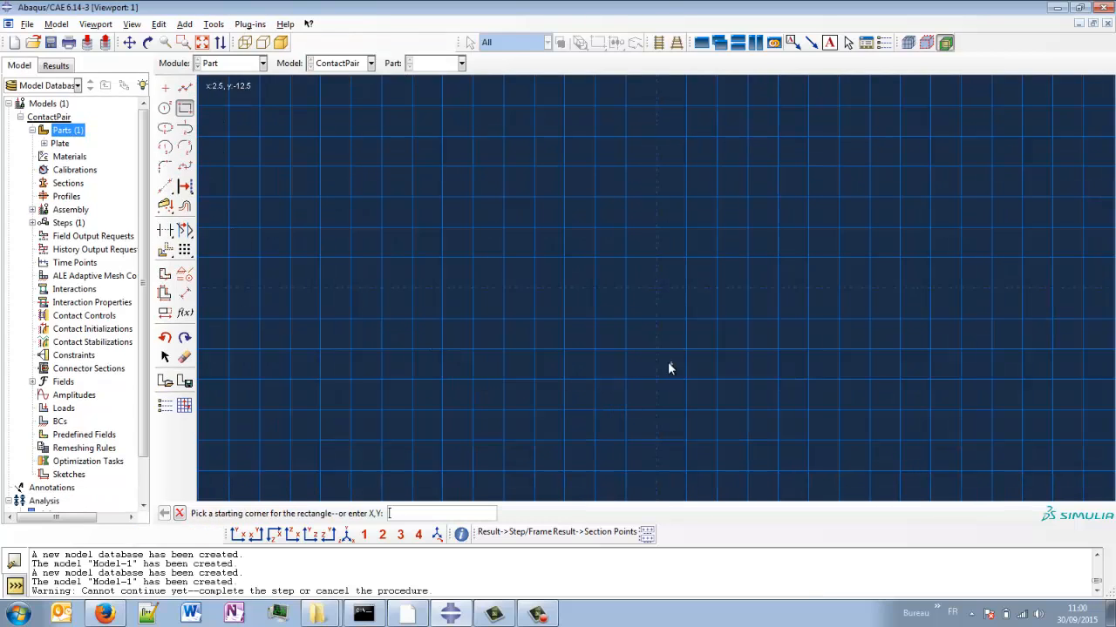
pyautogui.click(595, 228)
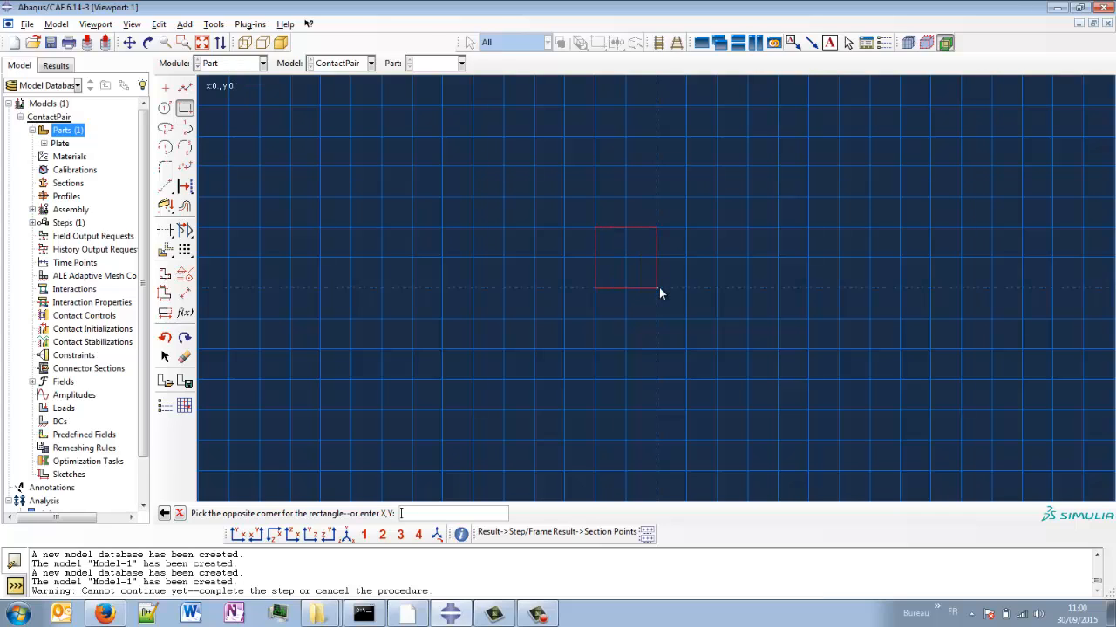
pyautogui.click(719, 347)
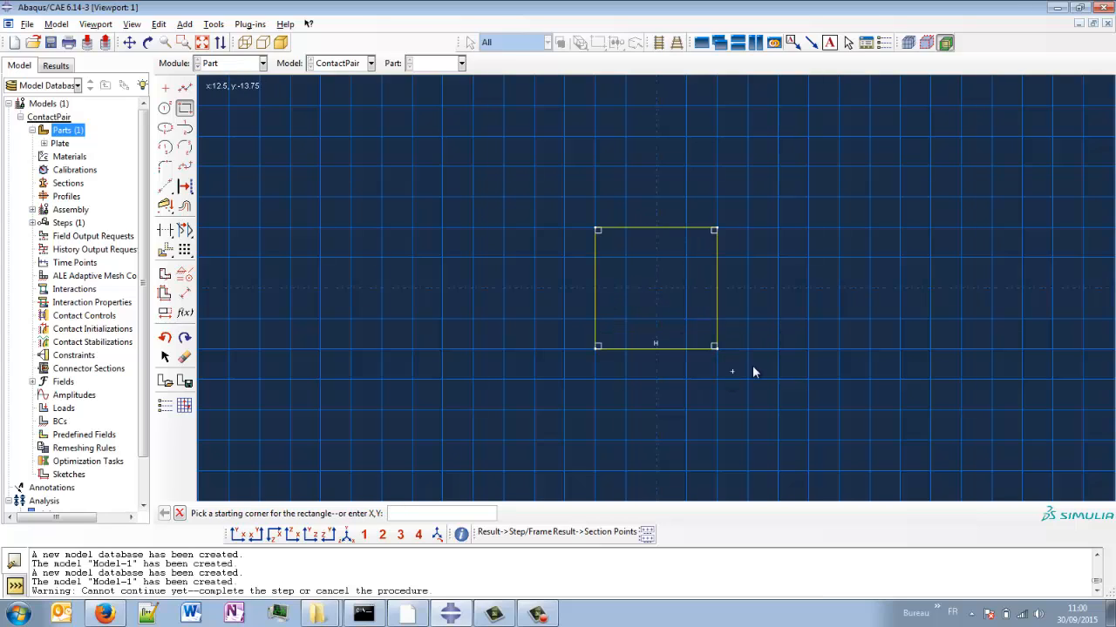
pyautogui.middleClick(816, 354)
# Dimension the square's bottom and right edges at 20 each and finish the Support's planar shell.
pyautogui.click(184, 295)
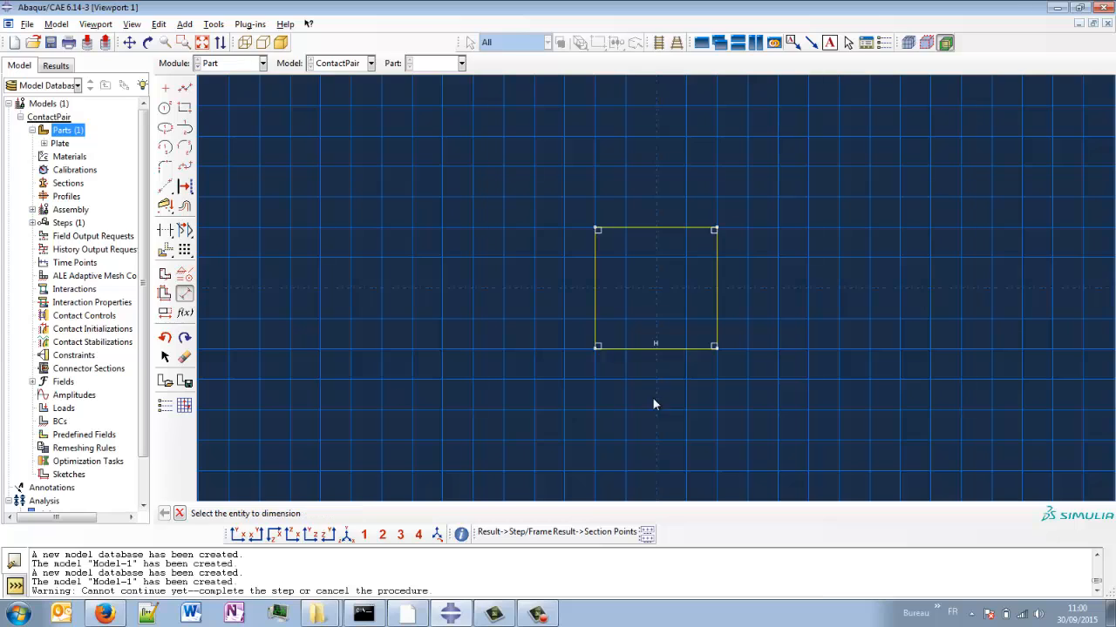
pyautogui.click(694, 348)
pyautogui.click(659, 414)
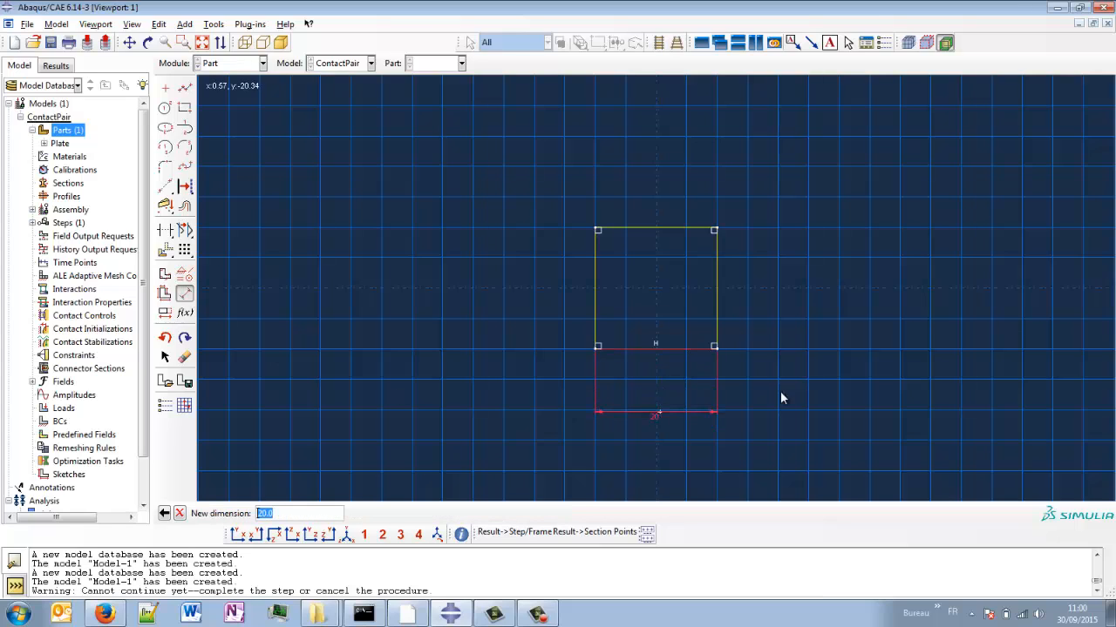
pyautogui.press('Return')
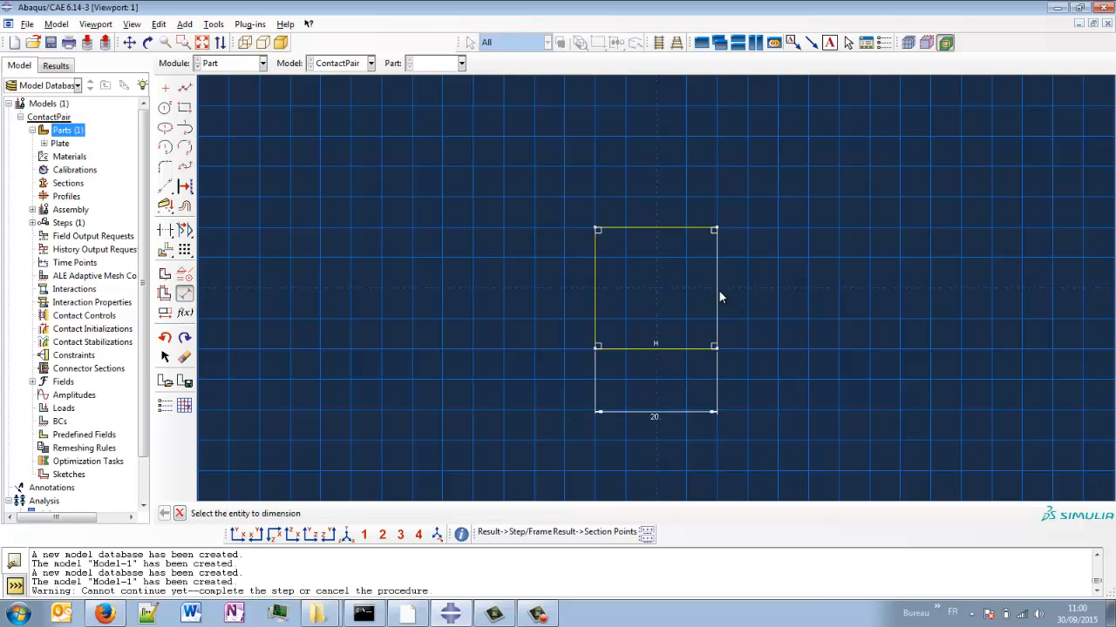
pyautogui.click(717, 290)
pyautogui.click(780, 293)
pyautogui.press('Return')
pyautogui.middleClick(452, 325)
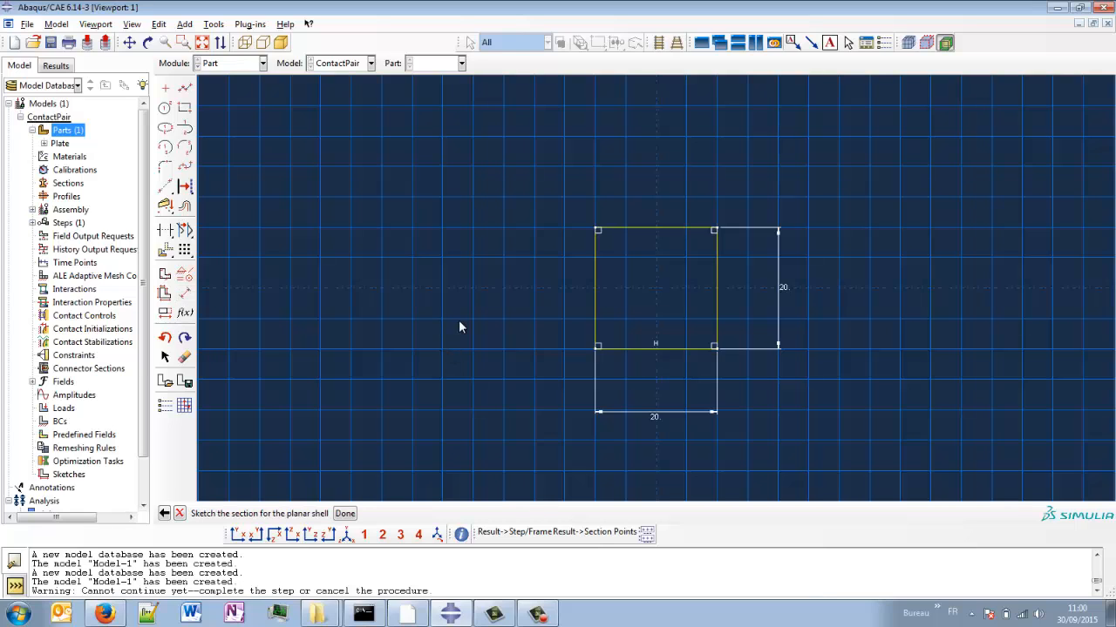
pyautogui.click(346, 513)
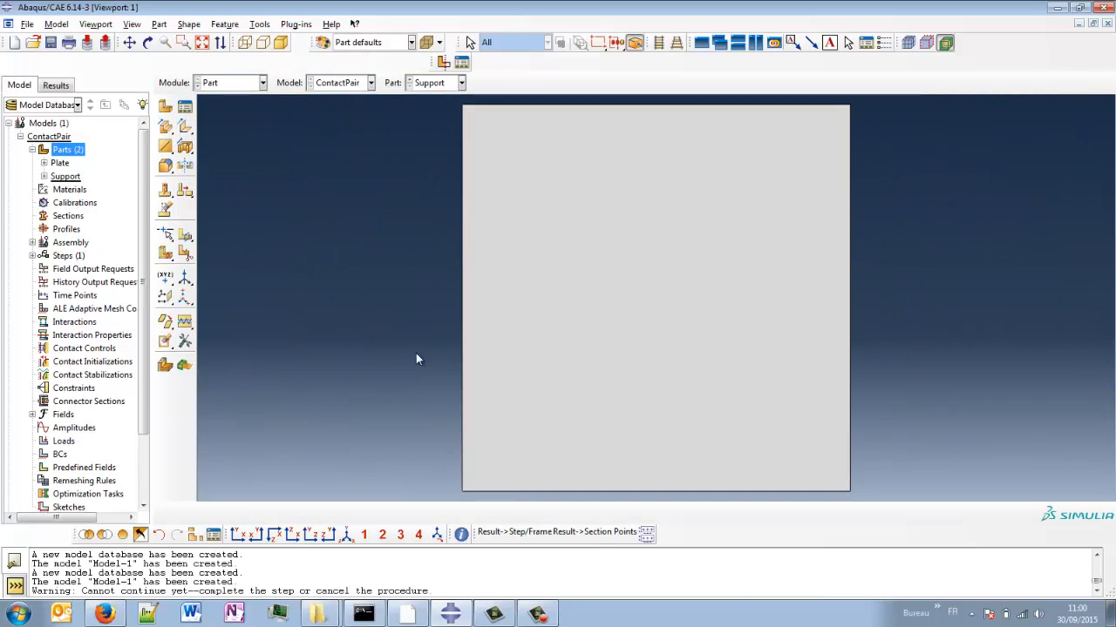
# Turn on the compass and the triad in the viewport annotation options.
pyautogui.scroll(2, 462, 365)
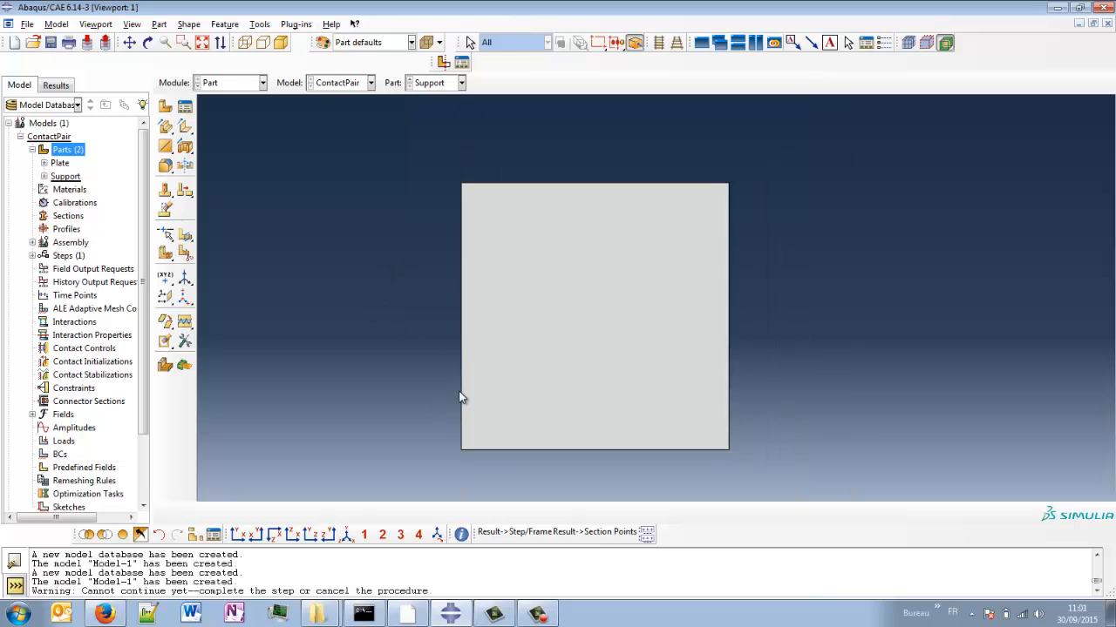
pyautogui.moveTo(555, 410)
pyautogui.keyDown('ctrl'); pyautogui.keyDown('alt'); pyautogui.mouseDown()
pyautogui.moveTo(537, 285)
pyautogui.moveTo(706, 388)
pyautogui.moveTo(641, 257)
pyautogui.moveTo(618, 182)
pyautogui.moveTo(656, 266)
pyautogui.mouseUp(); pyautogui.keyUp('alt'); pyautogui.keyUp('ctrl')
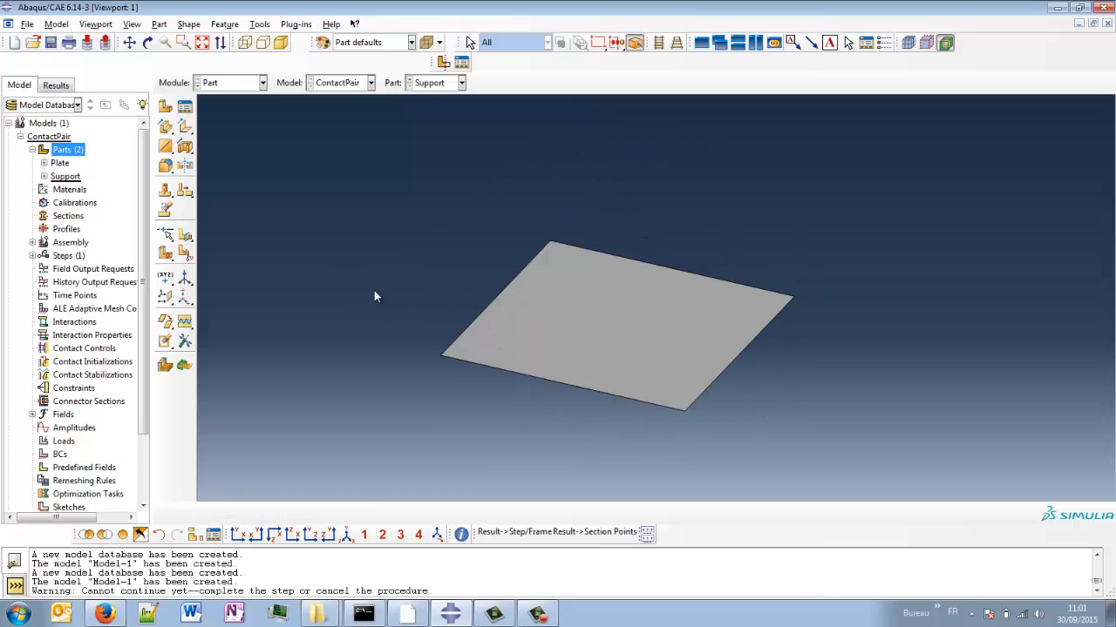
pyautogui.keyDown('ctrl'); pyautogui.keyDown('alt'); pyautogui.moveTo(589, 291); pyautogui.dragTo(596, 406); pyautogui.keyUp('alt'); pyautogui.keyUp('ctrl')
pyautogui.moveTo(572, 337)
pyautogui.keyDown('ctrl'); pyautogui.keyDown('alt'); pyautogui.mouseDown()
pyautogui.moveTo(572, 323)
pyautogui.moveTo(648, 324)
pyautogui.moveTo(687, 347)
pyautogui.mouseUp(); pyautogui.keyUp('alt'); pyautogui.keyUp('ctrl')
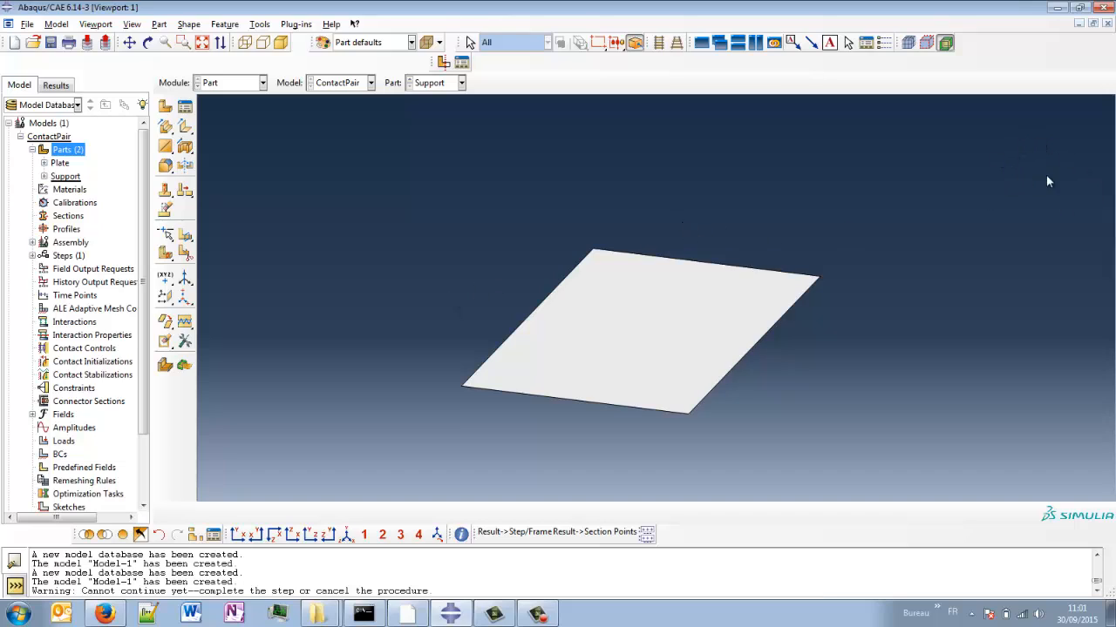
pyautogui.click(883, 45)
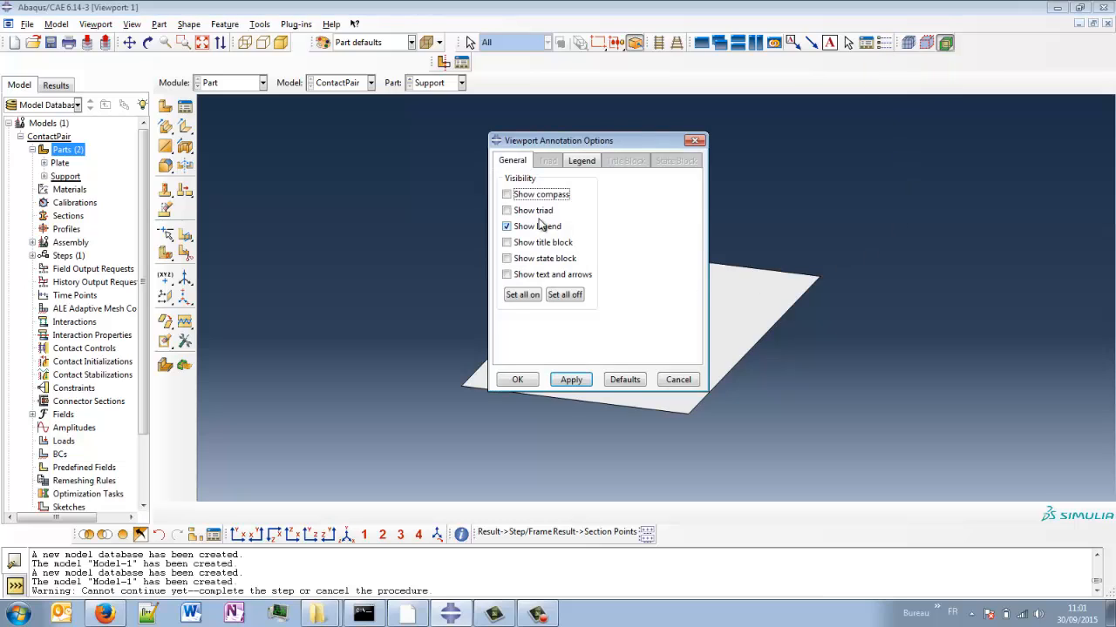
pyautogui.click(535, 199)
pyautogui.click(533, 210)
pyautogui.click(570, 380)
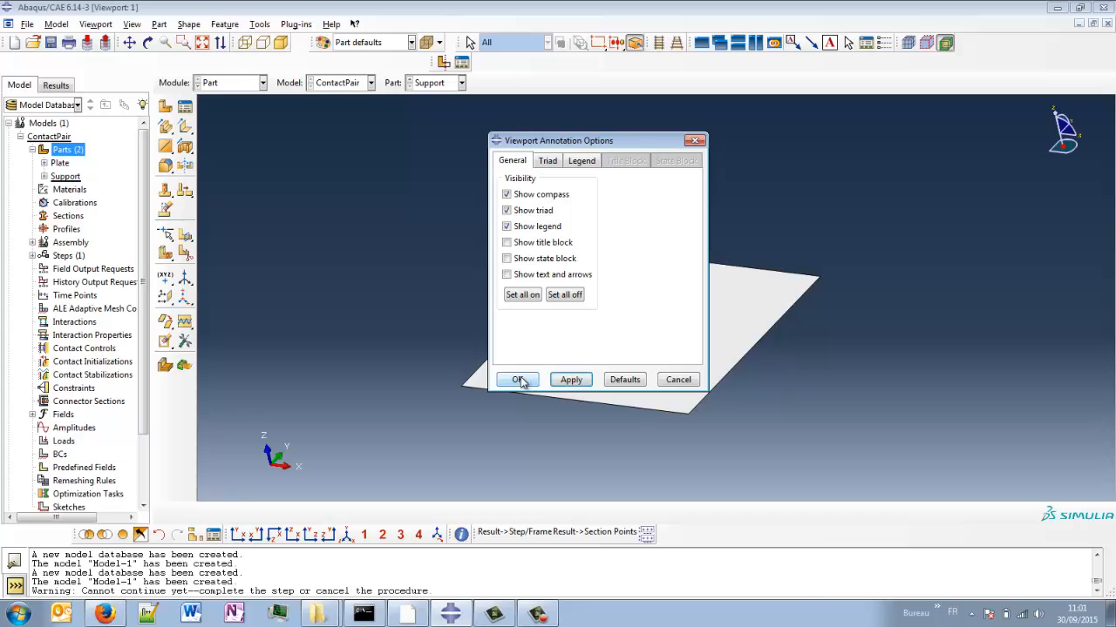
pyautogui.click(519, 380)
pyautogui.moveTo(748, 387)
pyautogui.keyDown('ctrl'); pyautogui.keyDown('alt'); pyautogui.mouseDown()
pyautogui.moveTo(587, 393)
pyautogui.moveTo(639, 377)
pyautogui.moveTo(604, 341)
pyautogui.mouseUp(); pyautogui.keyUp('alt'); pyautogui.keyUp('ctrl')
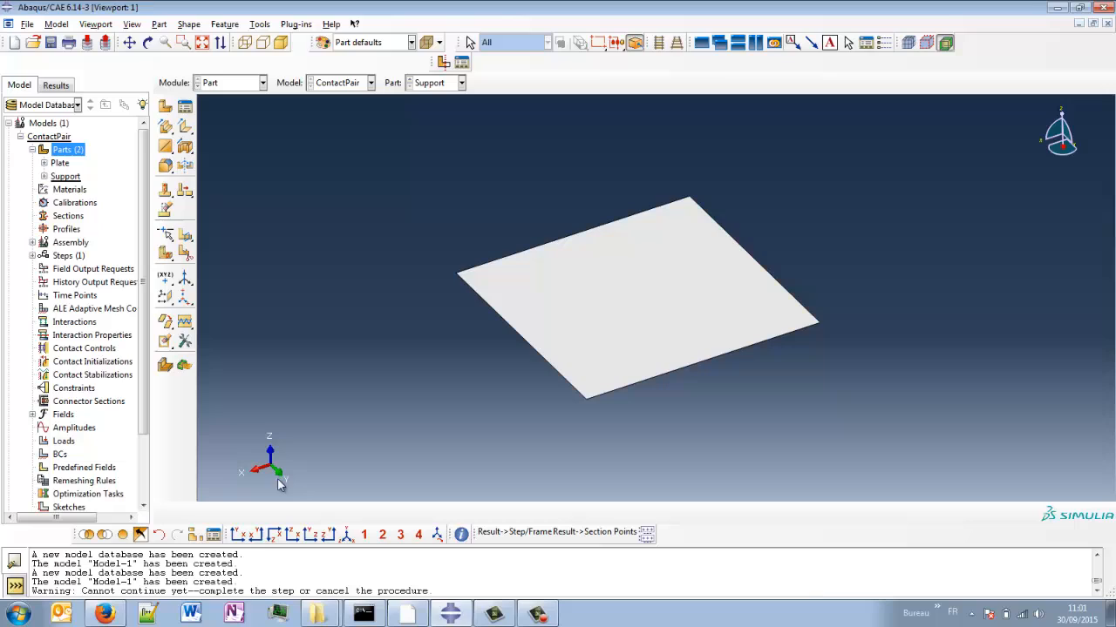
# Start a shell extrusion sketch on the Support's square face, using one side edge as the vertical reference on the right.
pyautogui.click(240, 539)
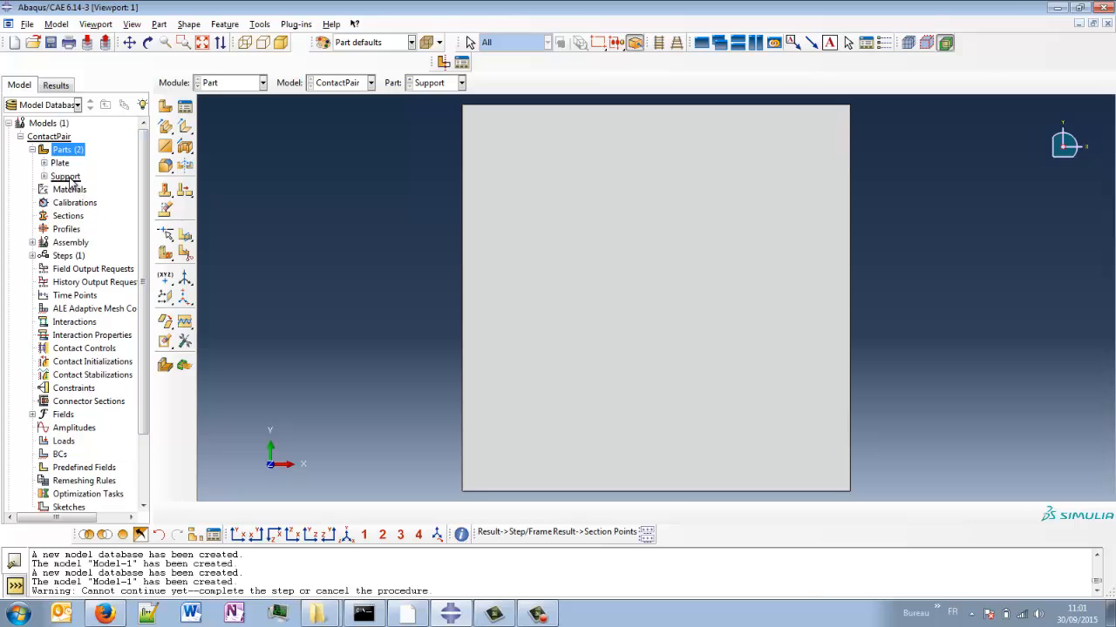
pyautogui.click(186, 127)
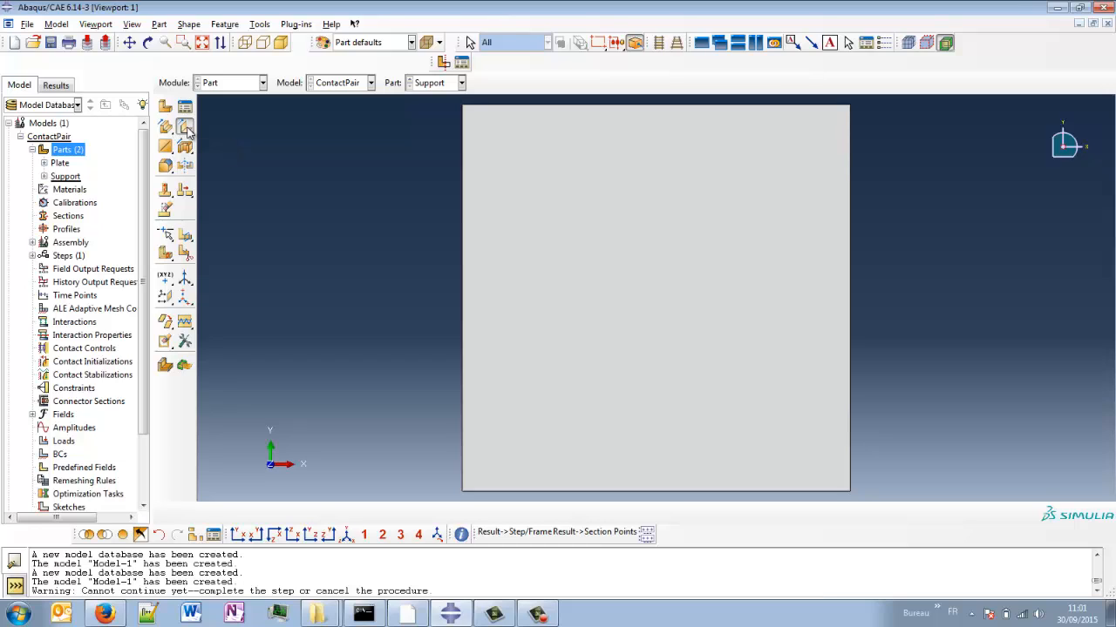
pyautogui.click(611, 301)
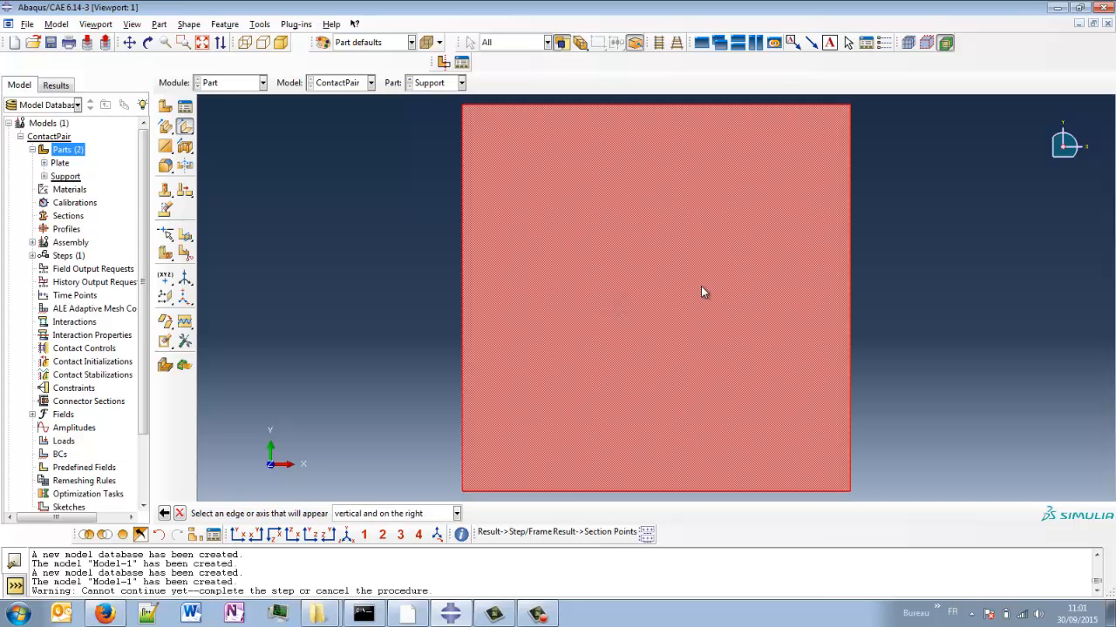
pyautogui.click(851, 293)
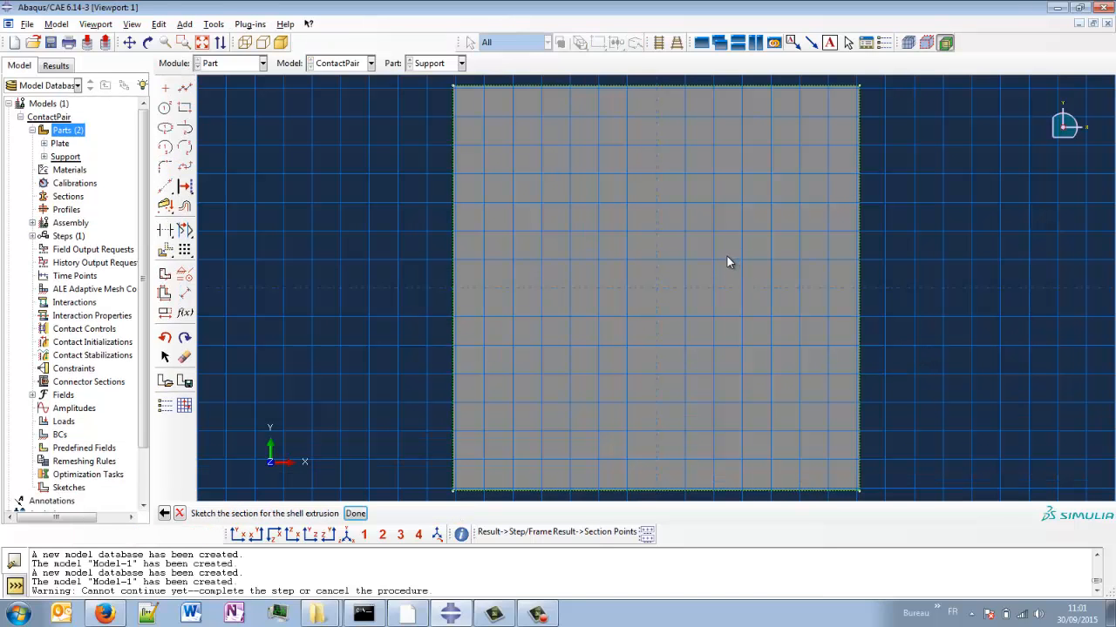
# Sketch a cross of one vertical and one horizontal line through the square's centre, stopping just short of its edges.
pyautogui.click(186, 89)
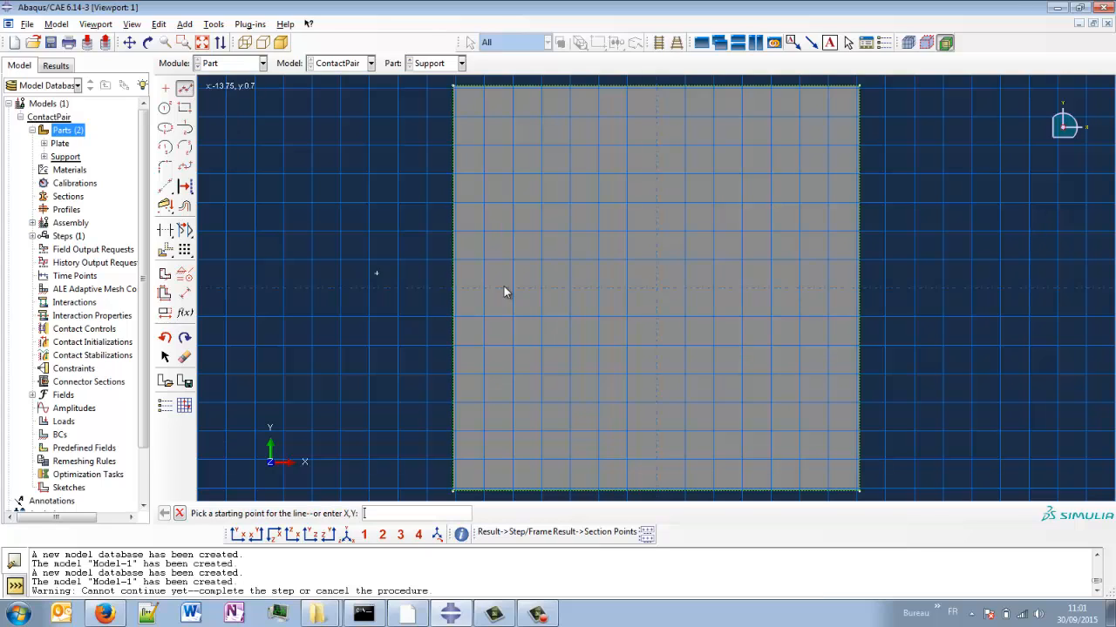
pyautogui.click(657, 117)
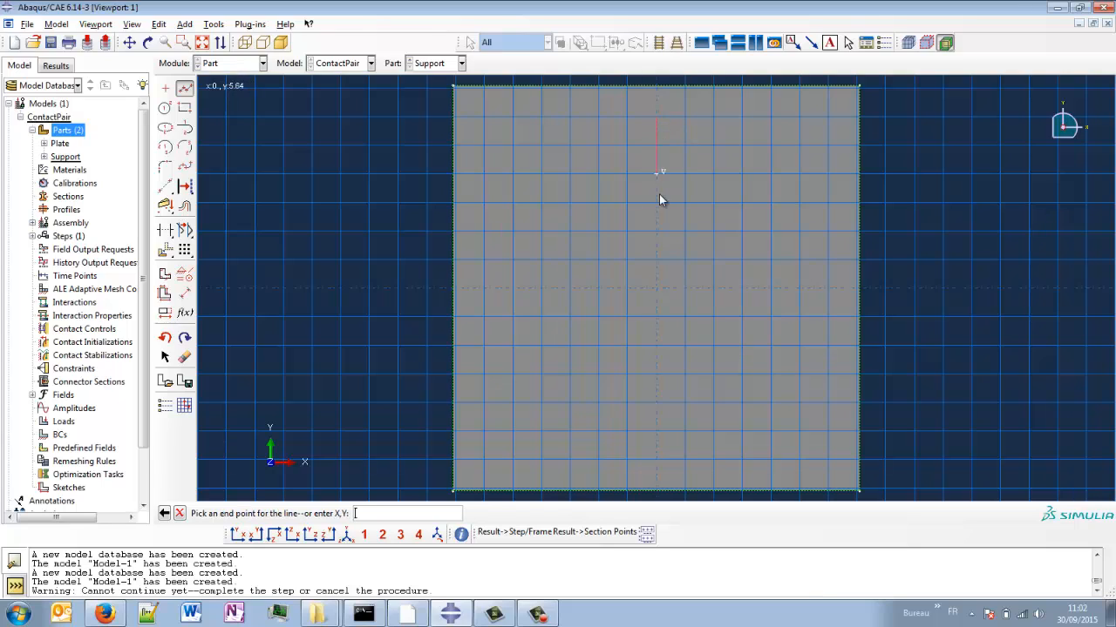
pyautogui.click(658, 460)
pyautogui.middleClick(1063, 424)
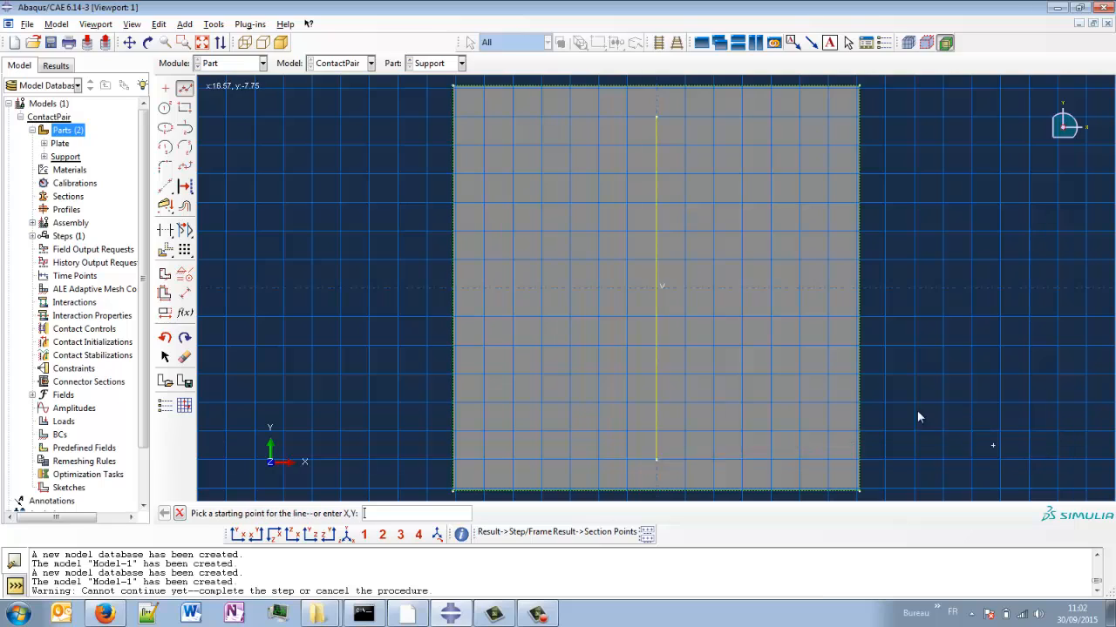
pyautogui.click(485, 288)
pyautogui.click(827, 287)
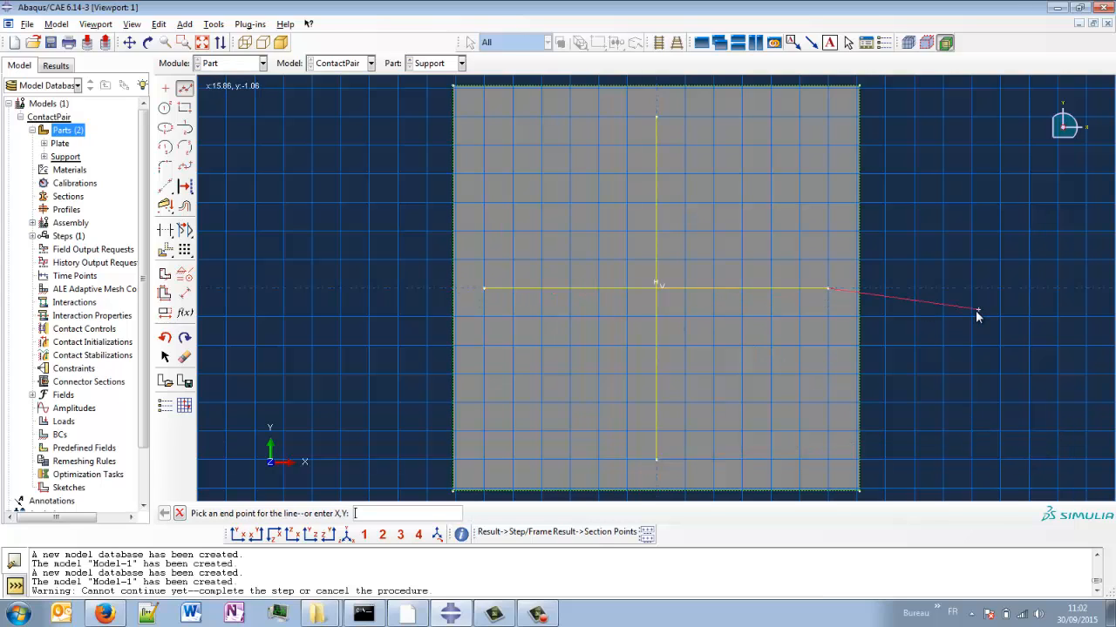
pyautogui.middleClick(967, 349)
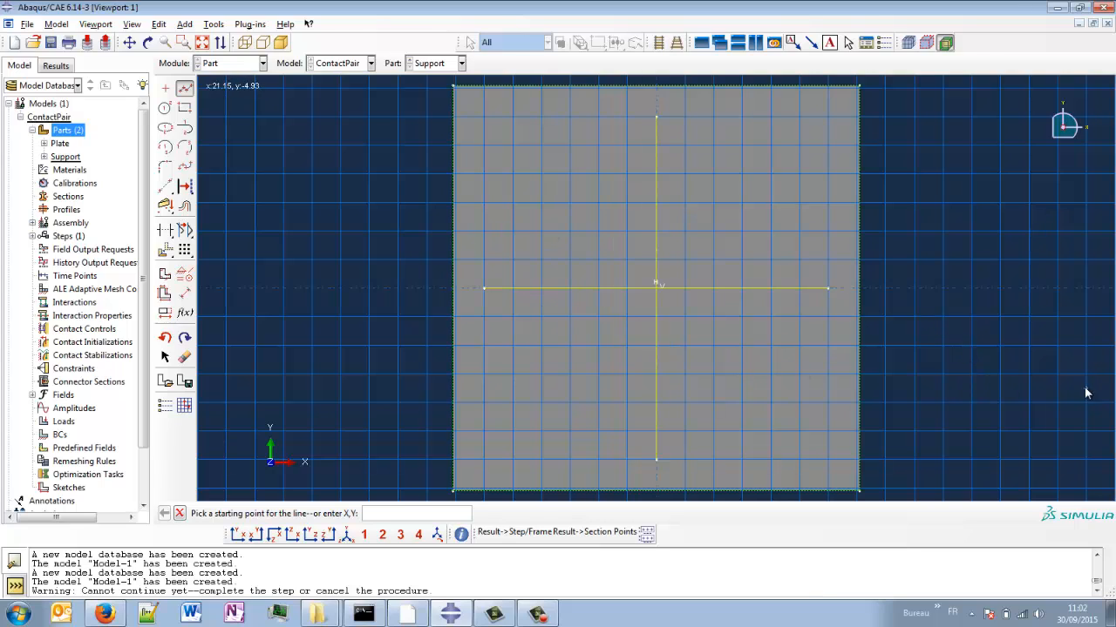
pyautogui.middleClick(931, 378)
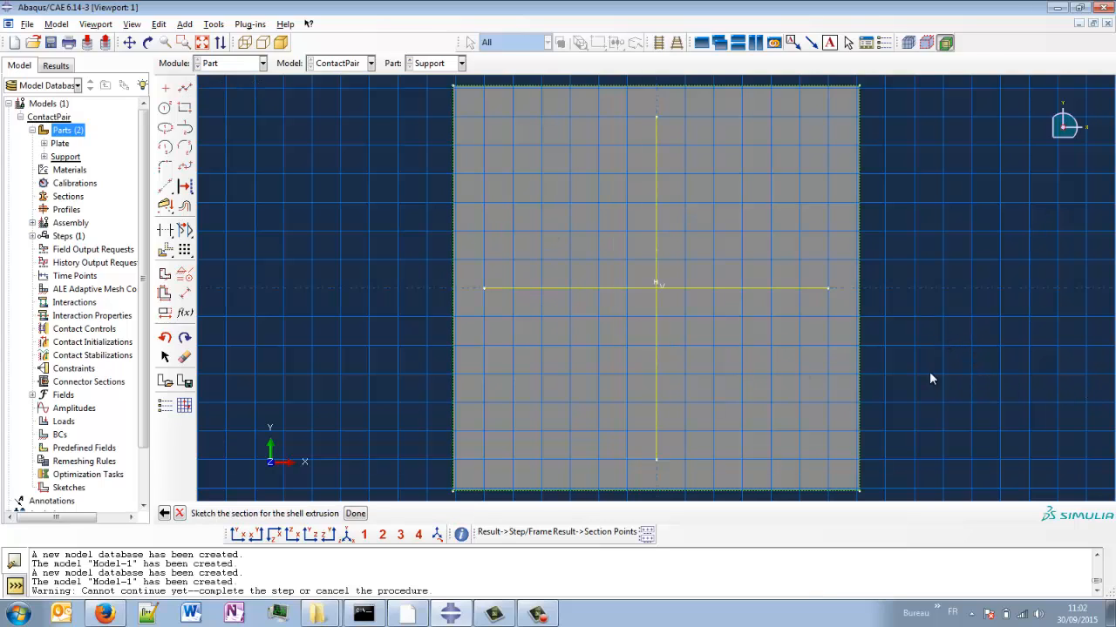
# Extrude the cross sketch as a blind shell extrusion with a depth of 20.
pyautogui.click(354, 513)
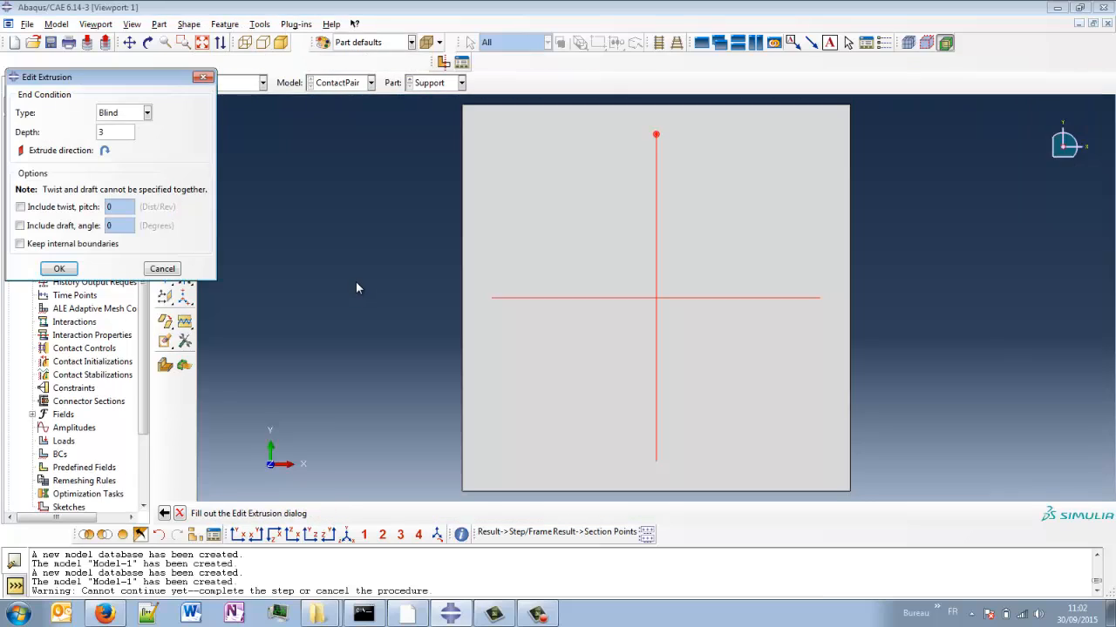
pyautogui.doubleClick(111, 132)
pyautogui.write('20')
pyautogui.click(59, 269)
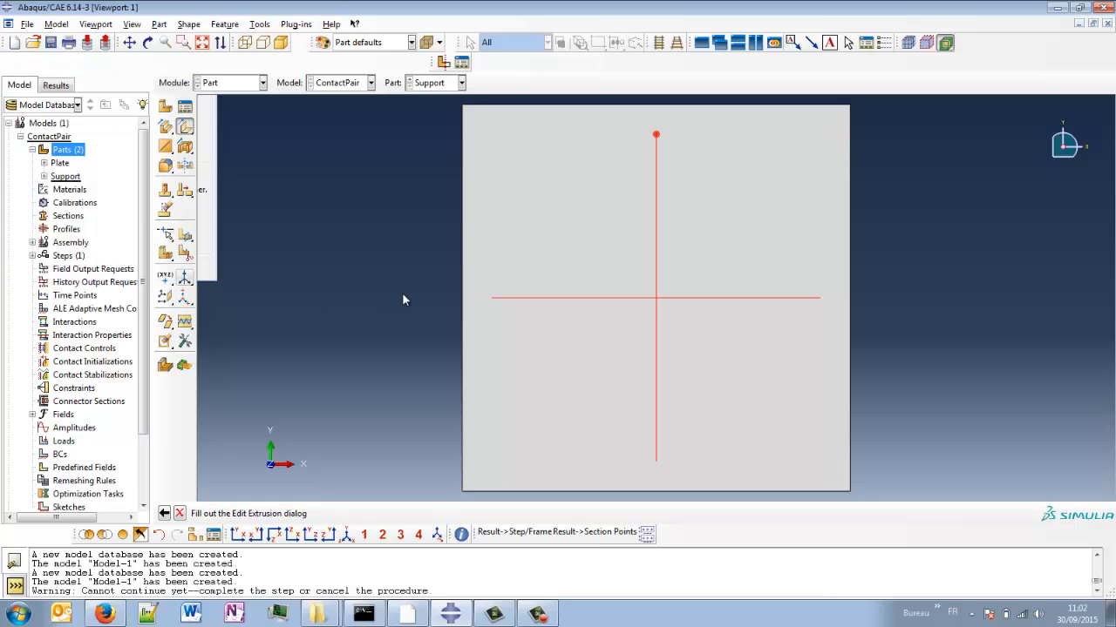
# Start an extruded cut sketch on the rib lying in the YZ plane, with its outer edge as the vertical reference on the right.
pyautogui.keyDown('ctrl'); pyautogui.keyDown('alt'); pyautogui.moveTo(684, 252); pyautogui.dragTo(682, 334); pyautogui.keyUp('alt'); pyautogui.keyUp('ctrl')
pyautogui.moveTo(662, 267)
pyautogui.keyDown('ctrl'); pyautogui.keyDown('alt'); pyautogui.mouseDown()
pyautogui.moveTo(677, 393)
pyautogui.moveTo(737, 288)
pyautogui.moveTo(679, 253)
pyautogui.moveTo(650, 269)
pyautogui.mouseUp(); pyautogui.keyUp('alt'); pyautogui.keyUp('ctrl')
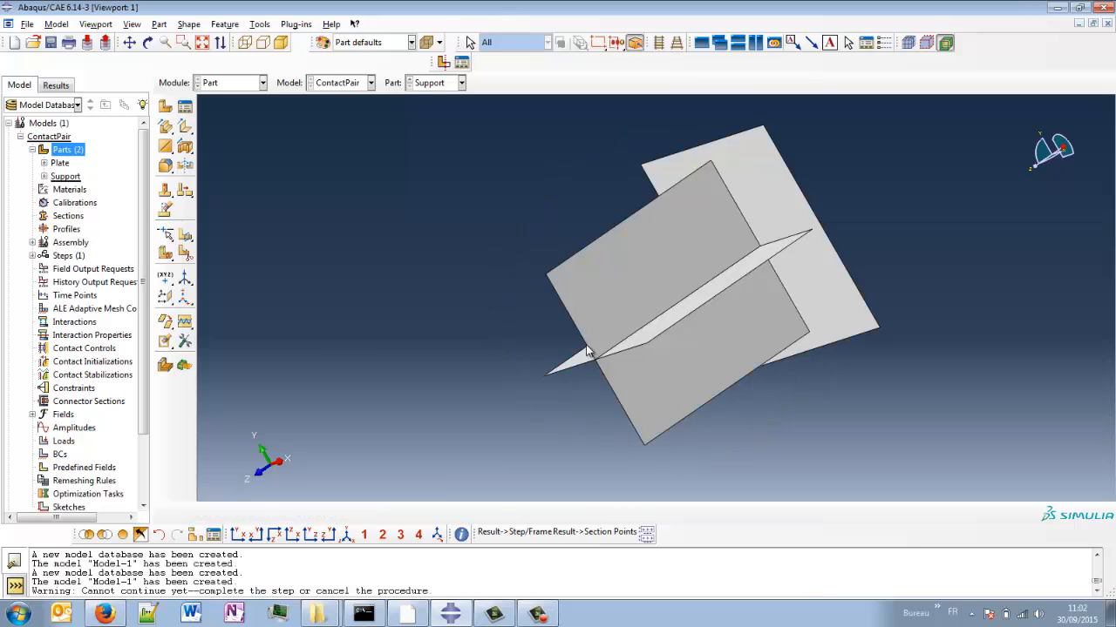
pyautogui.click(273, 535)
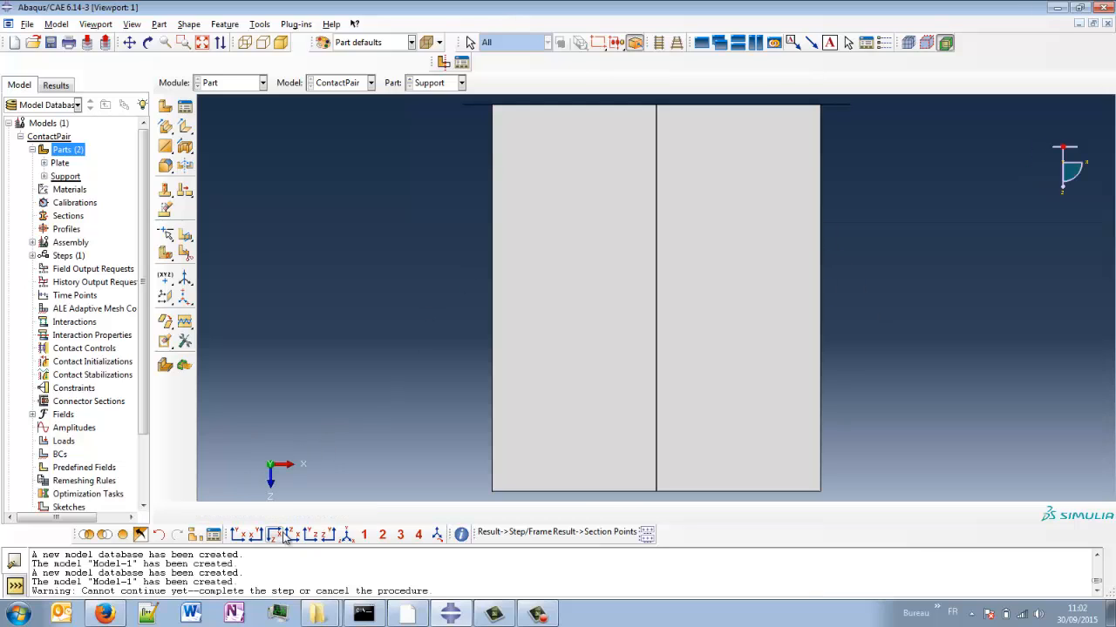
pyautogui.click(293, 536)
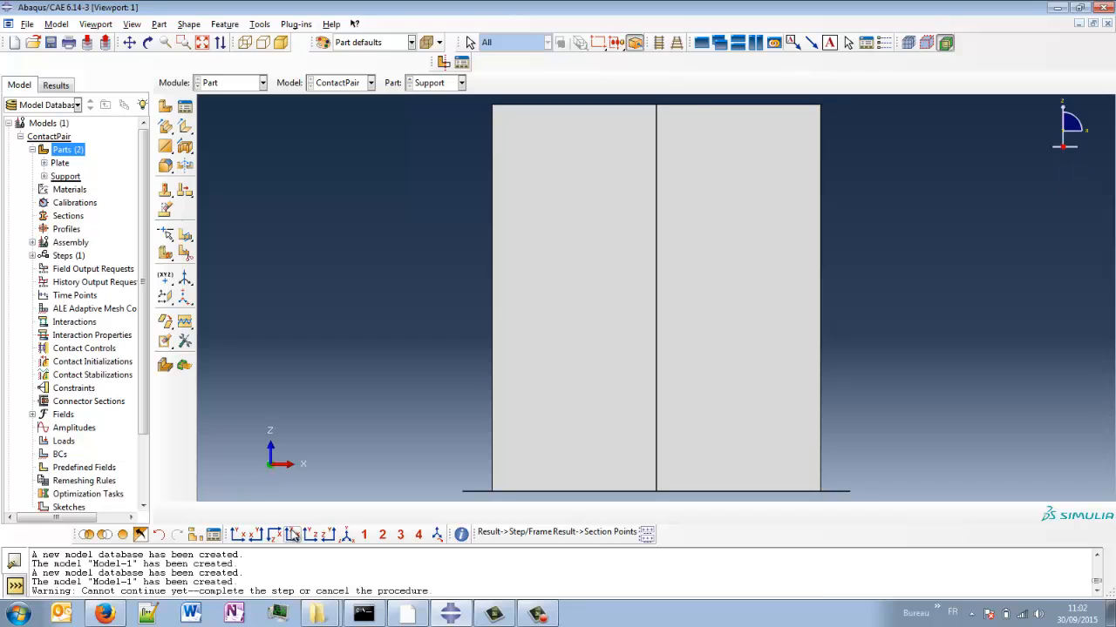
pyautogui.click(347, 535)
pyautogui.keyDown('ctrl'); pyautogui.keyDown('alt'); pyautogui.moveTo(573, 252); pyautogui.dragTo(453, 370); pyautogui.keyUp('alt'); pyautogui.keyUp('ctrl')
pyautogui.moveTo(702, 207)
pyautogui.keyDown('ctrl'); pyautogui.keyDown('alt'); pyautogui.mouseDown()
pyautogui.moveTo(653, 252)
pyautogui.moveTo(604, 211)
pyautogui.moveTo(620, 332)
pyautogui.moveTo(660, 264)
pyautogui.moveTo(562, 289)
pyautogui.mouseUp(); pyautogui.keyUp('alt'); pyautogui.keyUp('ctrl')
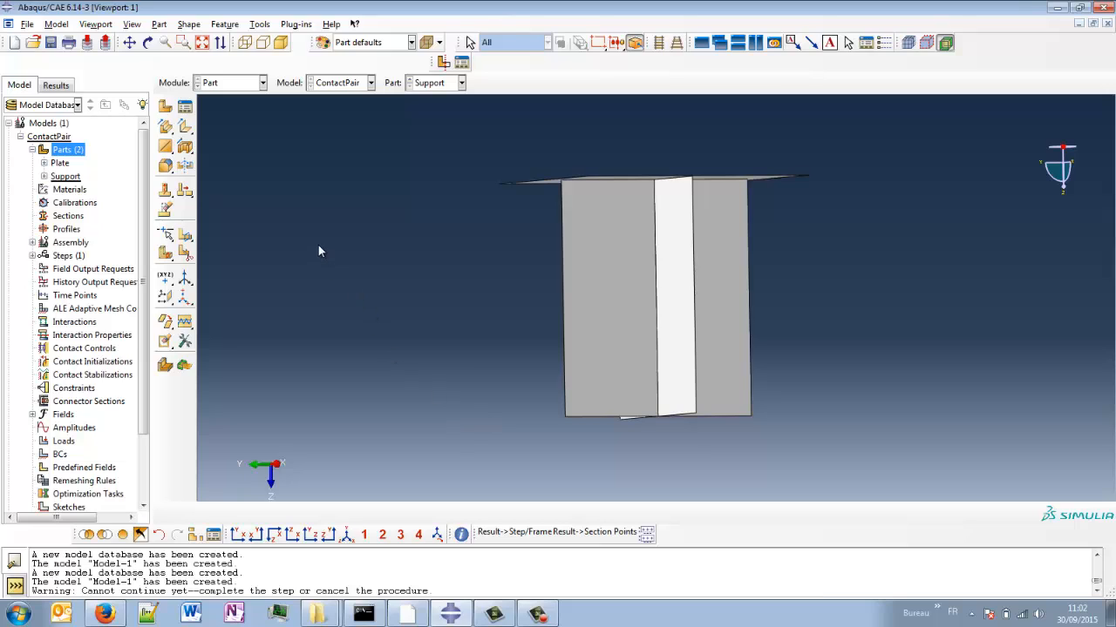
pyautogui.click(186, 150)
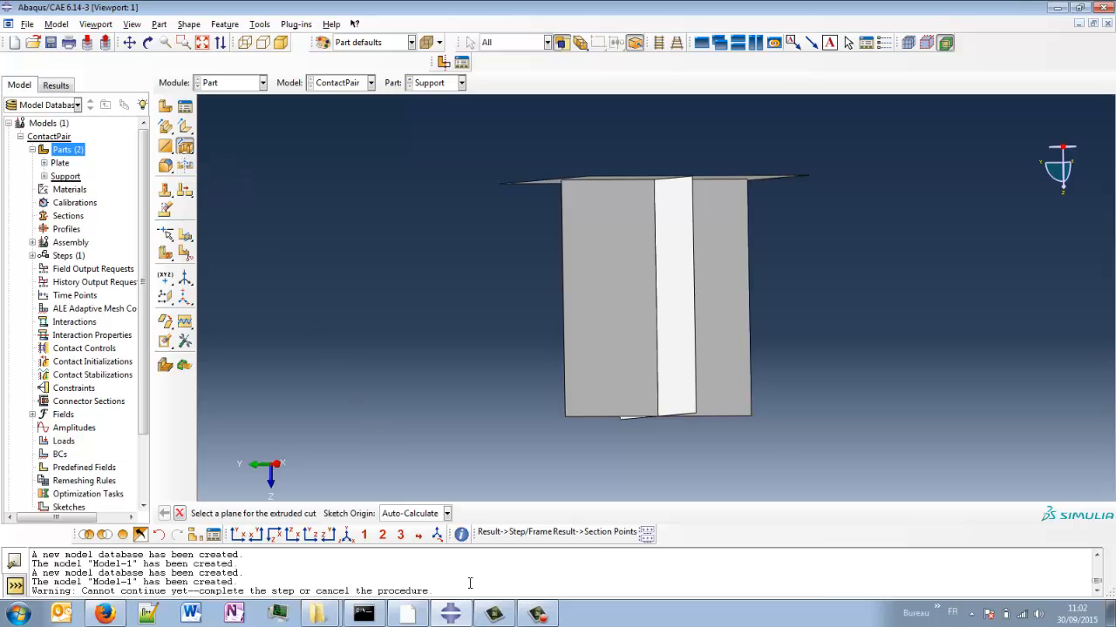
pyautogui.click(730, 340)
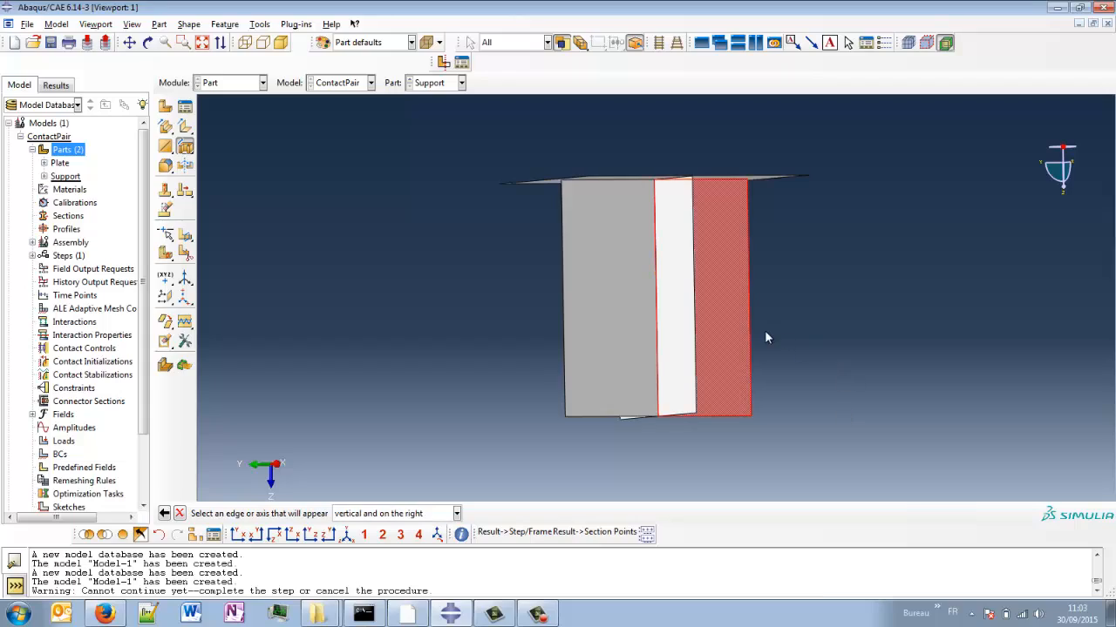
pyautogui.click(749, 326)
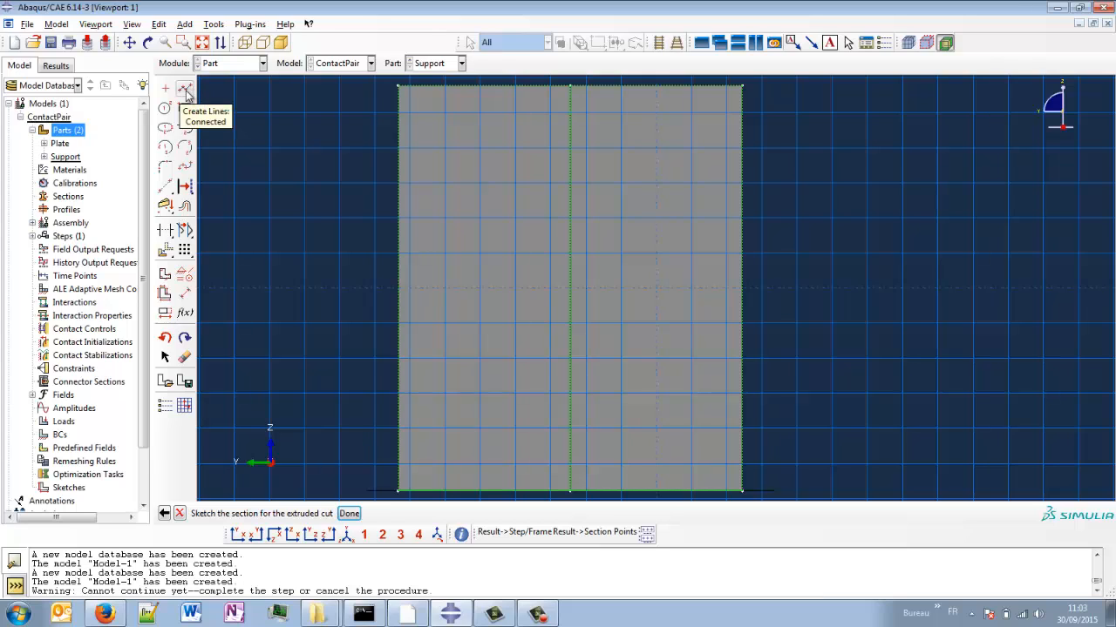
# Sketch a closed five-sided outline over one outer side of the rib, with a slanted edge tapering it towards its free end.
pyautogui.click(184, 90)
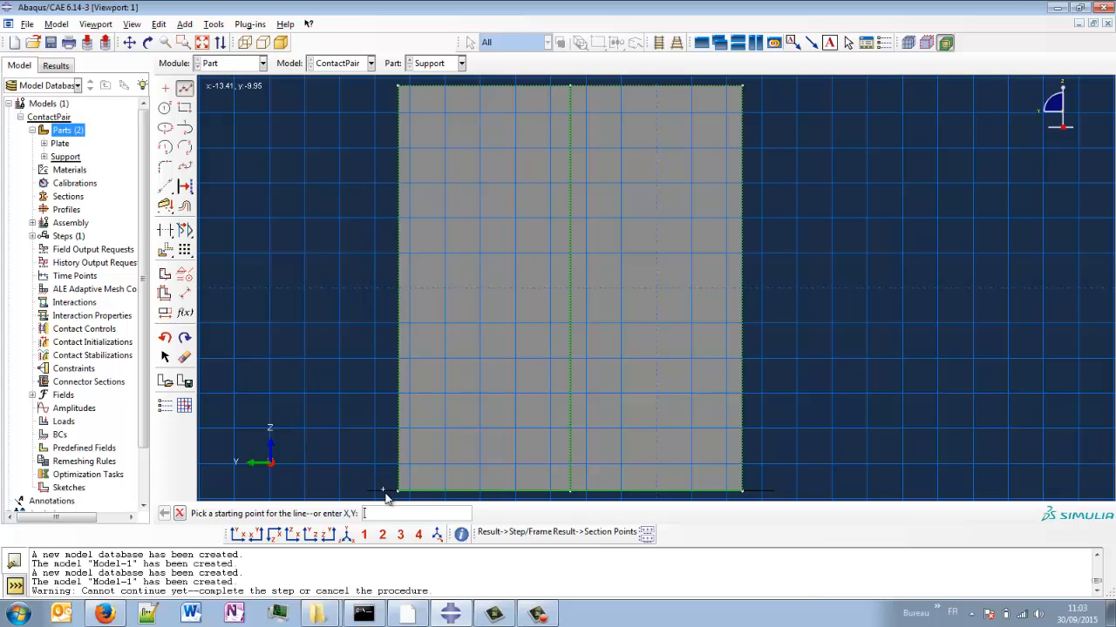
pyautogui.click(398, 393)
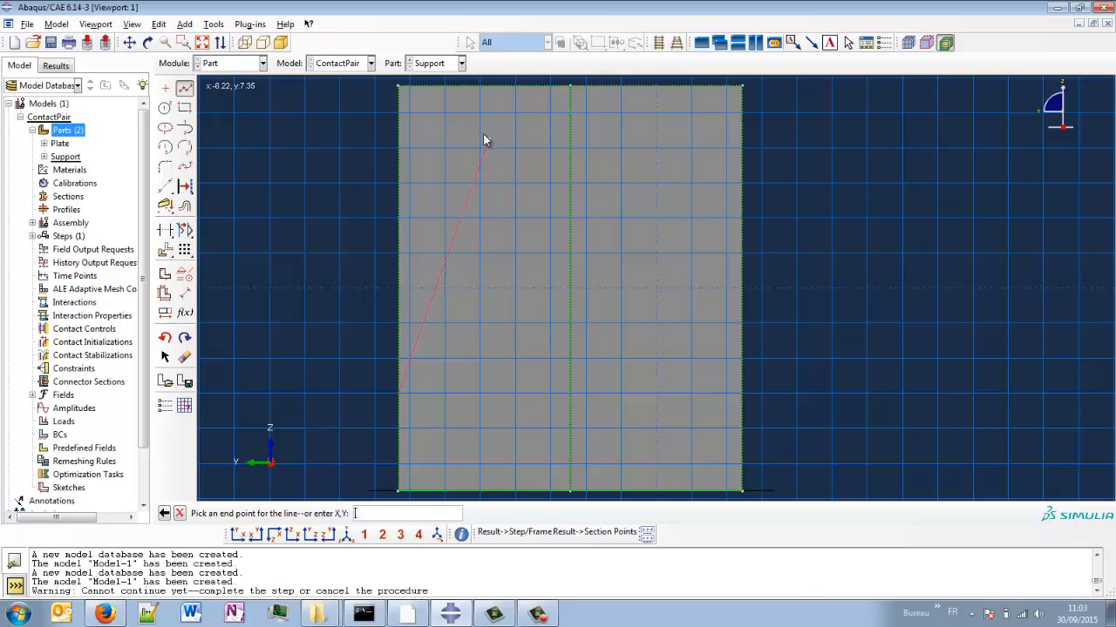
pyautogui.click(514, 85)
pyautogui.scroll(-4, 490, 103)
pyautogui.keyDown('ctrl'); pyautogui.keyDown('alt'); pyautogui.moveTo(404, 169); pyautogui.dragTo(408, 287, button='middle'); pyautogui.keyUp('alt'); pyautogui.keyUp('ctrl')
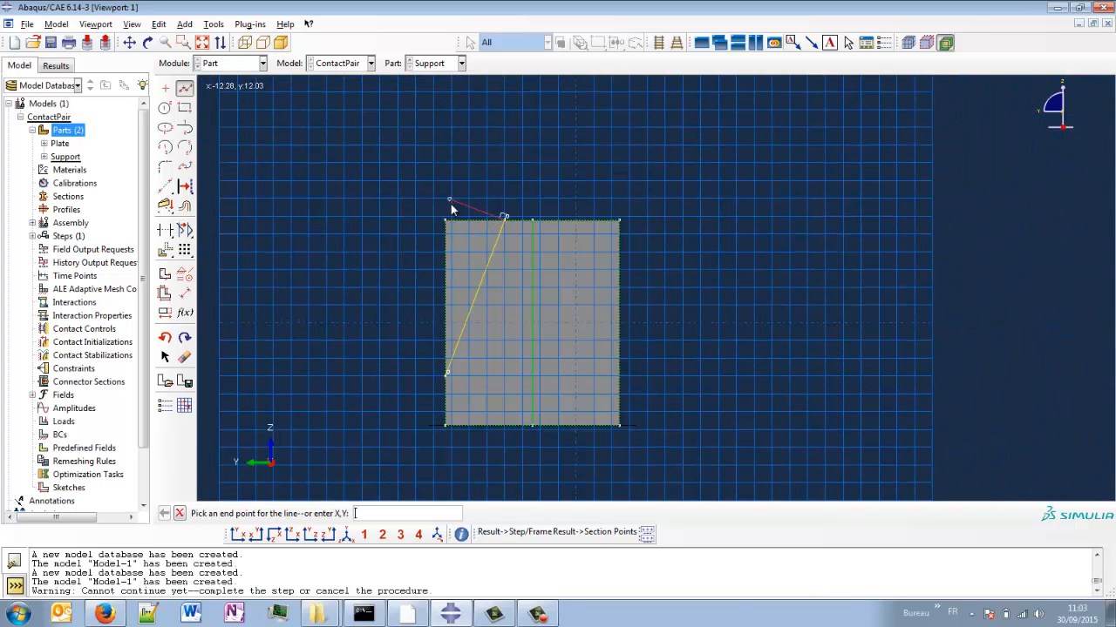
pyautogui.click(433, 174)
pyautogui.click(366, 340)
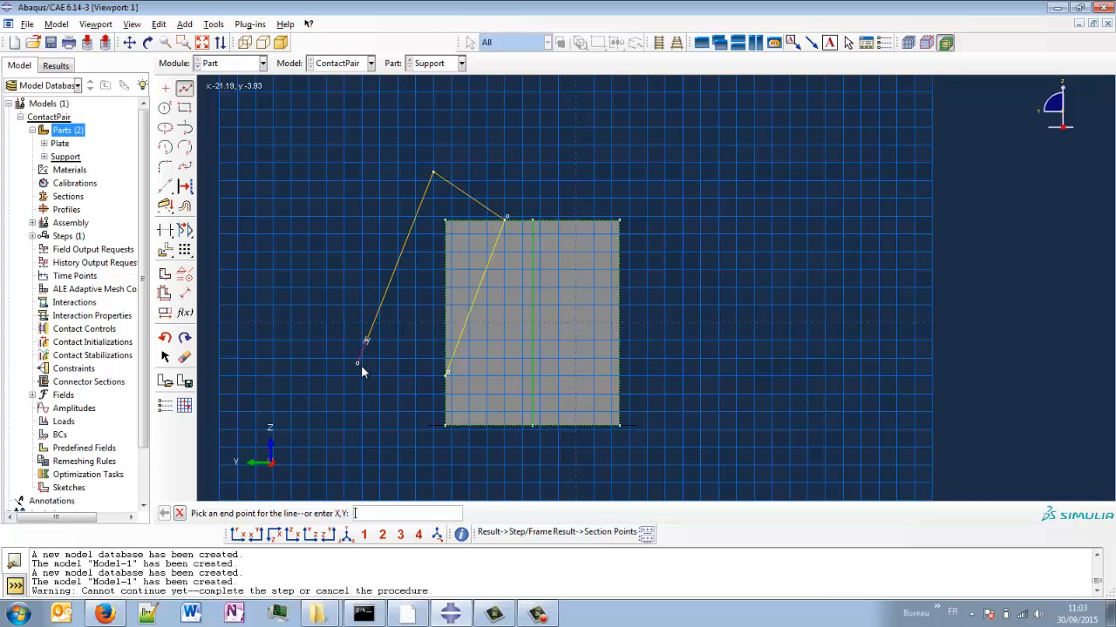
pyautogui.click(367, 381)
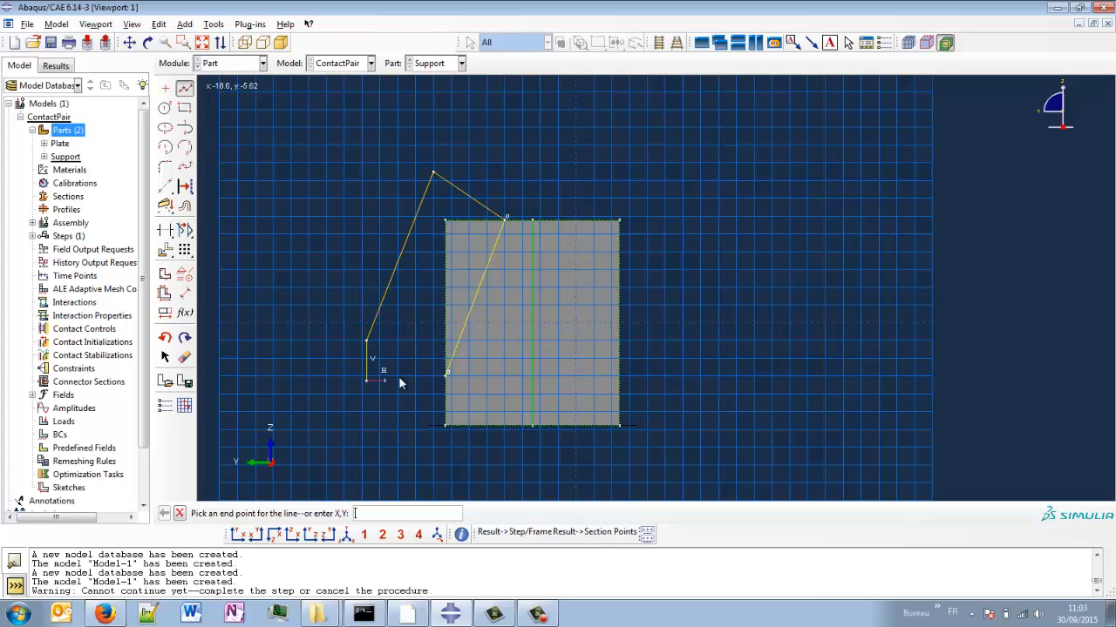
pyautogui.click(447, 375)
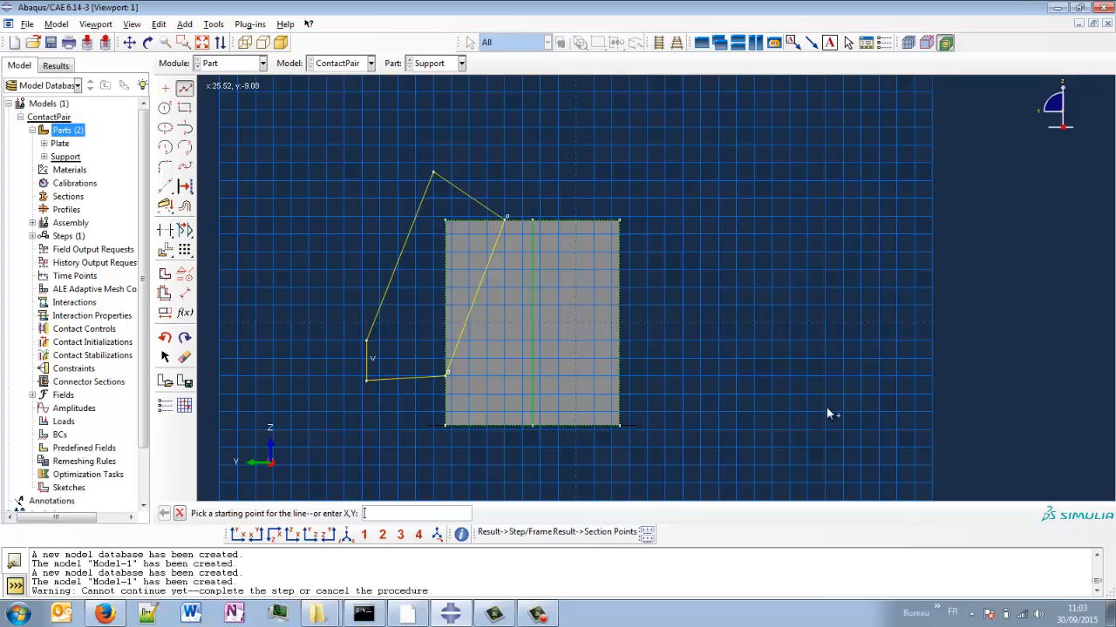
# Sketch a roughly mirrored closed five-sided outline over the rib's opposite outer side, with a slanted edge towards the free end.
pyautogui.click(619, 378)
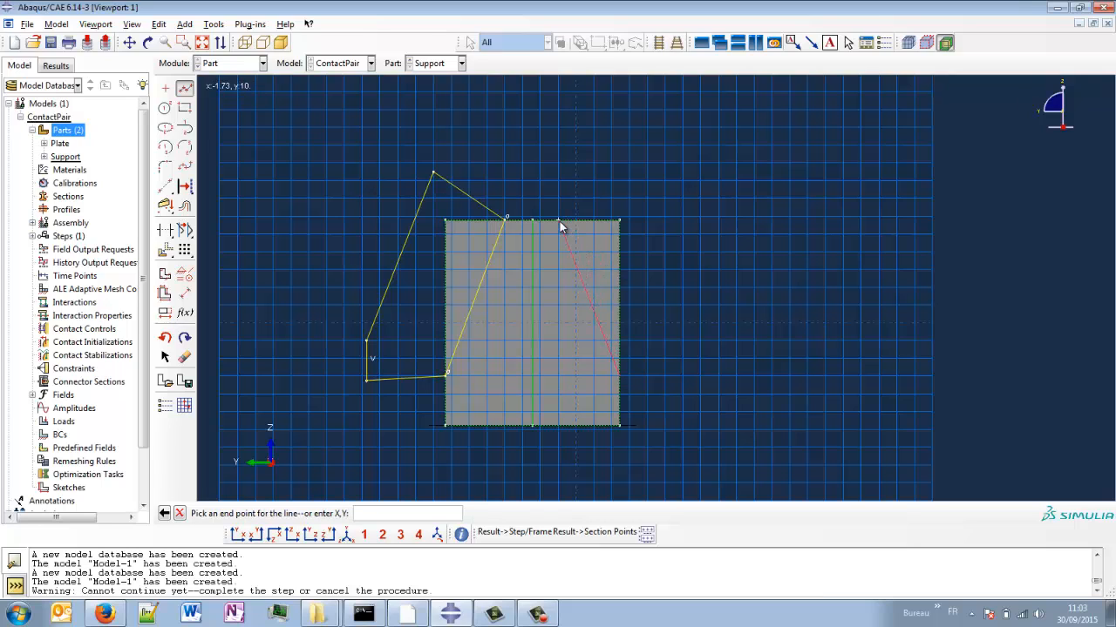
pyautogui.click(560, 219)
pyautogui.click(635, 159)
pyautogui.click(709, 358)
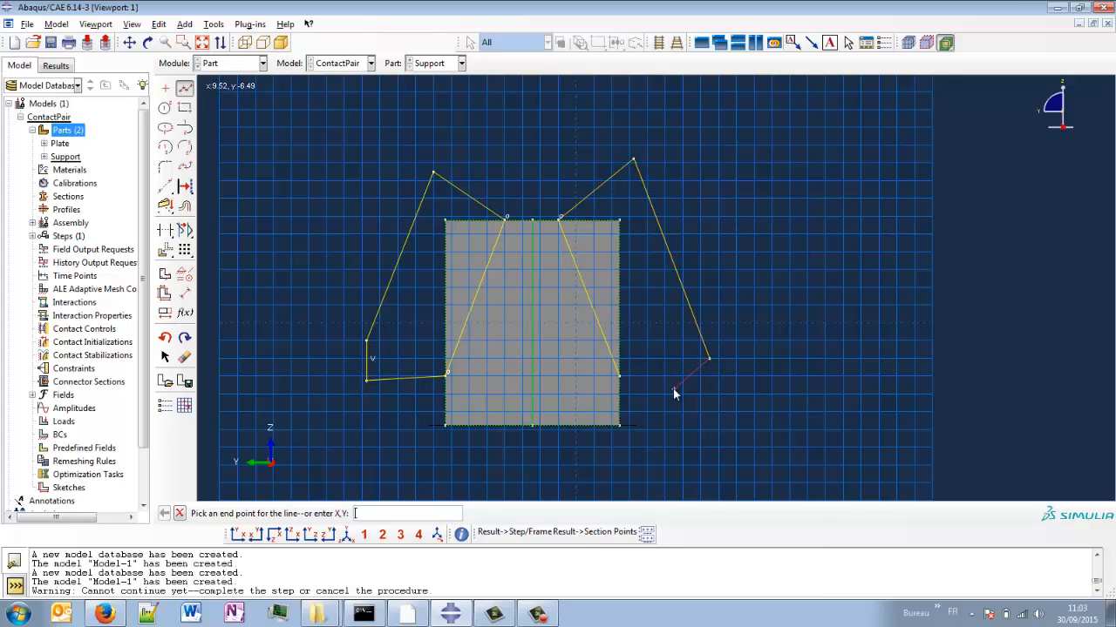
pyautogui.click(619, 379)
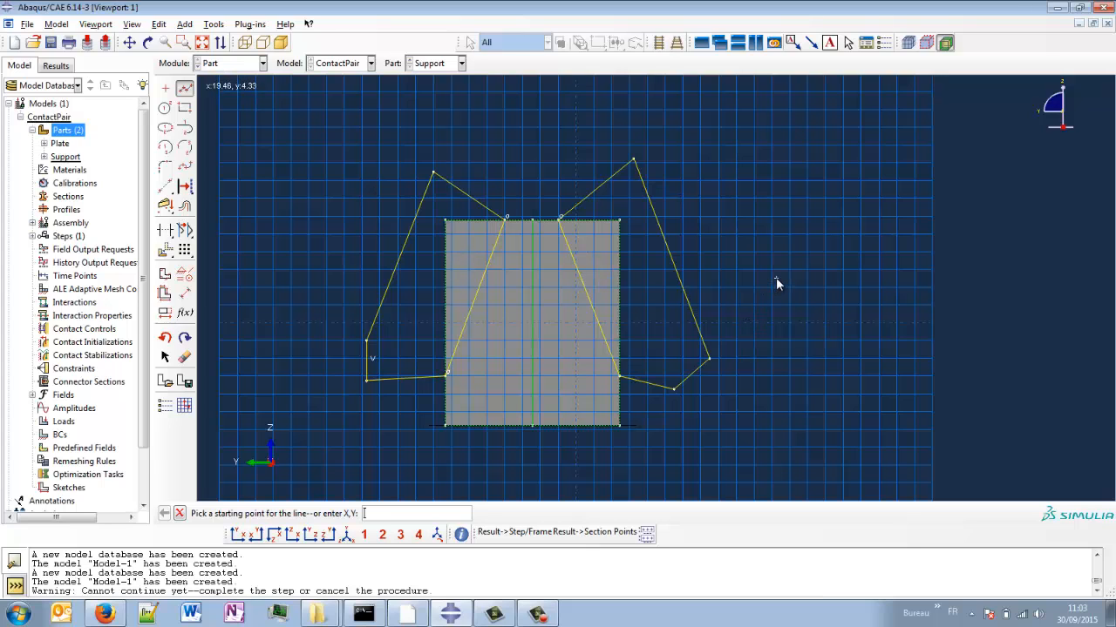
# Finish the section sketch and cut both outlines from the rib with the Through All end condition.
pyautogui.middleClick(767, 373)
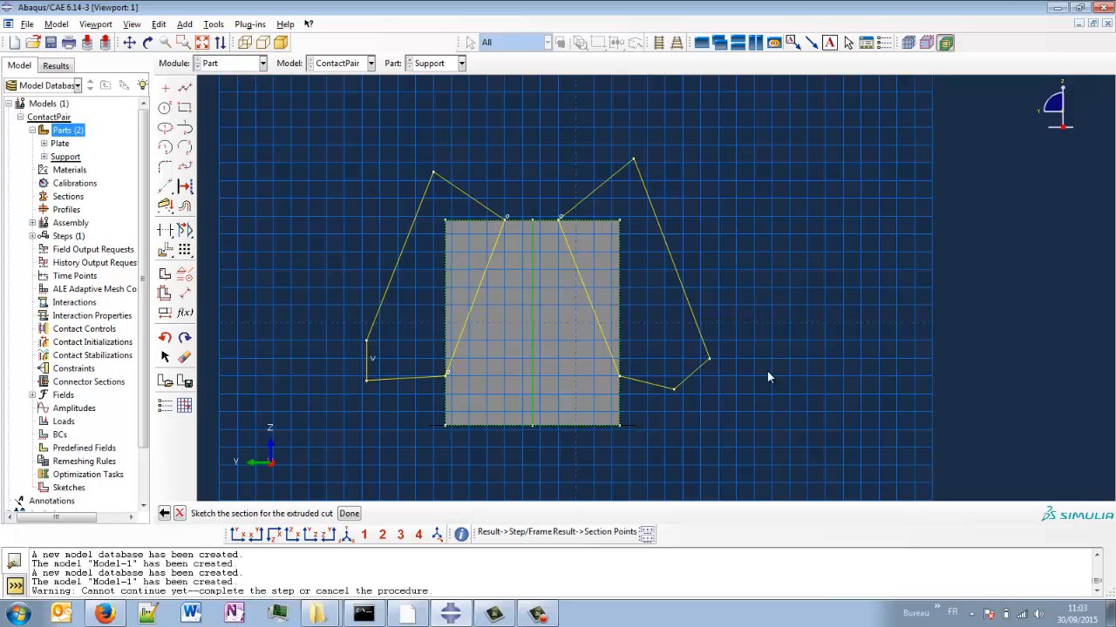
pyautogui.click(351, 514)
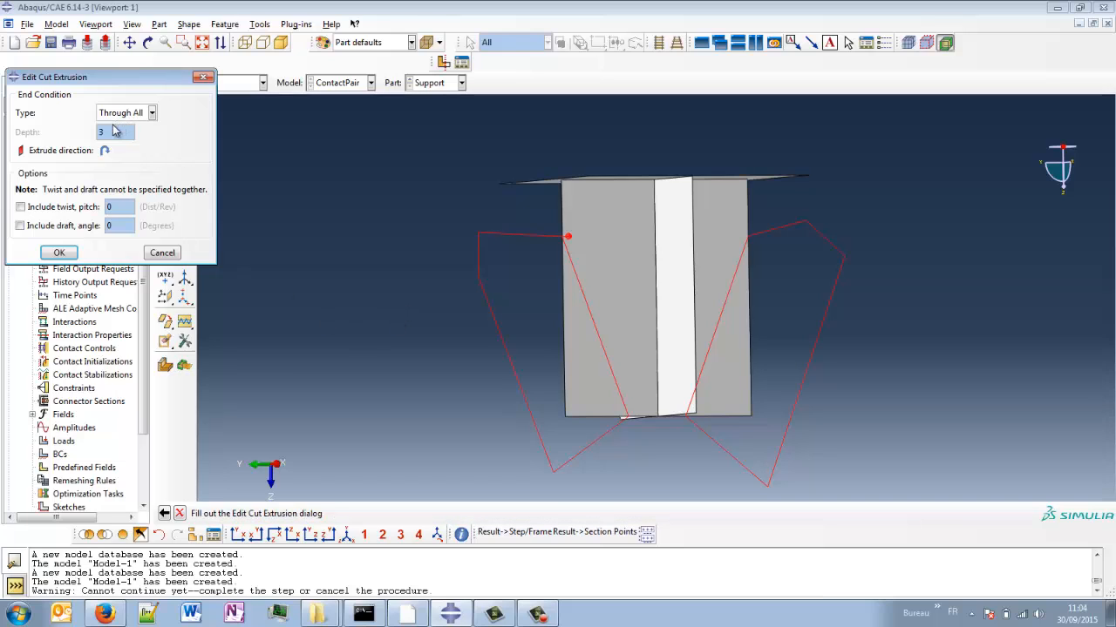
pyautogui.click(61, 254)
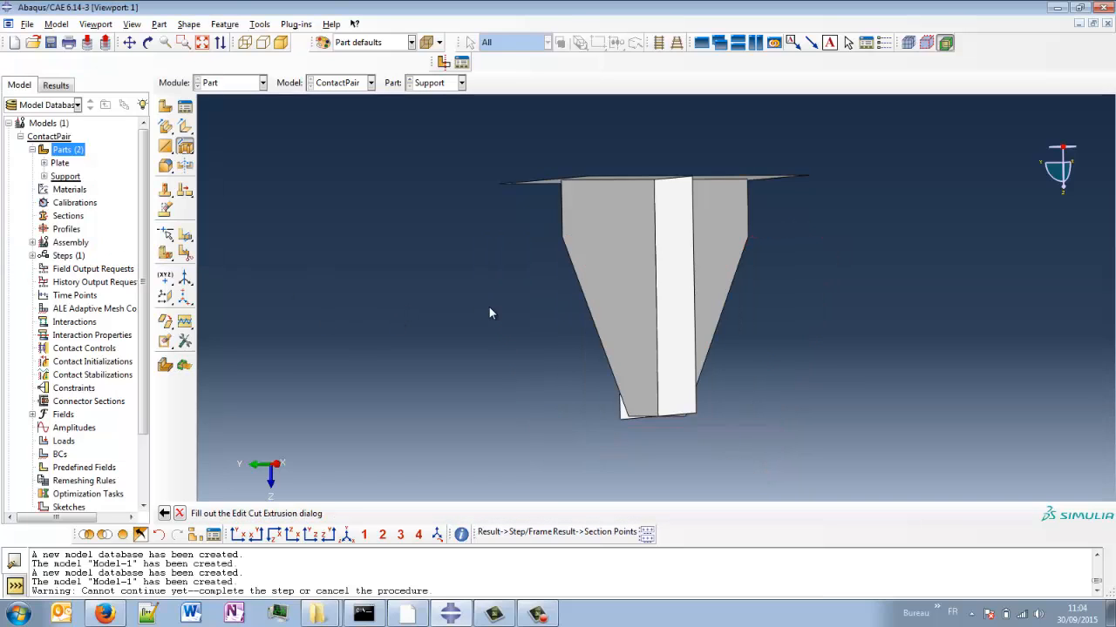
# Start an extruded cut sketch on the untapered rib lying in the XZ plane, using its outer edge as the orientation reference.
pyautogui.scroll(-1, 756, 406)
pyautogui.moveTo(733, 330)
pyautogui.keyDown('ctrl'); pyautogui.keyDown('alt'); pyautogui.mouseDown()
pyautogui.moveTo(601, 334)
pyautogui.moveTo(644, 367)
pyautogui.moveTo(647, 326)
pyautogui.moveTo(598, 368)
pyautogui.moveTo(733, 339)
pyautogui.moveTo(610, 270)
pyautogui.moveTo(578, 267)
pyautogui.moveTo(736, 329)
pyautogui.mouseUp(); pyautogui.keyUp('alt'); pyautogui.keyUp('ctrl')
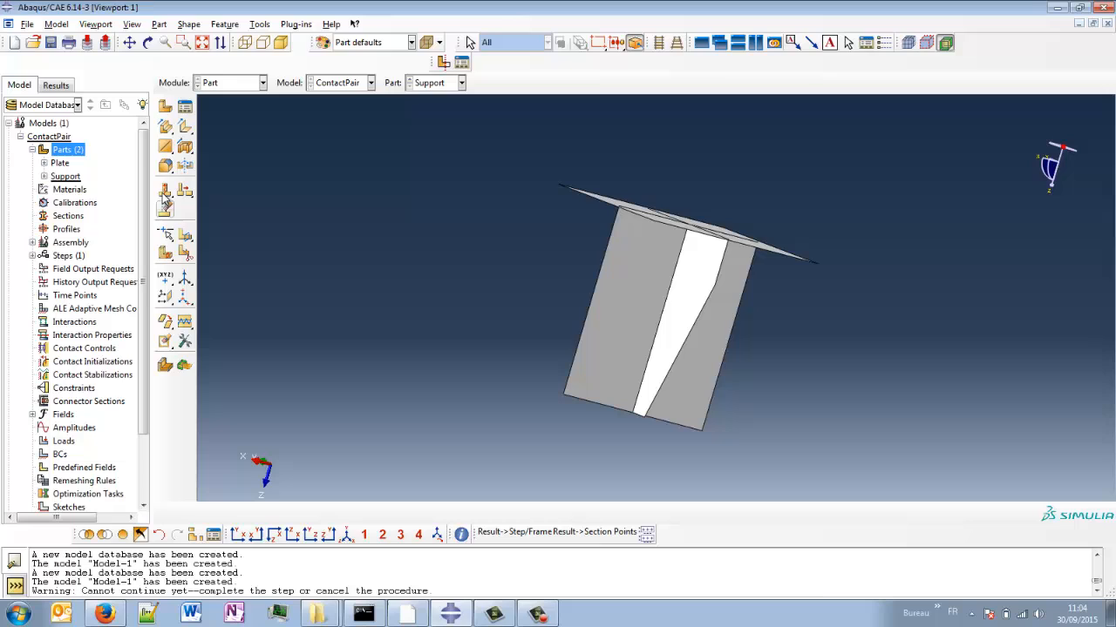
pyautogui.click(185, 148)
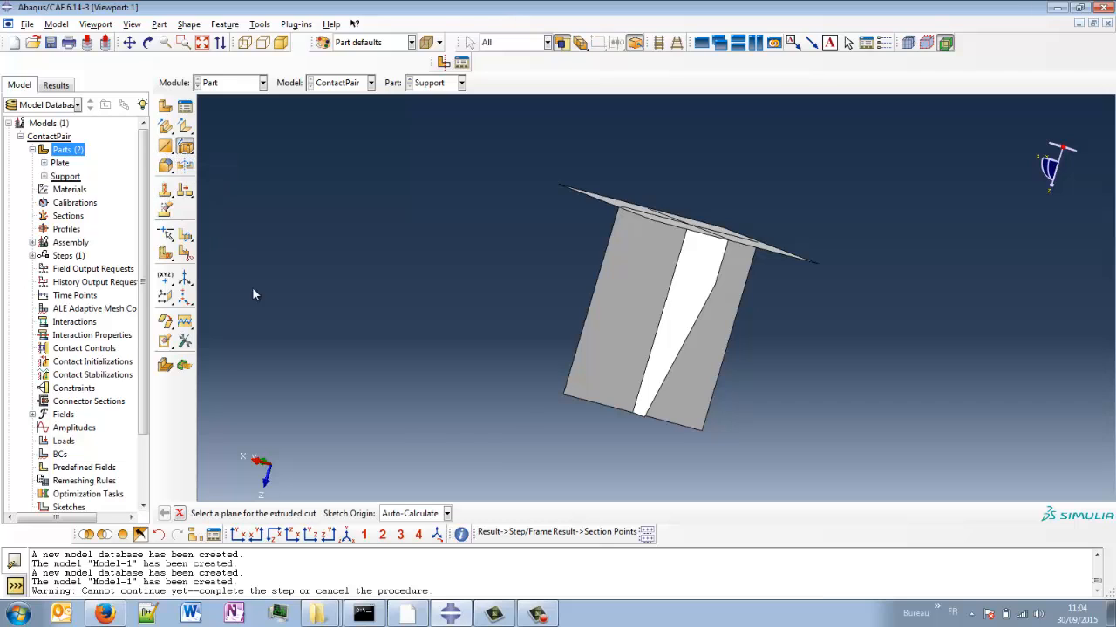
pyautogui.click(708, 361)
pyautogui.click(728, 348)
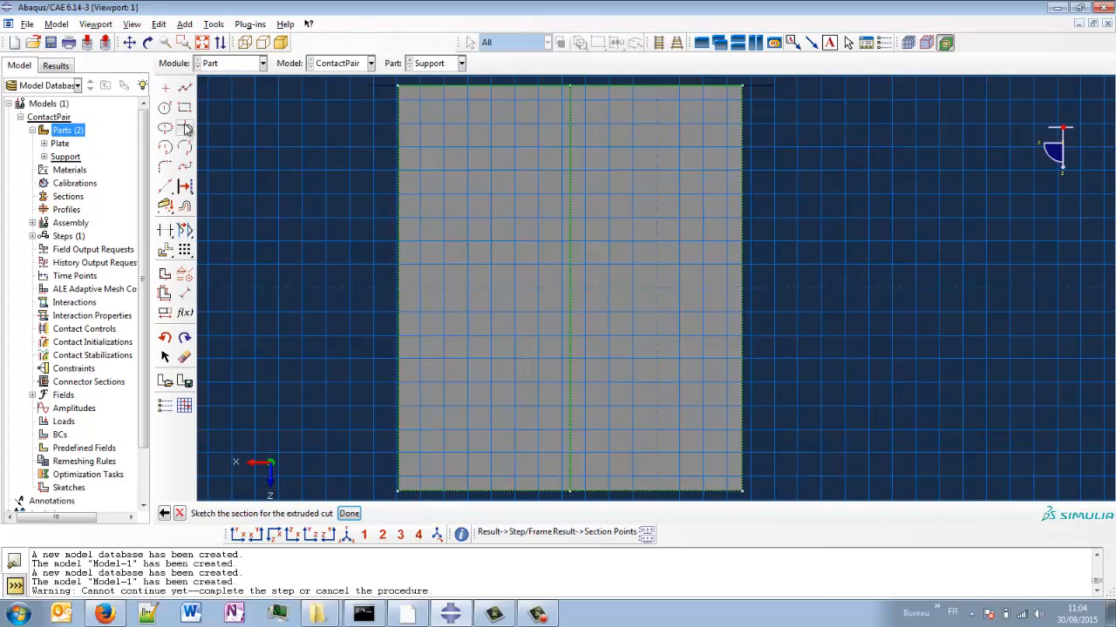
# Sketch a closed four-sided outline over the rib's +X side, its slanted edge running from the upper outer edge to about (-7, -9.9) at the free end.
pyautogui.click(184, 88)
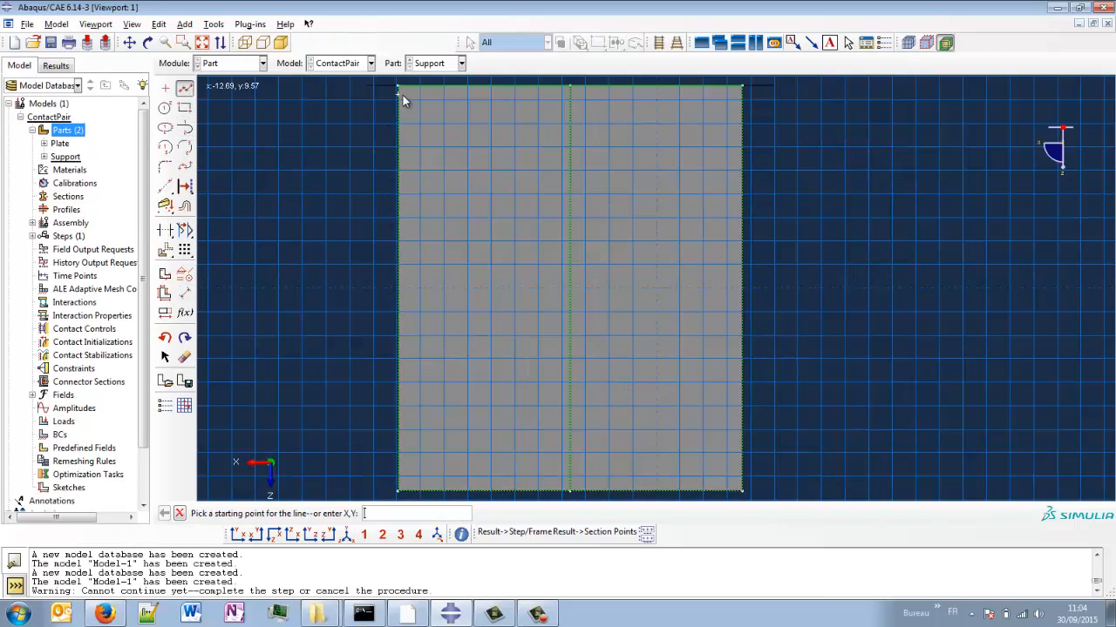
pyautogui.click(397, 175)
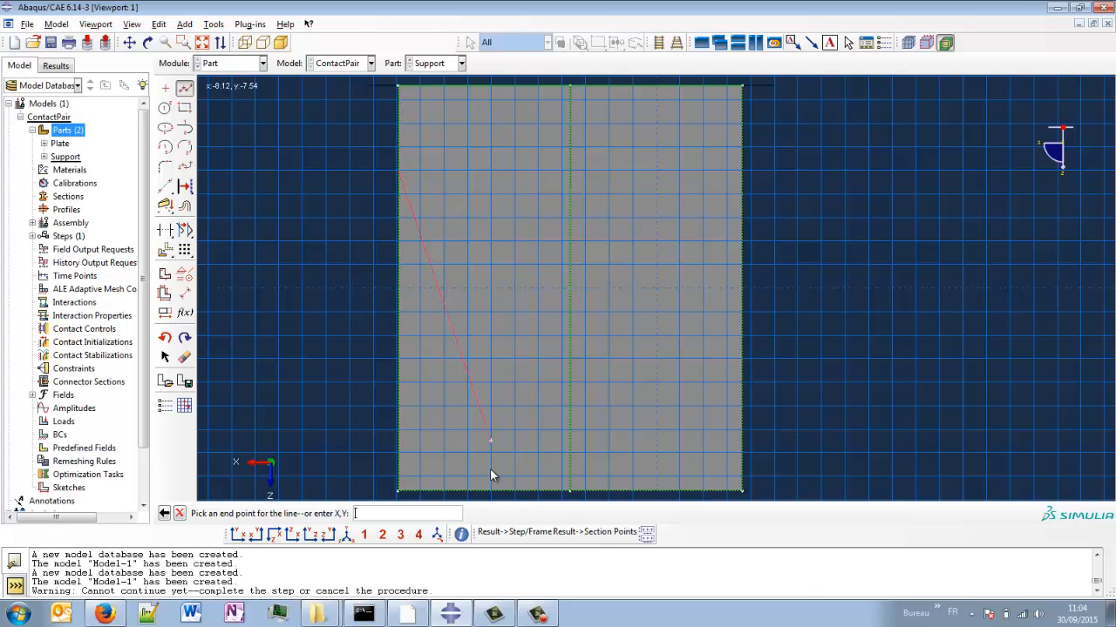
pyautogui.click(515, 494)
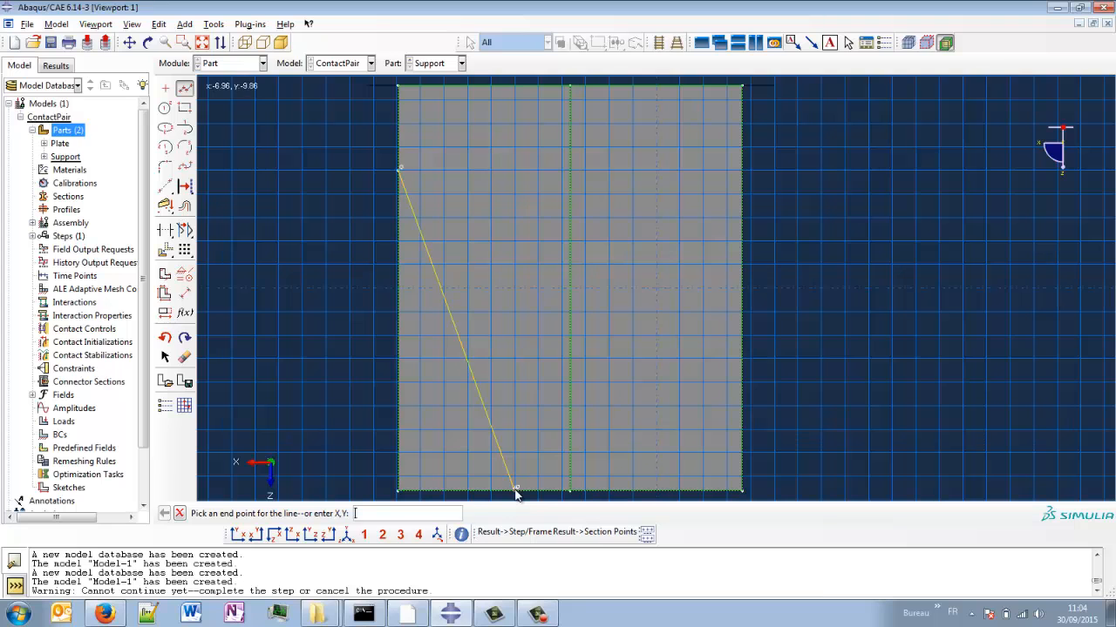
pyautogui.scroll(-2, 516, 488)
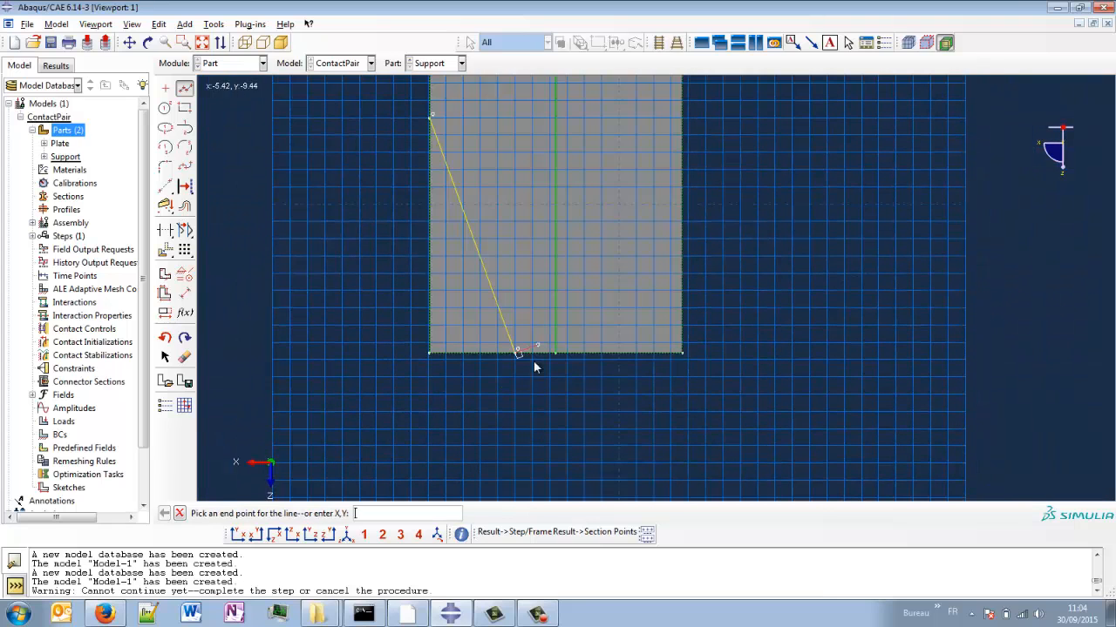
pyautogui.click(435, 381)
pyautogui.click(346, 312)
pyautogui.click(427, 118)
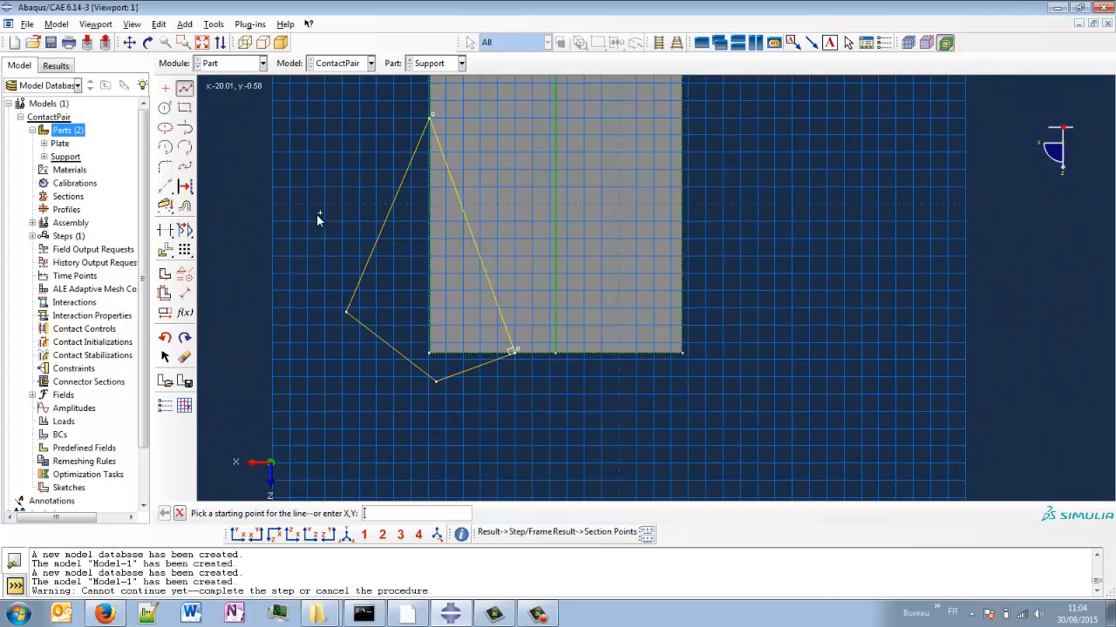
# Sketch a closed five-sided outline over the rib's opposite side, with its slanted edge roughly mirroring the first one.
pyautogui.click(684, 121)
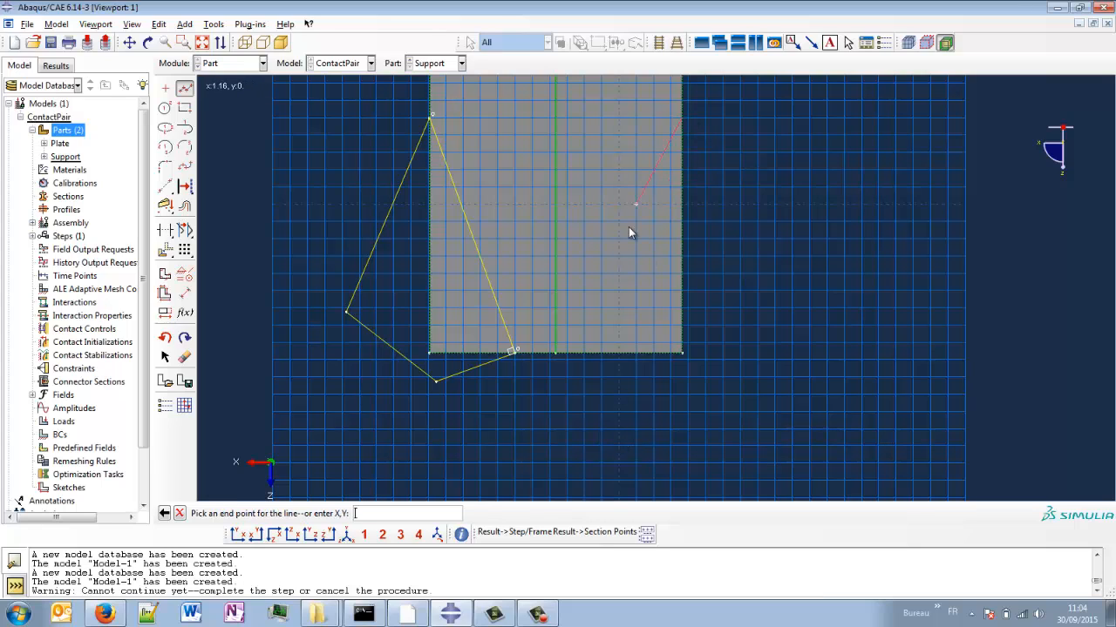
pyautogui.click(603, 352)
pyautogui.click(671, 394)
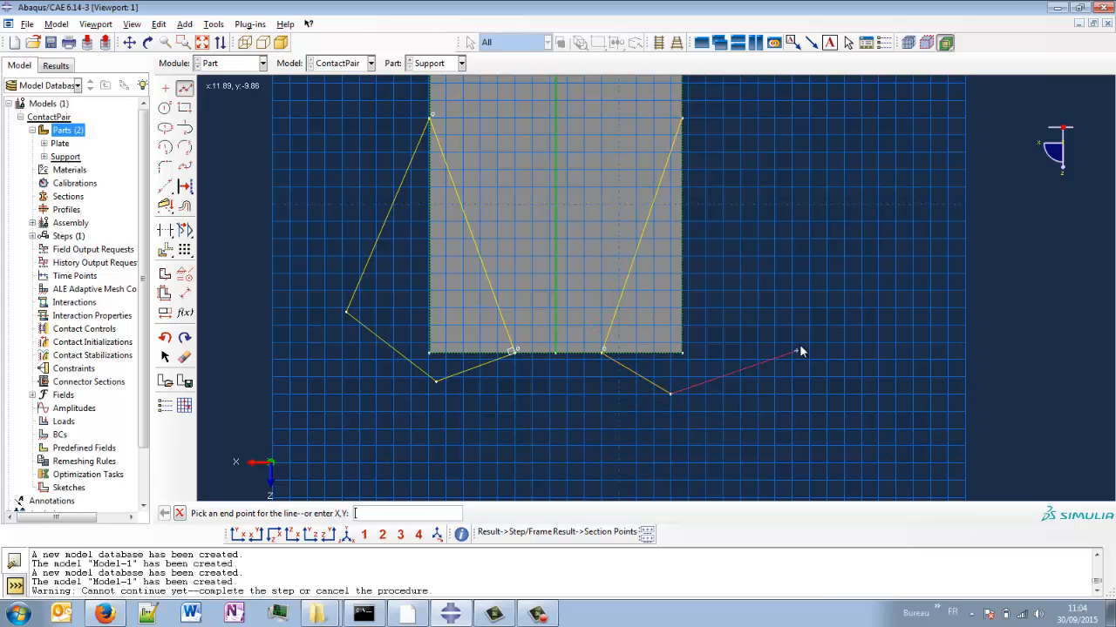
pyautogui.click(800, 347)
pyautogui.click(753, 122)
pyautogui.click(681, 118)
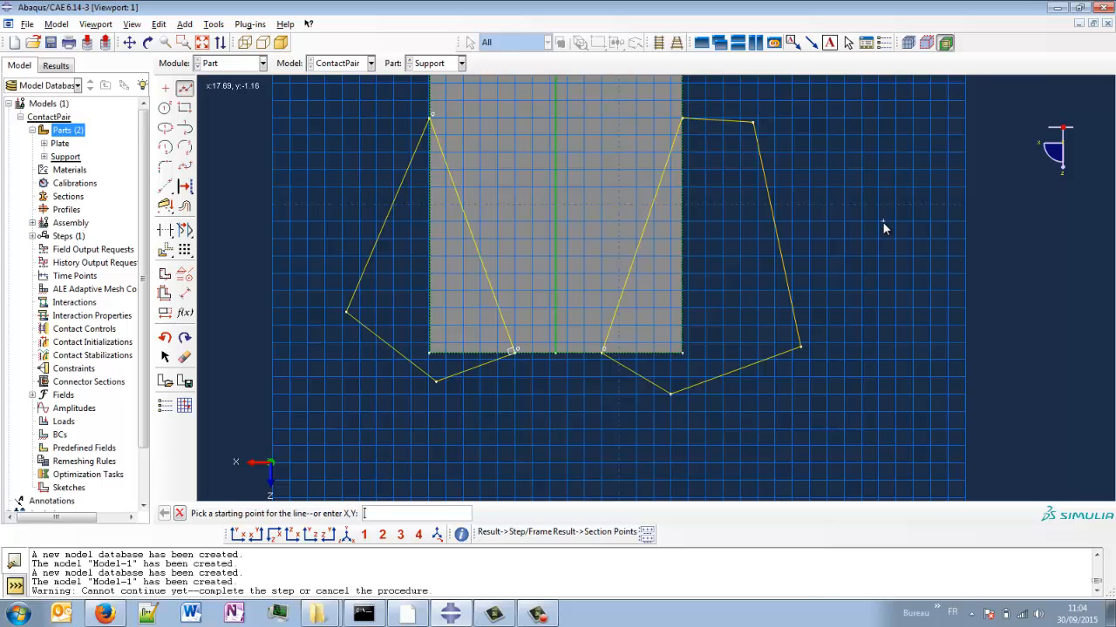
# Finish the section sketch and cut both outlines through the XZ rib using the Through All end condition.
pyautogui.middleClick(866, 271)
pyautogui.middleClick(866, 271)
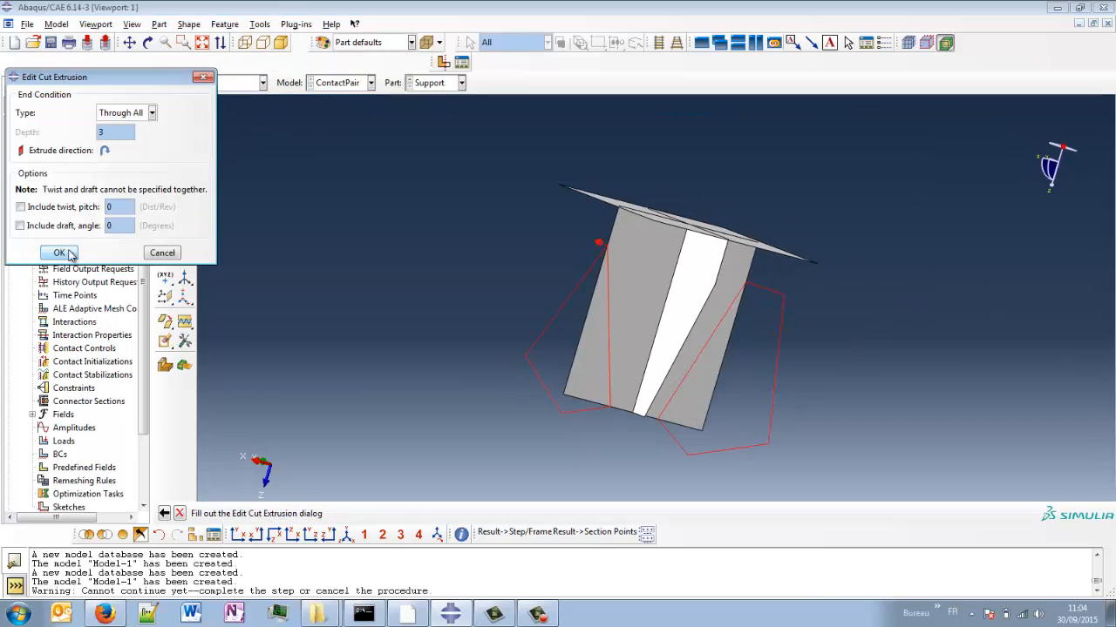
pyautogui.click(60, 255)
pyautogui.keyDown('ctrl'); pyautogui.keyDown('alt'); pyautogui.moveTo(561, 336); pyautogui.dragTo(547, 315); pyautogui.keyUp('alt'); pyautogui.keyUp('ctrl')
pyautogui.moveTo(664, 343)
pyautogui.keyDown('ctrl'); pyautogui.keyDown('alt'); pyautogui.mouseDown()
pyautogui.moveTo(513, 333)
pyautogui.moveTo(514, 284)
pyautogui.moveTo(577, 393)
pyautogui.moveTo(575, 244)
pyautogui.moveTo(597, 324)
pyautogui.moveTo(549, 274)
pyautogui.moveTo(540, 311)
pyautogui.moveTo(596, 401)
pyautogui.mouseUp(); pyautogui.keyUp('alt'); pyautogui.keyUp('ctrl')
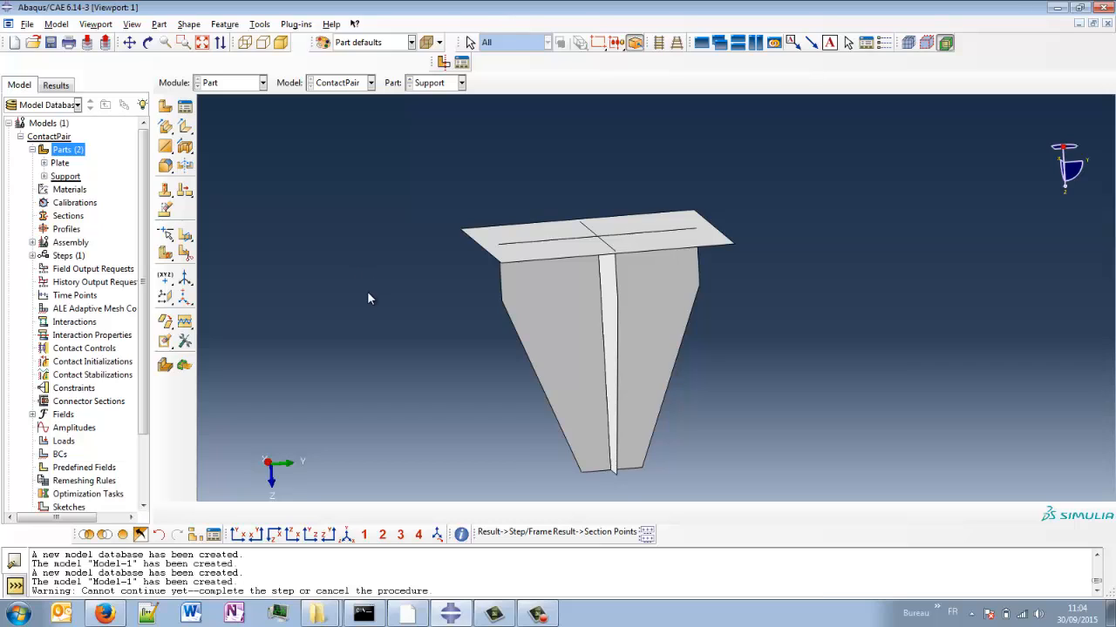
# Save the model database as ContactPair in the ContactPair directory.
pyautogui.hotkey('ctrl', 's')
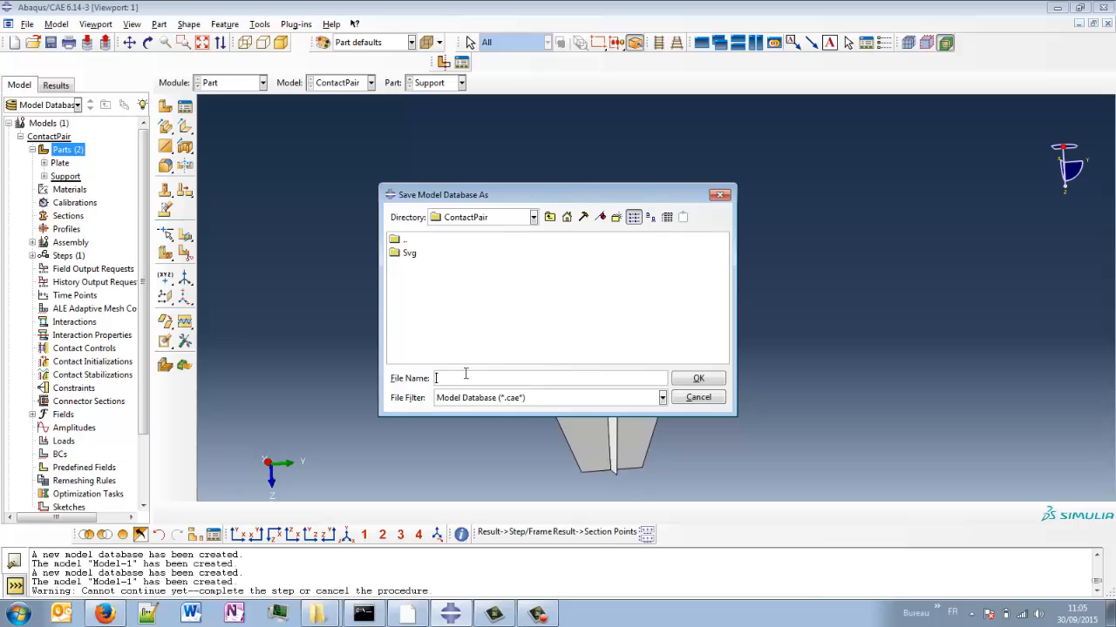
pyautogui.write('ContactPair')
pyautogui.press('Return')
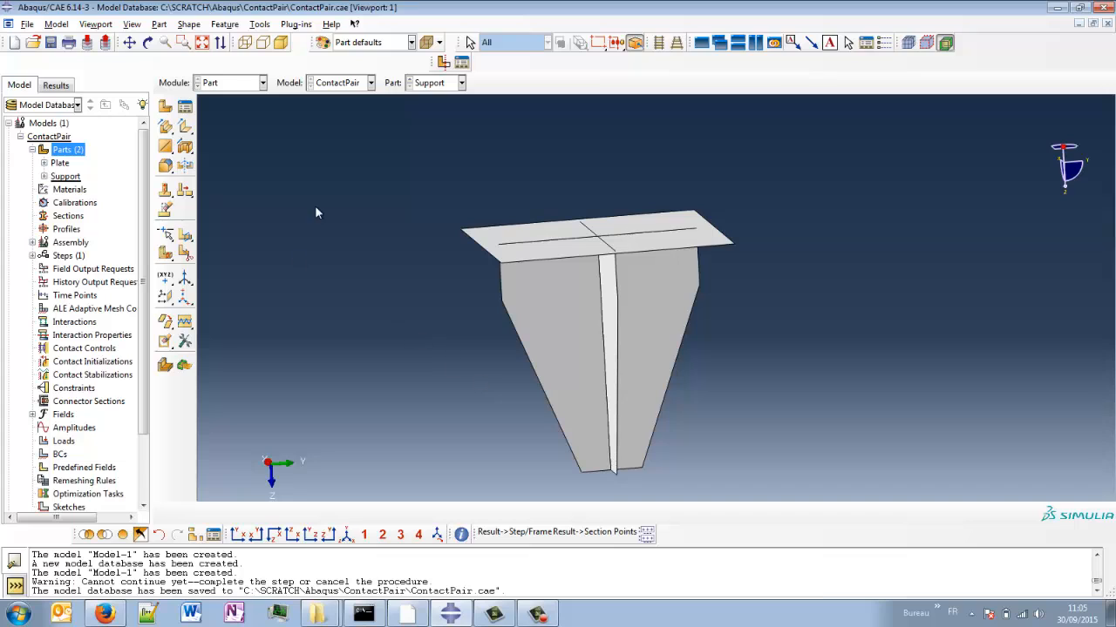
# Switch to the Property module and start a new material named Steel.
pyautogui.click(240, 84)
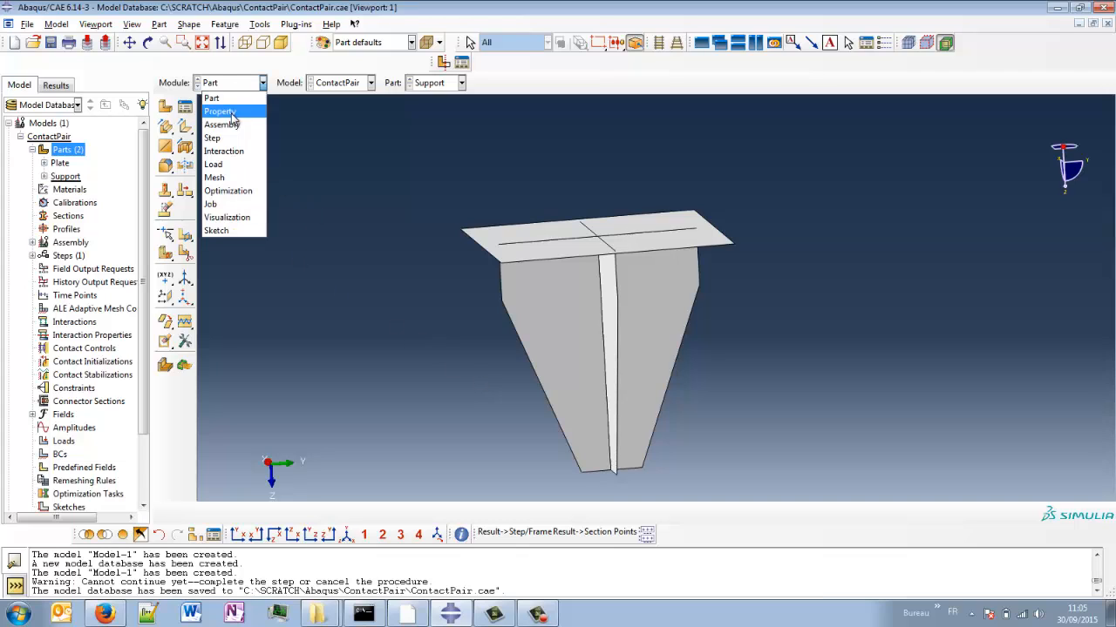
pyautogui.click(222, 106)
pyautogui.click(164, 107)
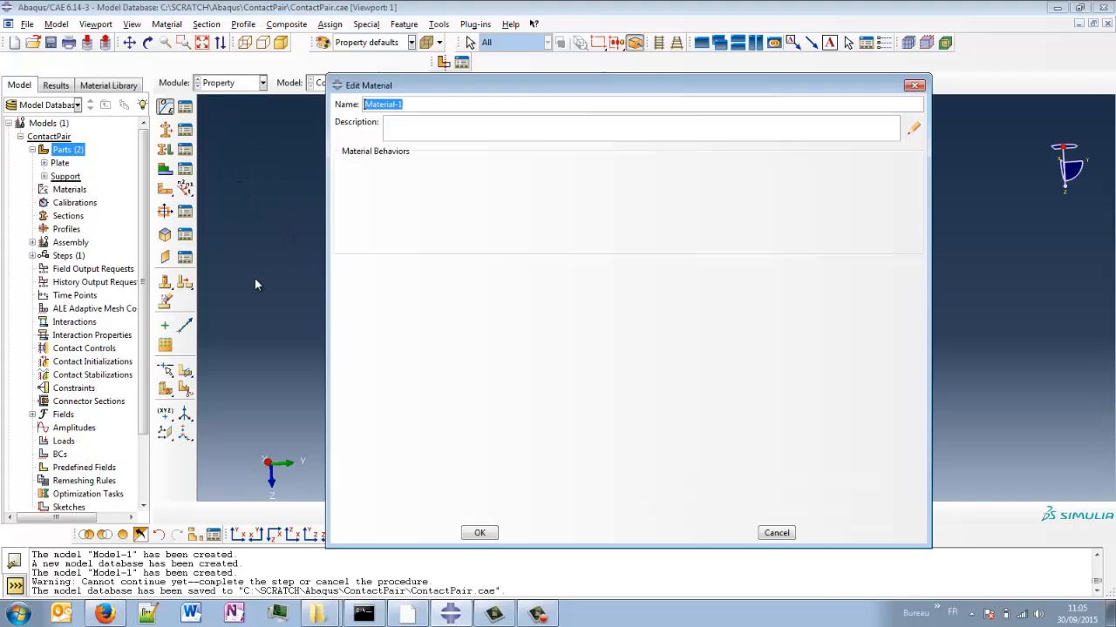
pyautogui.write('Steel')
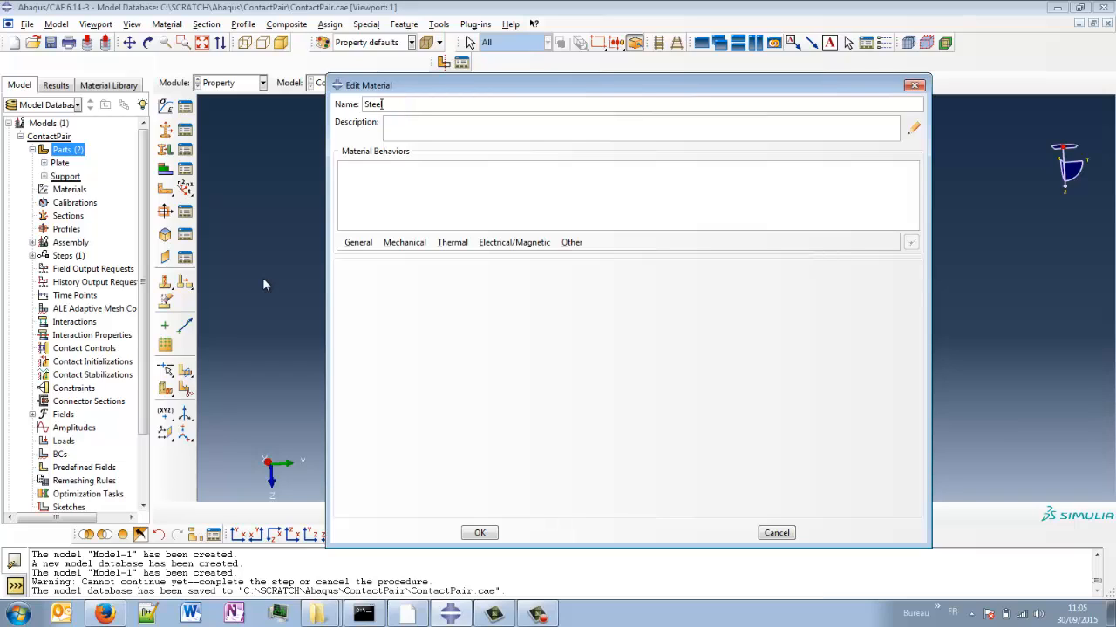
# Give Steel isotropic elastic behavior with a Young's modulus of 210000 and a Poisson's ratio of 0.3, and finish the material.
pyautogui.click(361, 247)
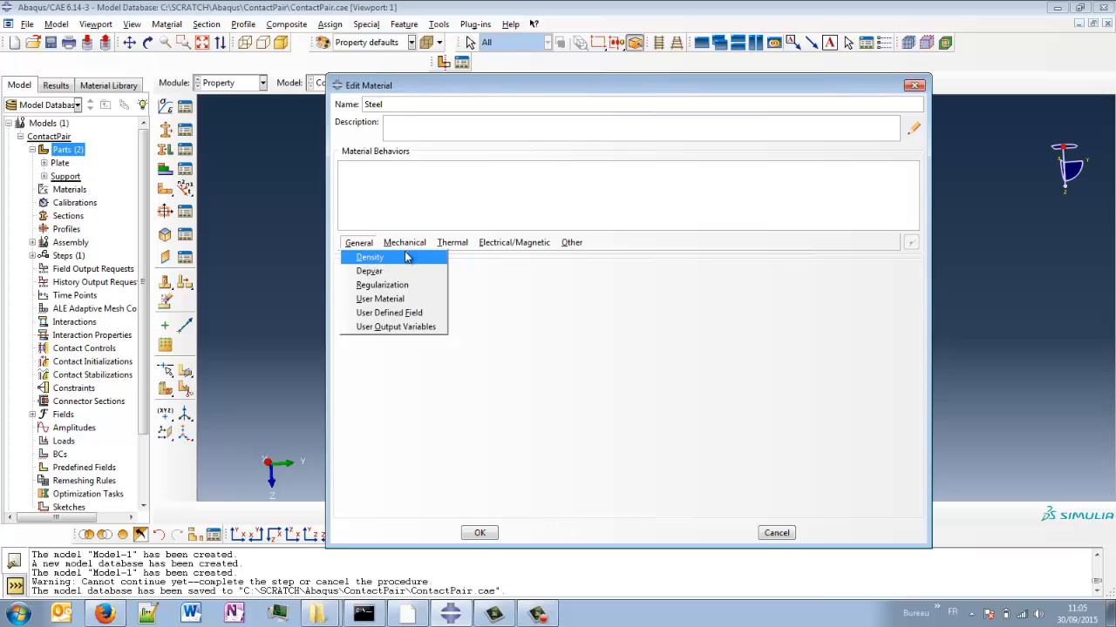
pyautogui.moveTo(406, 244)
pyautogui.moveTo(453, 257)
pyautogui.click(590, 260)
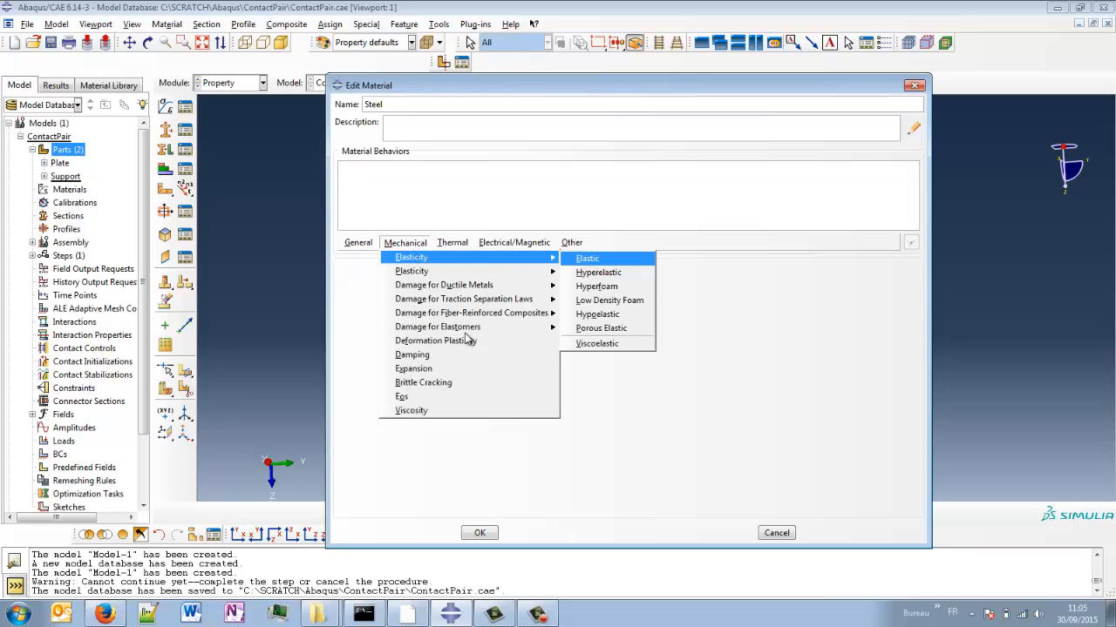
pyautogui.click(402, 433)
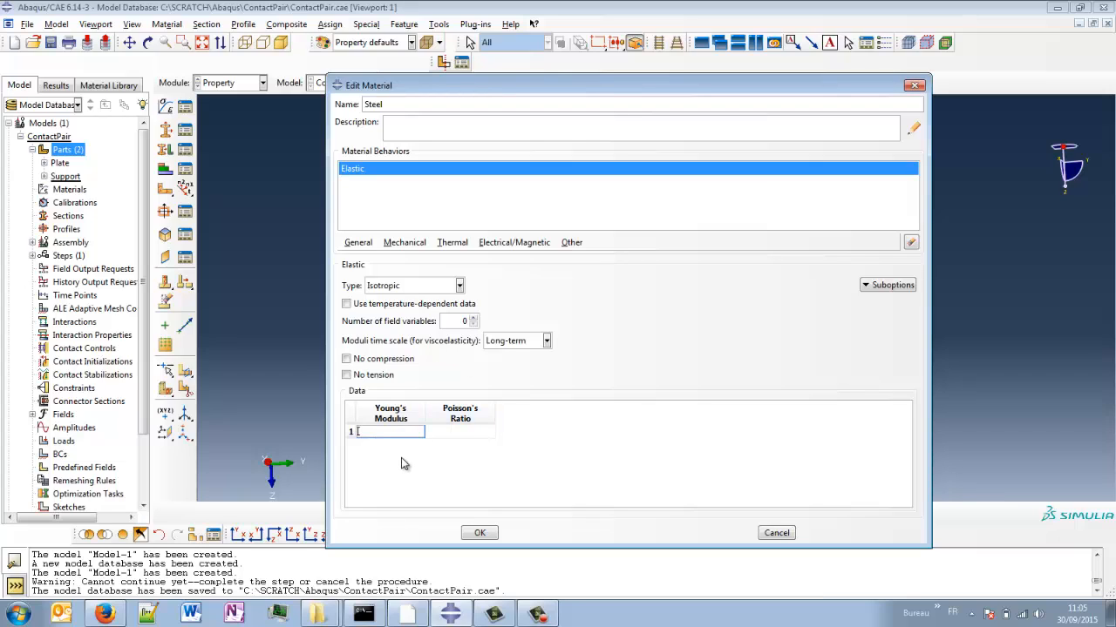
pyautogui.write('210000')
pyautogui.click(487, 439)
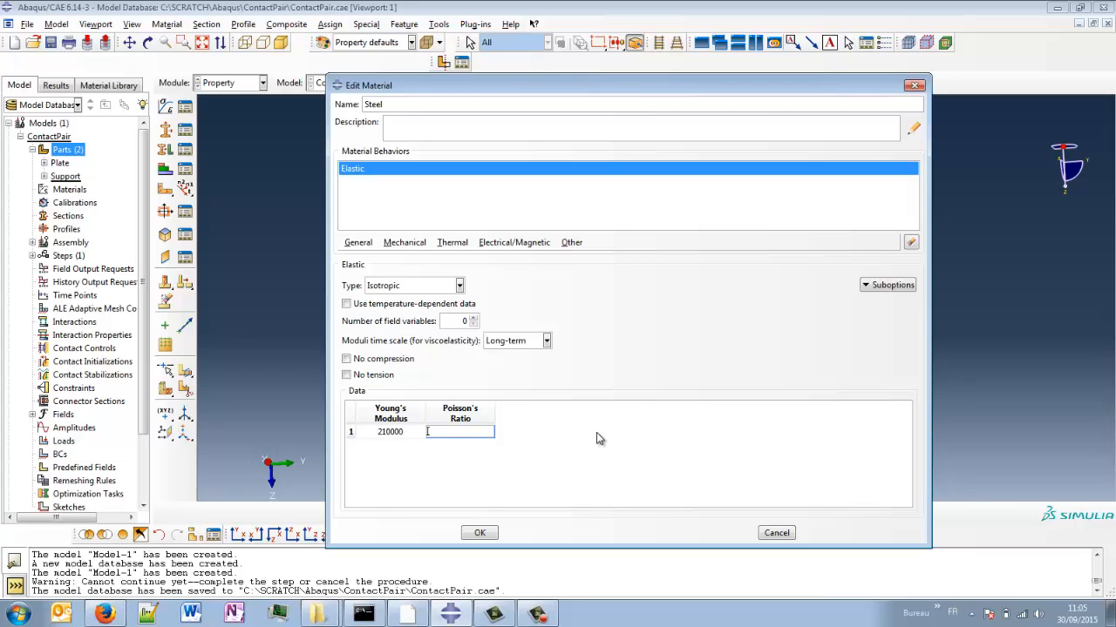
pyautogui.write('0.3')
pyautogui.press('Return')
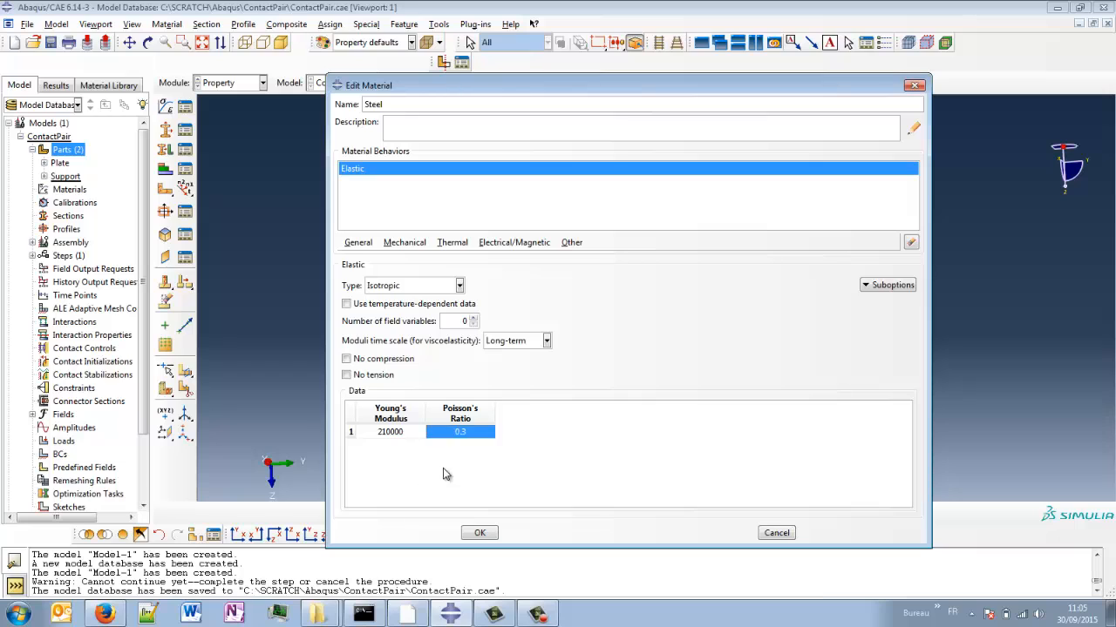
pyautogui.click(480, 534)
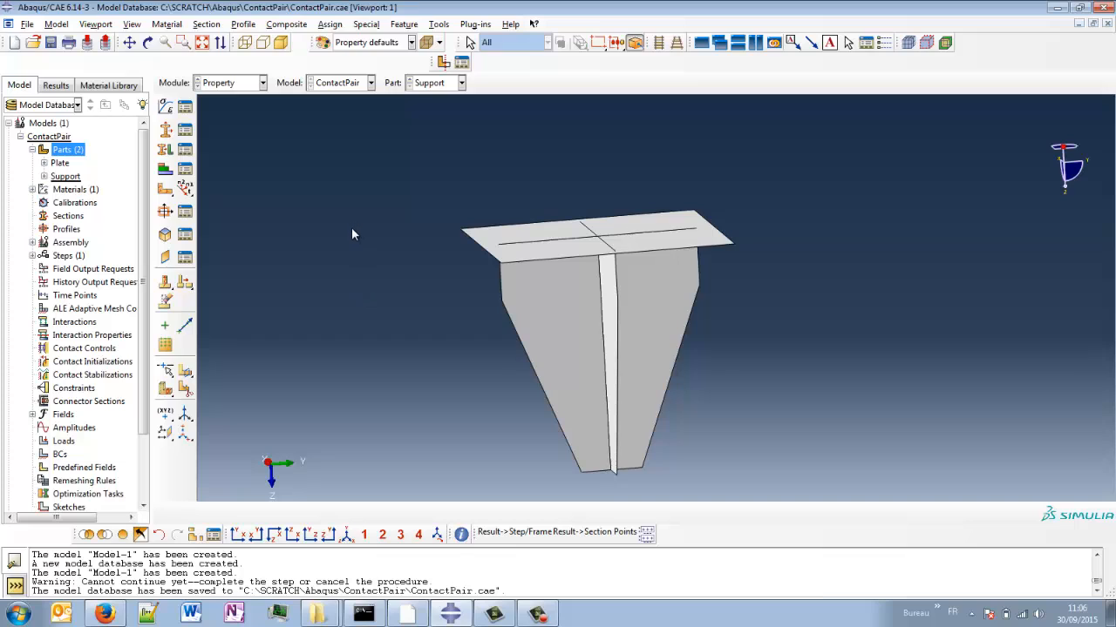
# Create a homogeneous shell section named Section-Shell_1mm.
pyautogui.click(166, 131)
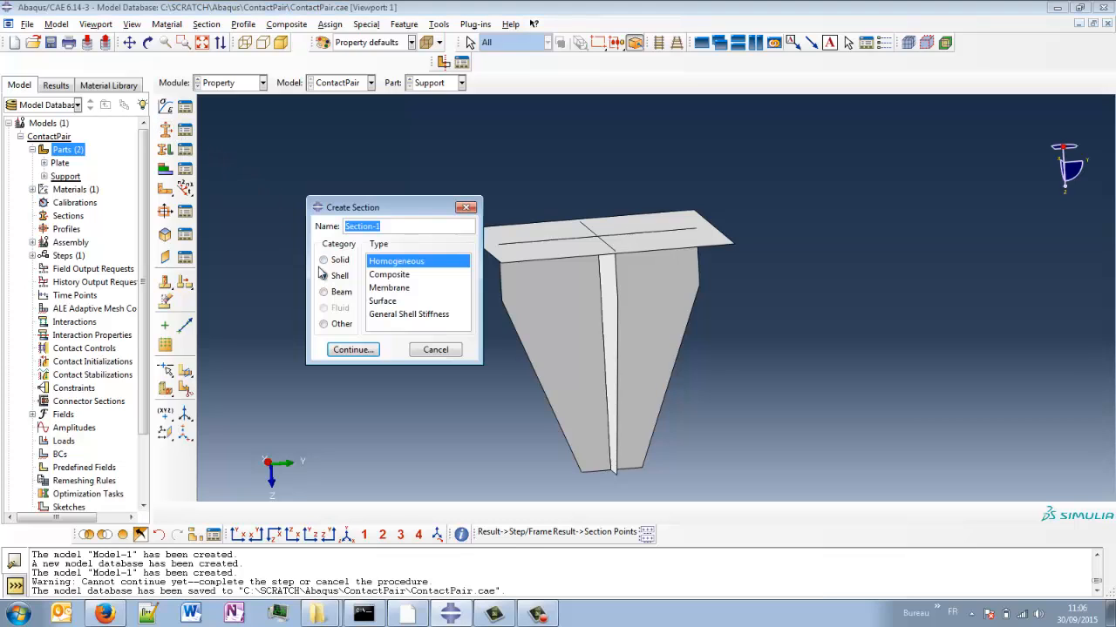
pyautogui.click(380, 226)
pyautogui.press('BackSpace')
pyautogui.write('Shell_1mm')
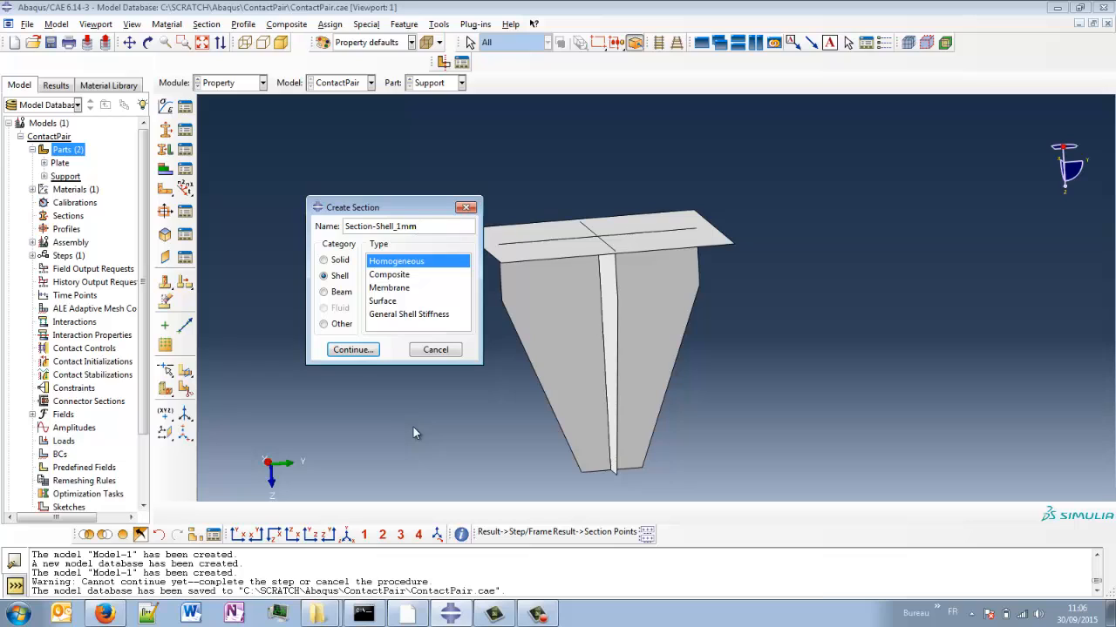
pyautogui.click(361, 350)
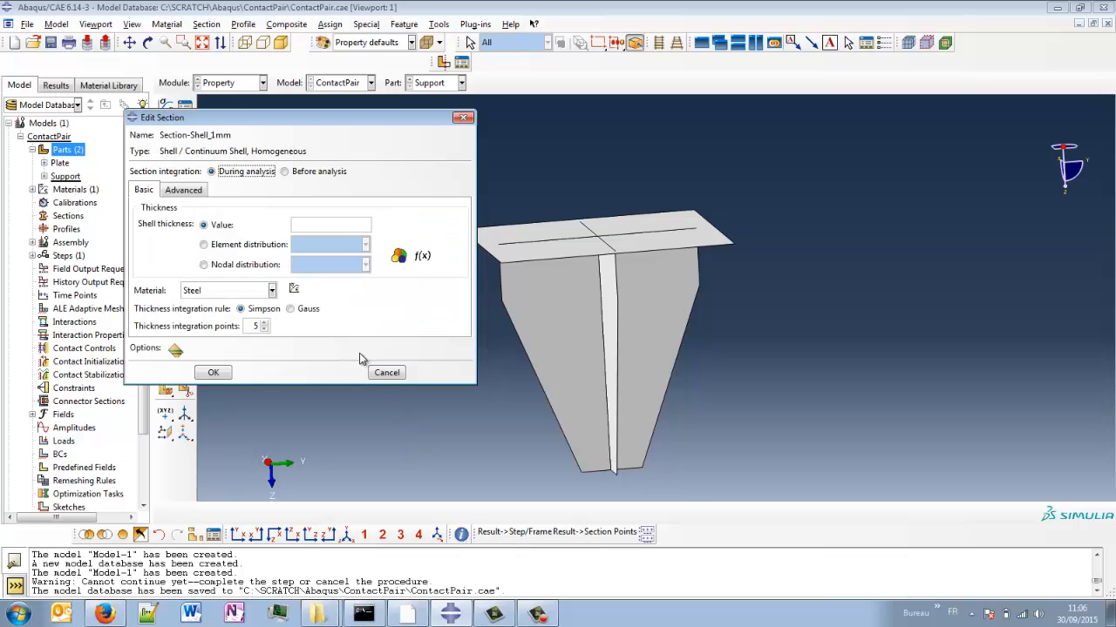
# Set the section's shell thickness to 1 with Steel as its material, and complete the section definition.
pyautogui.click(219, 373)
pyautogui.click(300, 286)
pyautogui.click(296, 225)
pyautogui.write('1')
pyautogui.click(217, 373)
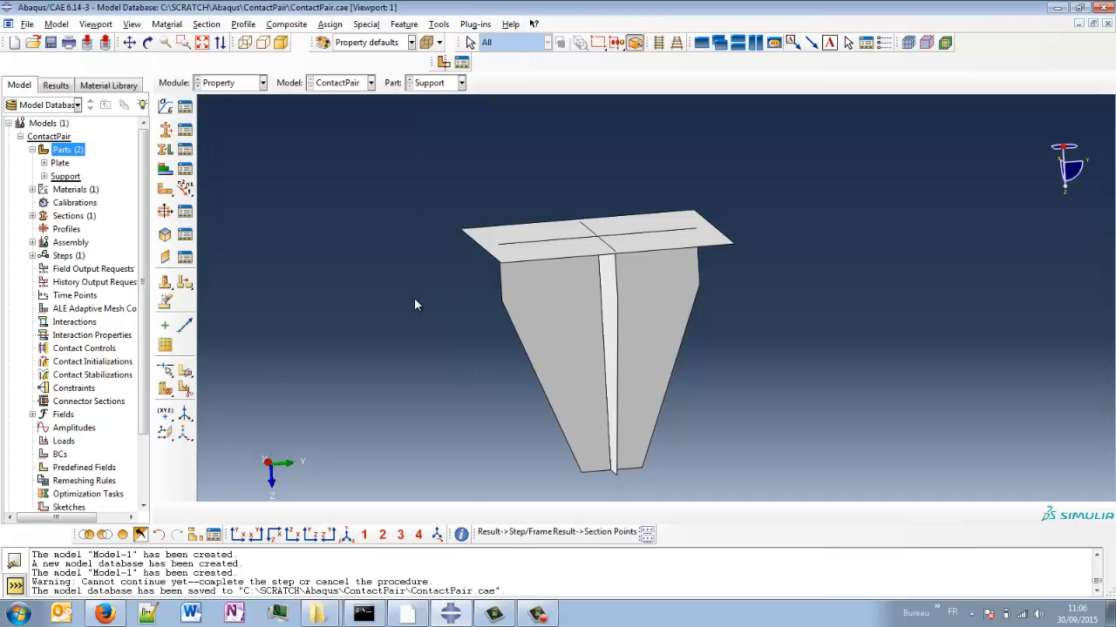
# Assign Section-Shell_1mm to the whole Support part with the middle surface as shell offset.
pyautogui.click(167, 151)
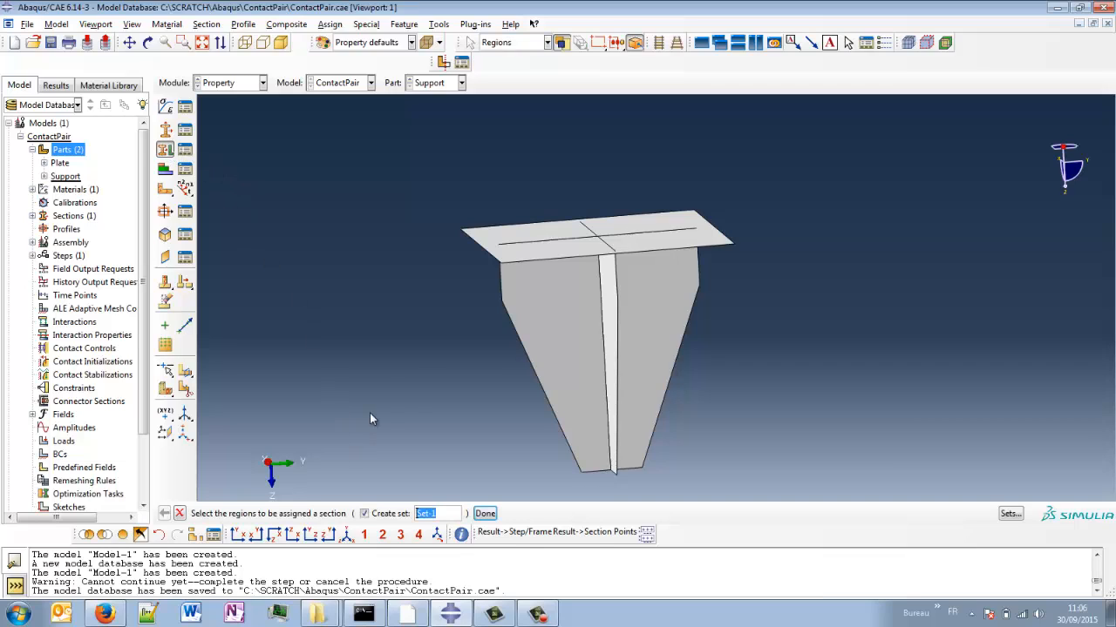
pyautogui.moveTo(406, 181); pyautogui.dragTo(768, 489)
pyautogui.middleClick(832, 408)
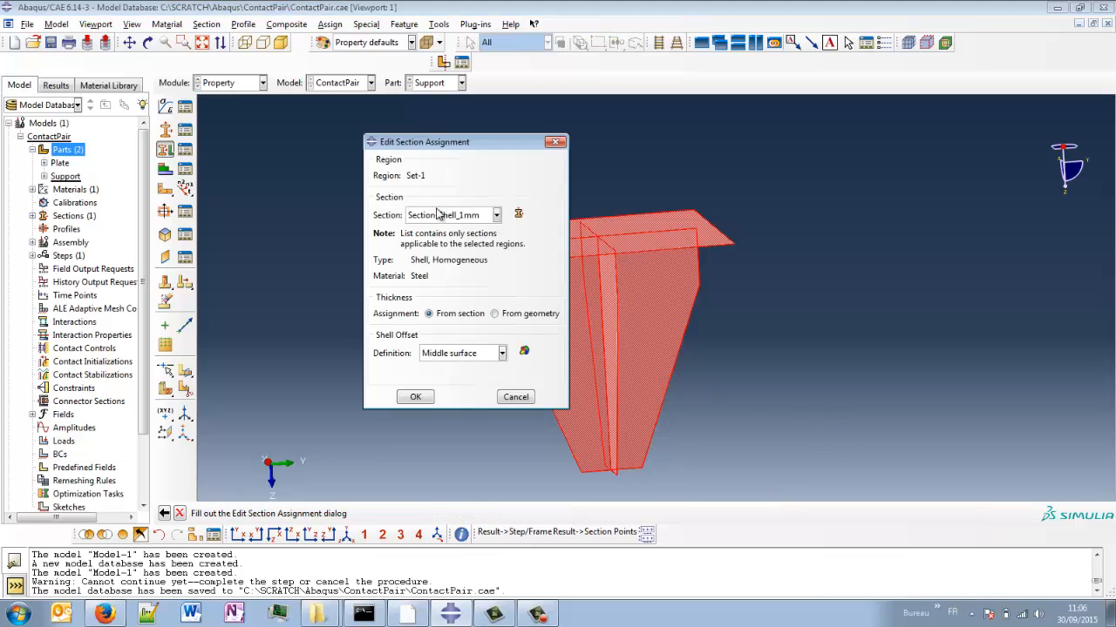
pyautogui.click(415, 398)
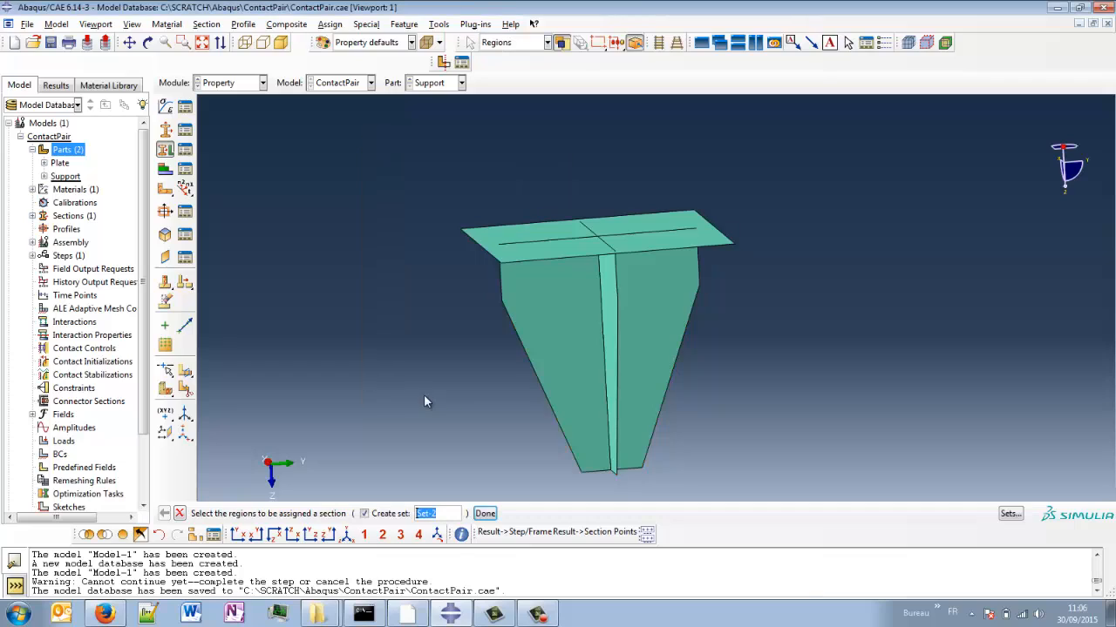
# Make Plate the current part and assign Section-Shell_1mm to its entire face with the middle surface offset.
pyautogui.click(428, 81)
pyautogui.click(427, 94)
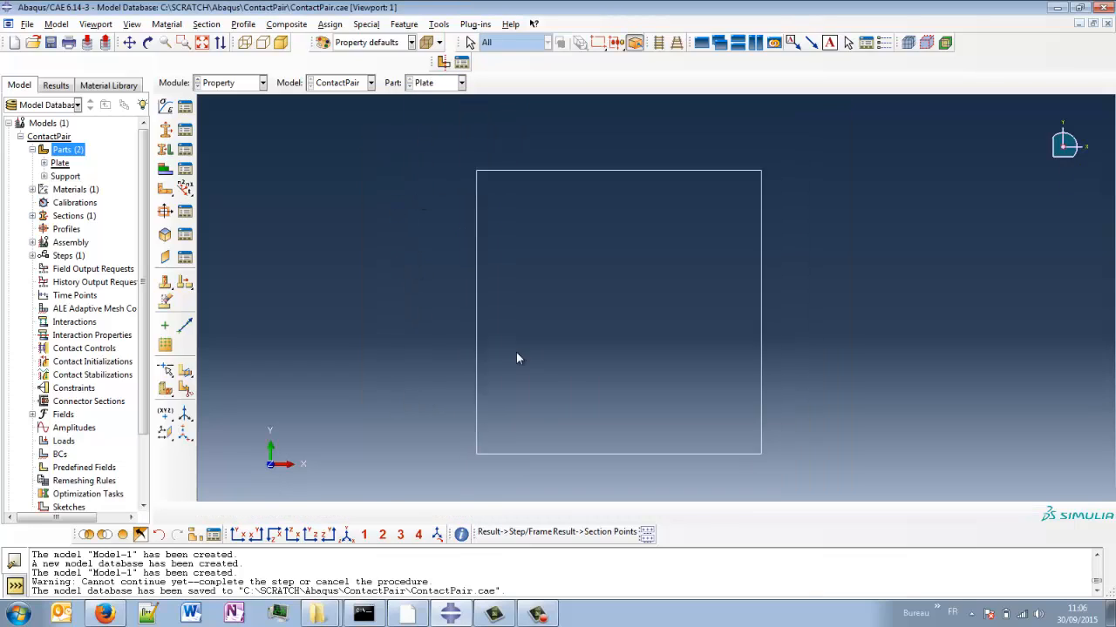
pyautogui.click(165, 149)
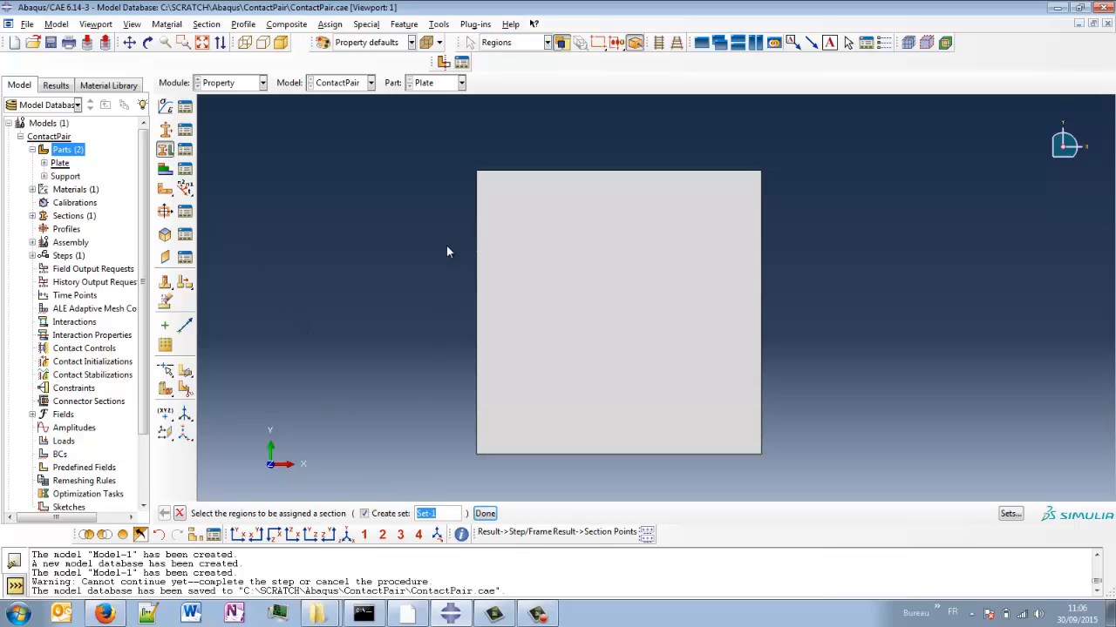
pyautogui.moveTo(447, 152); pyautogui.dragTo(771, 469)
pyautogui.middleClick(812, 436)
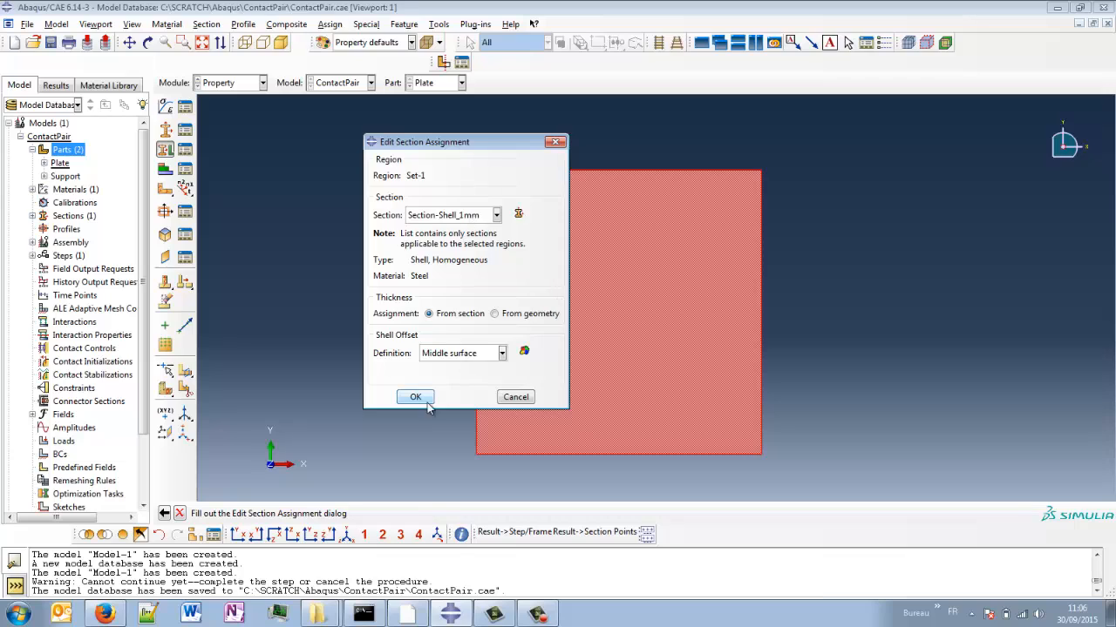
pyautogui.click(416, 399)
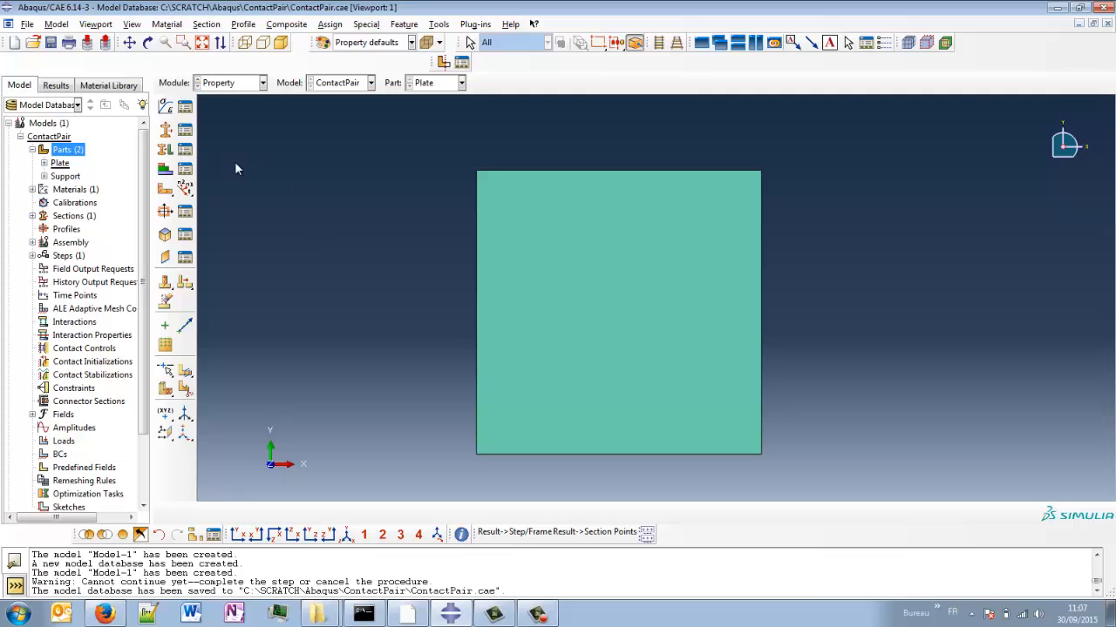
# In the Assembly module, create dependent instances of both the Plate and Support parts.
pyautogui.click(240, 84)
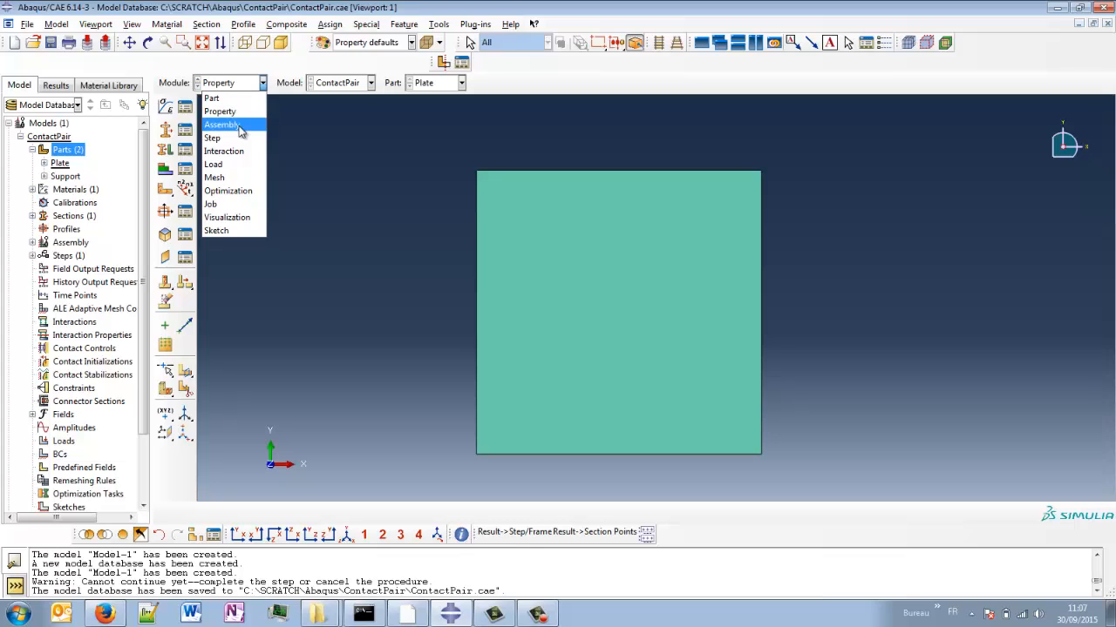
pyautogui.click(224, 125)
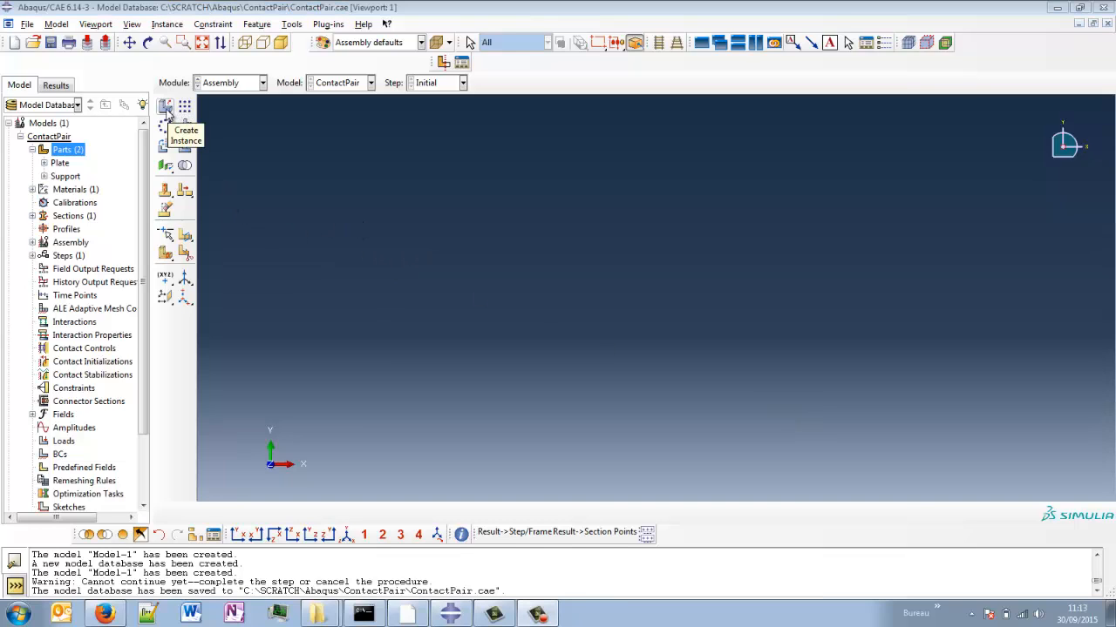
pyautogui.click(168, 108)
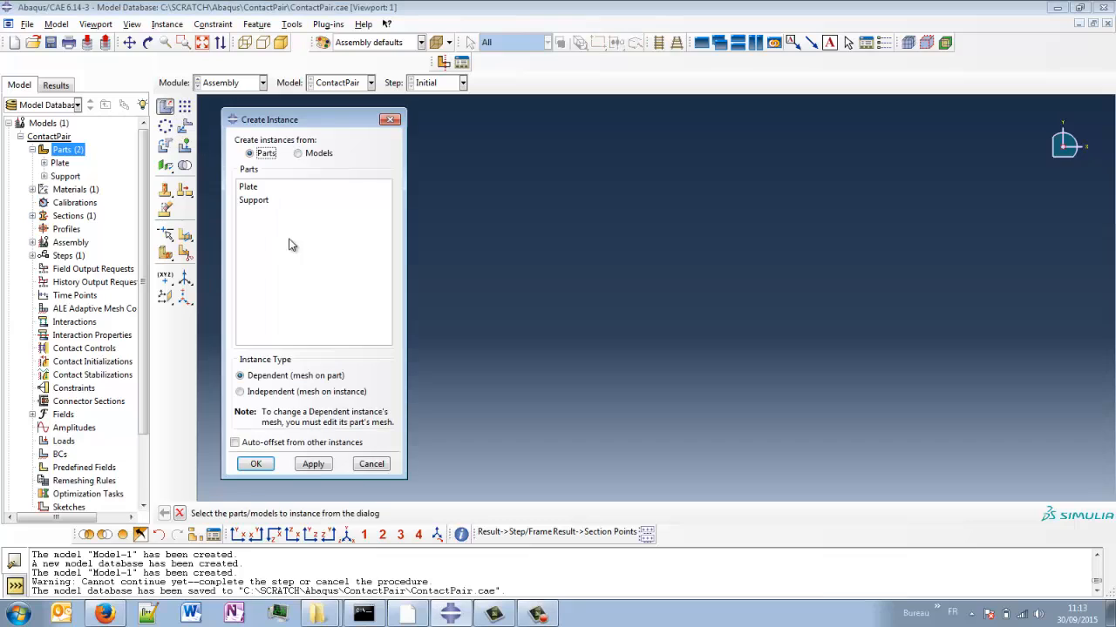
pyautogui.click(250, 189)
pyautogui.keyDown('shift'); pyautogui.click(259, 200); pyautogui.keyUp('shift')
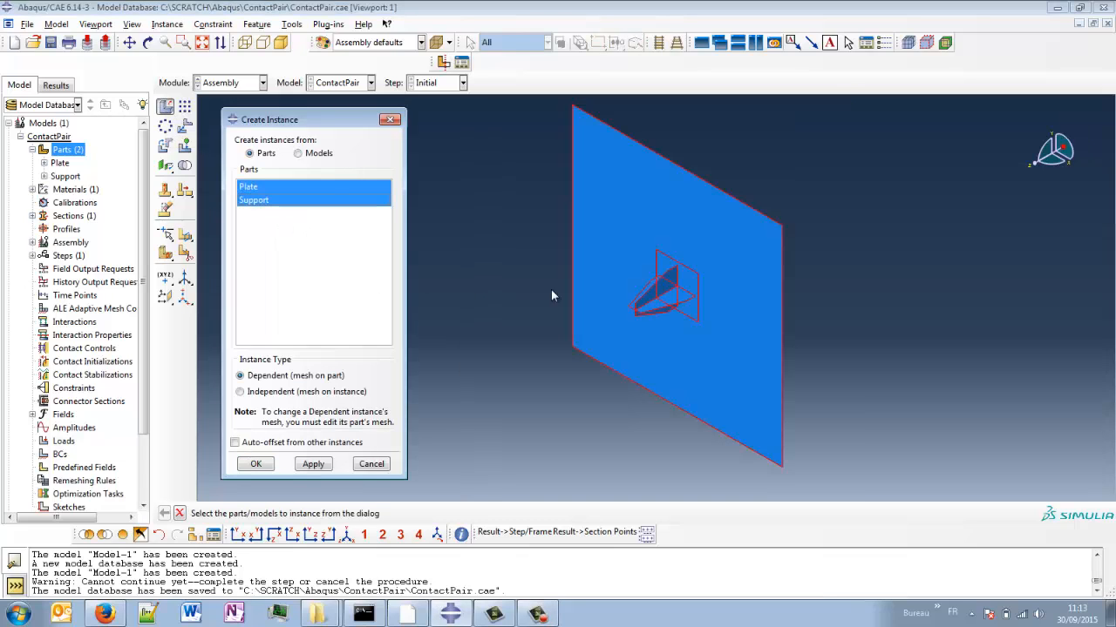
pyautogui.click(256, 463)
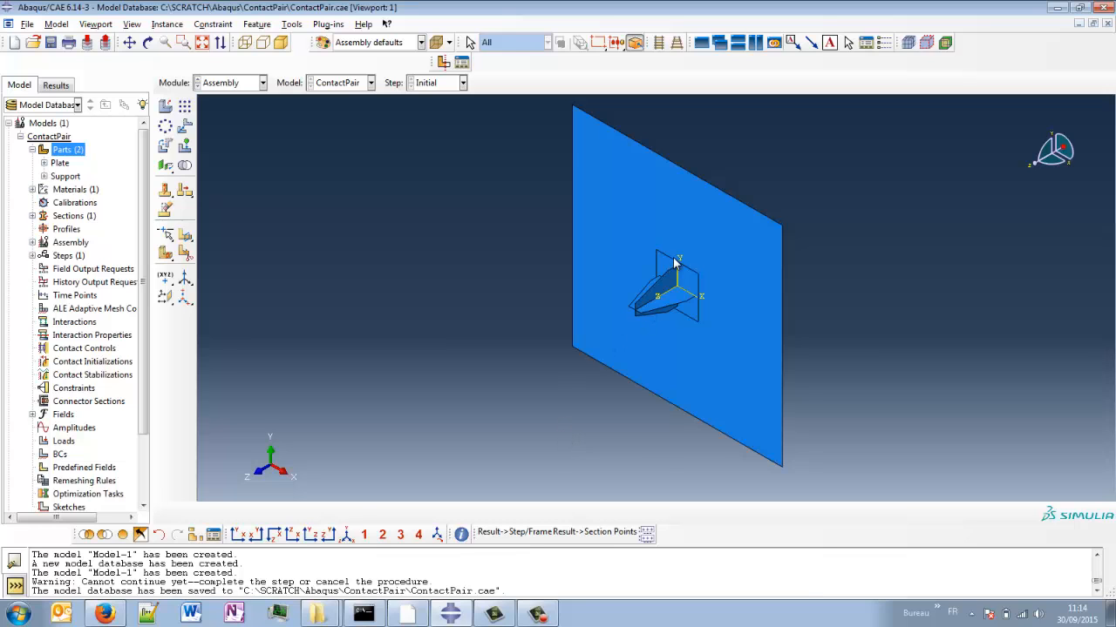
# Translate the Support instance from the centre point of its top face to the plate's corner in the positive X and Y direction.
pyautogui.moveTo(676, 261)
pyautogui.keyDown('ctrl'); pyautogui.keyDown('alt'); pyautogui.mouseDown()
pyautogui.moveTo(511, 361)
pyautogui.moveTo(731, 364)
pyautogui.moveTo(720, 276)
pyautogui.moveTo(802, 252)
pyautogui.mouseUp(); pyautogui.keyUp('alt'); pyautogui.keyUp('ctrl')
pyautogui.keyDown('ctrl'); pyautogui.keyDown('alt'); pyautogui.moveTo(675, 403); pyautogui.dragTo(673, 305); pyautogui.keyUp('alt'); pyautogui.keyUp('ctrl')
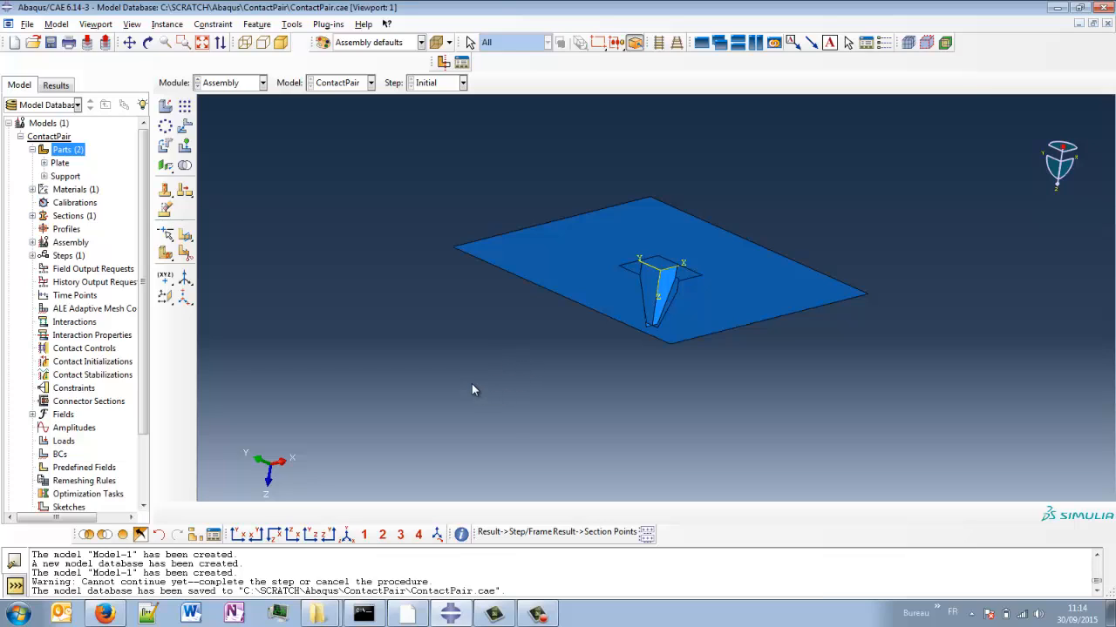
pyautogui.click(185, 126)
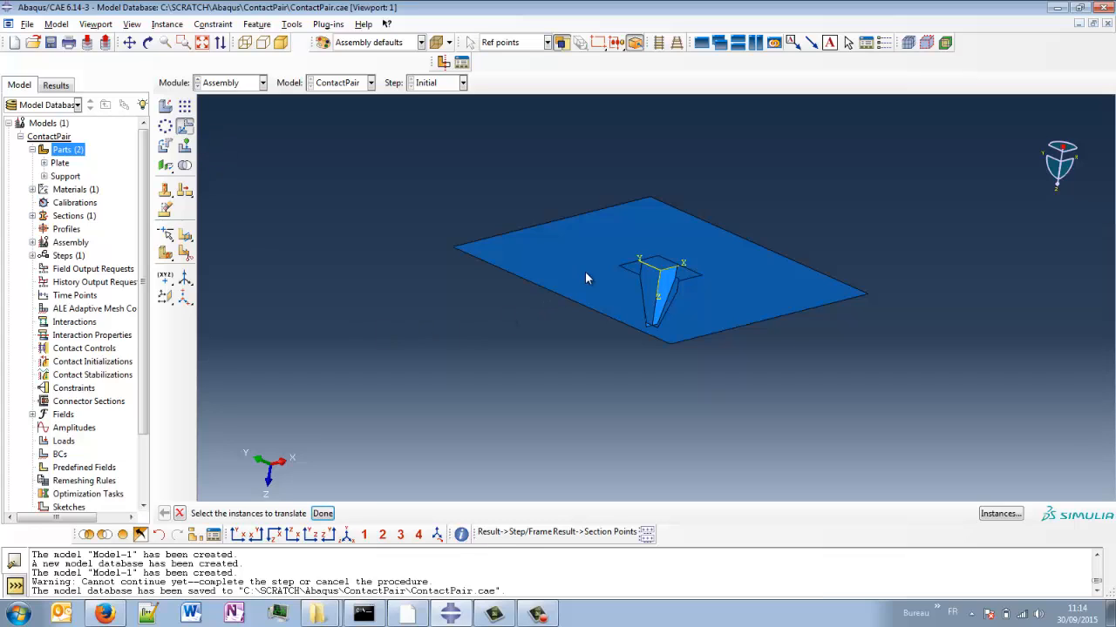
pyautogui.click(655, 287)
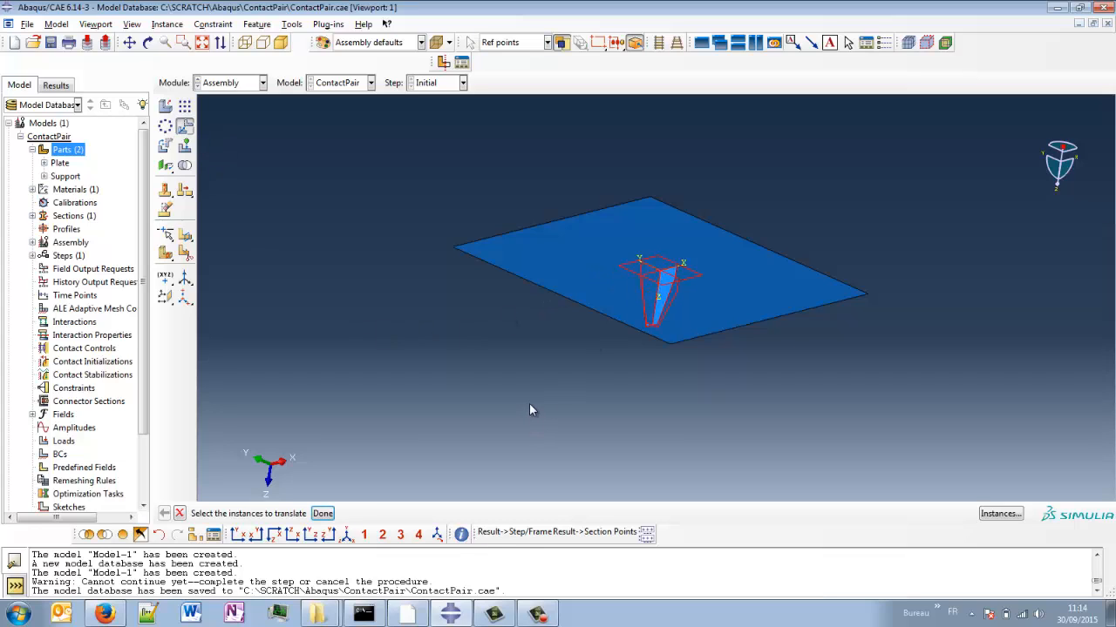
pyautogui.middleClick(528, 405)
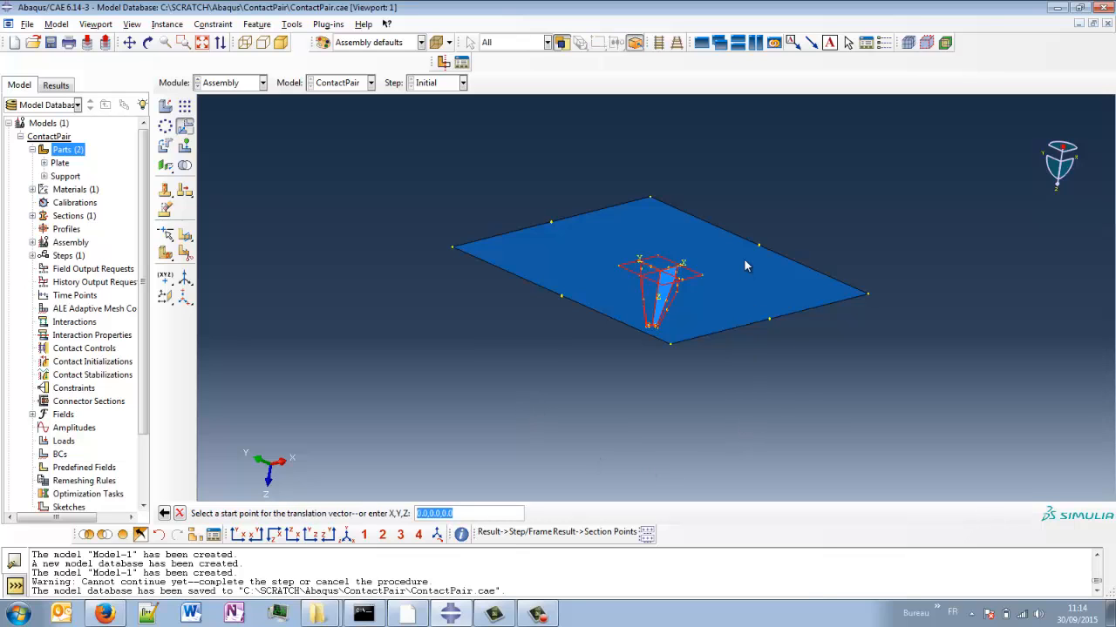
pyautogui.keyDown('ctrl'); pyautogui.keyDown('alt'); pyautogui.moveTo(745, 264); pyautogui.dragTo(534, 387); pyautogui.keyUp('alt'); pyautogui.keyUp('ctrl')
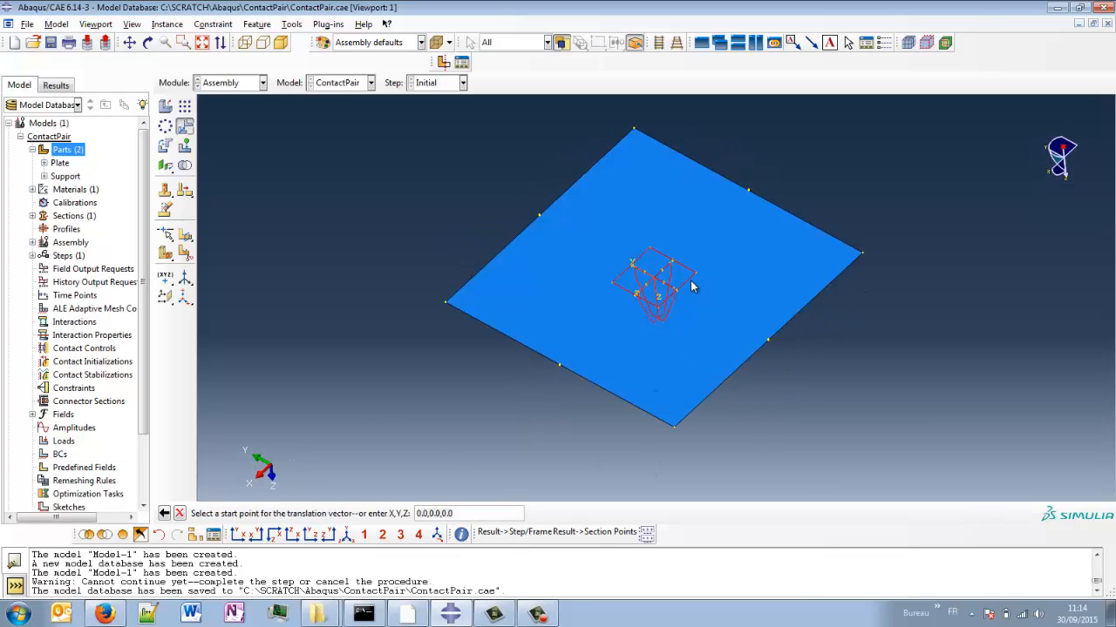
pyautogui.click(657, 280)
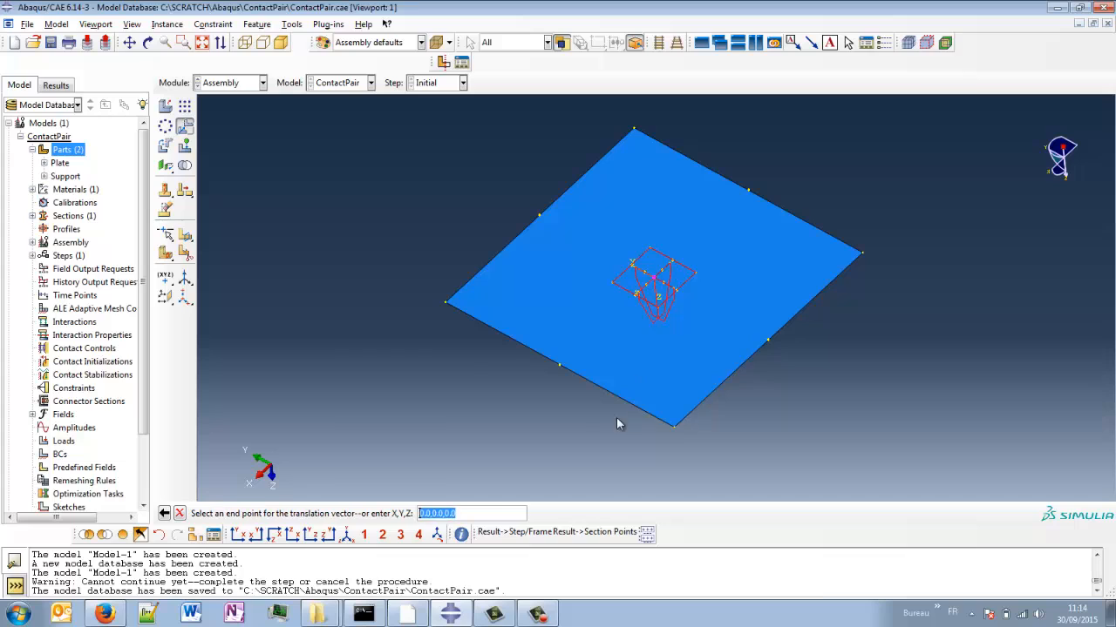
pyautogui.click(446, 304)
pyautogui.middleClick(435, 386)
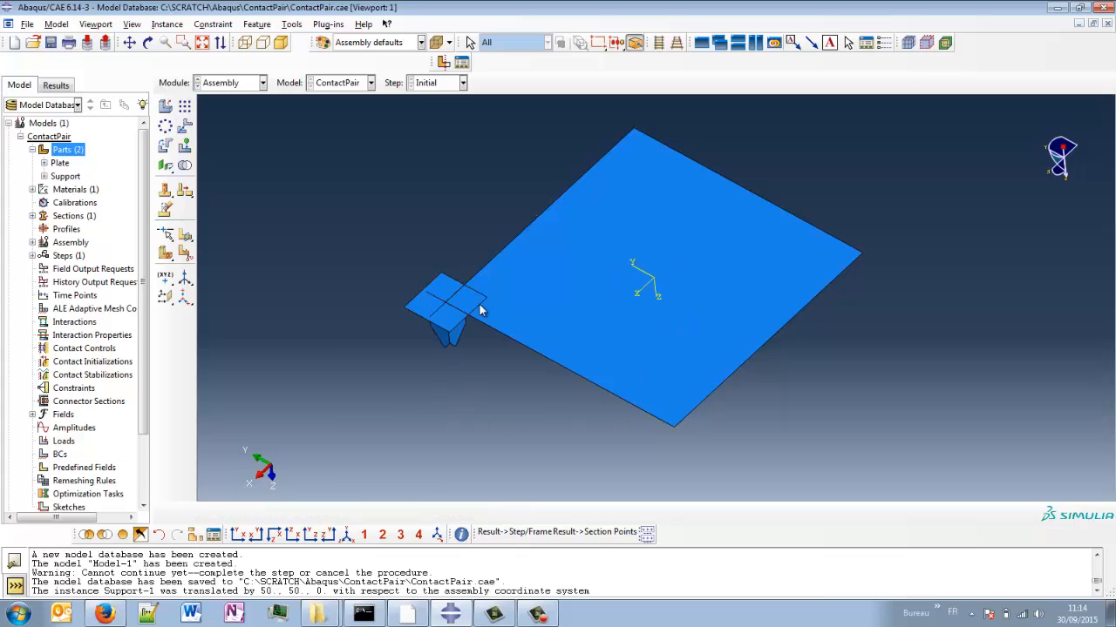
# Set up a linear pattern of the Support instance with 2 instances in each of the two directions.
pyautogui.scroll(4, 479, 310)
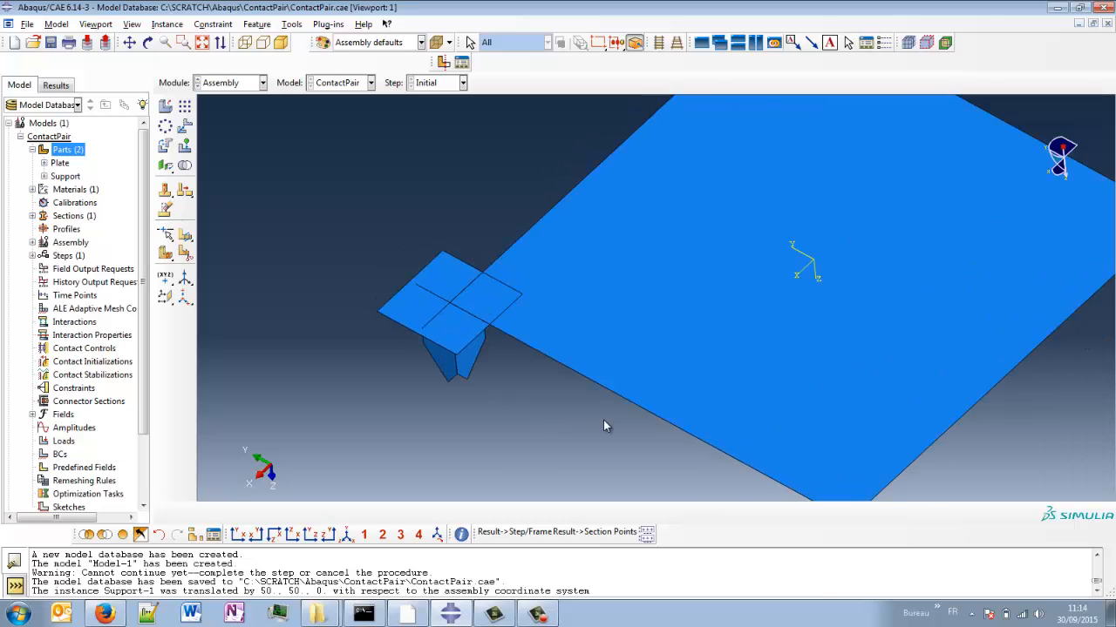
pyautogui.scroll(-2, 605, 431)
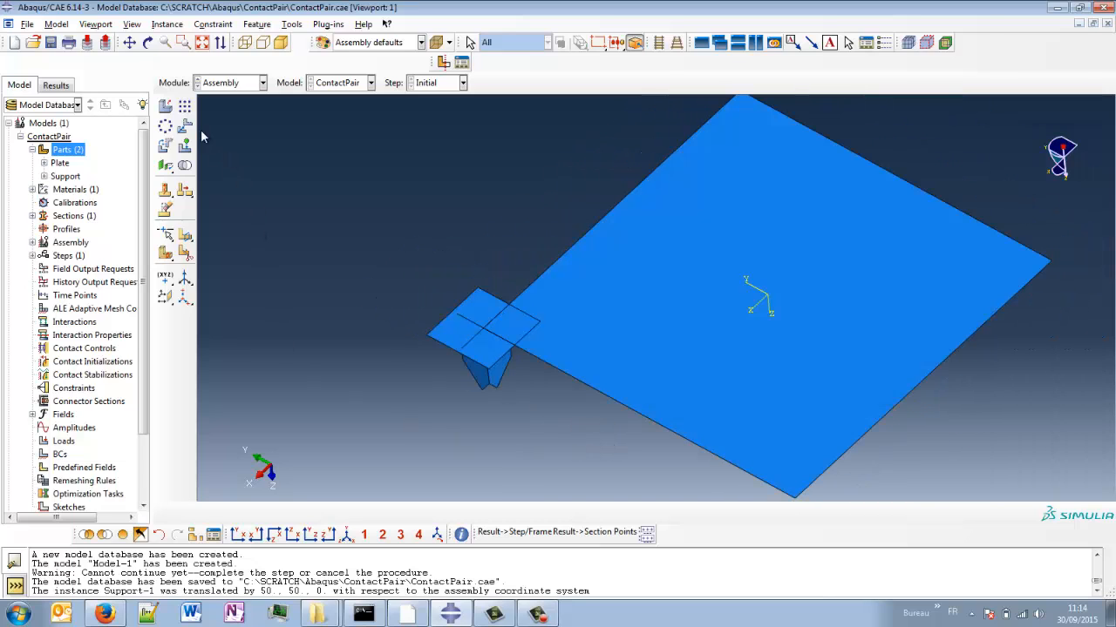
pyautogui.click(185, 108)
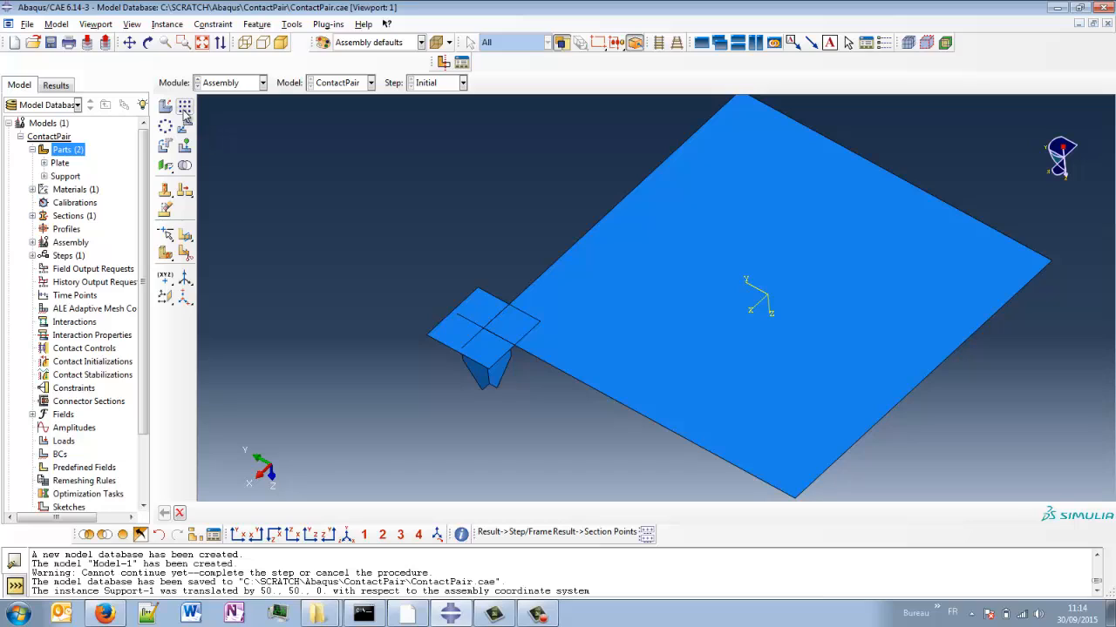
pyautogui.click(455, 339)
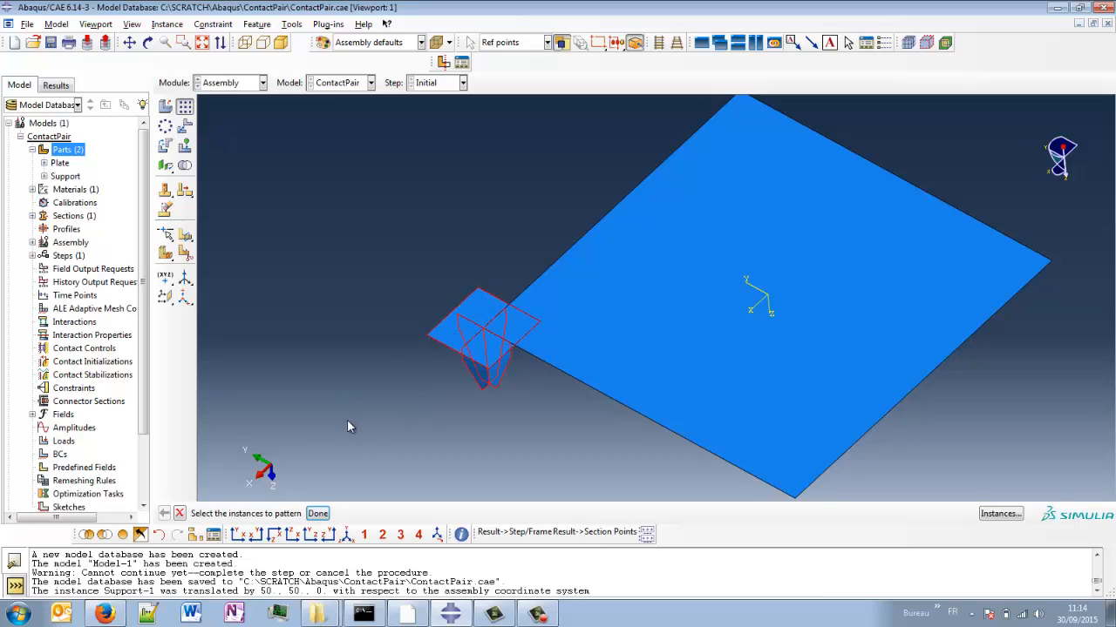
pyautogui.middleClick(347, 422)
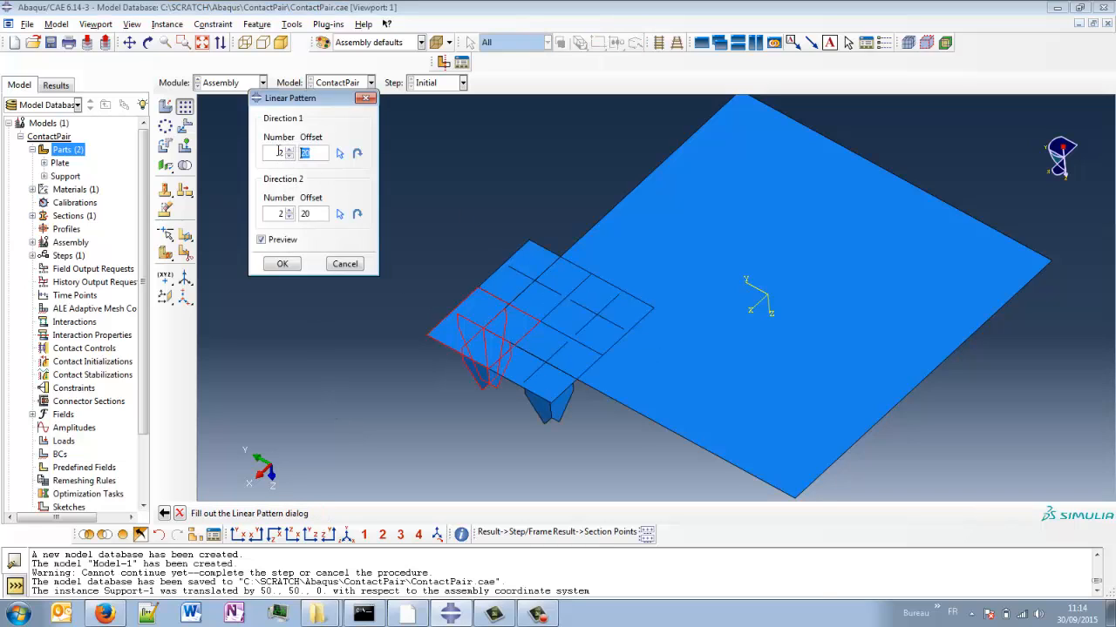
pyautogui.doubleClick(279, 153)
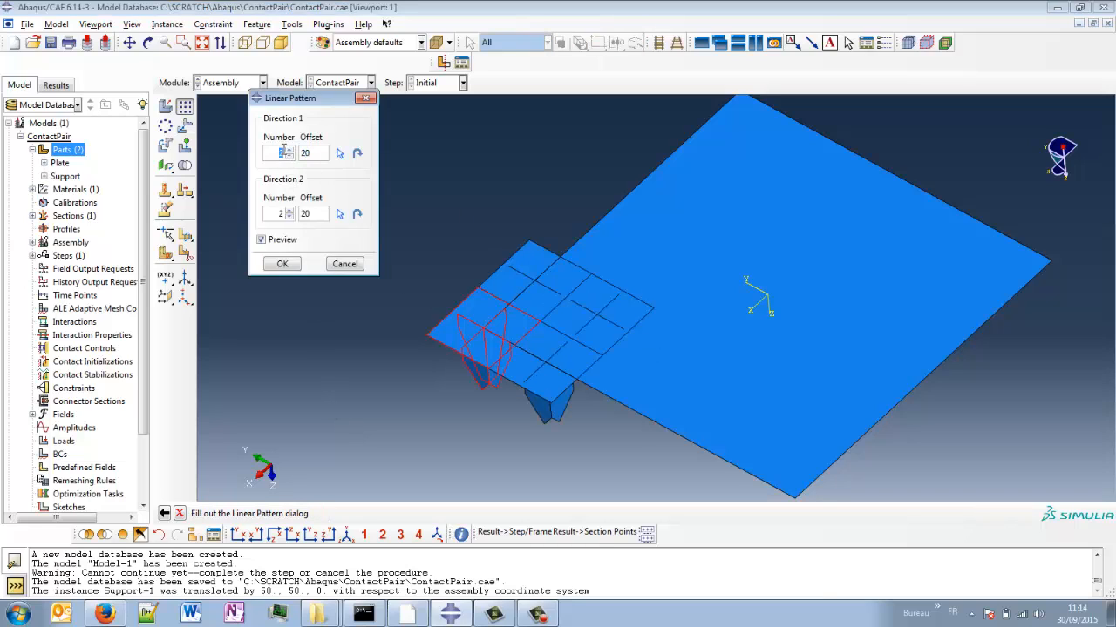
pyautogui.write('2')
pyautogui.doubleClick(279, 213)
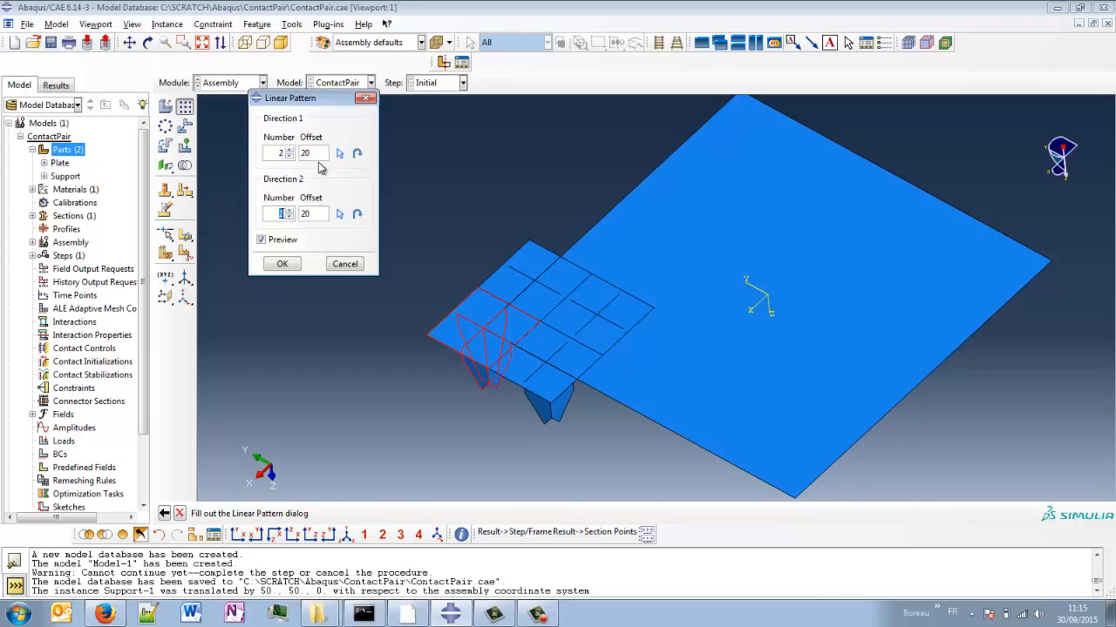
# Try an offset of 50 in both directions of the support's linear pattern.
pyautogui.click(319, 153)
pyautogui.doubleClick(301, 154)
pyautogui.write('50')
pyautogui.doubleClick(305, 214)
pyautogui.write('50')
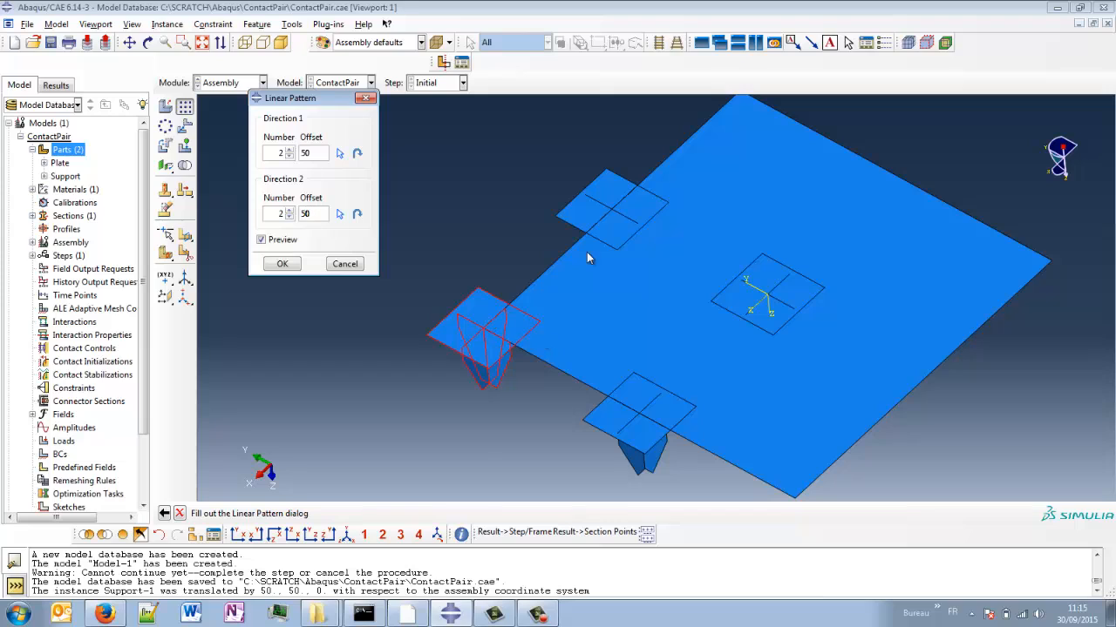
# Set the linear pattern offset to 100 in both directions and create the supports at the plate's other three corners.
pyautogui.doubleClick(305, 152)
pyautogui.write('100')
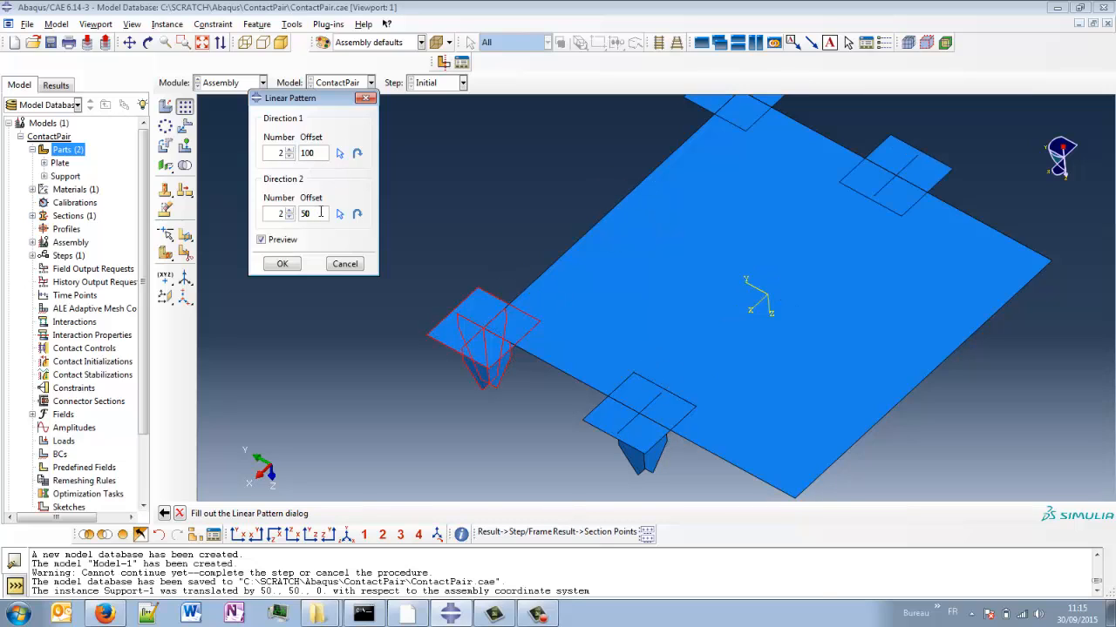
pyautogui.doubleClick(307, 214)
pyautogui.write('100')
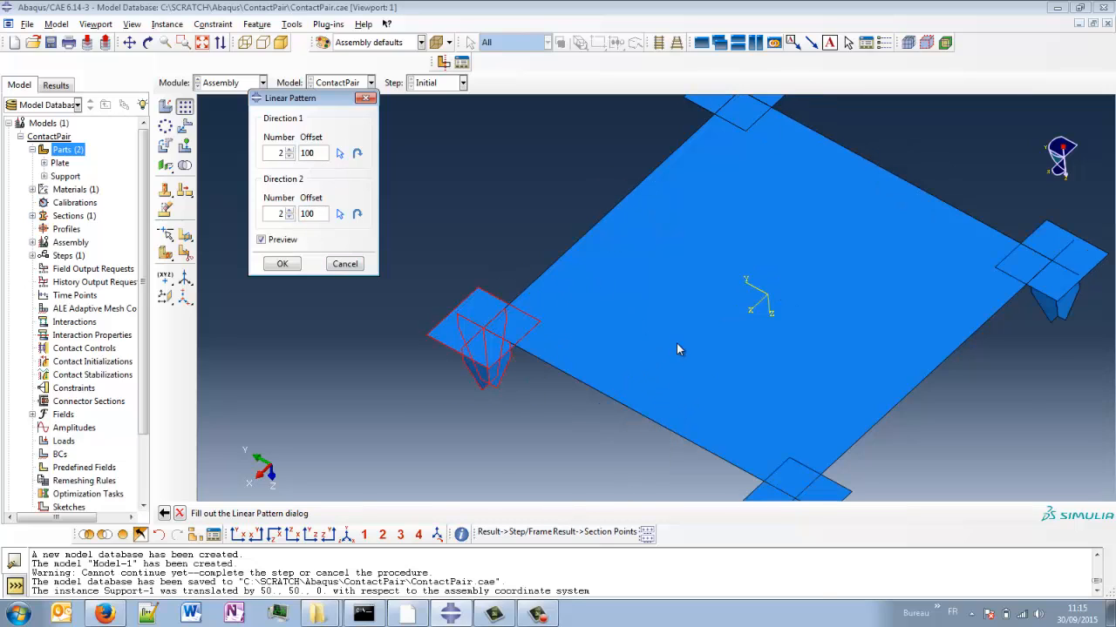
pyautogui.scroll(-3, 671, 347)
pyautogui.keyDown('ctrl'); pyautogui.keyDown('alt'); pyautogui.moveTo(608, 416); pyautogui.dragTo(581, 394, button='middle'); pyautogui.keyUp('alt'); pyautogui.keyUp('ctrl')
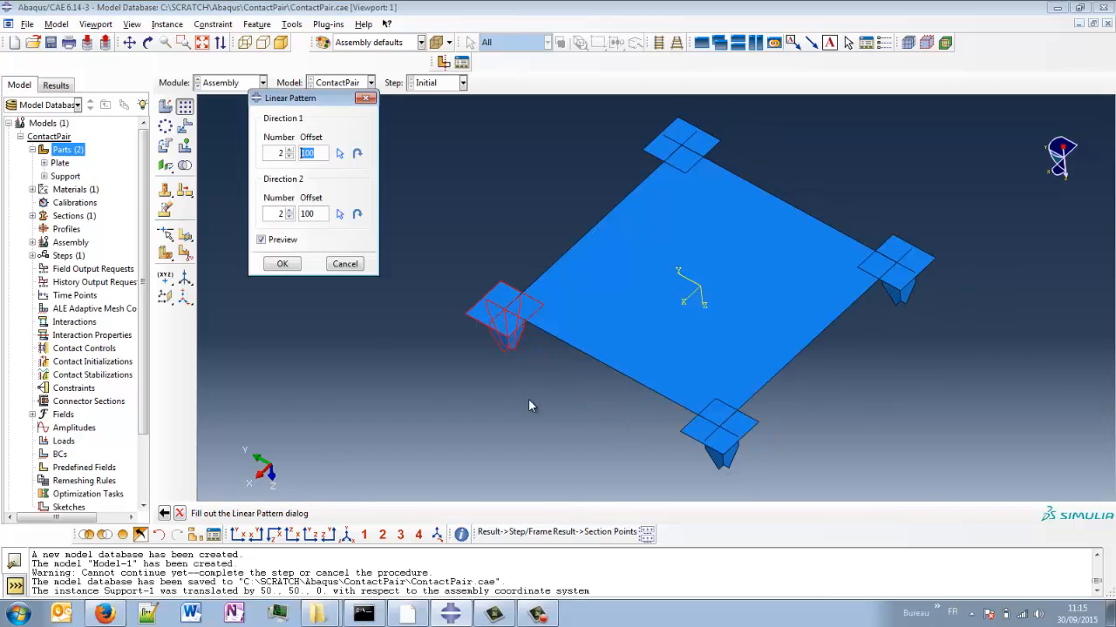
pyautogui.click(282, 264)
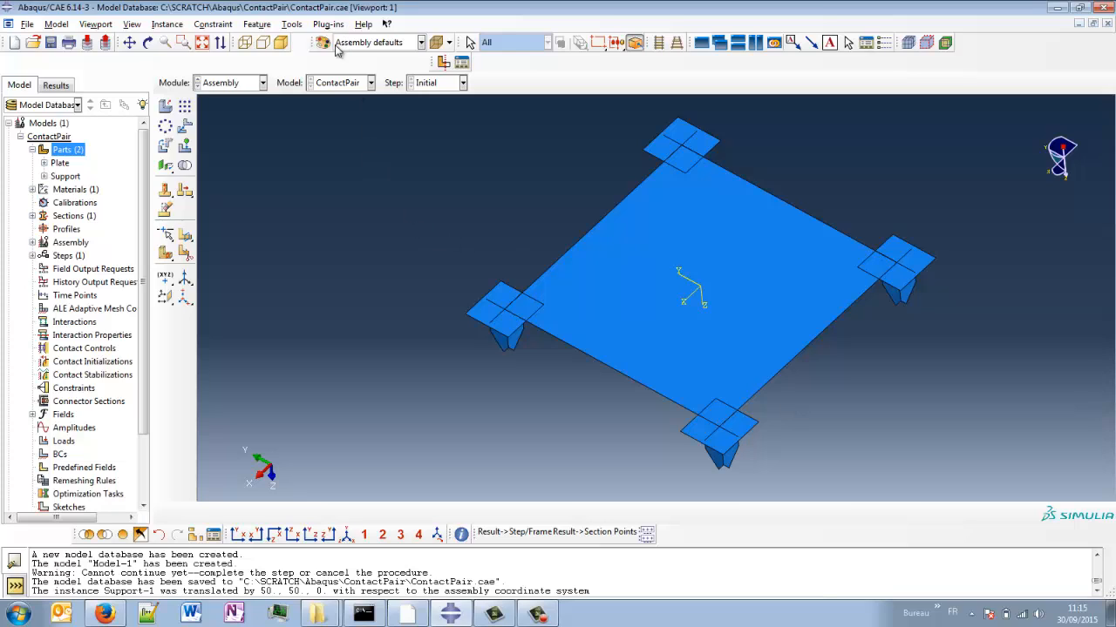
# Colour-code the assembly display by part instances.
pyautogui.click(421, 43)
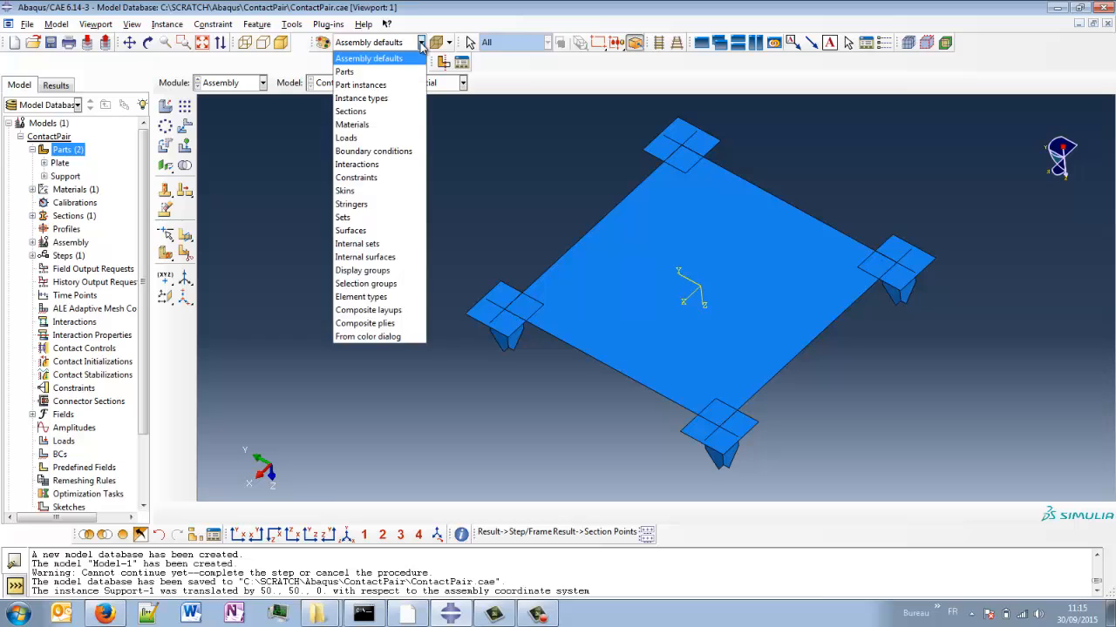
pyautogui.click(396, 86)
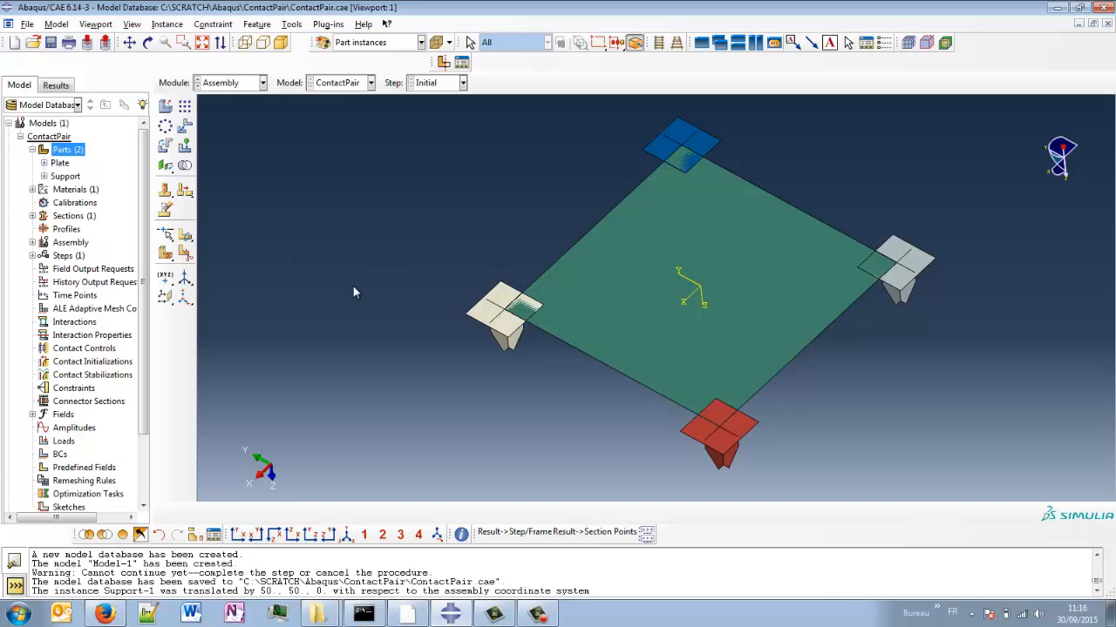
pyautogui.keyDown('ctrl'); pyautogui.keyDown('alt'); pyautogui.moveTo(540, 366); pyautogui.dragTo(678, 370); pyautogui.keyUp('alt'); pyautogui.keyUp('ctrl')
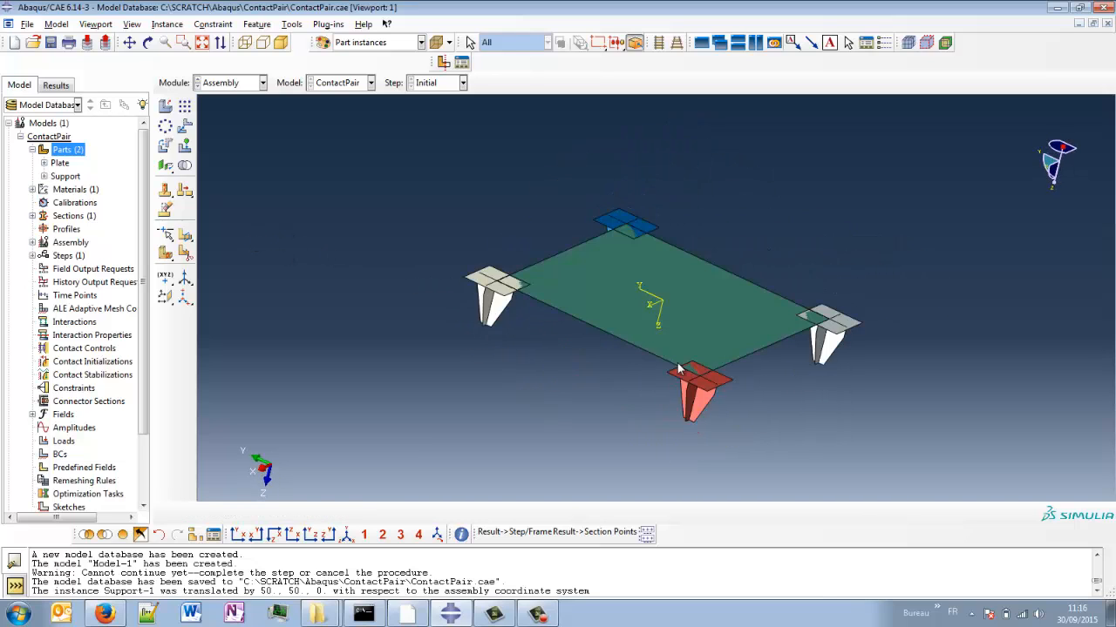
pyautogui.keyDown('ctrl'); pyautogui.keyDown('alt'); pyautogui.moveTo(743, 354); pyautogui.dragTo(632, 356); pyautogui.keyUp('alt'); pyautogui.keyUp('ctrl')
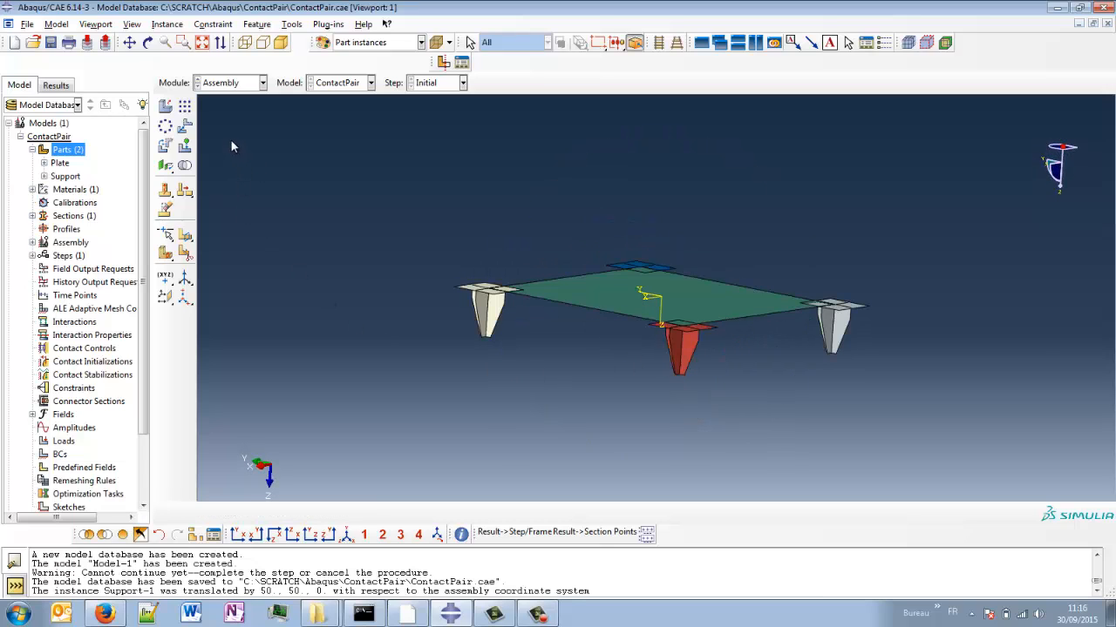
# Translate the Plate instance by -10 along Z, using the origin as the start point of the vector.
pyautogui.click(186, 127)
pyautogui.click(594, 298)
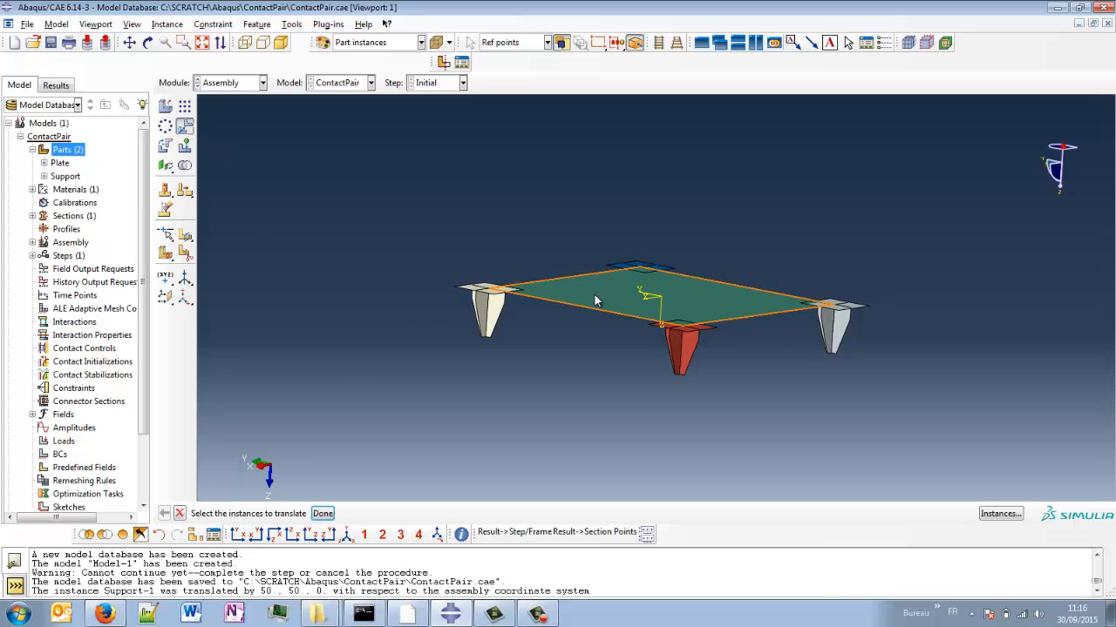
pyautogui.middleClick(425, 387)
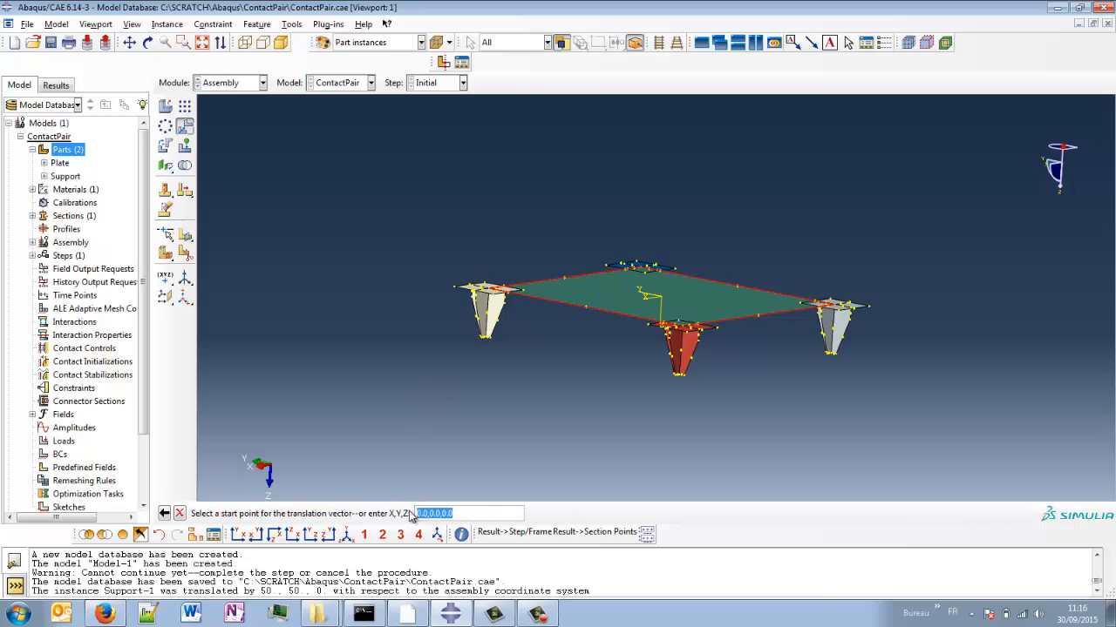
pyautogui.click(452, 513)
pyautogui.press('Return')
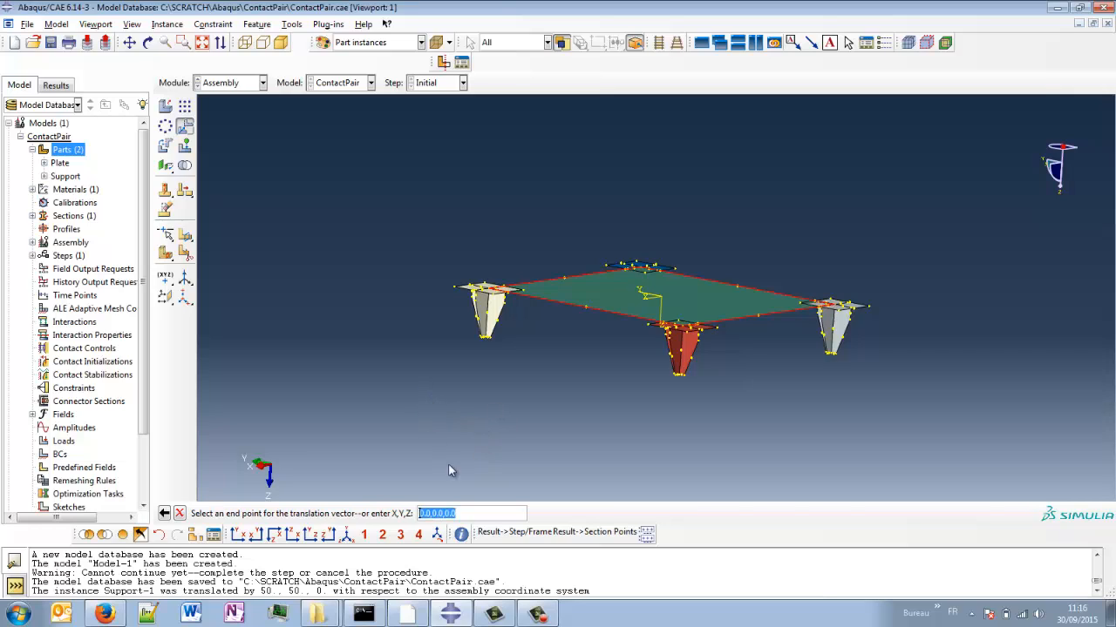
pyautogui.click(444, 513)
pyautogui.write('-1')
pyautogui.press('Return')
pyautogui.middleClick(482, 462)
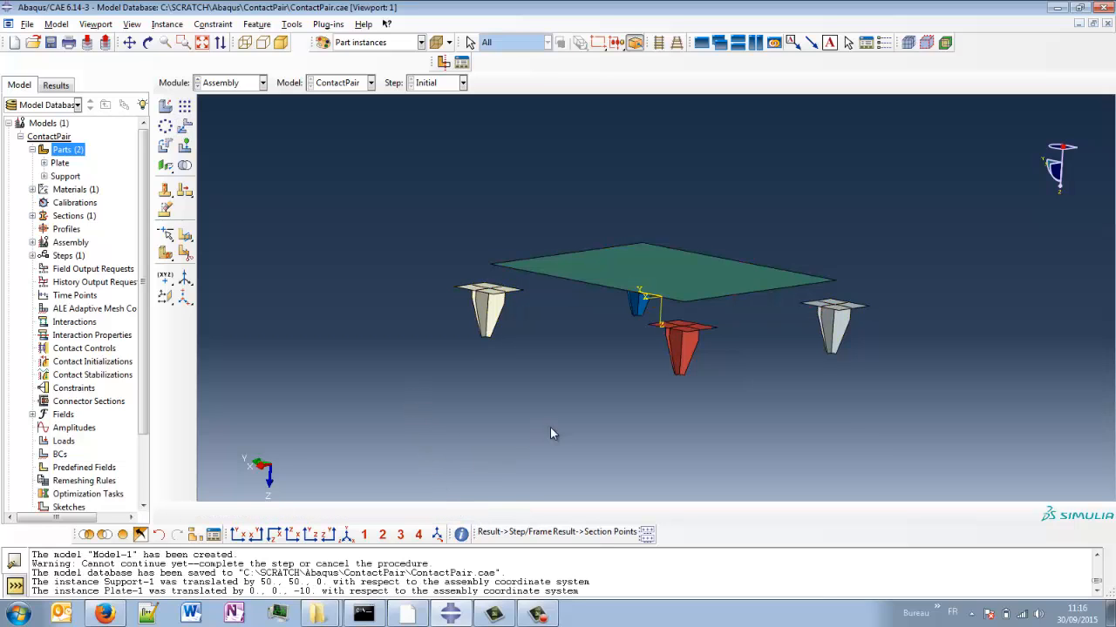
# Switch to the Mesh module and make the Support part the object to mesh.
pyautogui.keyDown('ctrl'); pyautogui.keyDown('alt'); pyautogui.moveTo(584, 354); pyautogui.dragTo(719, 418); pyautogui.keyUp('alt'); pyautogui.keyUp('ctrl')
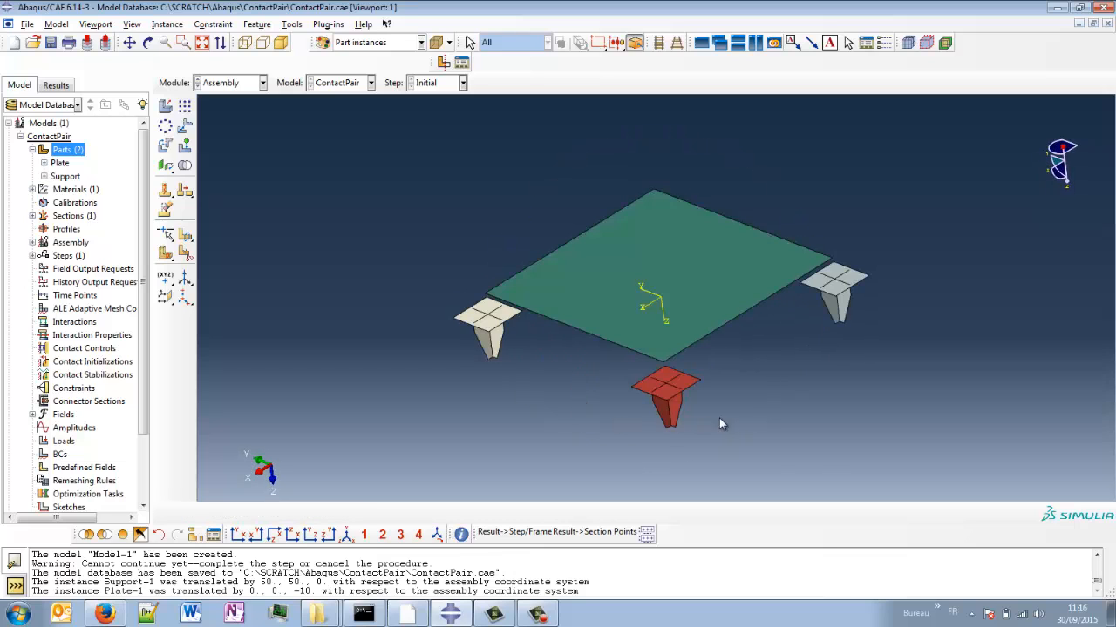
pyautogui.keyDown('ctrl'); pyautogui.keyDown('alt'); pyautogui.moveTo(743, 415); pyautogui.dragTo(672, 415, button='middle'); pyautogui.keyUp('alt'); pyautogui.keyUp('ctrl')
pyautogui.keyDown('ctrl'); pyautogui.keyDown('alt'); pyautogui.moveTo(672, 415); pyautogui.dragTo(589, 413); pyautogui.keyUp('alt'); pyautogui.keyUp('ctrl')
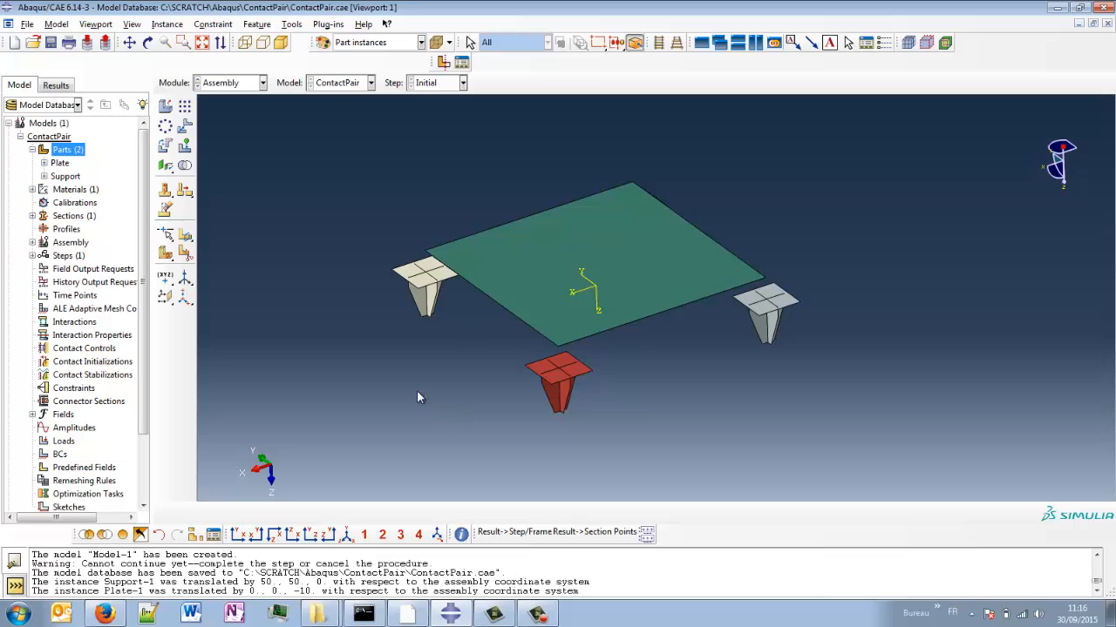
pyautogui.click(237, 84)
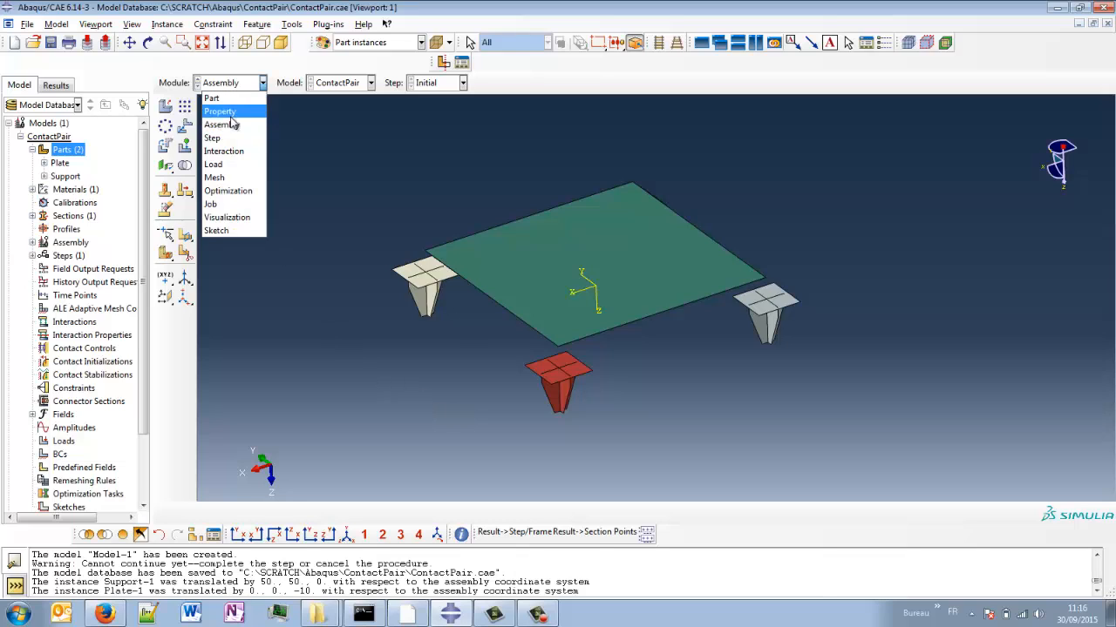
pyautogui.click(233, 178)
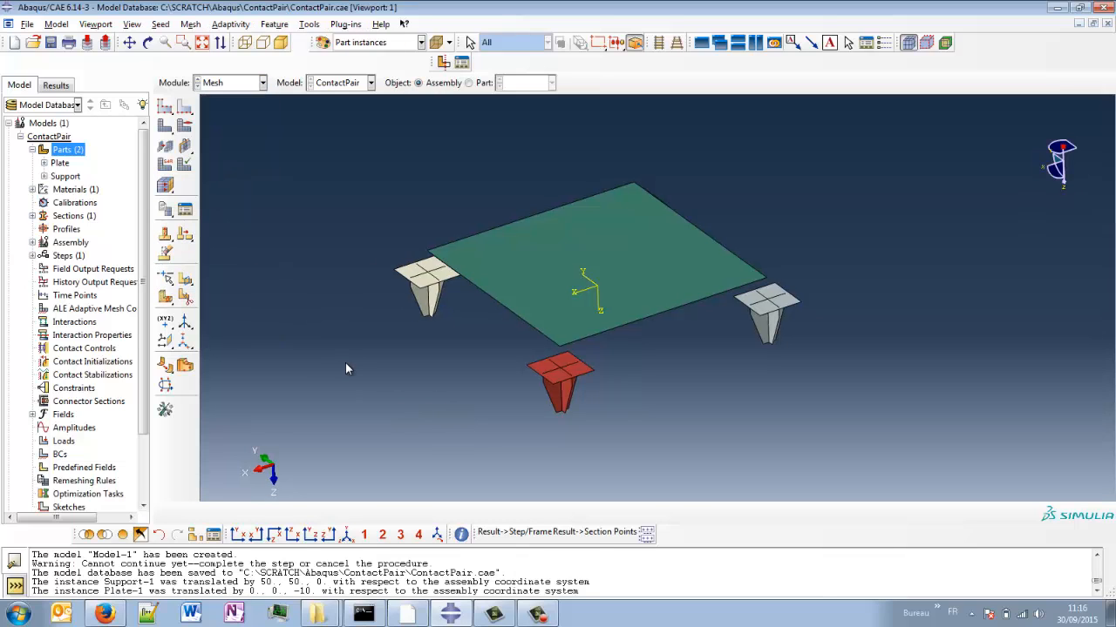
pyautogui.click(469, 83)
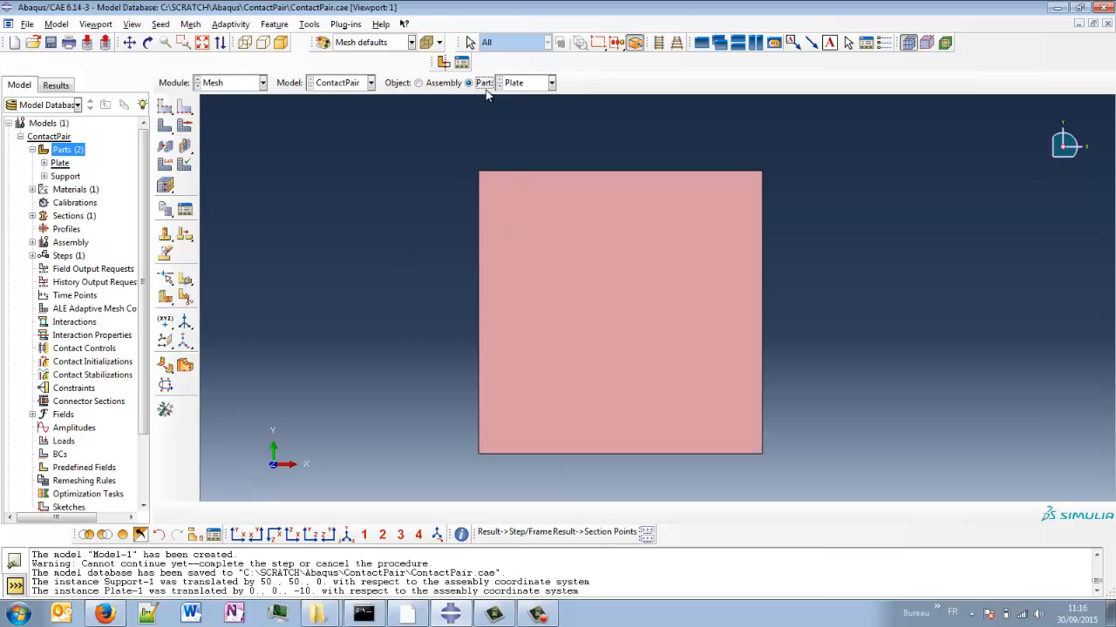
pyautogui.click(513, 84)
pyautogui.click(521, 113)
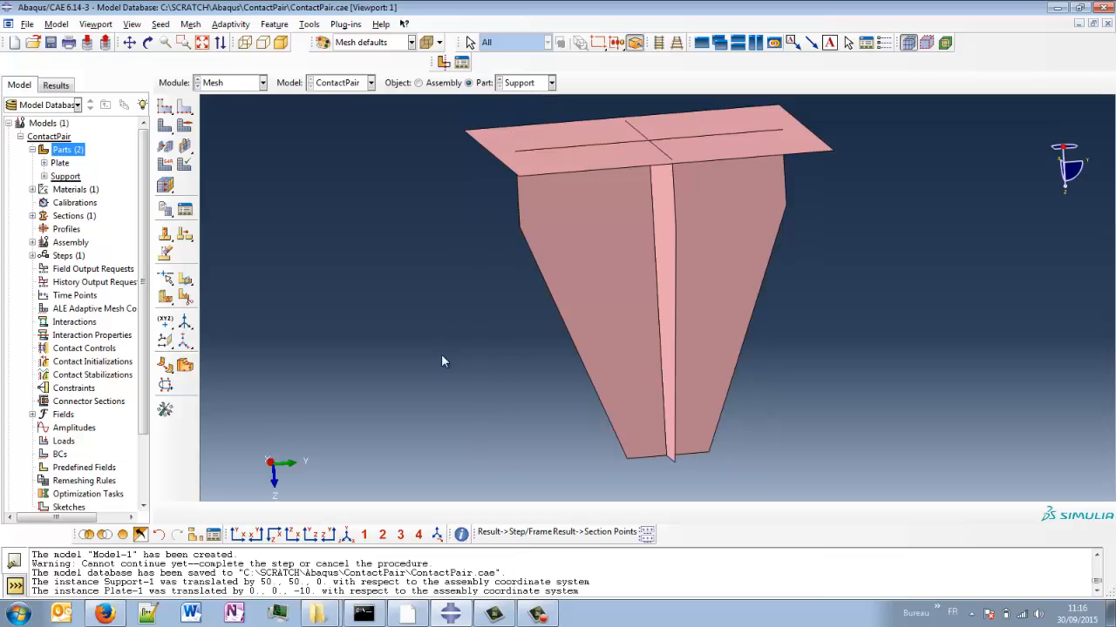
# Seed the Support part with an approximate global size of 2.
pyautogui.keyDown('ctrl'); pyautogui.keyDown('alt'); pyautogui.moveTo(441, 354); pyautogui.dragTo(600, 398); pyautogui.keyUp('alt'); pyautogui.keyUp('ctrl')
pyautogui.click(164, 106)
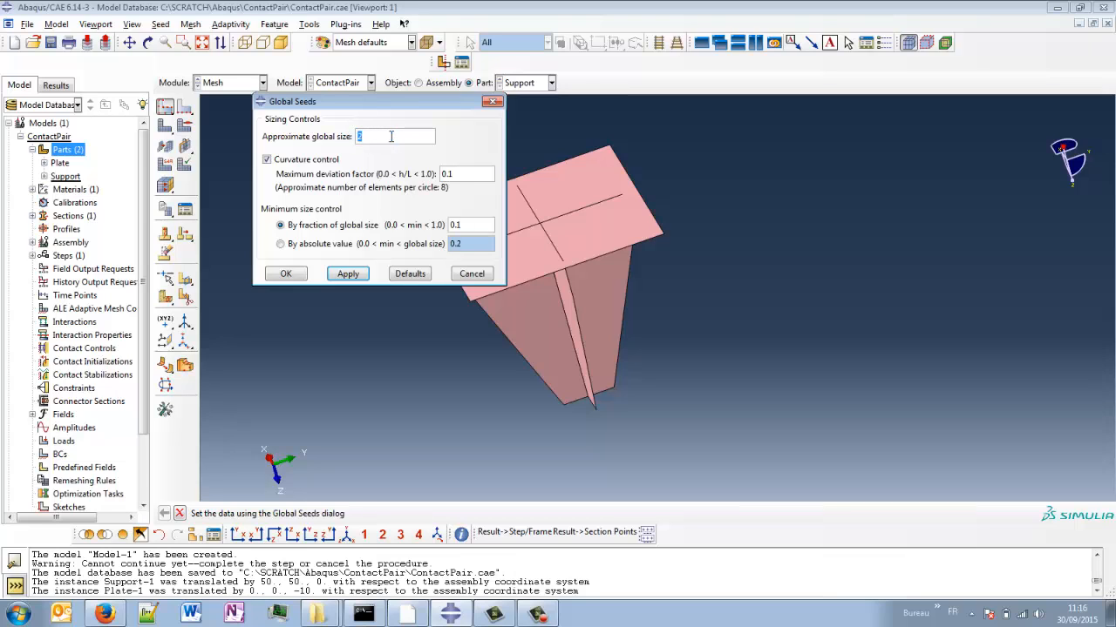
pyautogui.click(363, 271)
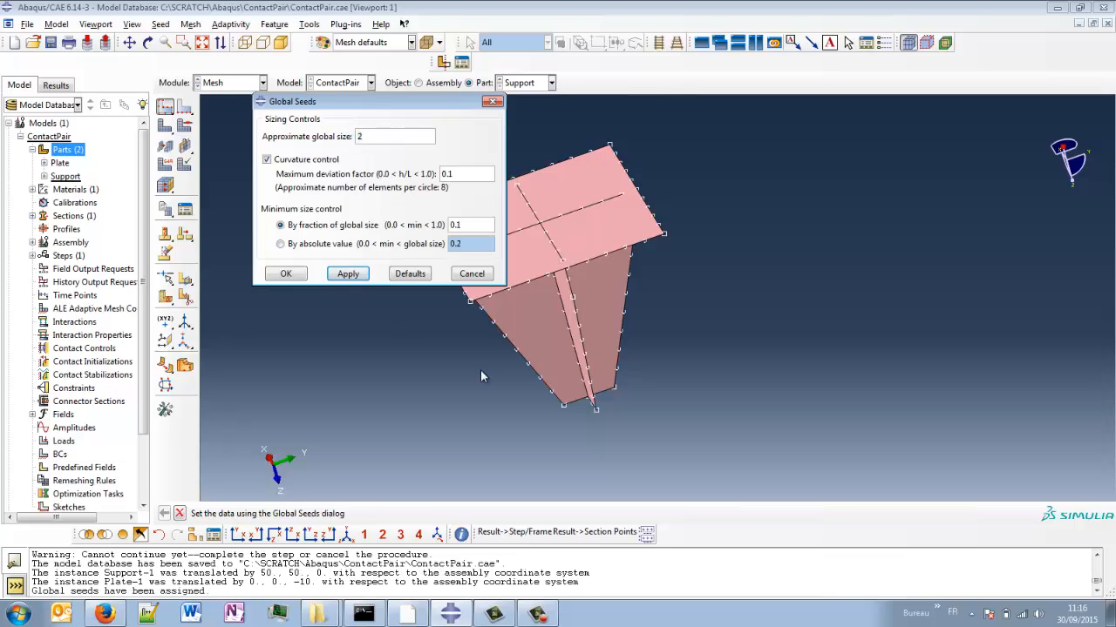
pyautogui.keyDown('ctrl'); pyautogui.keyDown('alt'); pyautogui.moveTo(482, 377); pyautogui.dragTo(632, 288); pyautogui.keyUp('alt'); pyautogui.keyUp('ctrl')
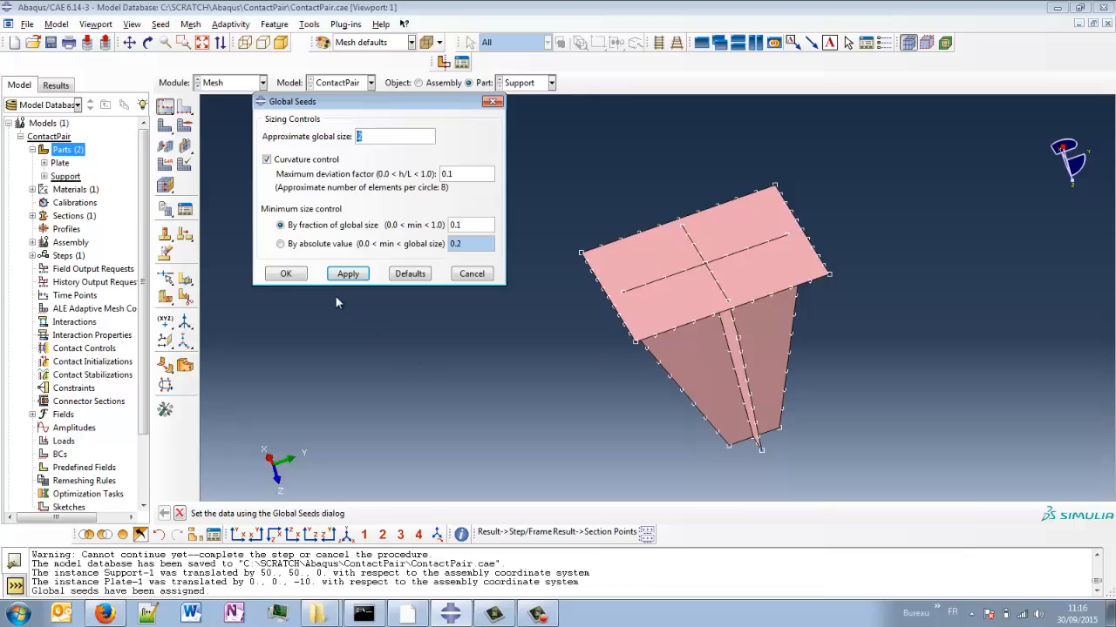
pyautogui.click(287, 274)
# Mesh the Support part.
pyautogui.click(164, 126)
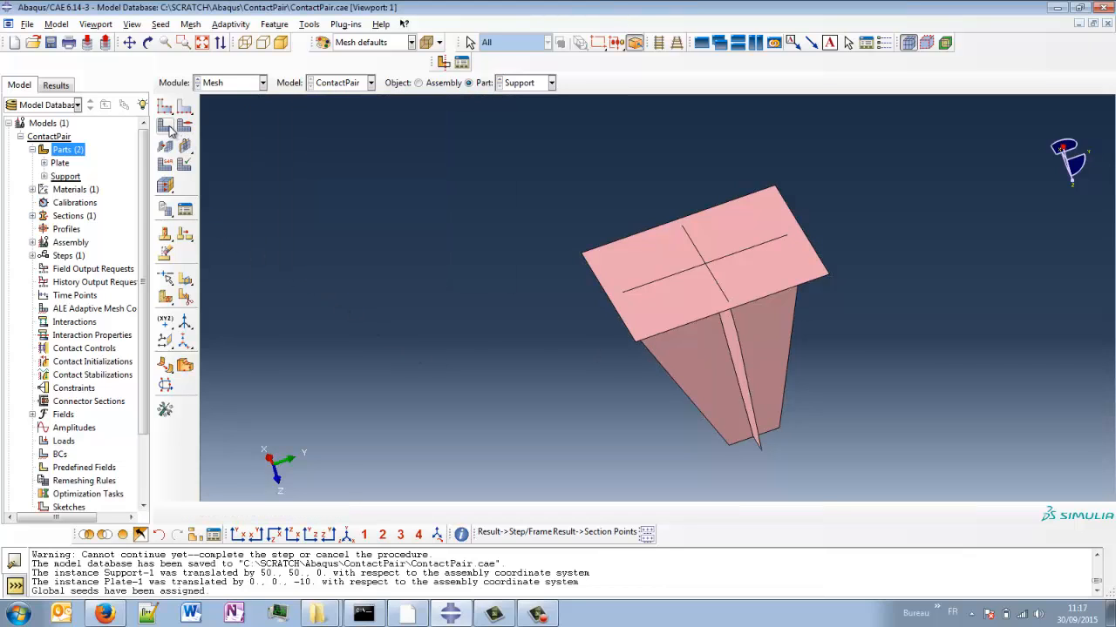
pyautogui.click(282, 514)
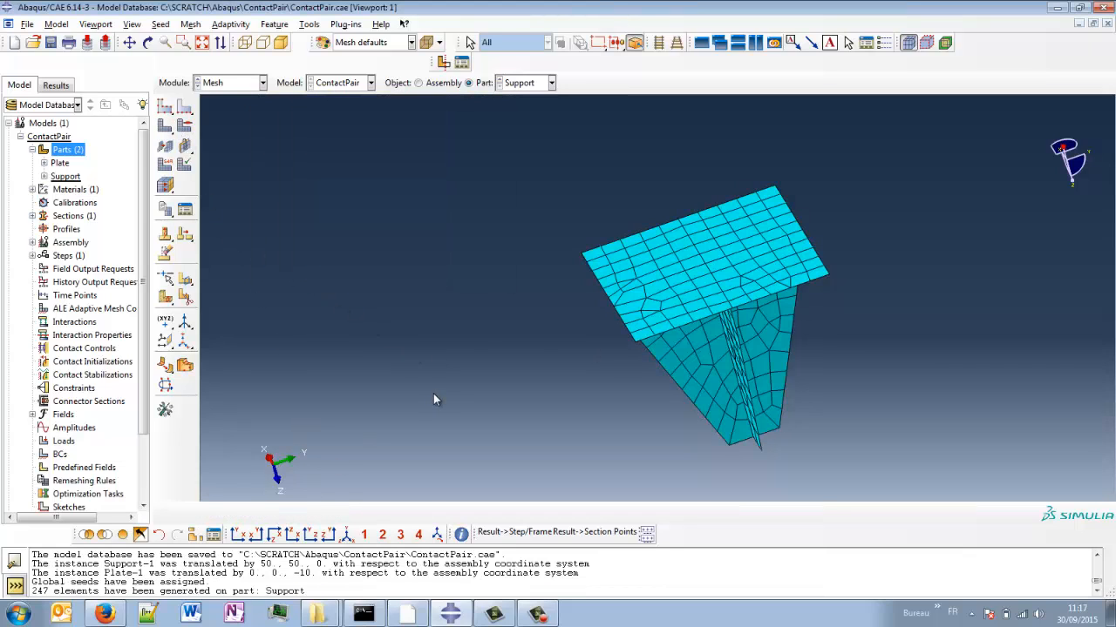
pyautogui.moveTo(433, 393)
pyautogui.keyDown('ctrl'); pyautogui.keyDown('alt'); pyautogui.mouseDown()
pyautogui.moveTo(656, 386)
pyautogui.moveTo(592, 361)
pyautogui.moveTo(546, 359)
pyautogui.mouseUp(); pyautogui.keyUp('alt'); pyautogui.keyUp('ctrl')
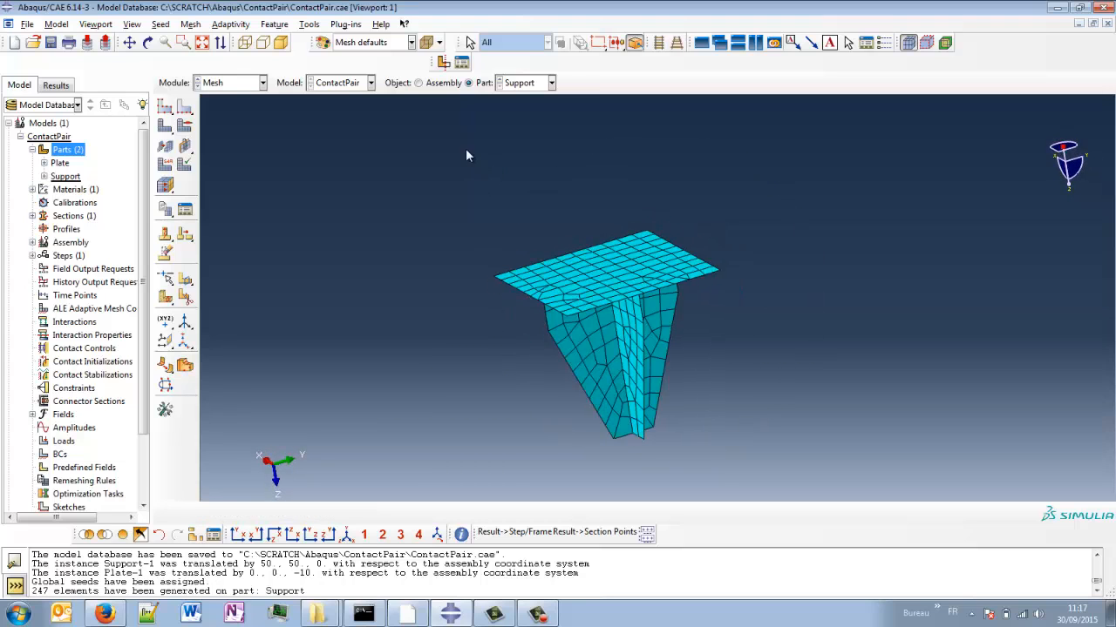
# Display the whole assembly in the Mesh module and examine the mesh on the support instances from several angles.
pyautogui.click(419, 83)
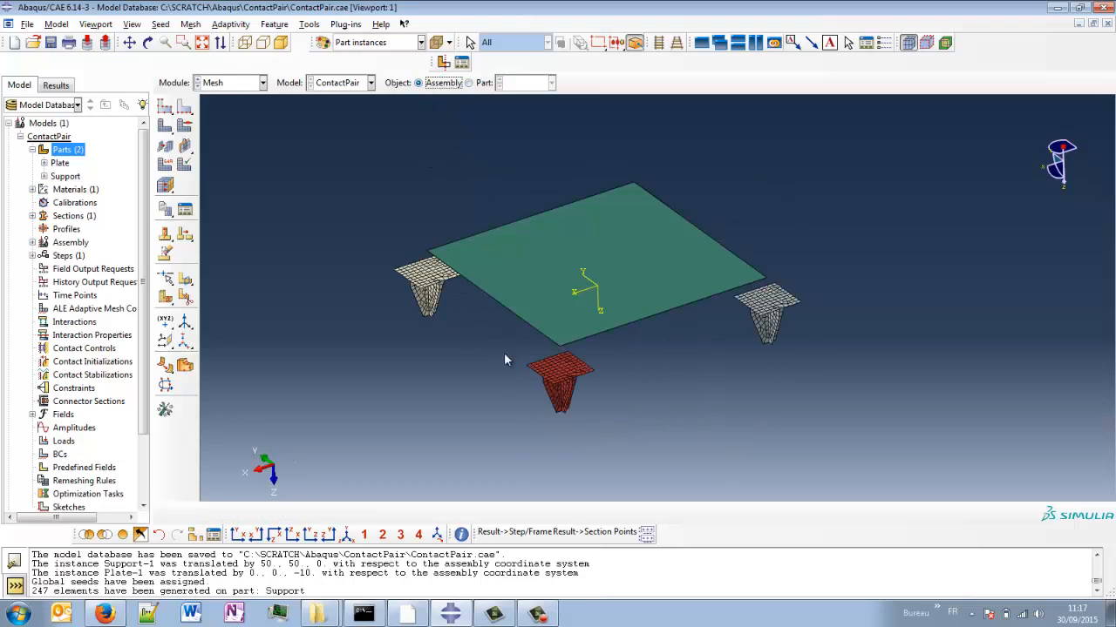
pyautogui.keyDown('ctrl'); pyautogui.keyDown('alt'); pyautogui.moveTo(576, 410); pyautogui.dragTo(564, 355); pyautogui.keyUp('alt'); pyautogui.keyUp('ctrl')
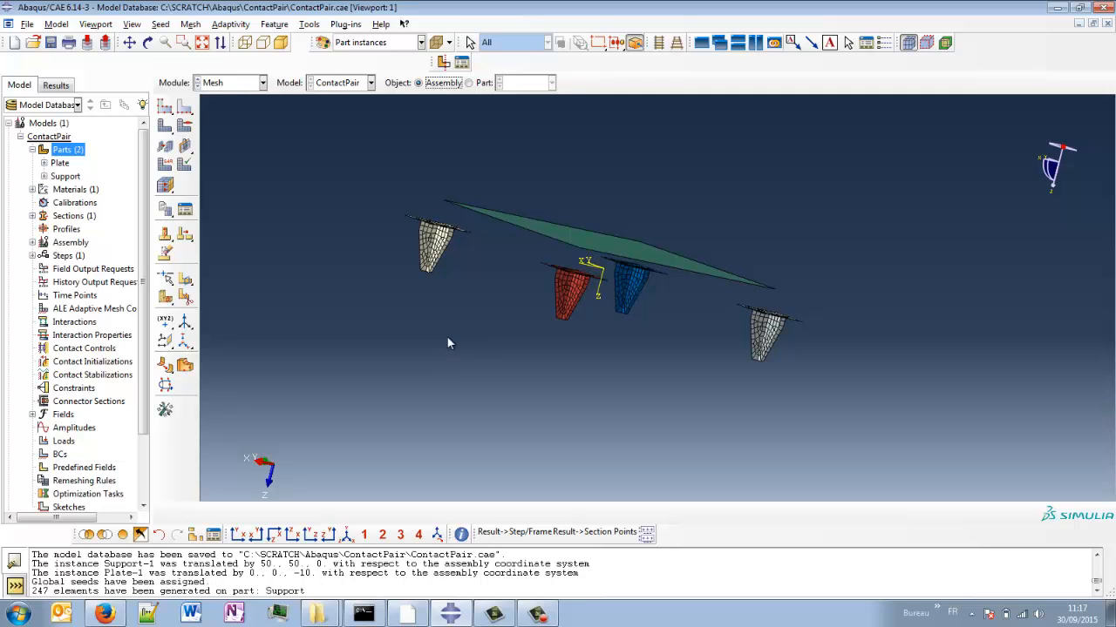
pyautogui.keyDown('ctrl'); pyautogui.keyDown('alt'); pyautogui.moveTo(495, 304); pyautogui.dragTo(431, 335); pyautogui.keyUp('alt'); pyautogui.keyUp('ctrl')
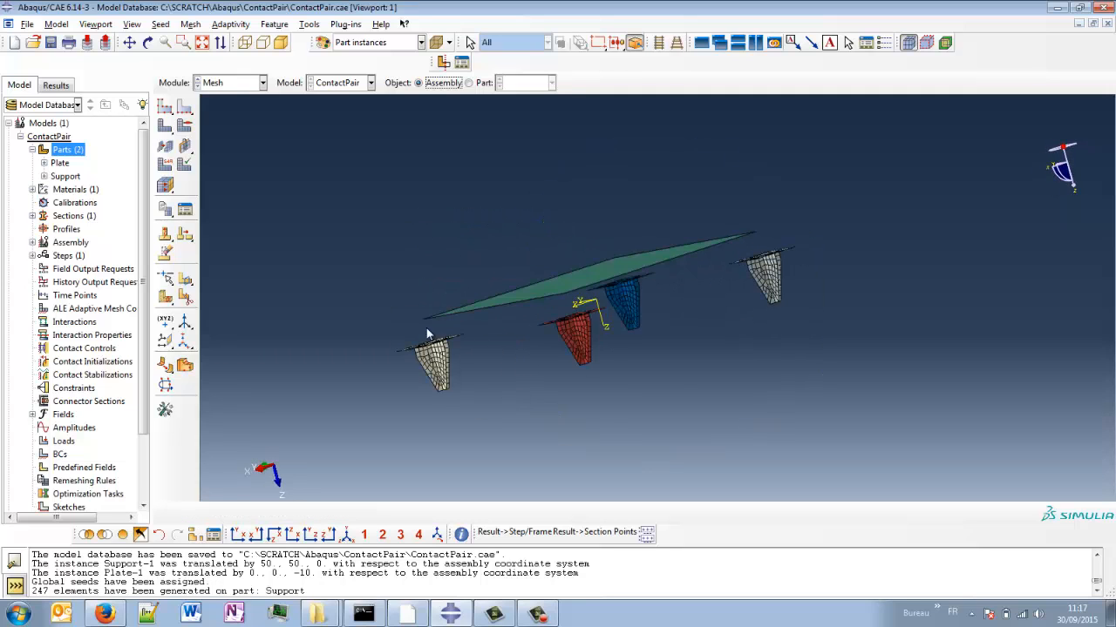
pyautogui.keyDown('ctrl'); pyautogui.keyDown('alt'); pyautogui.moveTo(608, 385); pyautogui.dragTo(664, 406); pyautogui.keyUp('alt'); pyautogui.keyUp('ctrl')
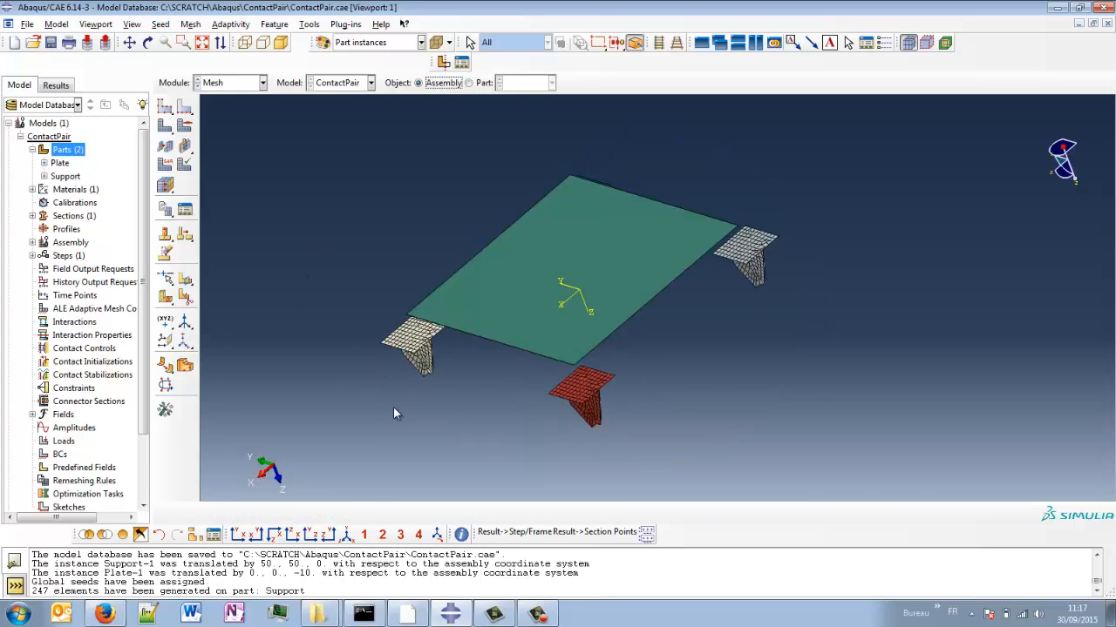
pyautogui.moveTo(634, 382)
pyautogui.keyDown('ctrl'); pyautogui.keyDown('alt'); pyautogui.mouseDown()
pyautogui.moveTo(610, 270)
pyautogui.moveTo(633, 256)
pyautogui.moveTo(615, 307)
pyautogui.mouseUp(); pyautogui.keyUp('alt'); pyautogui.keyUp('ctrl')
pyautogui.moveTo(700, 332)
pyautogui.keyDown('ctrl'); pyautogui.keyDown('alt'); pyautogui.mouseDown()
pyautogui.moveTo(671, 398)
pyautogui.moveTo(563, 433)
pyautogui.mouseUp(); pyautogui.keyUp('alt'); pyautogui.keyUp('ctrl')
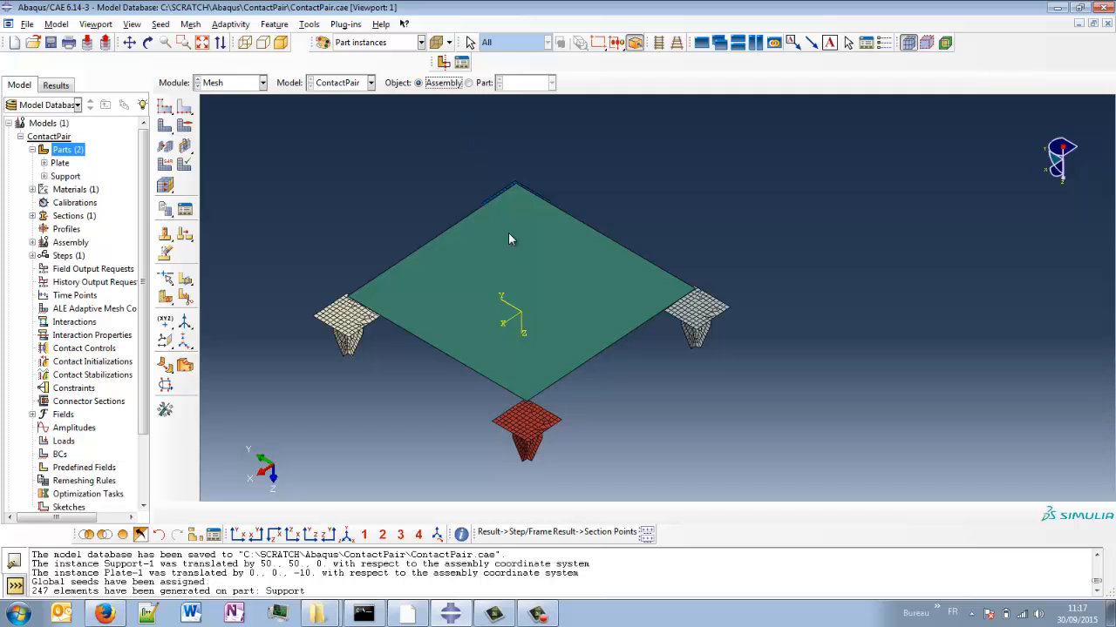
# View the Plate part alone, then try to mesh the dependent part instances directly in the assembly.
pyautogui.click(468, 83)
pyautogui.click(528, 84)
pyautogui.click(519, 98)
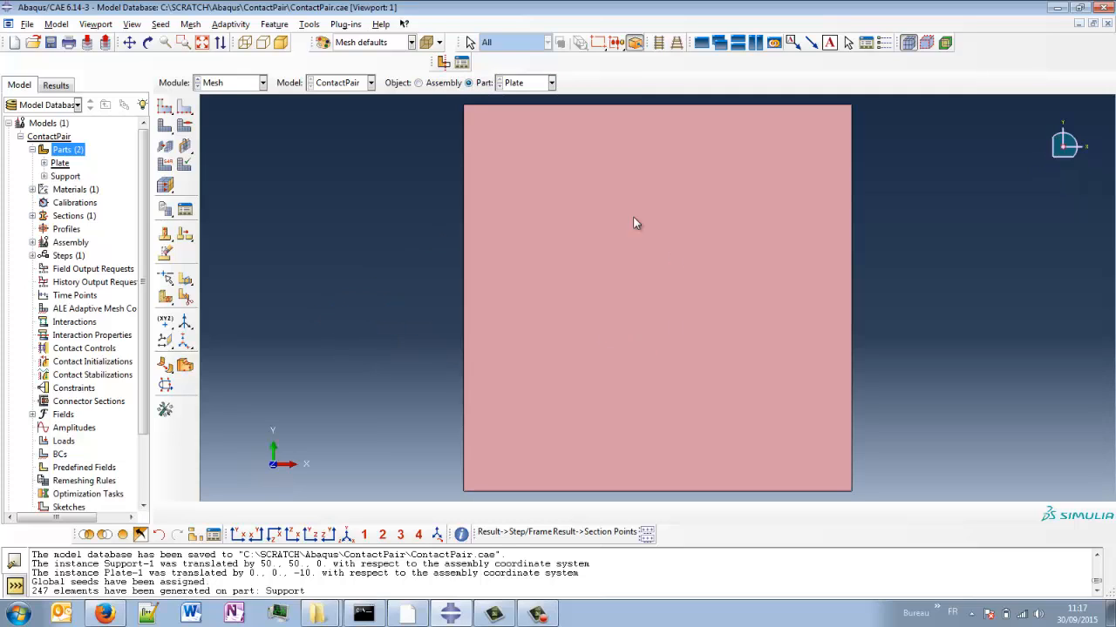
pyautogui.click(419, 82)
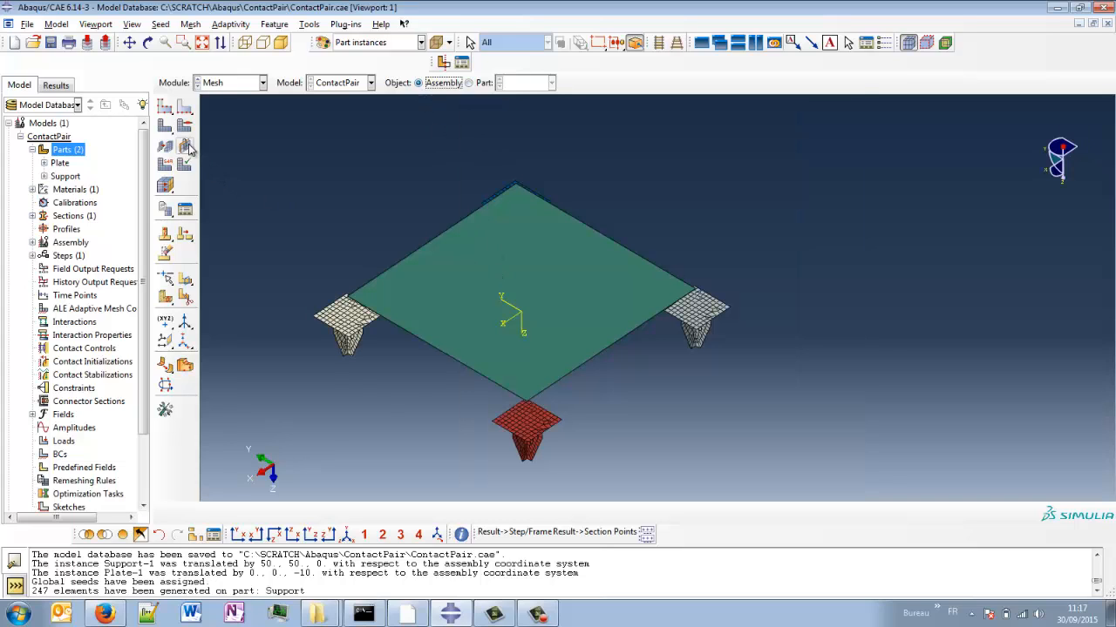
pyautogui.click(165, 124)
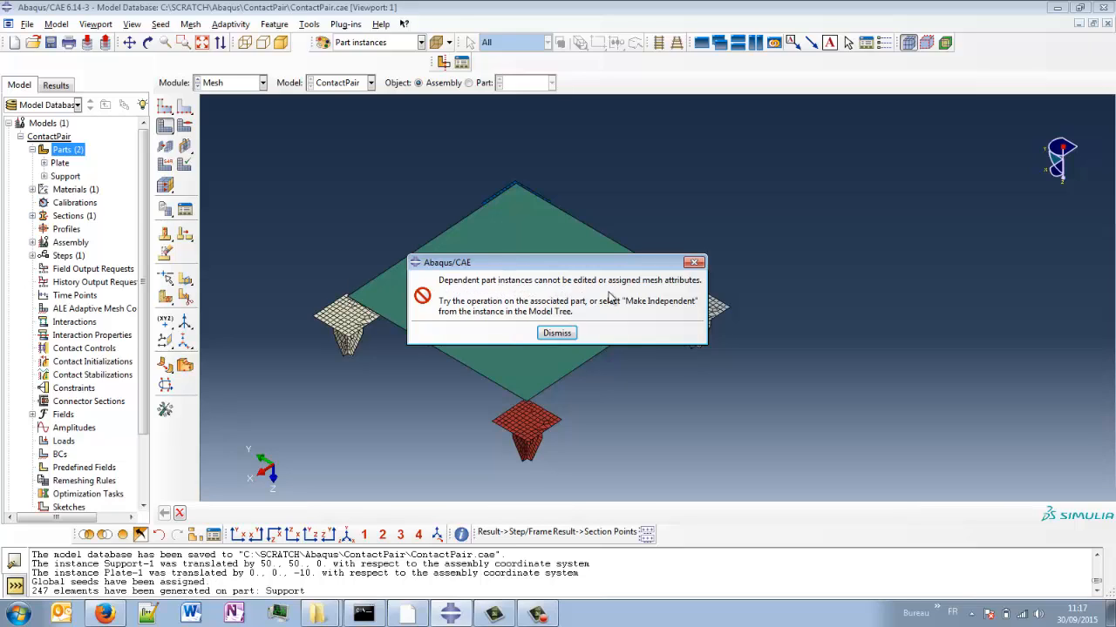
pyautogui.click(695, 263)
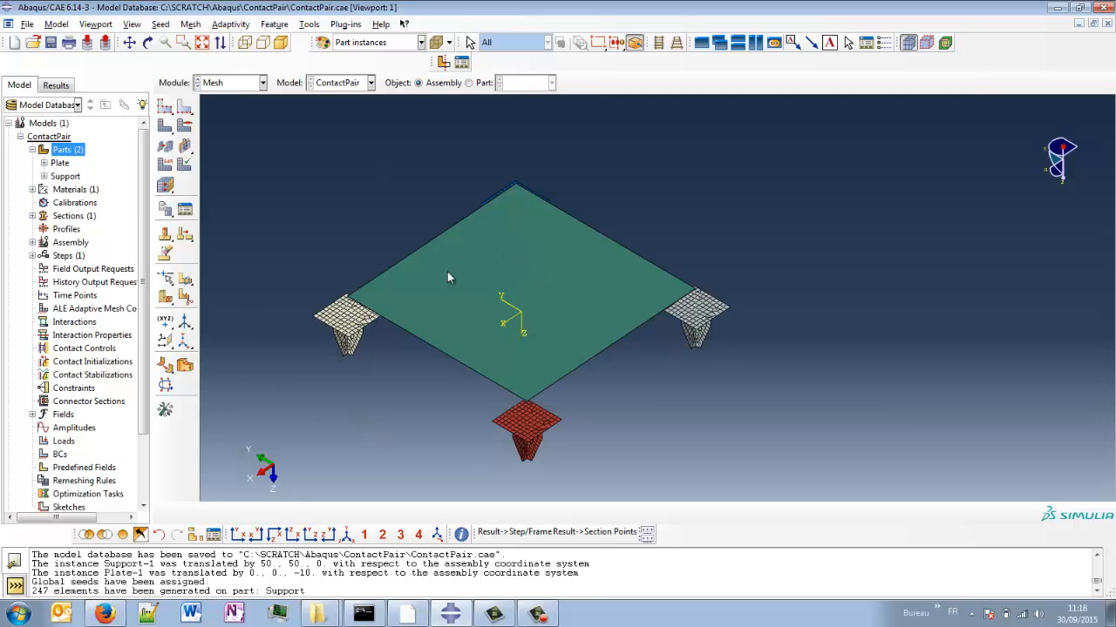
# View the assembly from the back in the XY plane and make the Plate-1 instance independent.
pyautogui.click(237, 536)
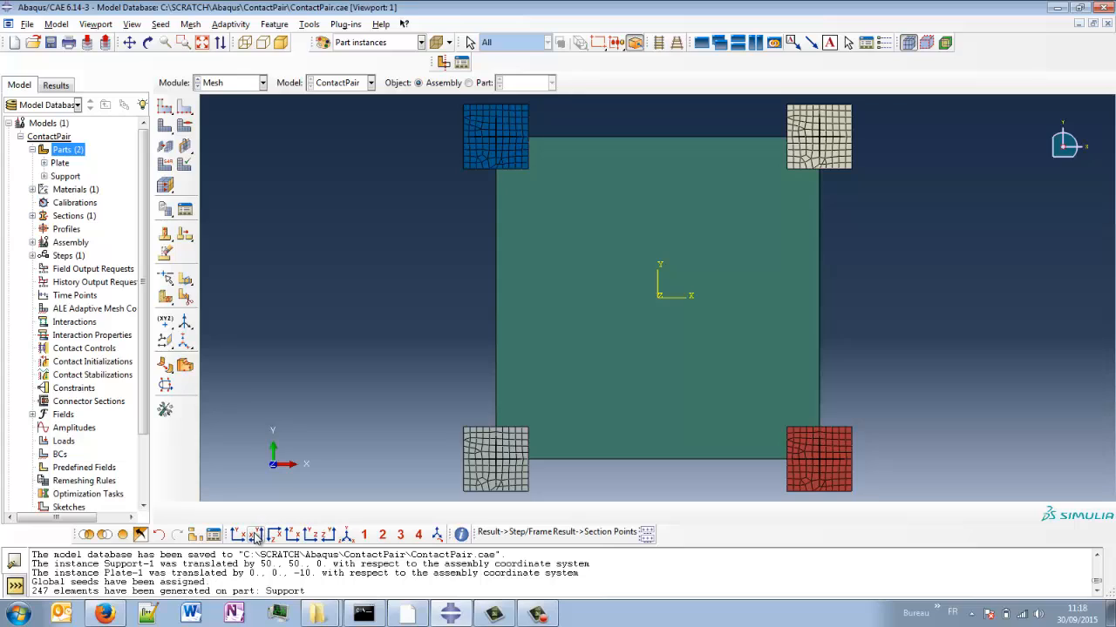
pyautogui.click(255, 535)
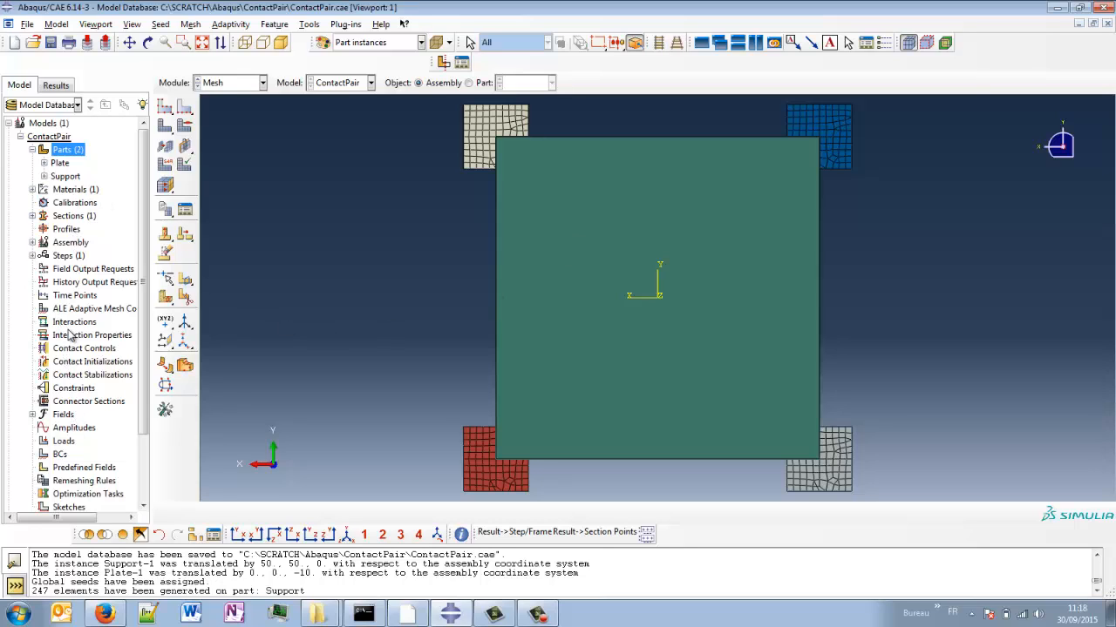
pyautogui.click(32, 242)
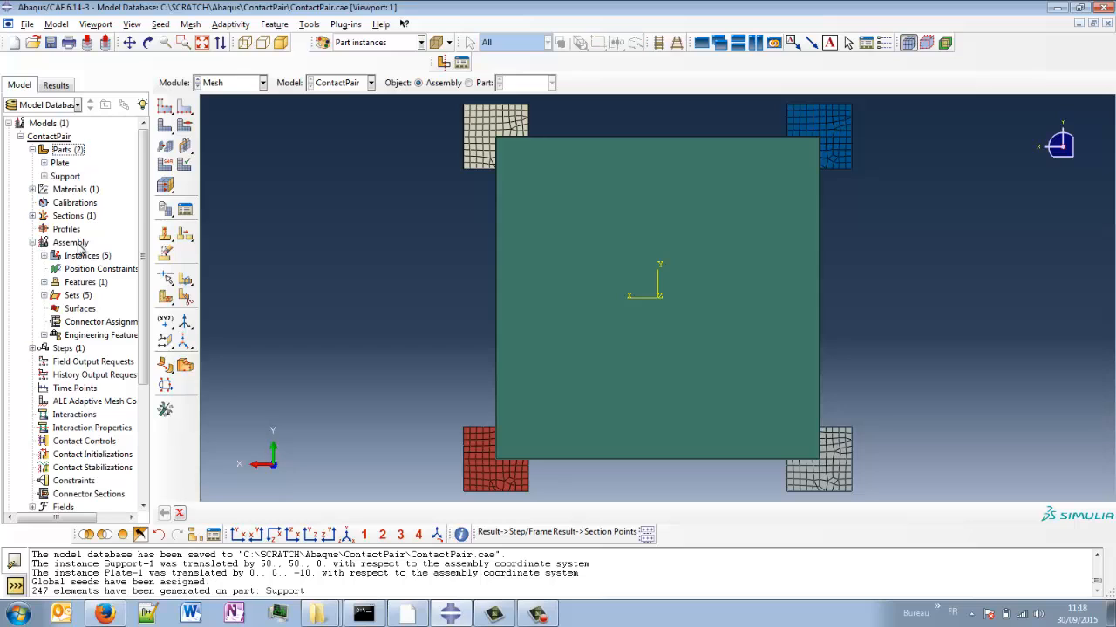
pyautogui.click(44, 256)
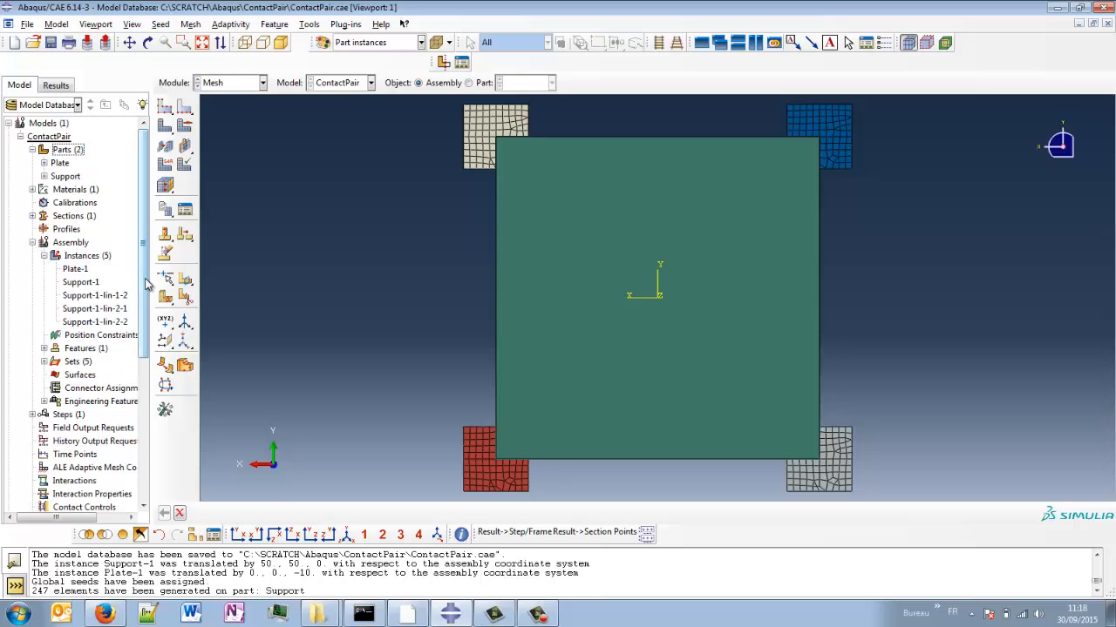
pyautogui.moveTo(152, 285); pyautogui.dragTo(166, 279)
pyautogui.click(75, 268)
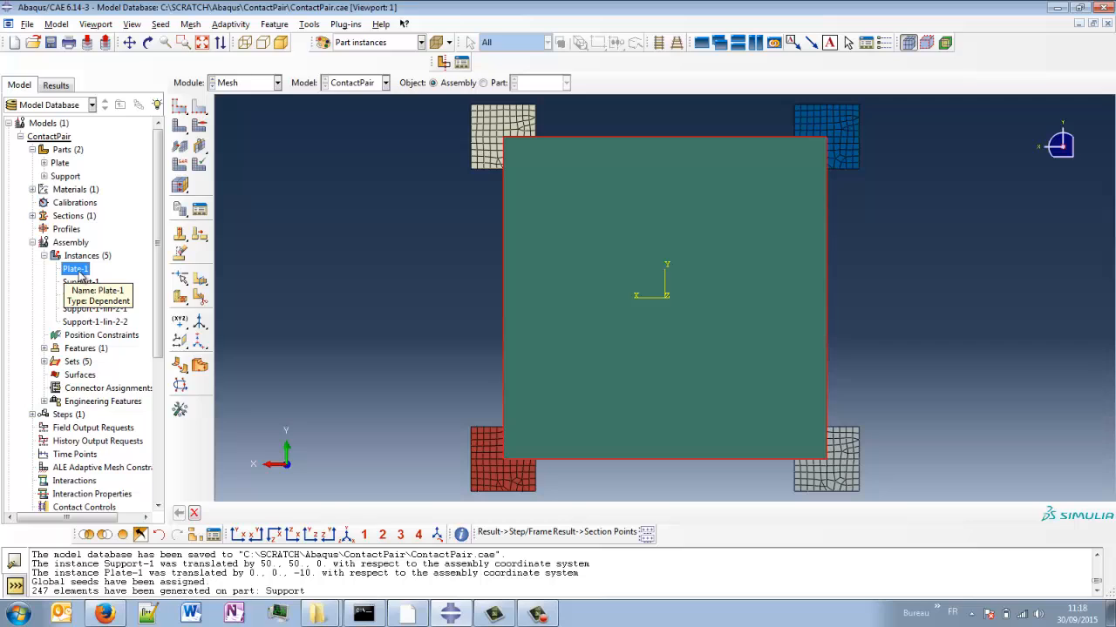
pyautogui.rightClick(78, 273)
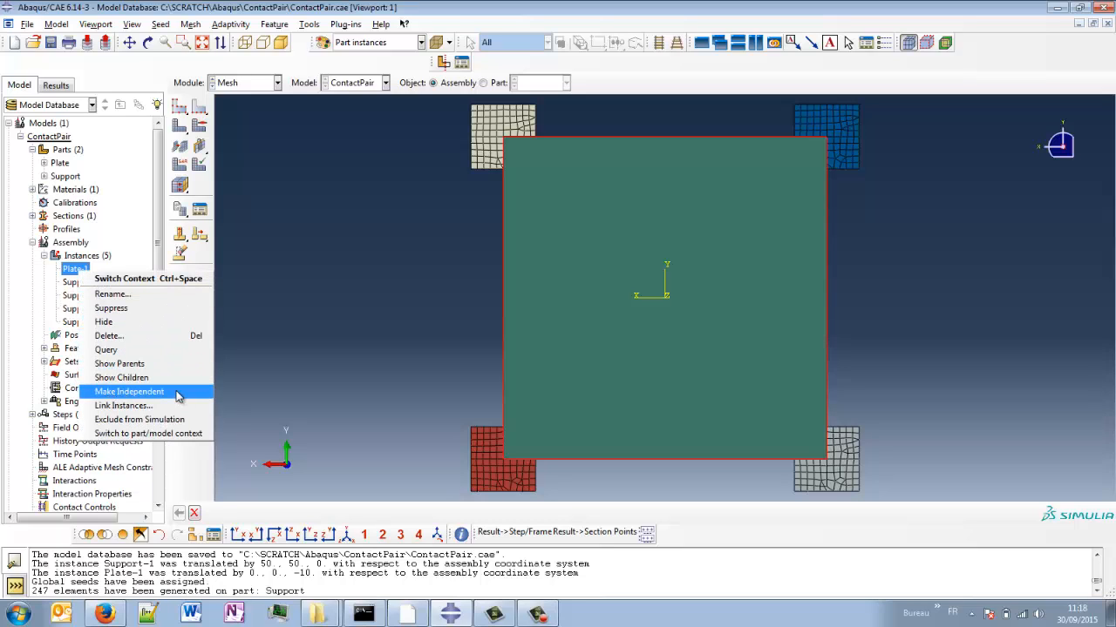
pyautogui.click(177, 394)
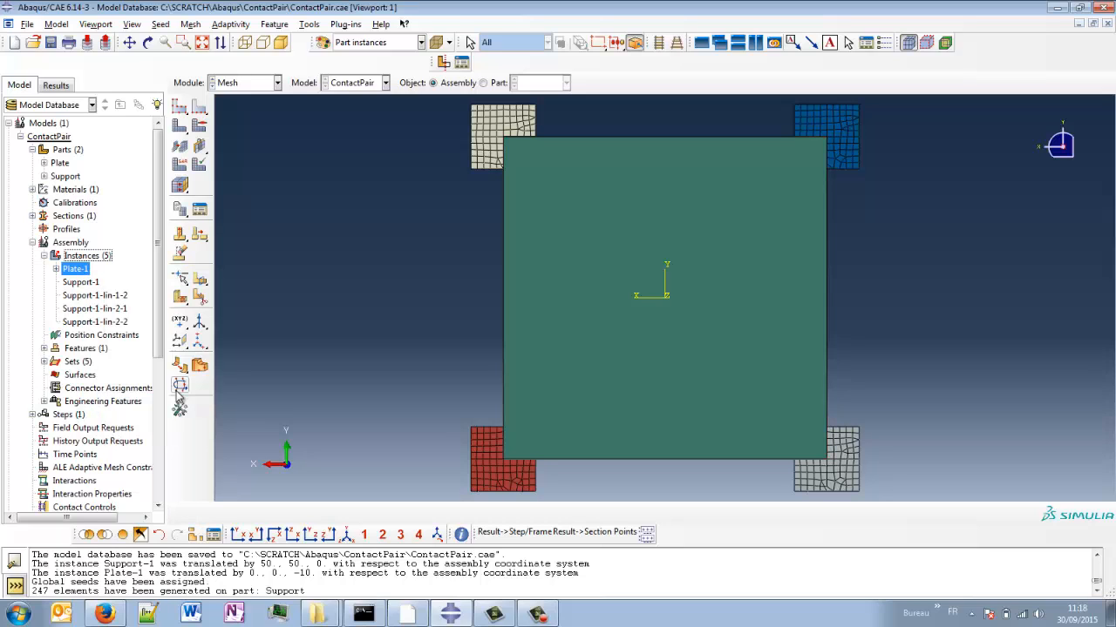
pyautogui.click(55, 270)
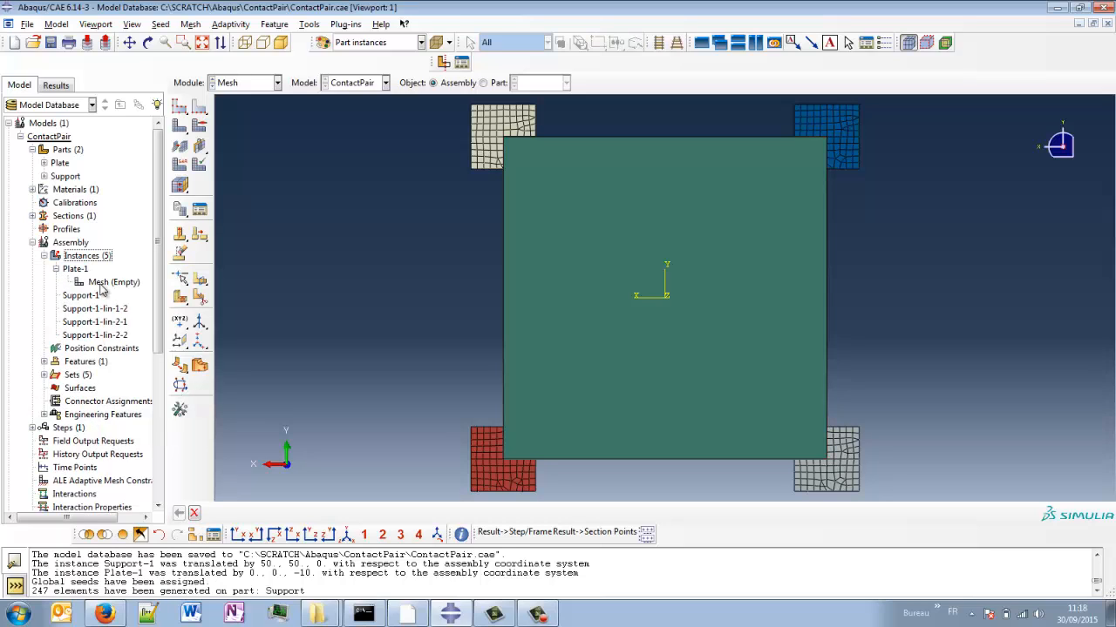
pyautogui.click(56, 269)
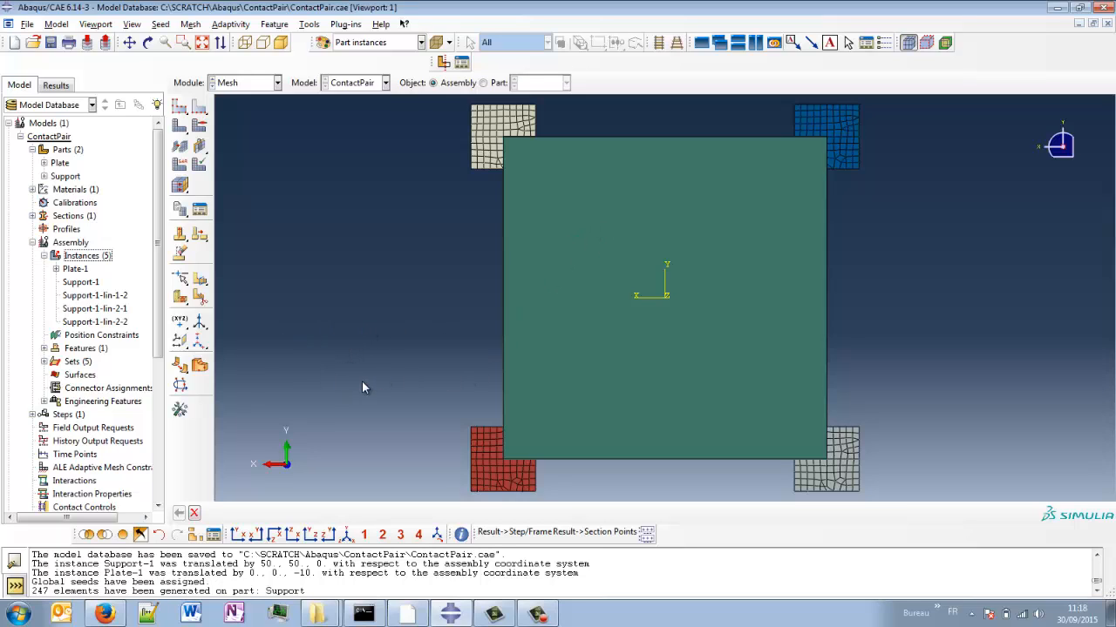
# Create a datum plane on the assembly's XZ principal plane with an offset of 0.0.
pyautogui.click(180, 341)
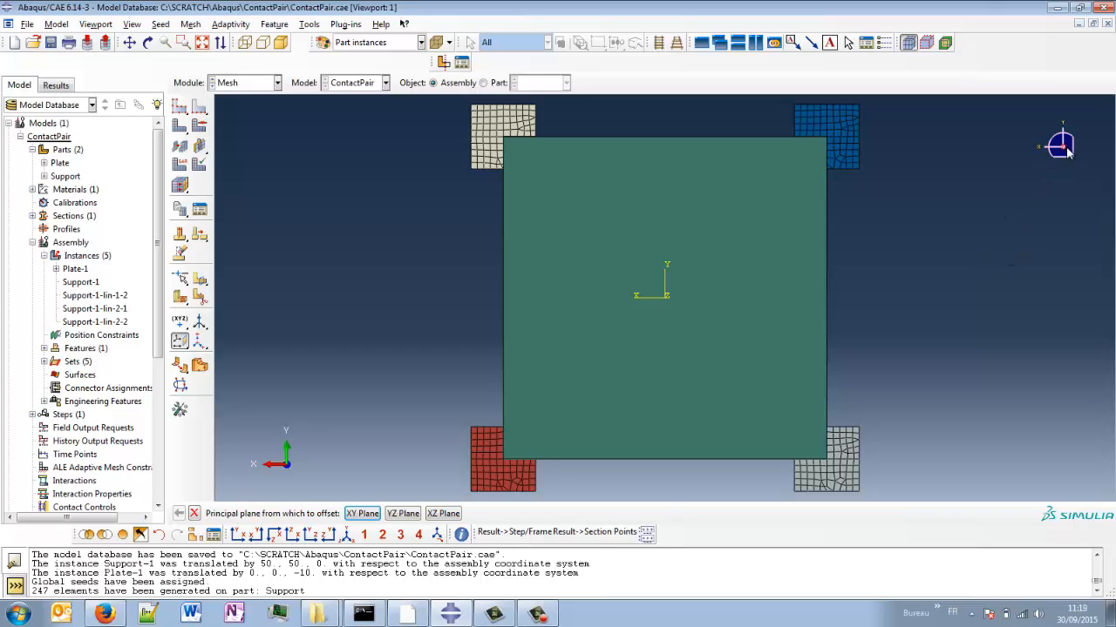
pyautogui.click(446, 514)
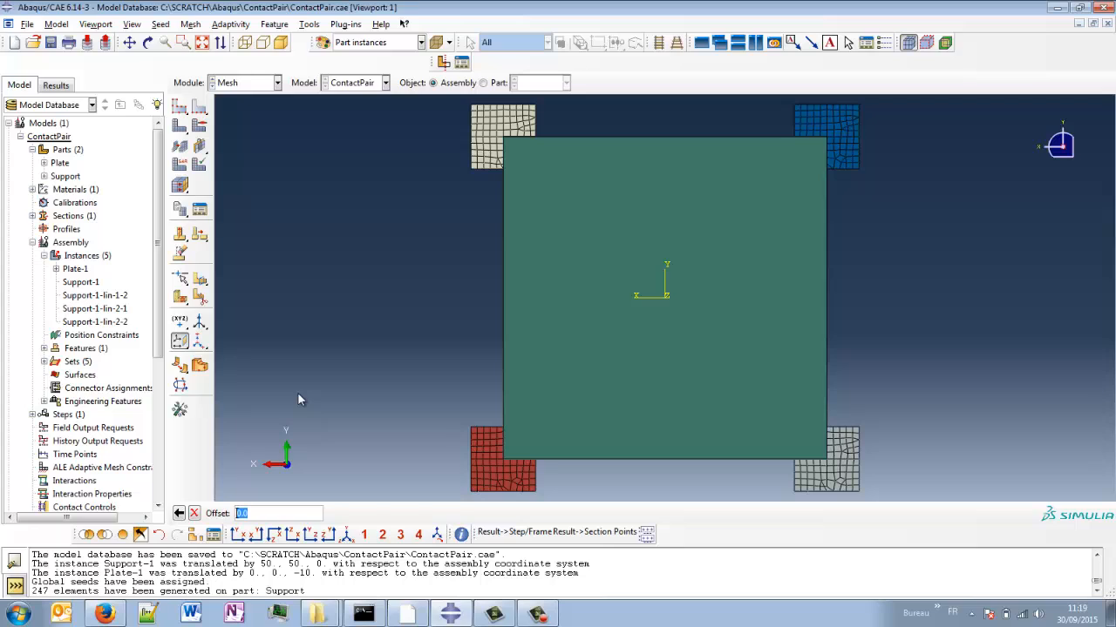
pyautogui.press('Return')
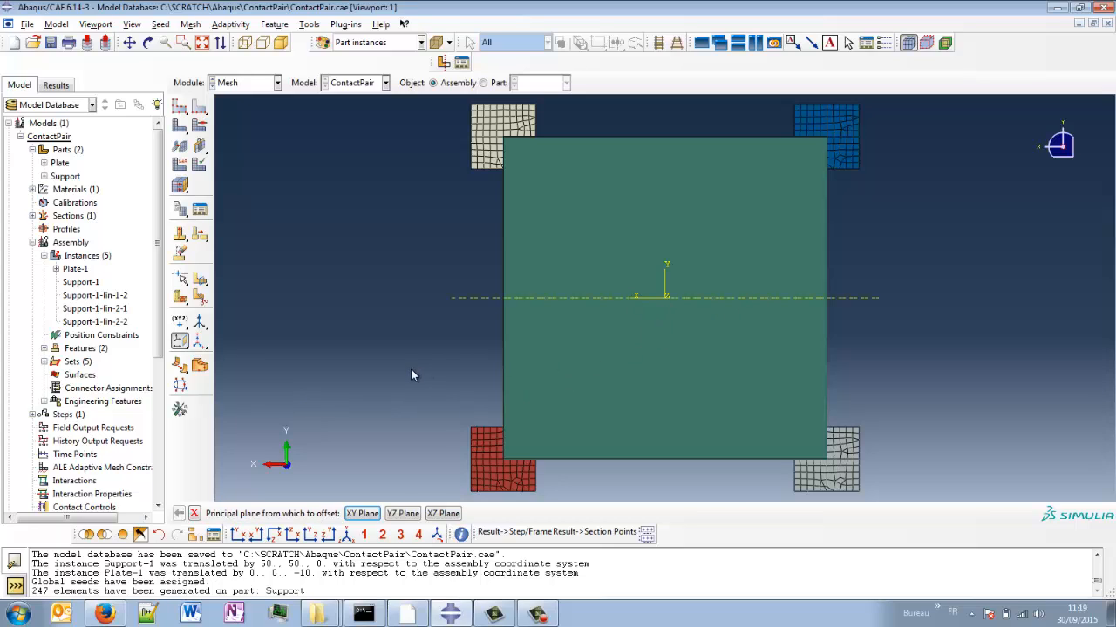
pyautogui.press('Return')
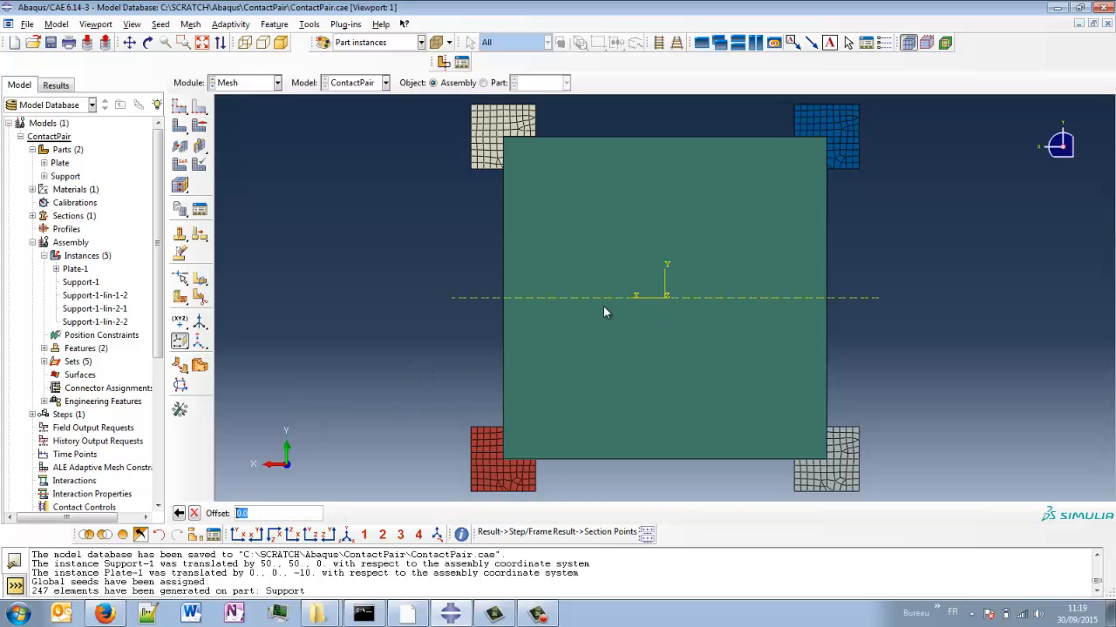
pyautogui.click(195, 513)
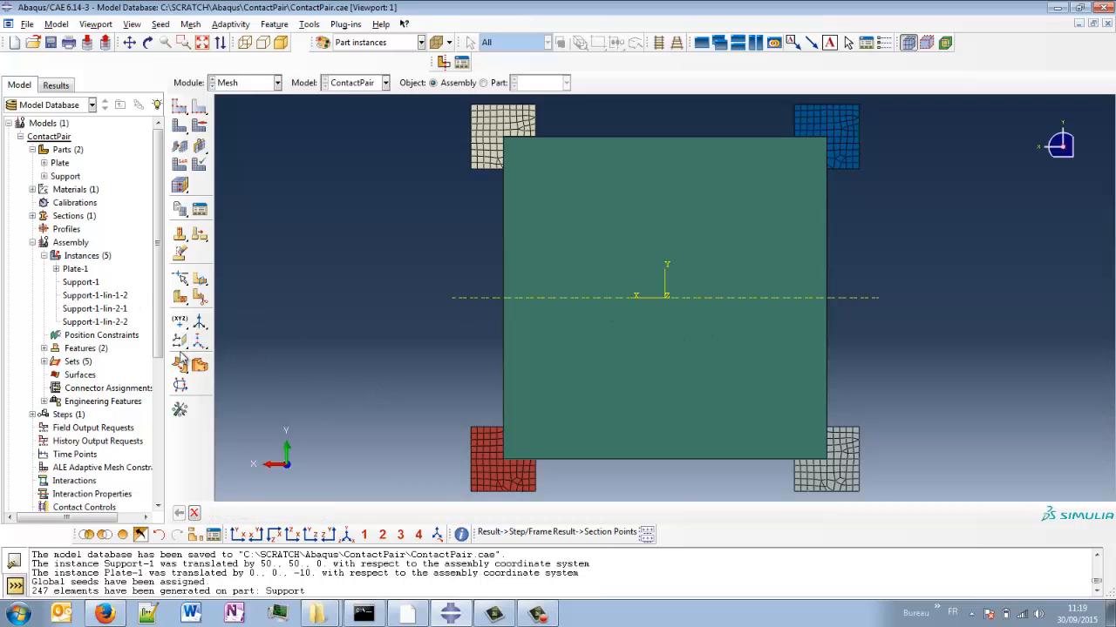
# Edit Datum plane-1 in the assembly features, trying an offset of 50 before settling on 35.
pyautogui.click(44, 348)
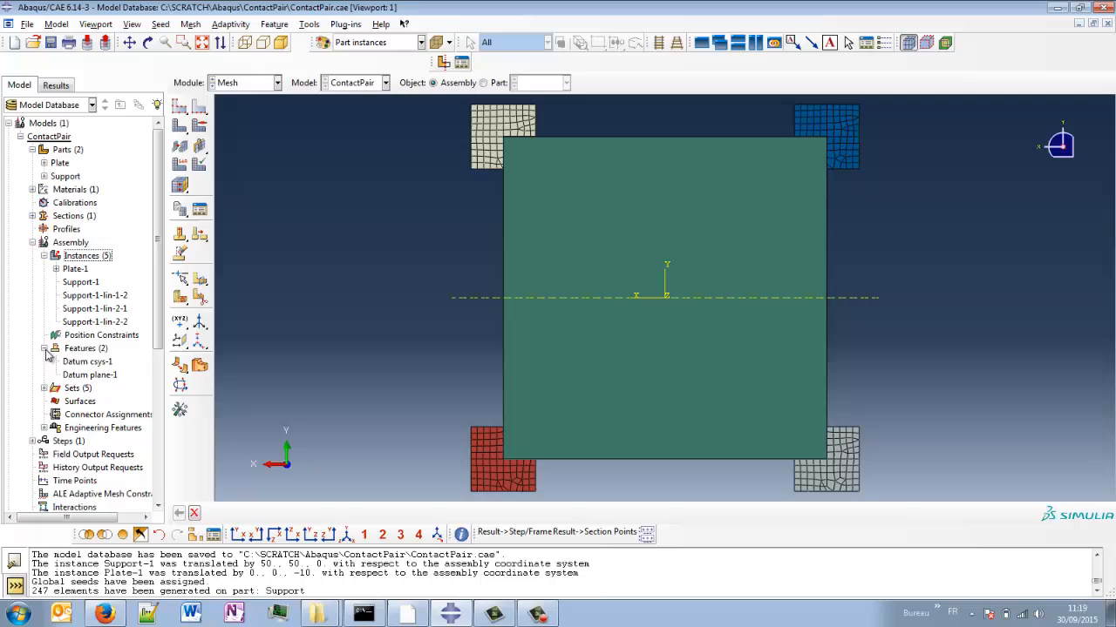
pyautogui.click(90, 377)
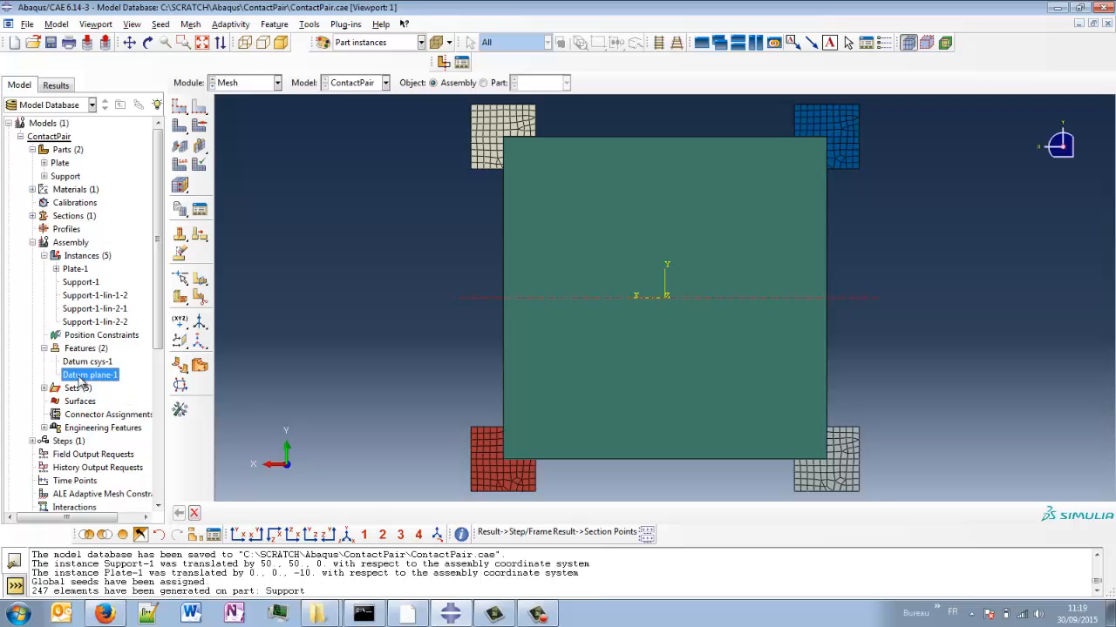
pyautogui.doubleClick(82, 382)
pyautogui.doubleClick(68, 148)
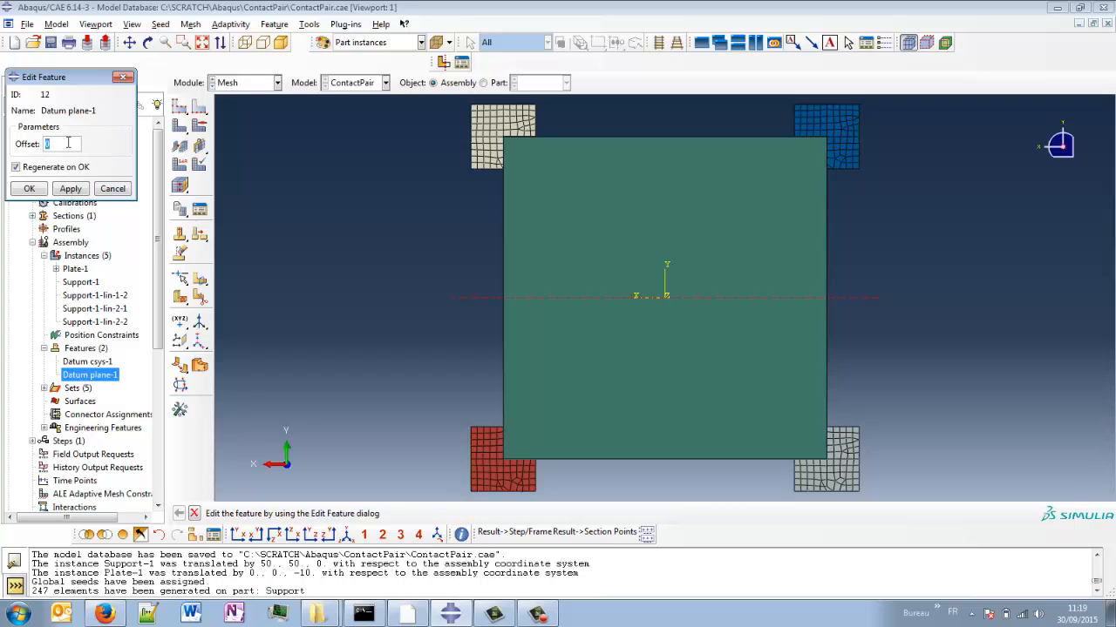
pyautogui.write('50')
pyautogui.click(74, 189)
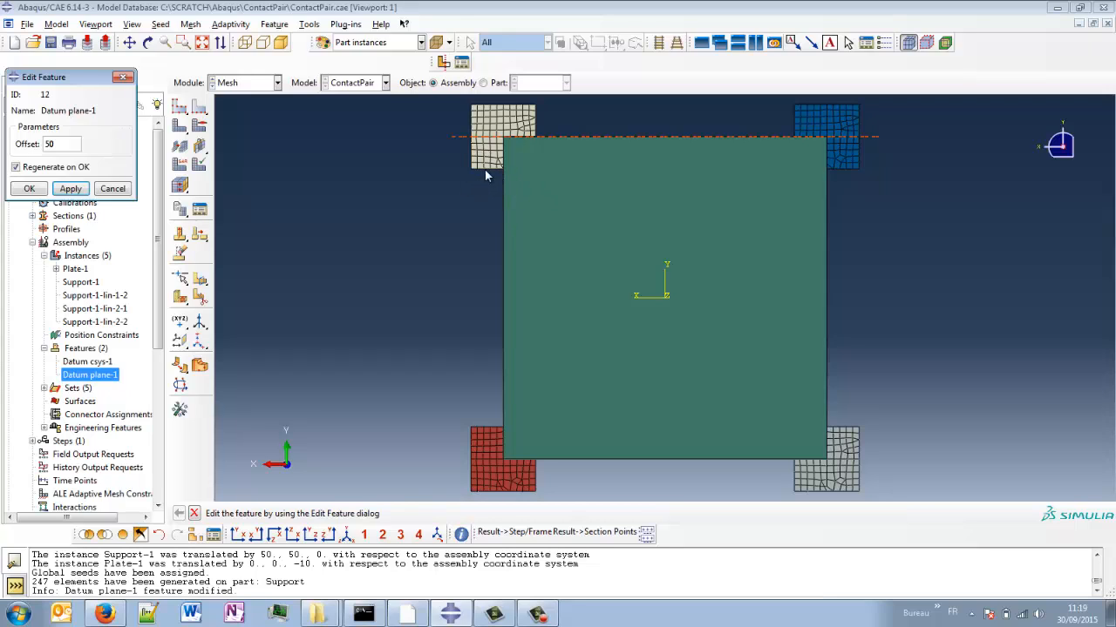
pyautogui.doubleClick(48, 143)
pyautogui.write('35')
pyautogui.click(70, 189)
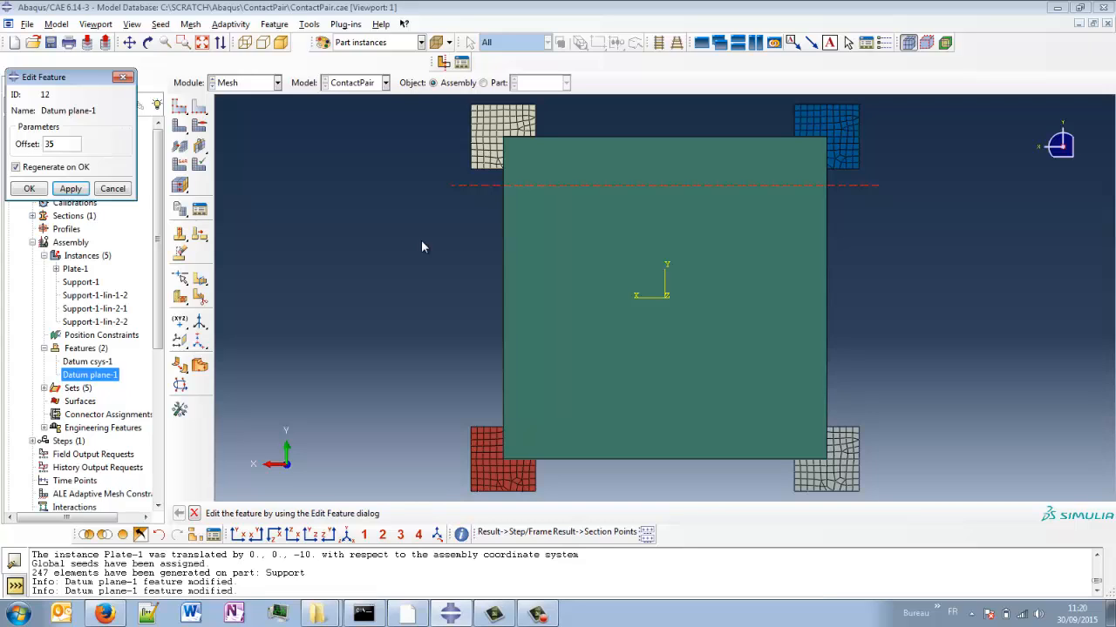
pyautogui.click(29, 188)
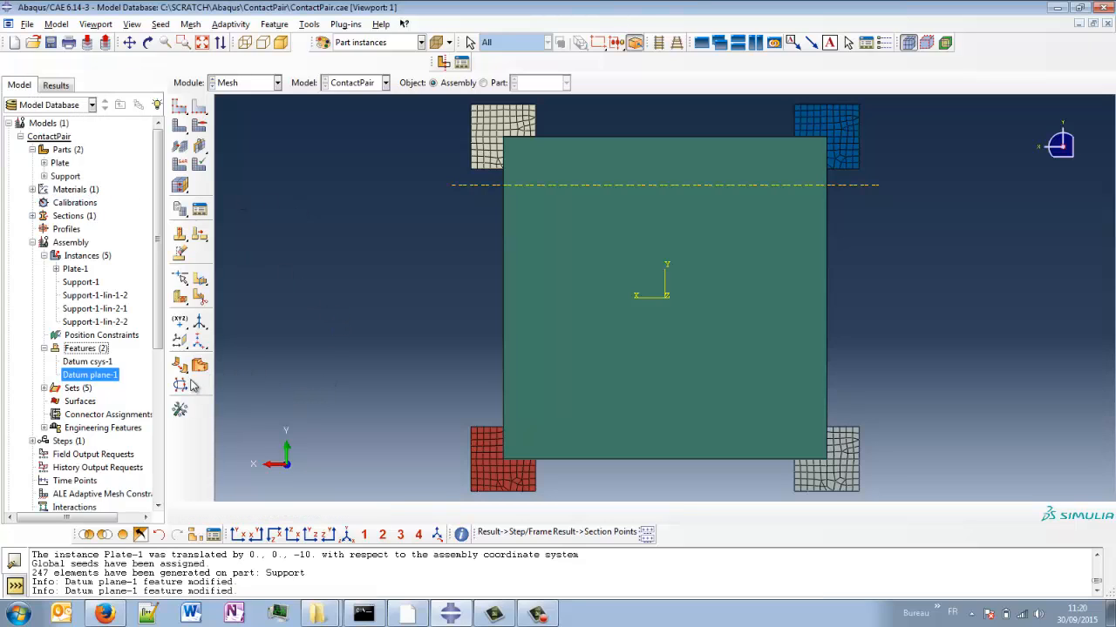
# Create a second assembly datum plane offset -35 from the XZ principal plane.
pyautogui.click(180, 341)
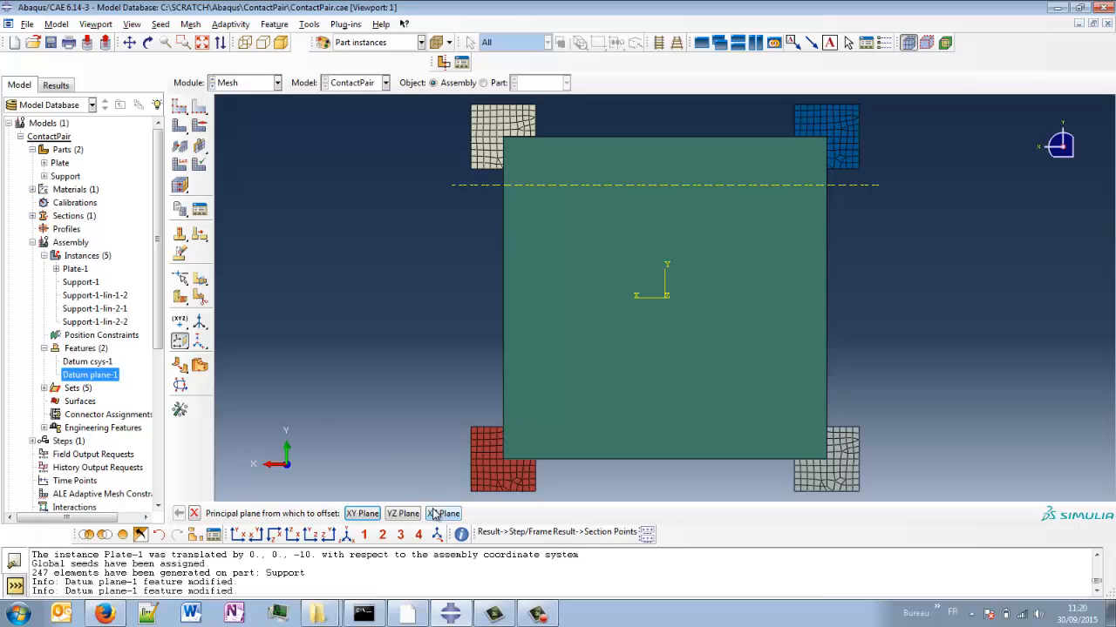
pyautogui.click(443, 513)
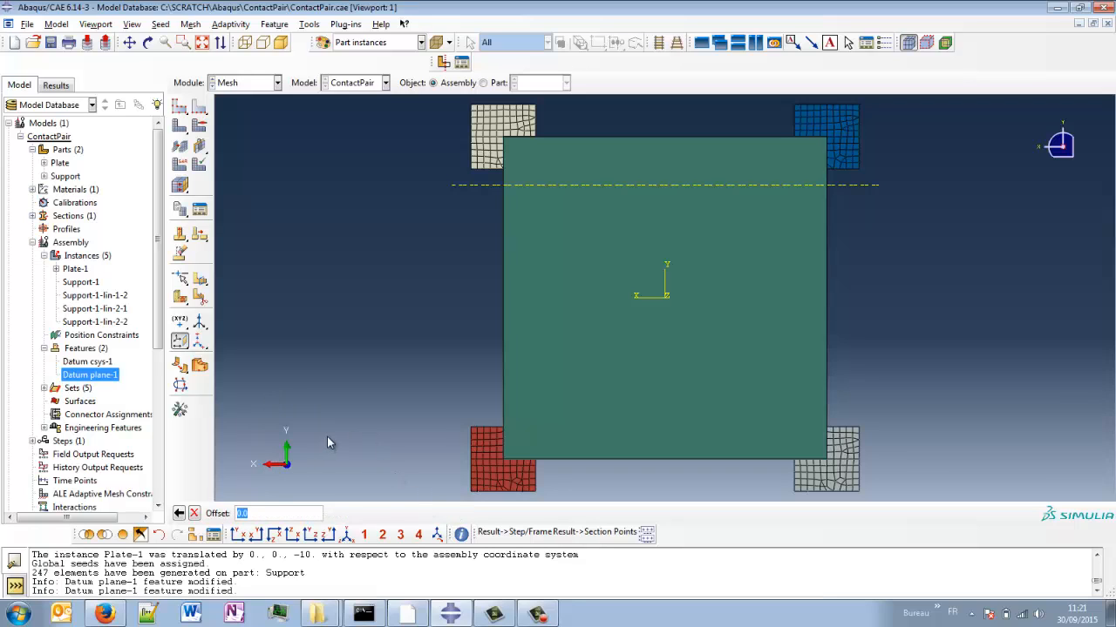
pyautogui.write('-35')
pyautogui.press('Return')
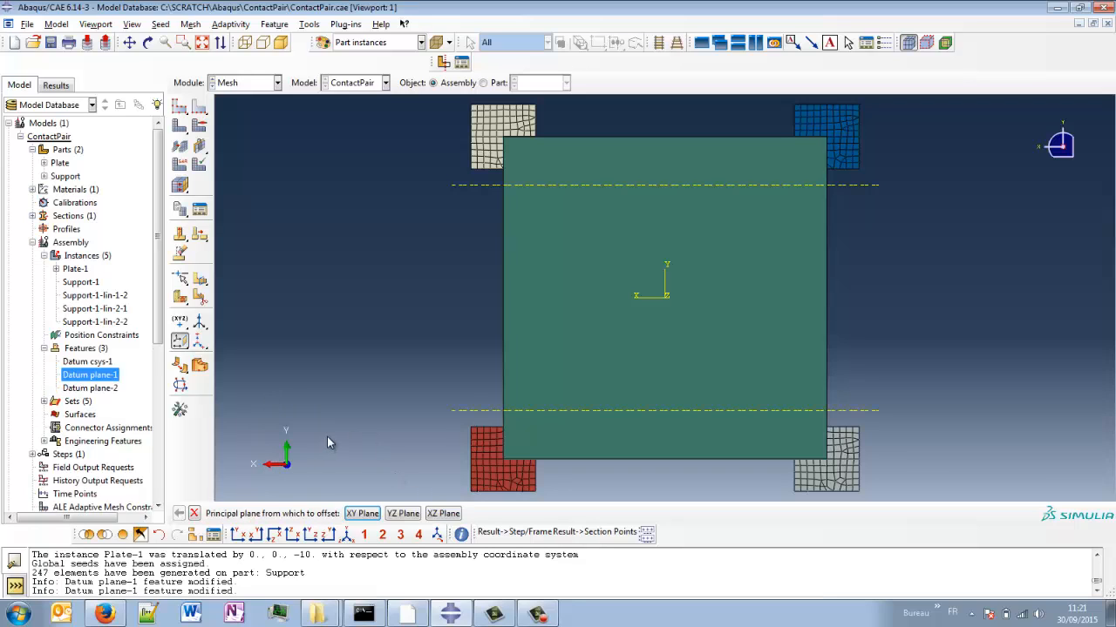
# Create two assembly datum planes offset -35 and 35 from the YZ principal plane.
pyautogui.click(403, 514)
pyautogui.write('35')
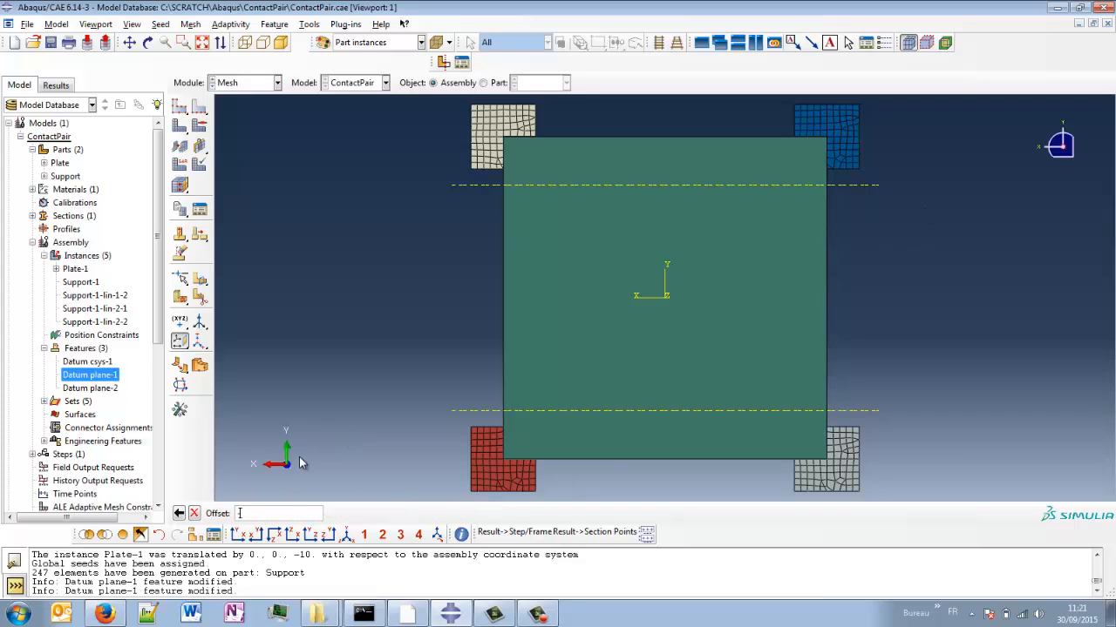
pyautogui.press('Return')
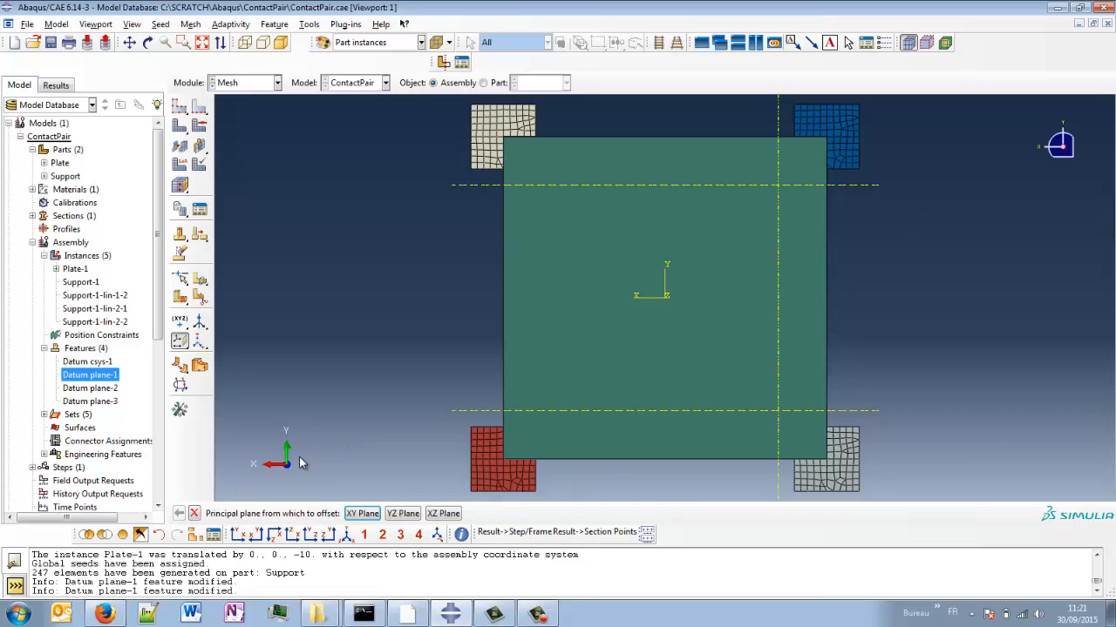
pyautogui.click(404, 517)
pyautogui.write('35')
pyautogui.press('Return')
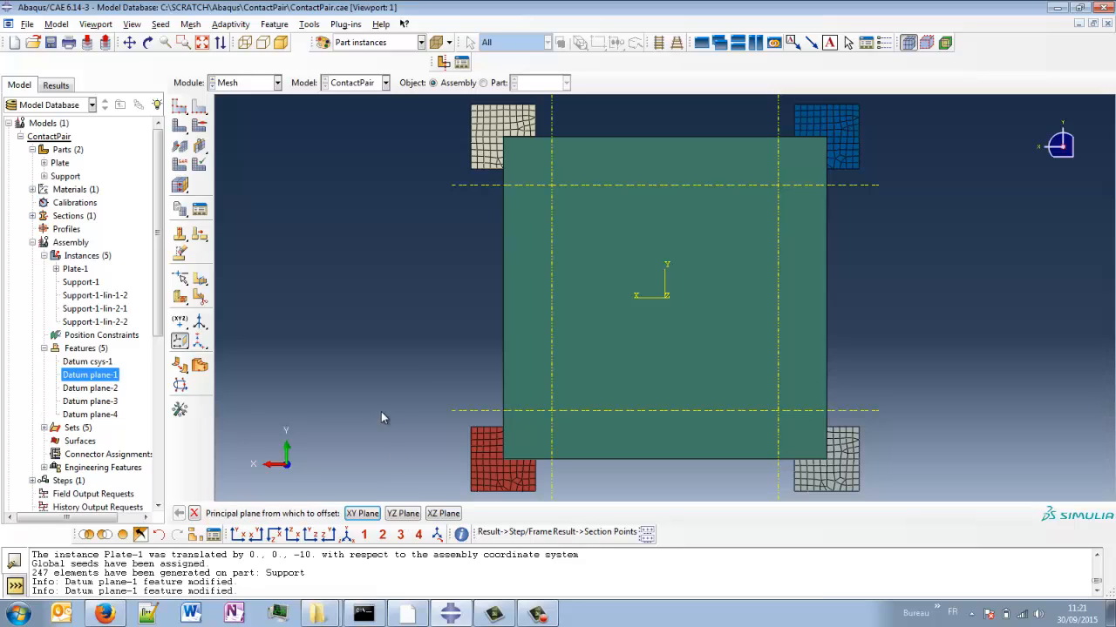
pyautogui.press('Escape')
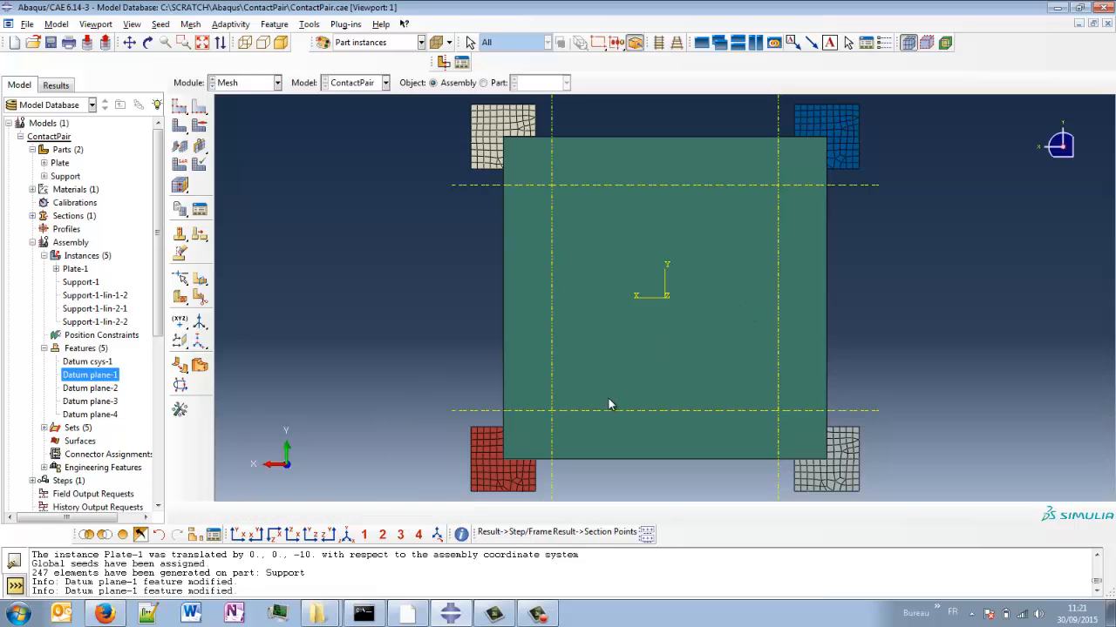
# Partition the whole Plate-1 face with the YZ-parallel datum plane on the positive X side, using the datum plane method.
pyautogui.keyDown('ctrl'); pyautogui.keyDown('alt'); pyautogui.moveTo(608, 404); pyautogui.dragTo(516, 203); pyautogui.keyUp('alt'); pyautogui.keyUp('ctrl')
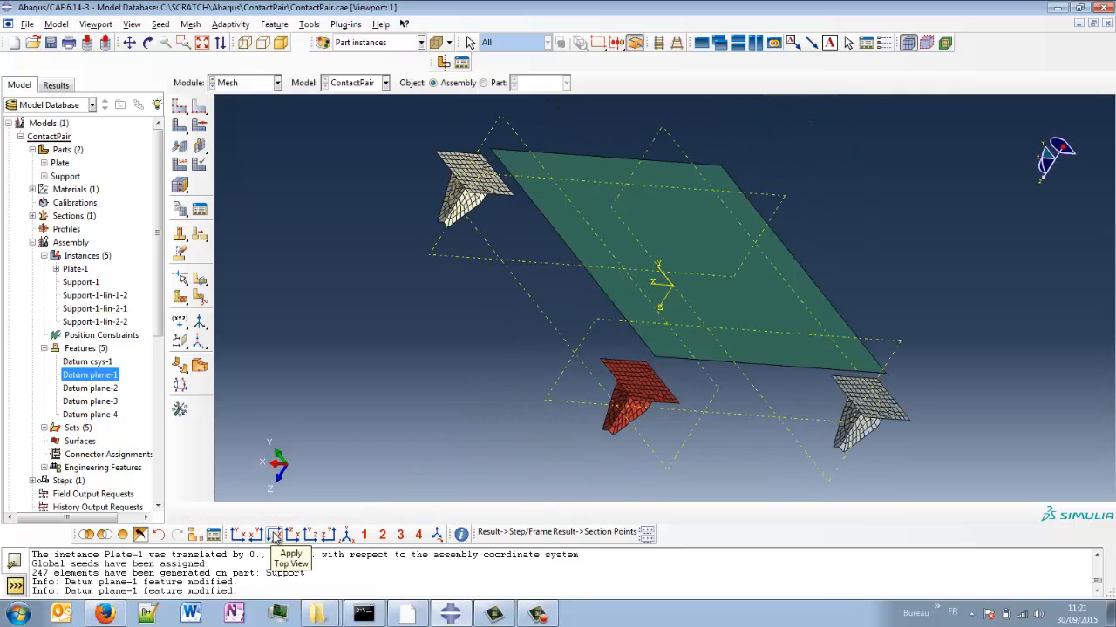
pyautogui.click(254, 535)
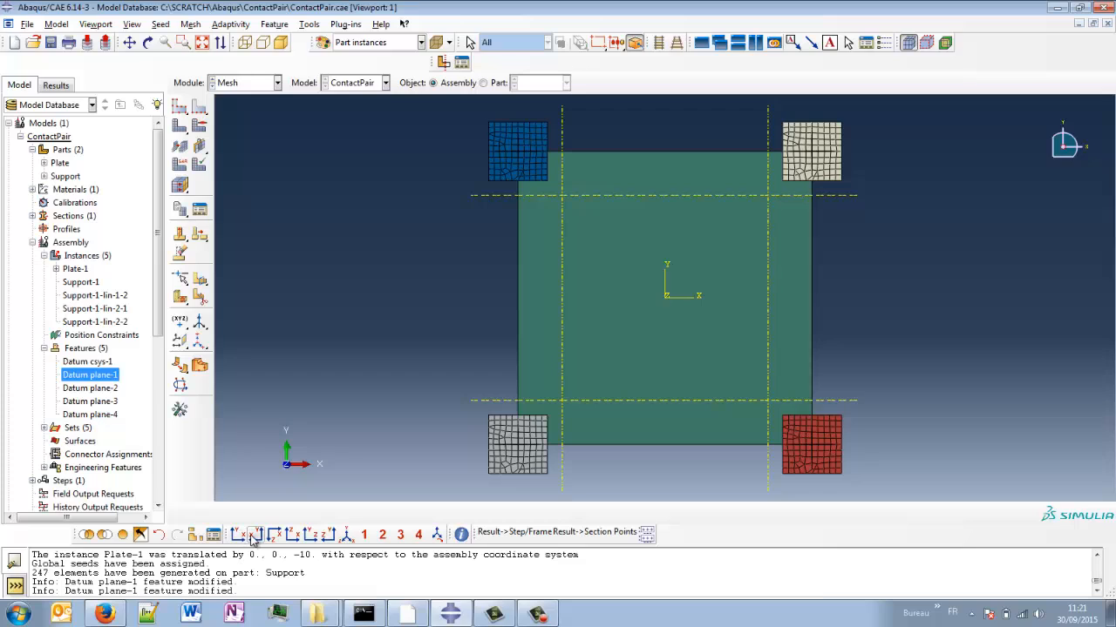
pyautogui.click(255, 534)
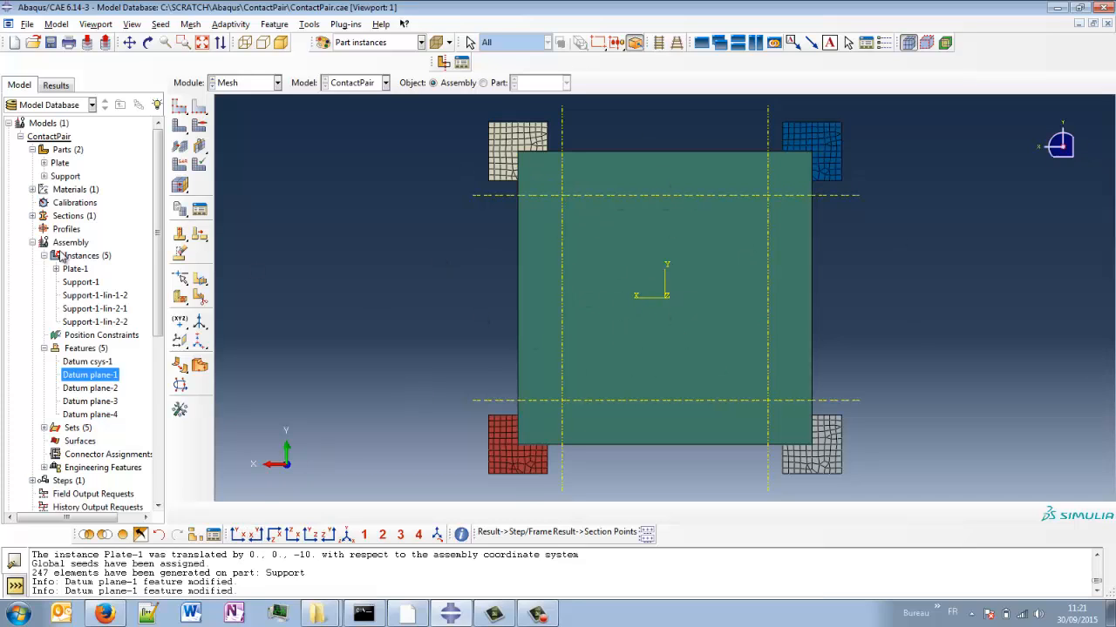
pyautogui.click(199, 299)
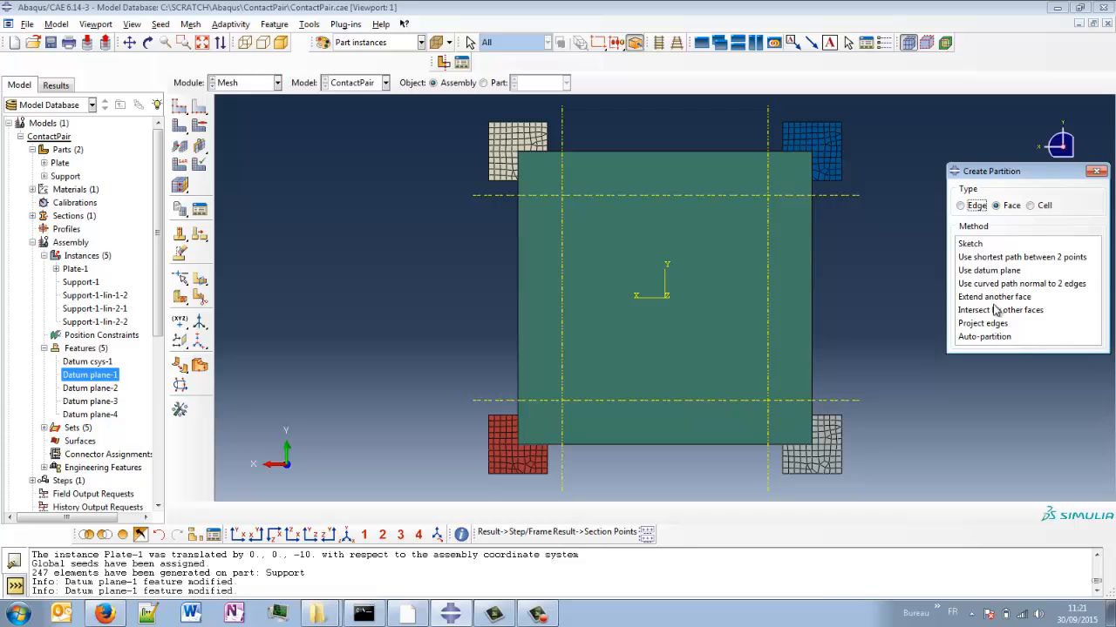
pyautogui.click(984, 271)
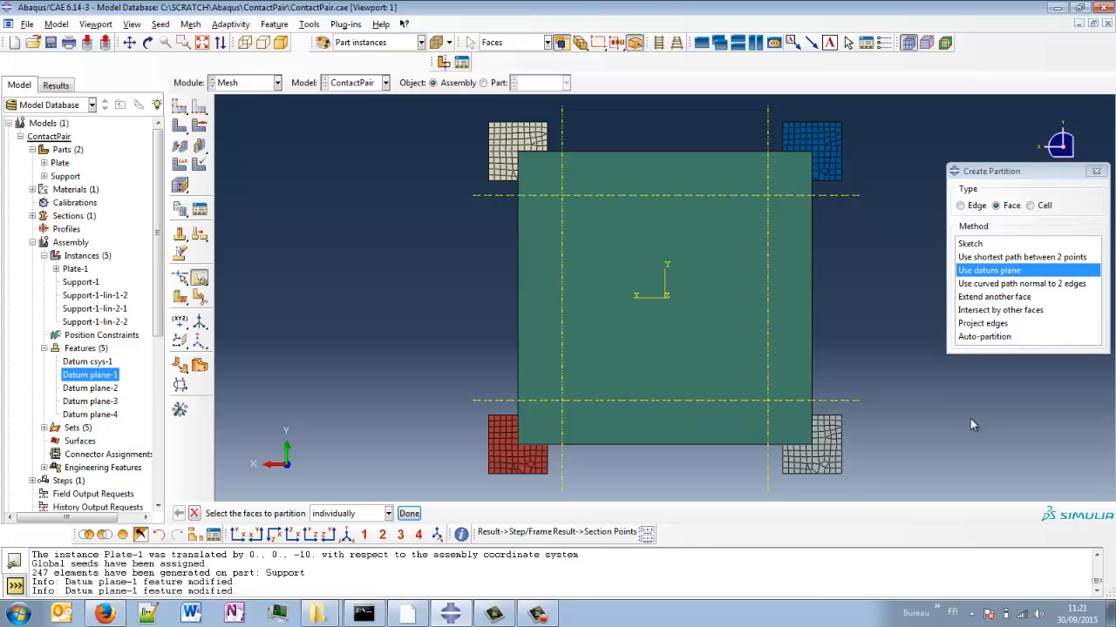
pyautogui.click(681, 361)
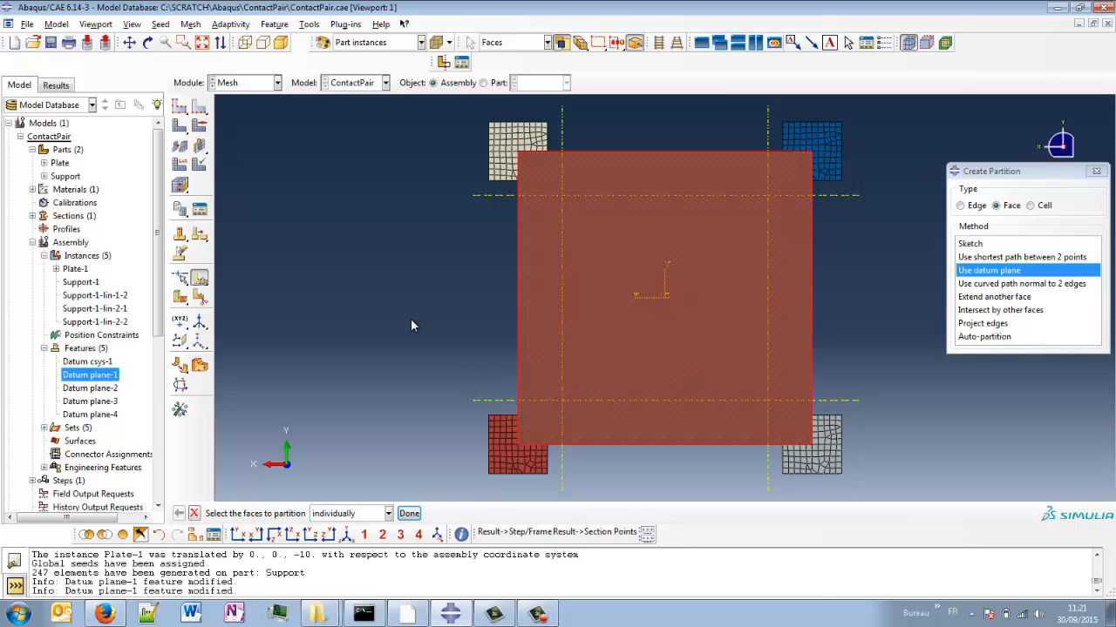
pyautogui.middleClick(411, 320)
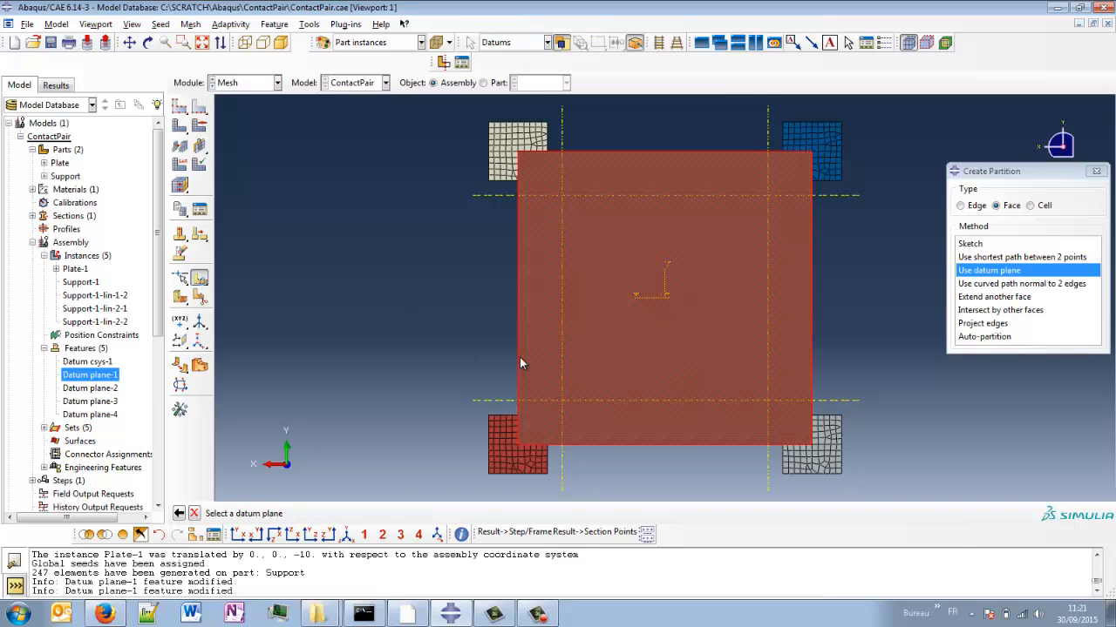
pyautogui.click(561, 343)
pyautogui.middleClick(422, 318)
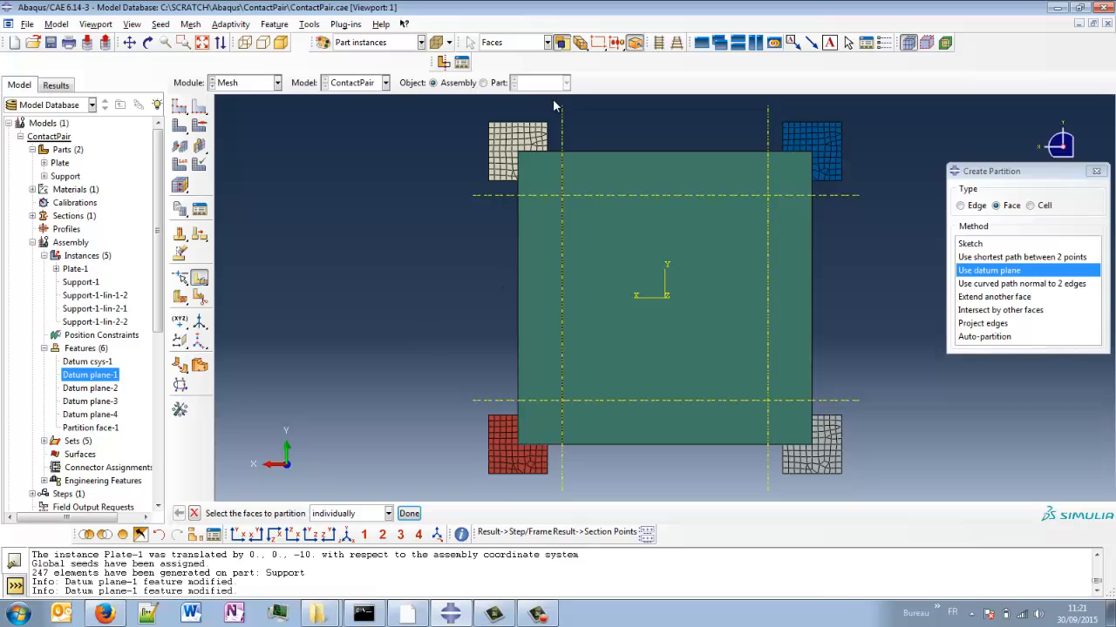
# Partition the larger remaining plate face with the YZ-parallel datum plane on the negative X side.
pyautogui.keyDown('ctrl'); pyautogui.keyDown('alt'); pyautogui.moveTo(600, 352); pyautogui.dragTo(596, 248); pyautogui.keyUp('alt'); pyautogui.keyUp('ctrl')
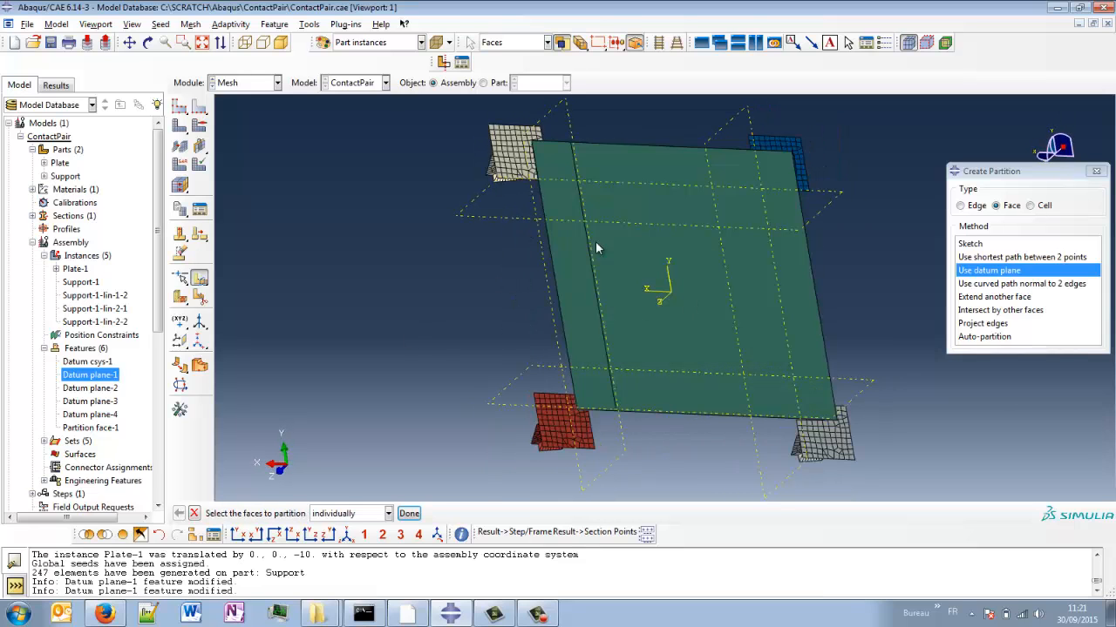
pyautogui.keyDown('ctrl'); pyautogui.keyDown('alt'); pyautogui.moveTo(724, 375); pyautogui.dragTo(779, 265); pyautogui.keyUp('alt'); pyautogui.keyUp('ctrl')
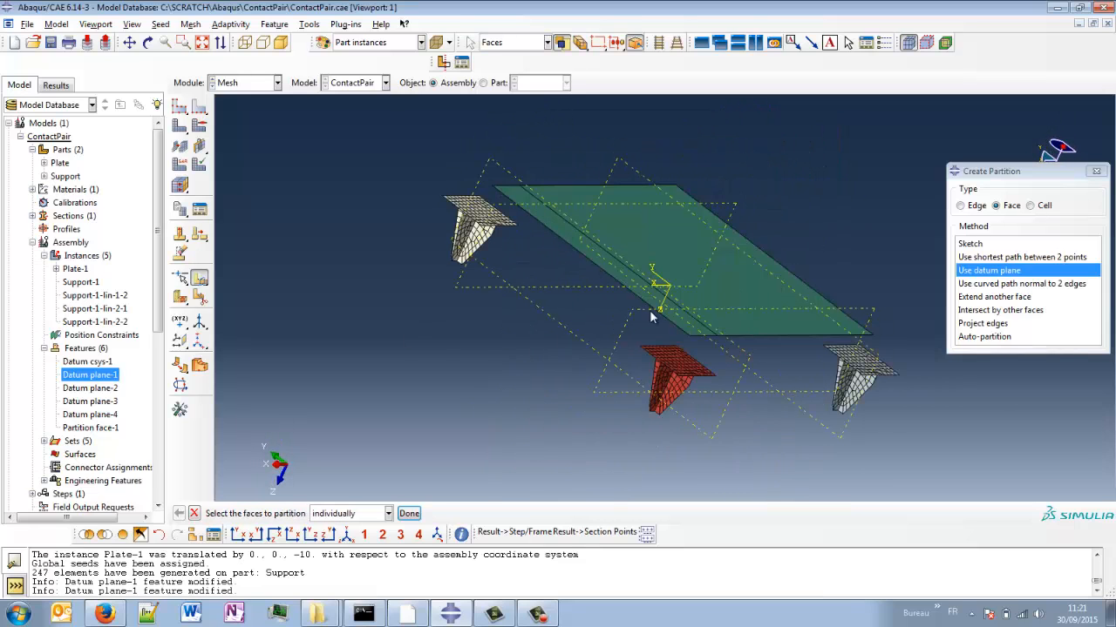
pyautogui.click(256, 535)
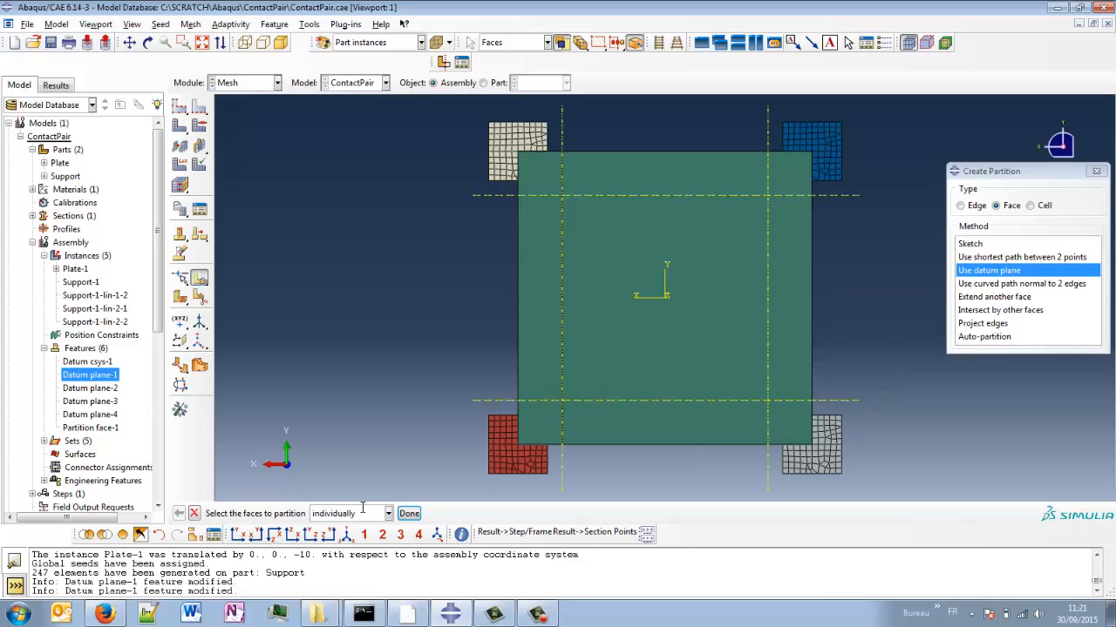
pyautogui.click(715, 366)
pyautogui.middleClick(914, 425)
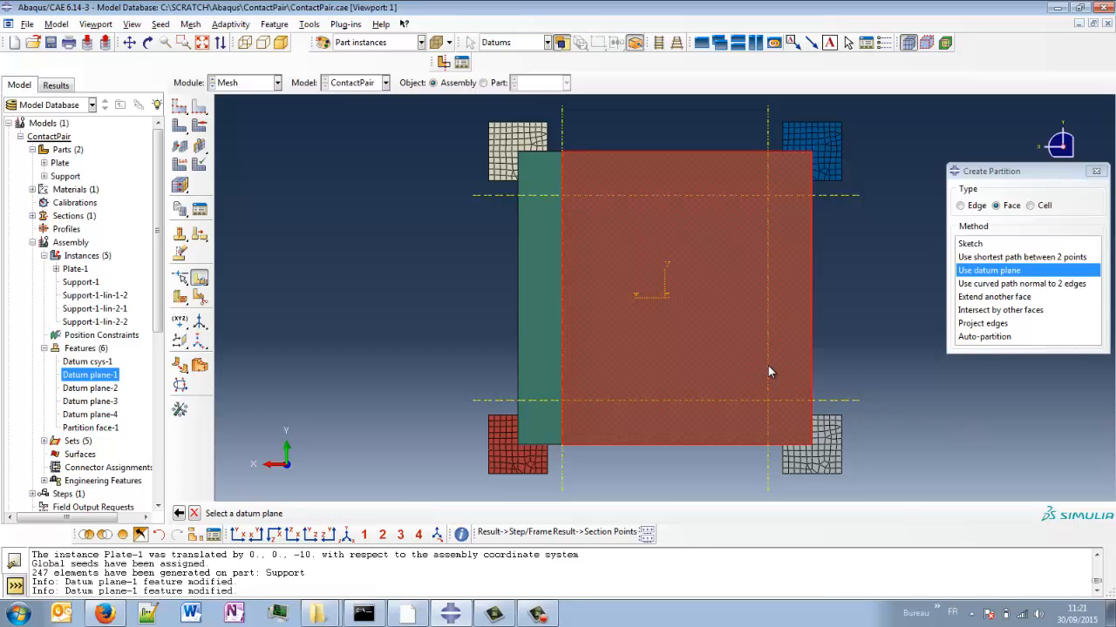
pyautogui.click(768, 372)
pyautogui.middleClick(922, 426)
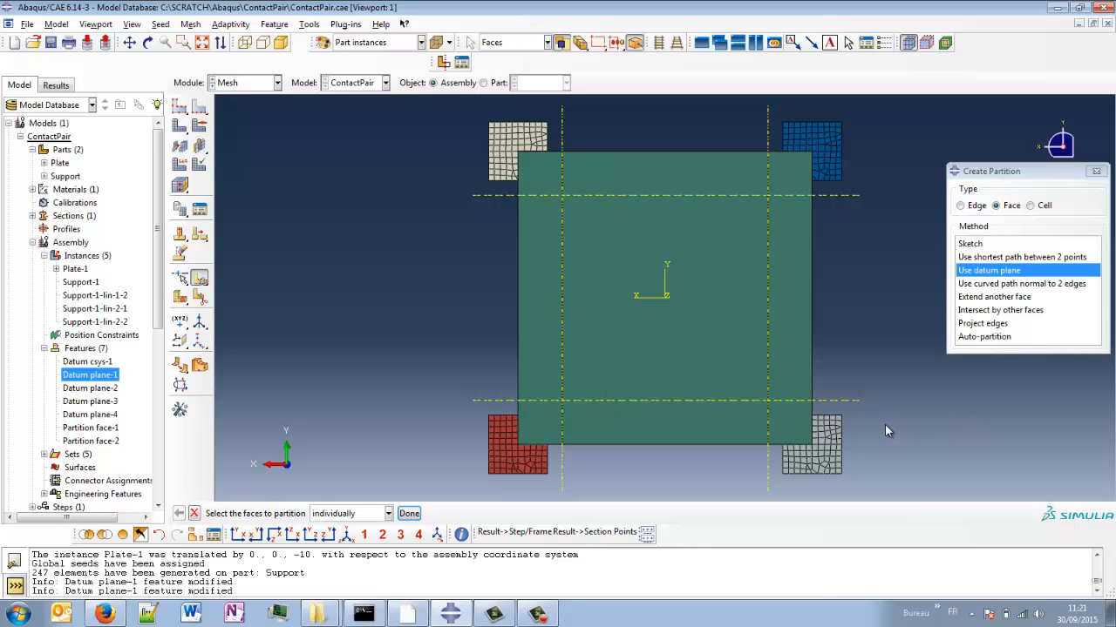
# Partition all three plate faces with the XZ-parallel datum plane on the positive Y side.
pyautogui.click(536, 174)
pyautogui.keyDown('shift'); pyautogui.click(632, 178); pyautogui.keyUp('shift')
pyautogui.keyDown('shift'); pyautogui.click(797, 178); pyautogui.keyUp('shift')
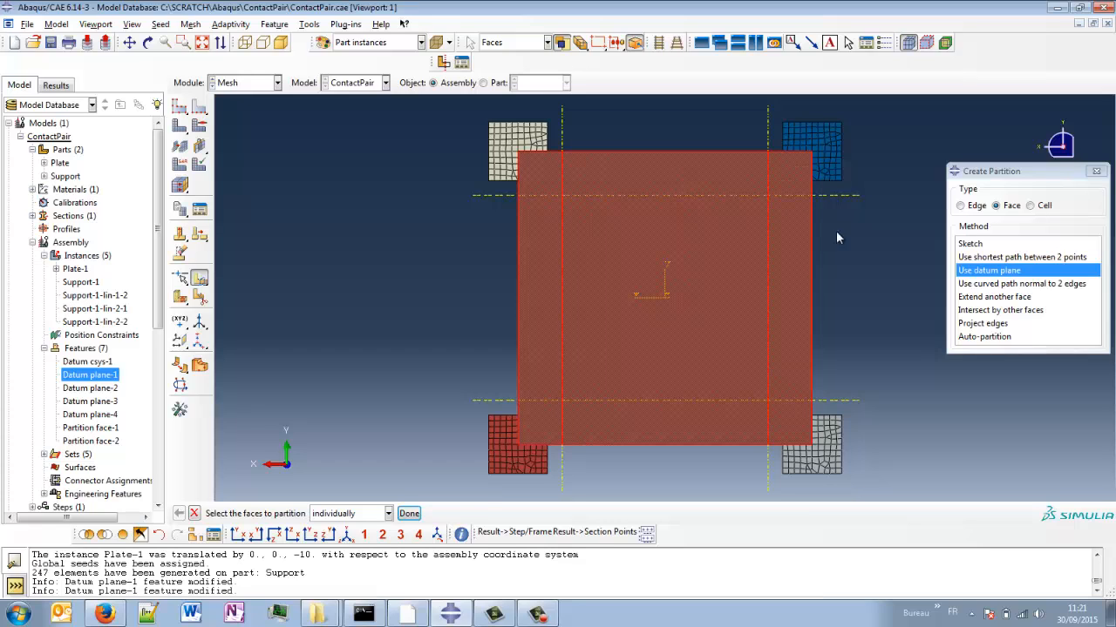
pyautogui.middleClick(858, 277)
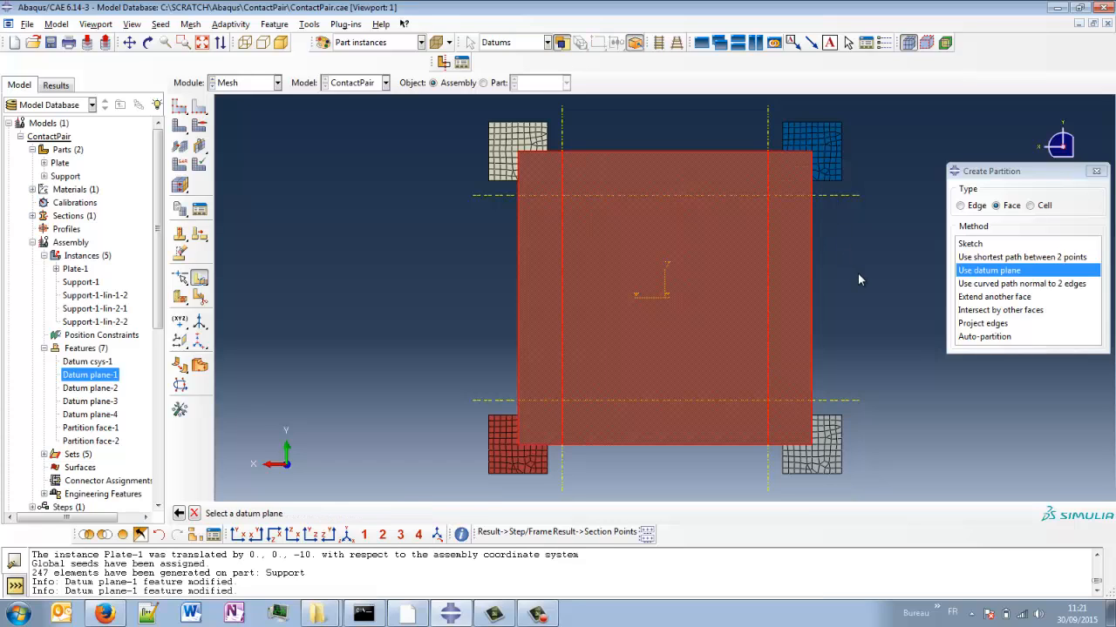
pyautogui.click(601, 195)
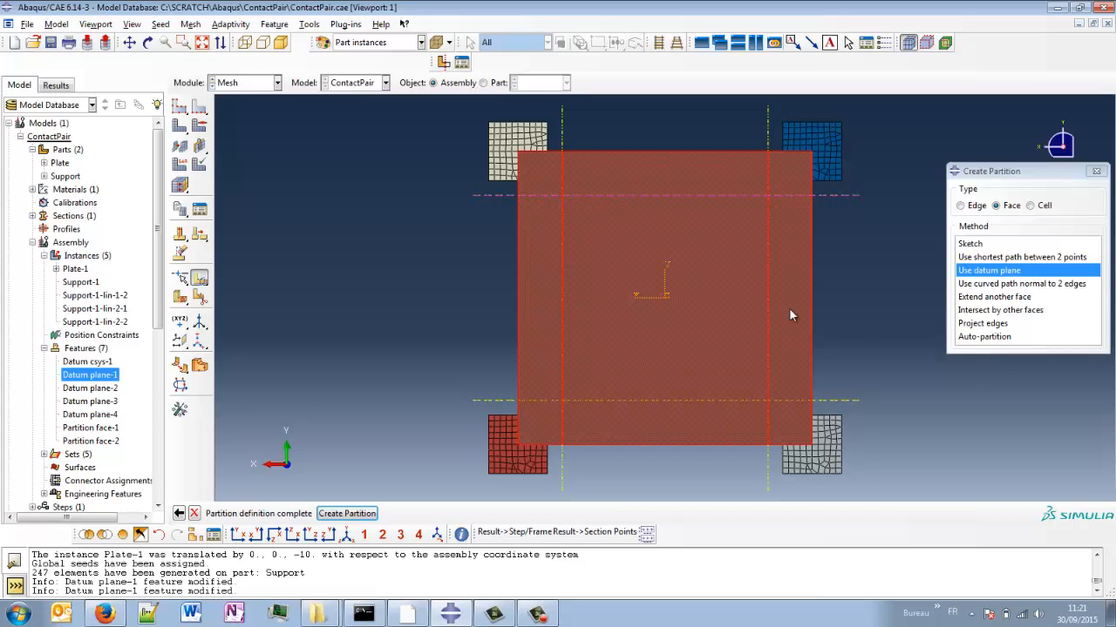
pyautogui.middleClick(858, 329)
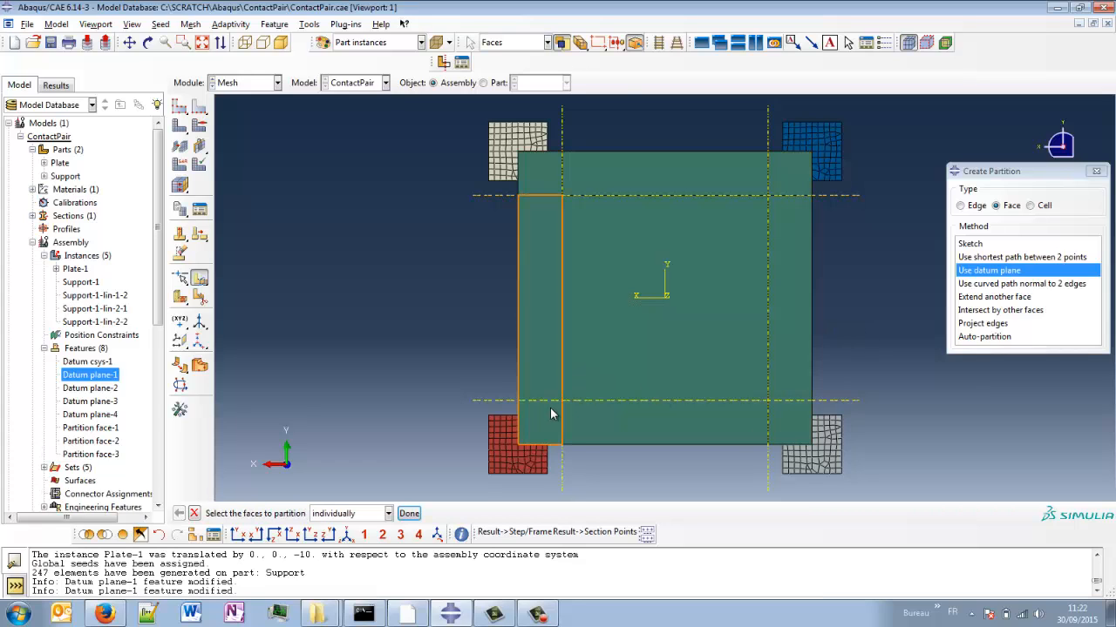
# Partition the three large plate faces with the XZ-parallel datum plane on the negative Y side and finish partitioning.
pyautogui.click(550, 414)
pyautogui.keyDown('shift'); pyautogui.click(630, 416); pyautogui.keyUp('shift')
pyautogui.keyDown('shift'); pyautogui.click(789, 418); pyautogui.keyUp('shift')
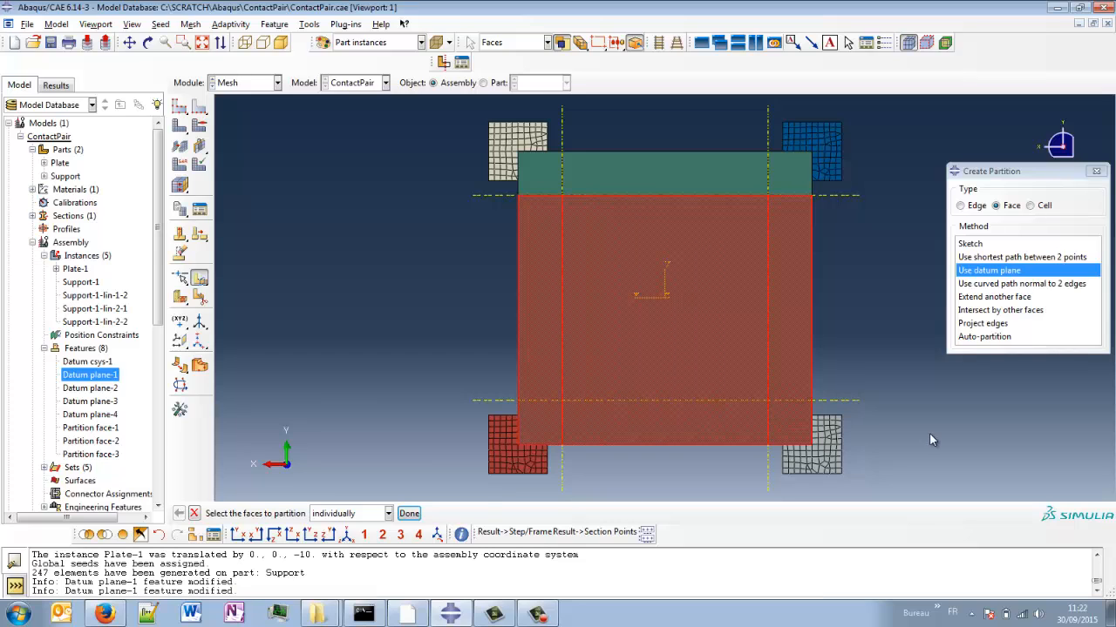
pyautogui.middleClick(929, 432)
pyautogui.click(616, 401)
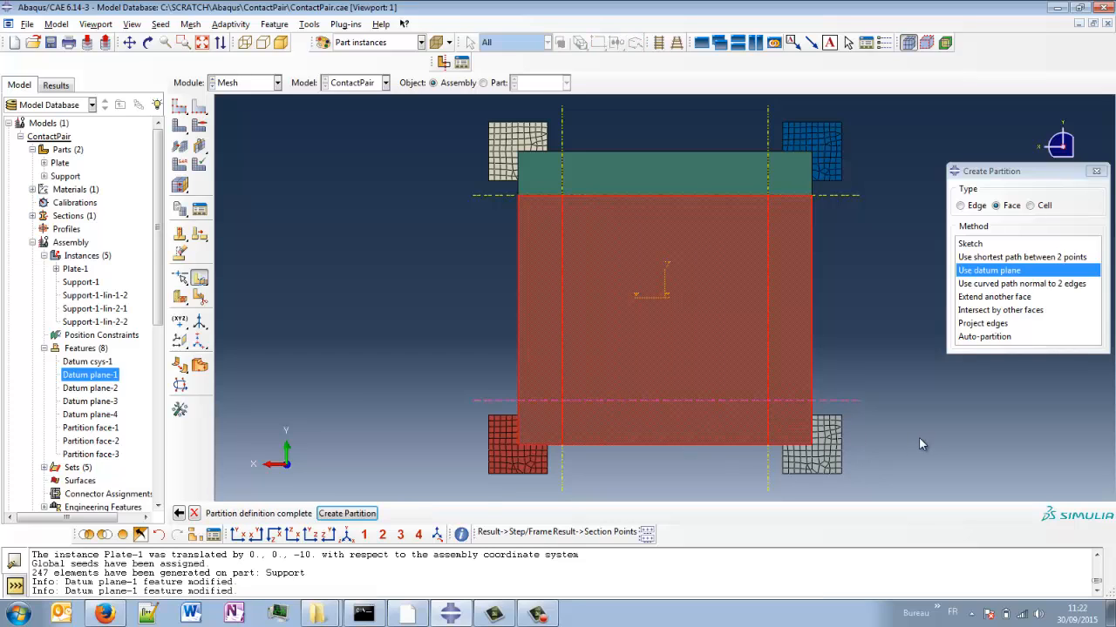
pyautogui.middleClick(922, 437)
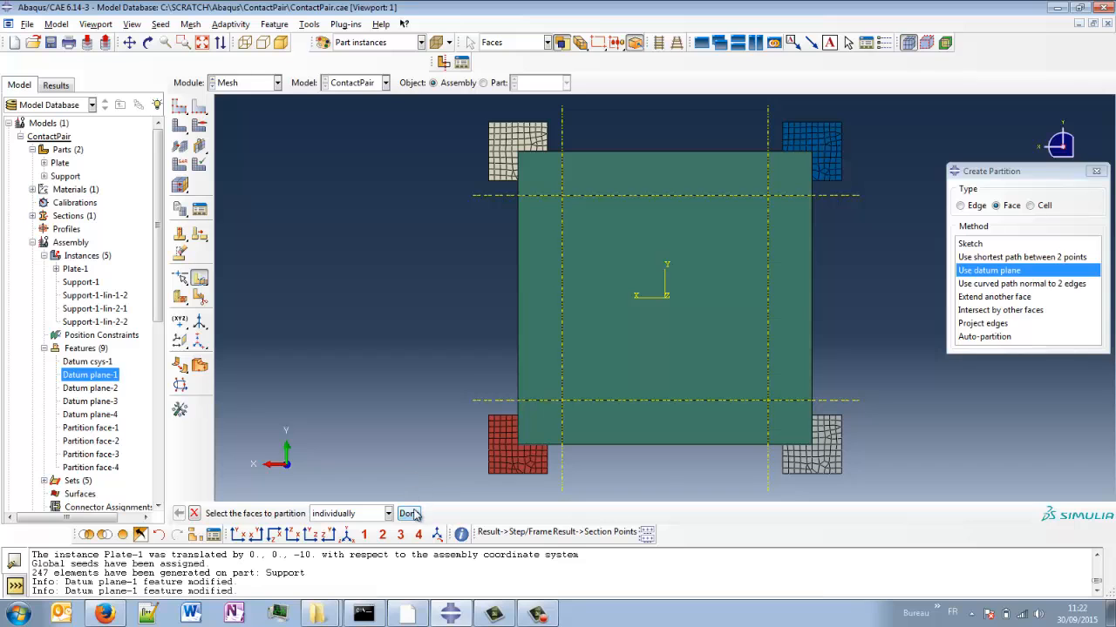
pyautogui.moveTo(658, 468)
pyautogui.keyDown('ctrl'); pyautogui.keyDown('alt'); pyautogui.mouseDown()
pyautogui.moveTo(715, 362)
pyautogui.moveTo(674, 352)
pyautogui.mouseUp(); pyautogui.keyUp('alt'); pyautogui.keyUp('ctrl')
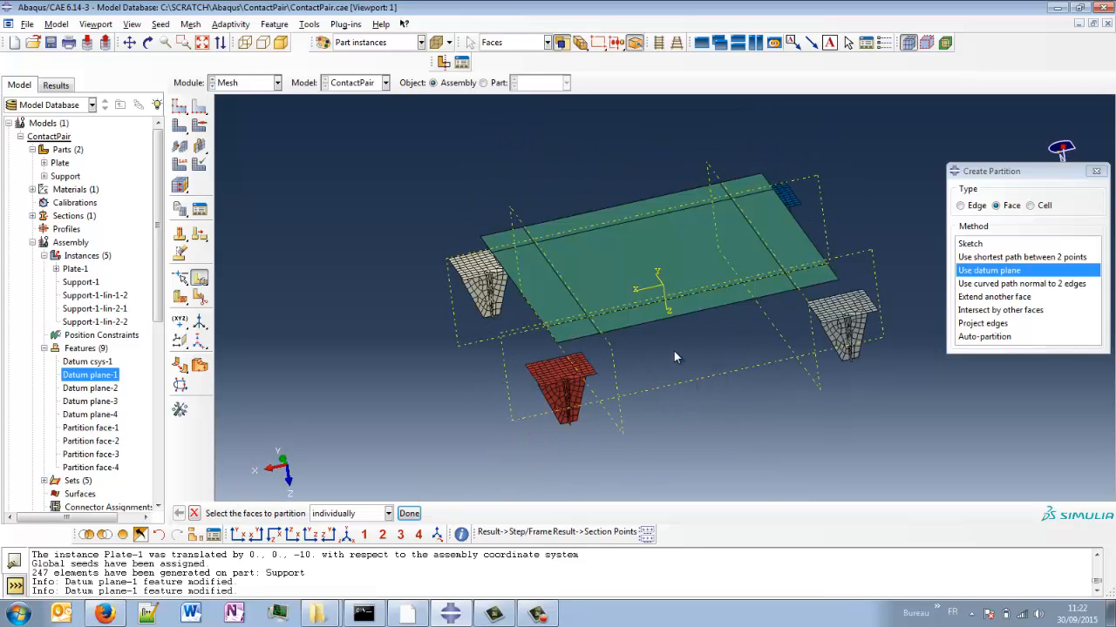
pyautogui.click(407, 514)
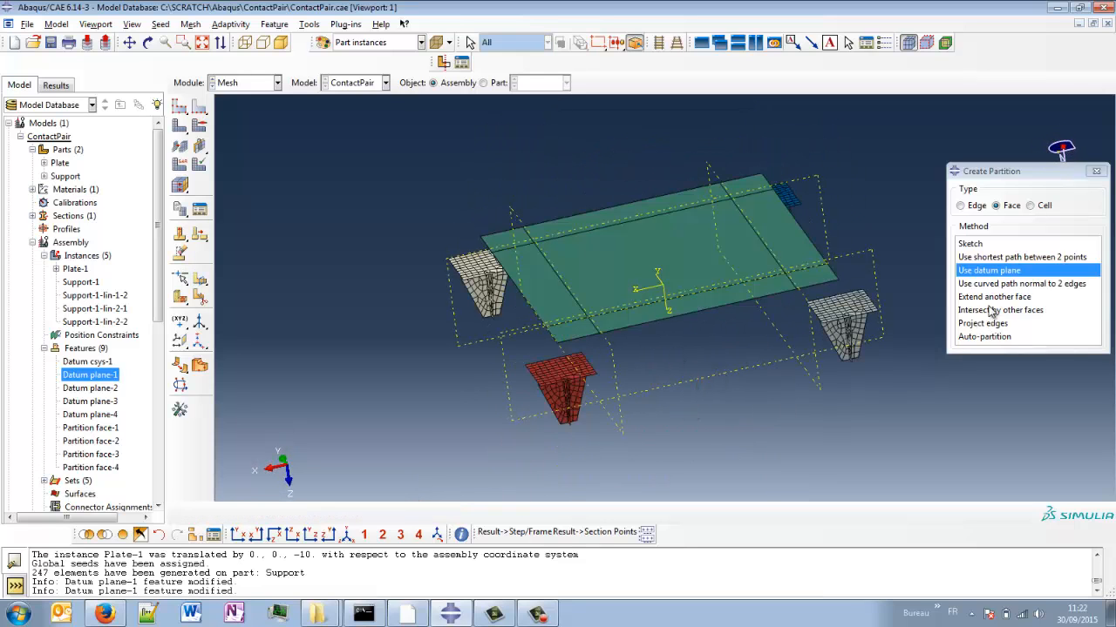
pyautogui.click(1095, 170)
# Start a display group selection by datum names.
pyautogui.moveTo(762, 363)
pyautogui.keyDown('ctrl'); pyautogui.keyDown('alt'); pyautogui.mouseDown(button='middle')
pyautogui.moveTo(730, 369)
pyautogui.moveTo(672, 343)
pyautogui.moveTo(621, 421)
pyautogui.mouseUp(button='middle'); pyautogui.keyUp('alt'); pyautogui.keyUp('ctrl')
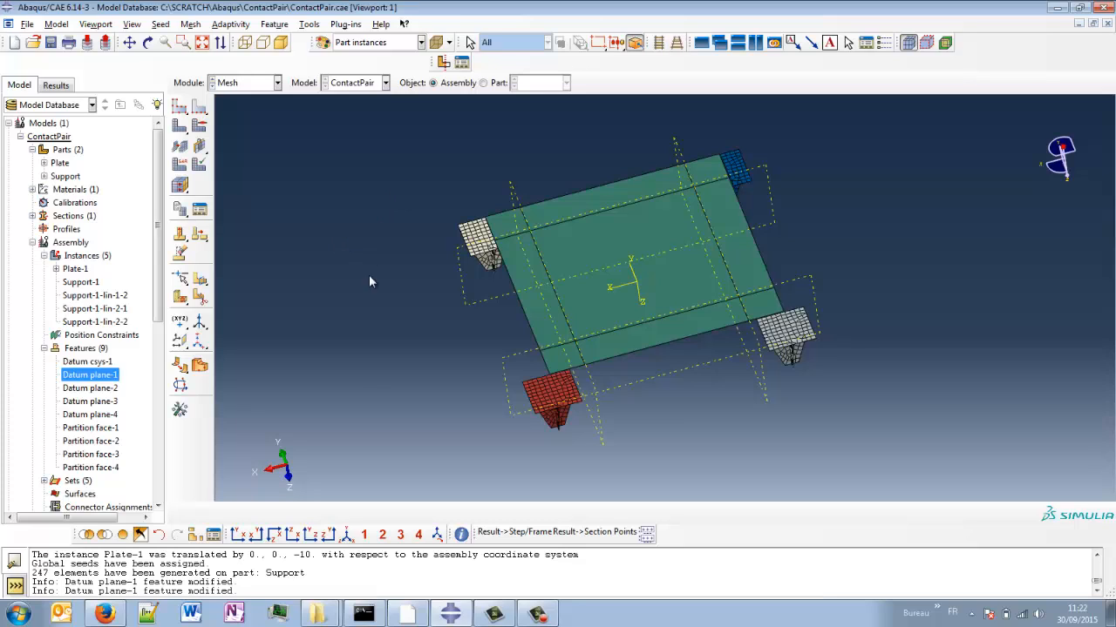
pyautogui.click(195, 535)
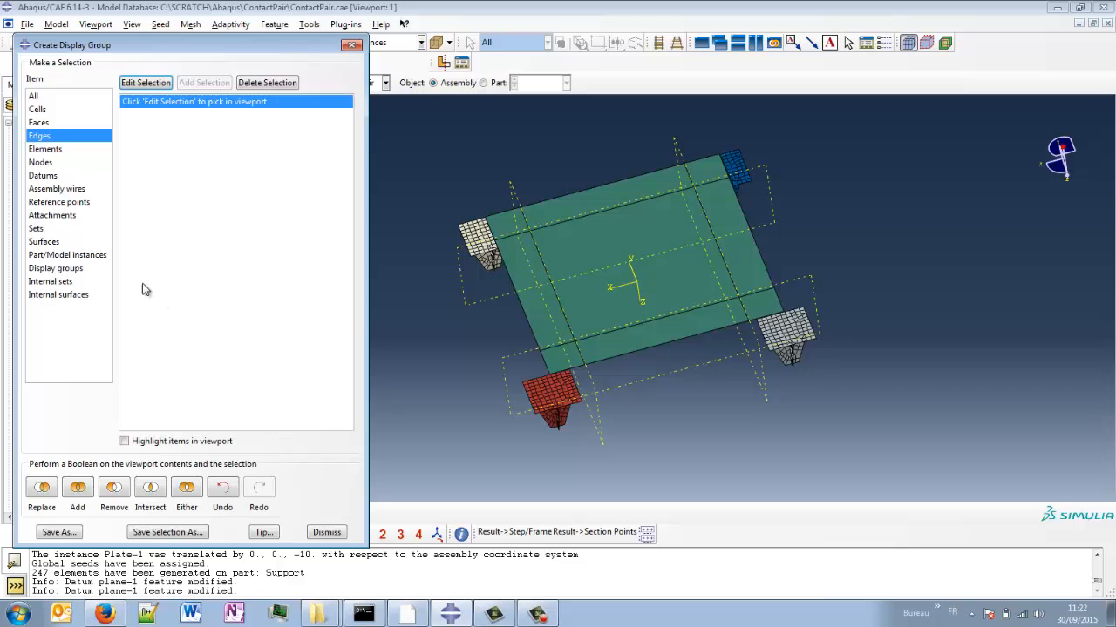
pyautogui.click(47, 177)
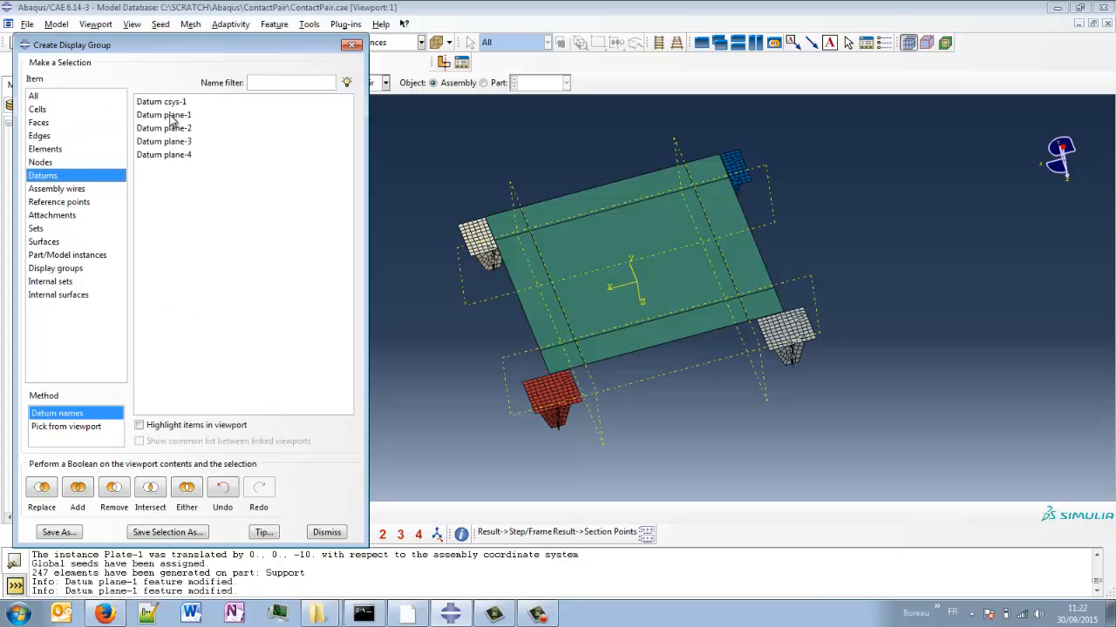
# Remove the four datum planes and the datum coordinate system from the displayed assembly.
pyautogui.click(175, 115)
pyautogui.keyDown('shift'); pyautogui.click(174, 154); pyautogui.keyUp('shift')
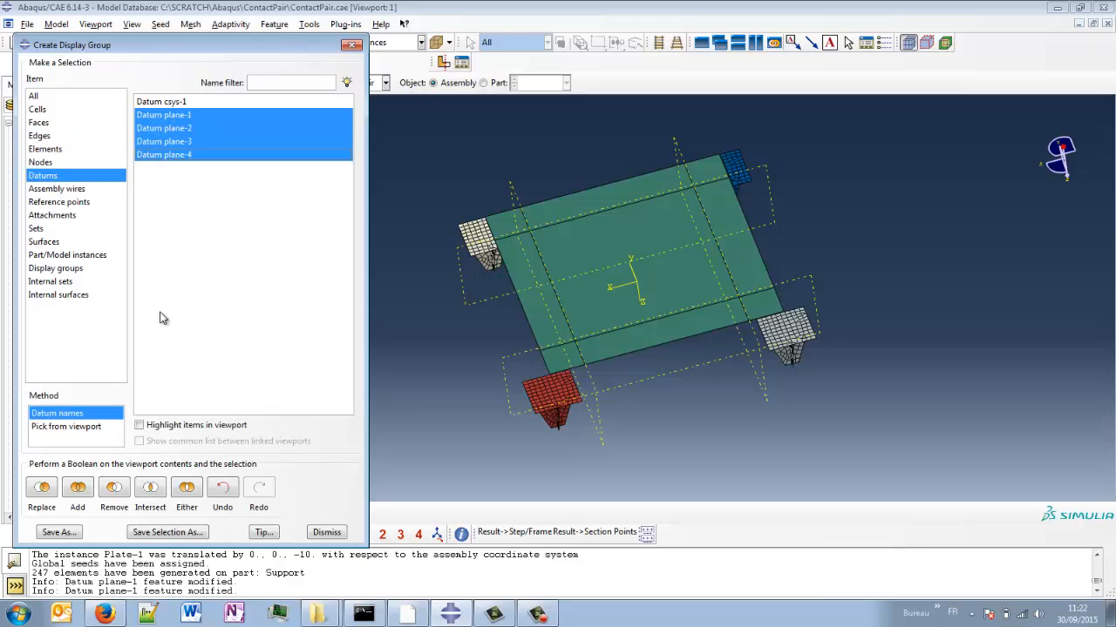
pyautogui.click(114, 487)
pyautogui.click(153, 102)
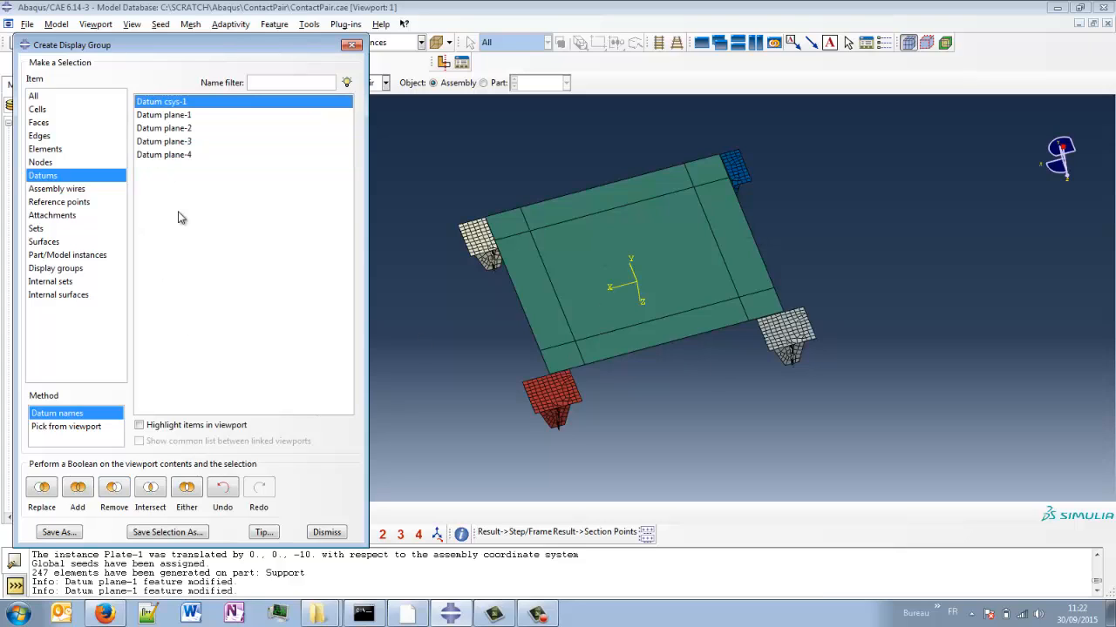
pyautogui.click(123, 493)
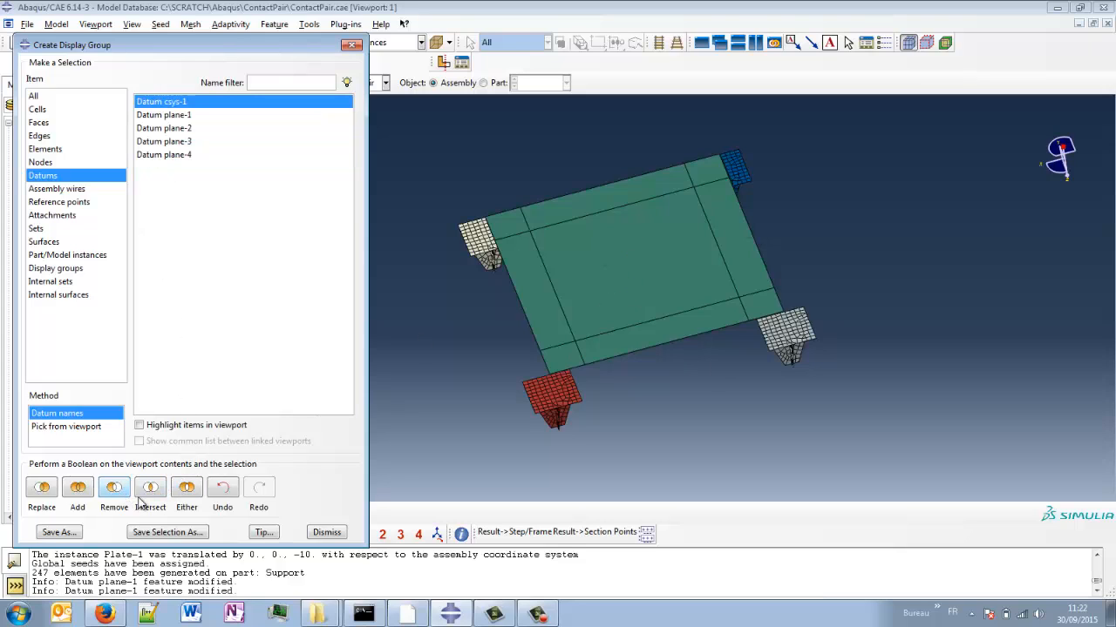
pyautogui.click(323, 533)
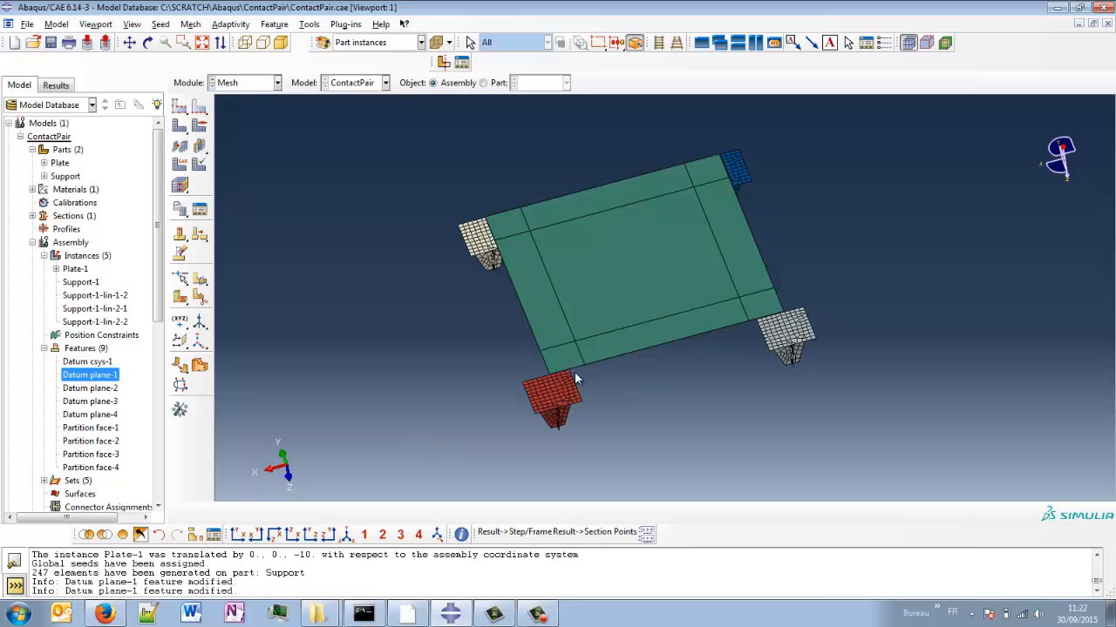
# Assign global seeds with an approximate size of 5 to the plate instance.
pyautogui.moveTo(590, 357)
pyautogui.keyDown('ctrl'); pyautogui.keyDown('alt'); pyautogui.mouseDown()
pyautogui.moveTo(629, 328)
pyautogui.moveTo(624, 274)
pyautogui.mouseUp(); pyautogui.keyUp('alt'); pyautogui.keyUp('ctrl')
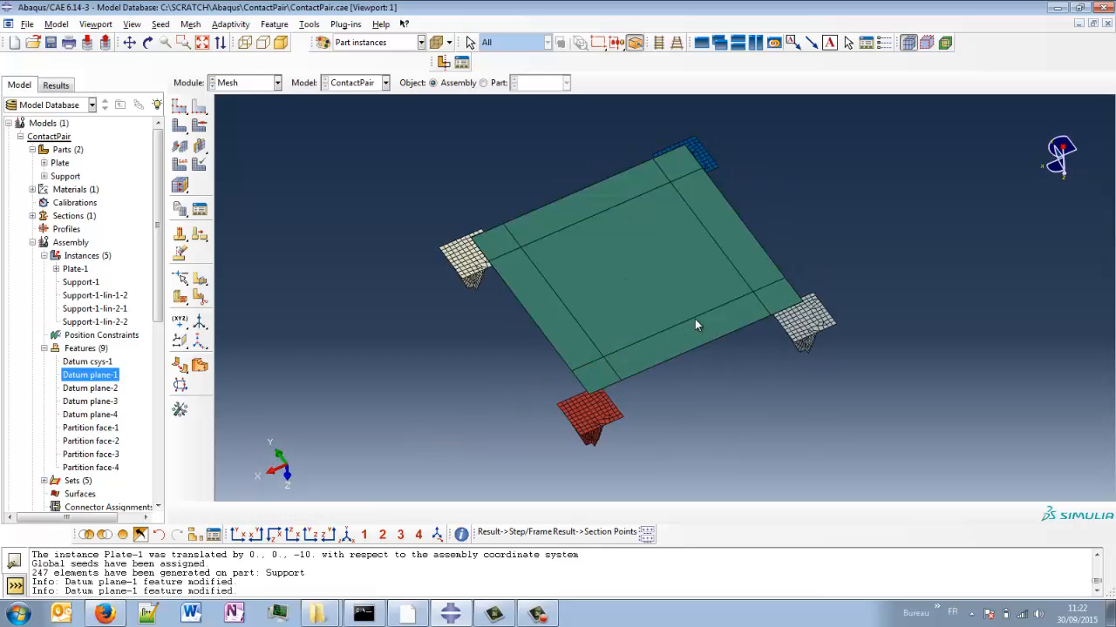
pyautogui.keyDown('ctrl'); pyautogui.keyDown('alt'); pyautogui.moveTo(695, 325); pyautogui.dragTo(592, 369, button='middle'); pyautogui.keyUp('alt'); pyautogui.keyUp('ctrl')
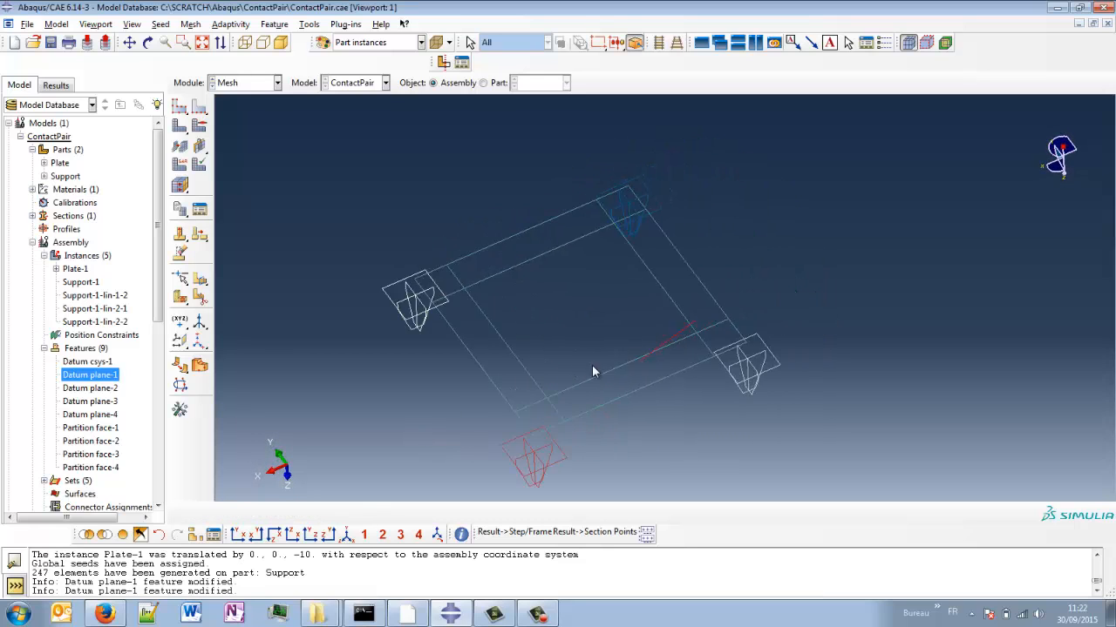
pyautogui.click(179, 108)
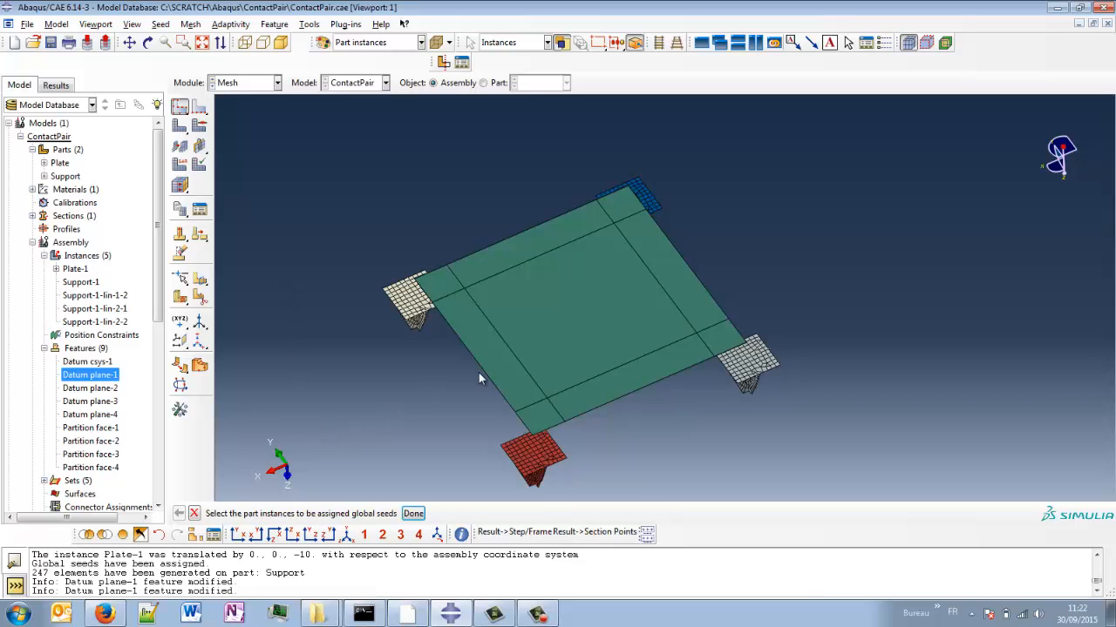
pyautogui.click(587, 347)
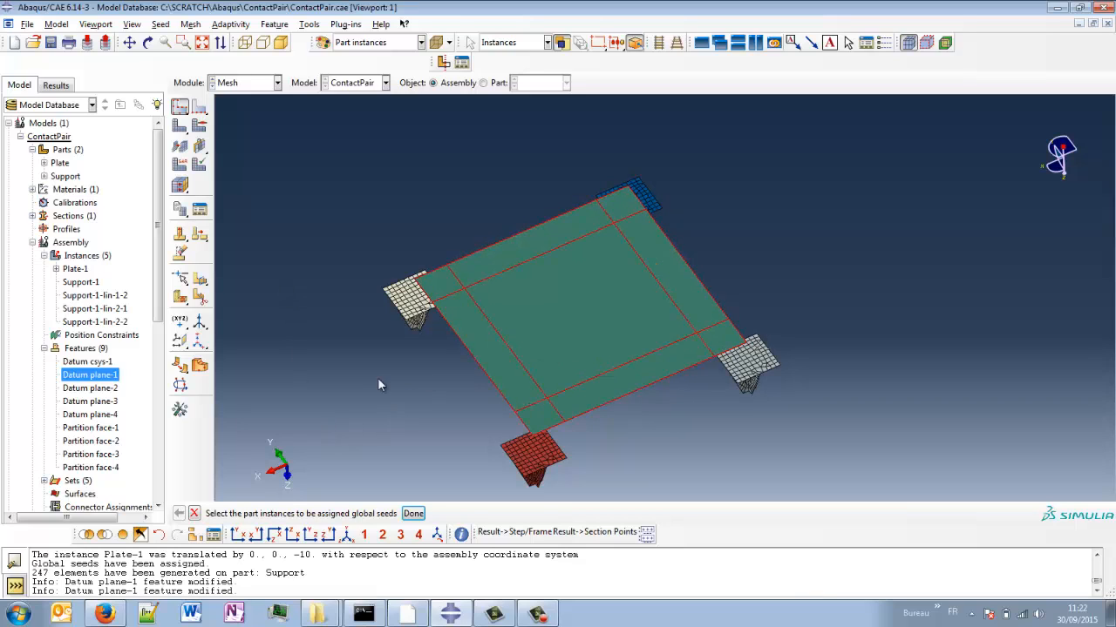
pyautogui.middleClick(326, 397)
pyautogui.doubleClick(381, 136)
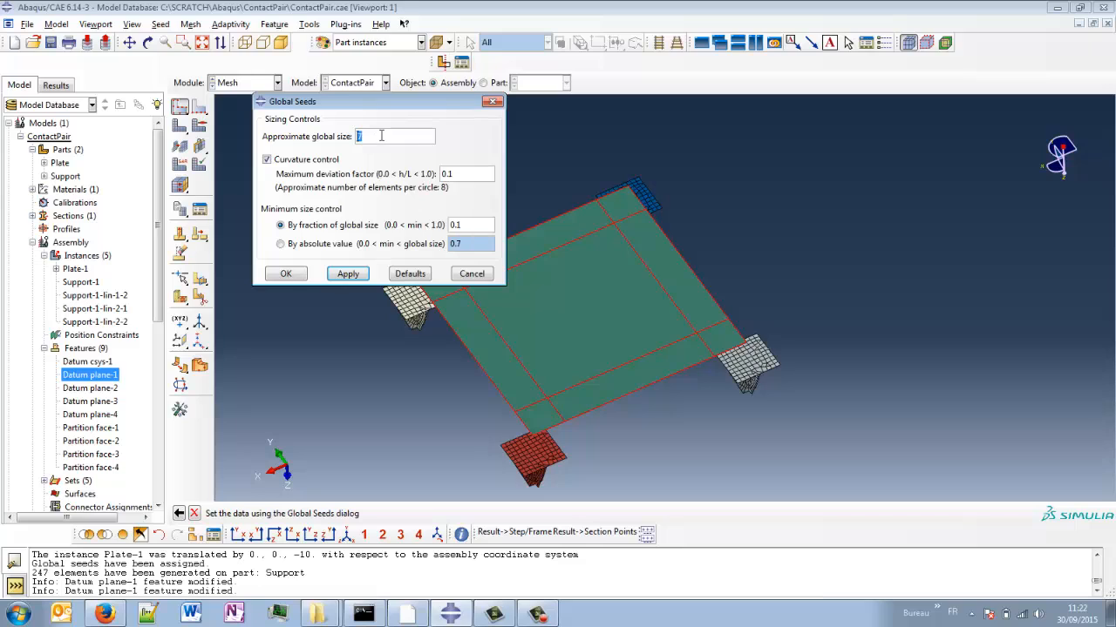
pyautogui.write('5')
pyautogui.click(346, 275)
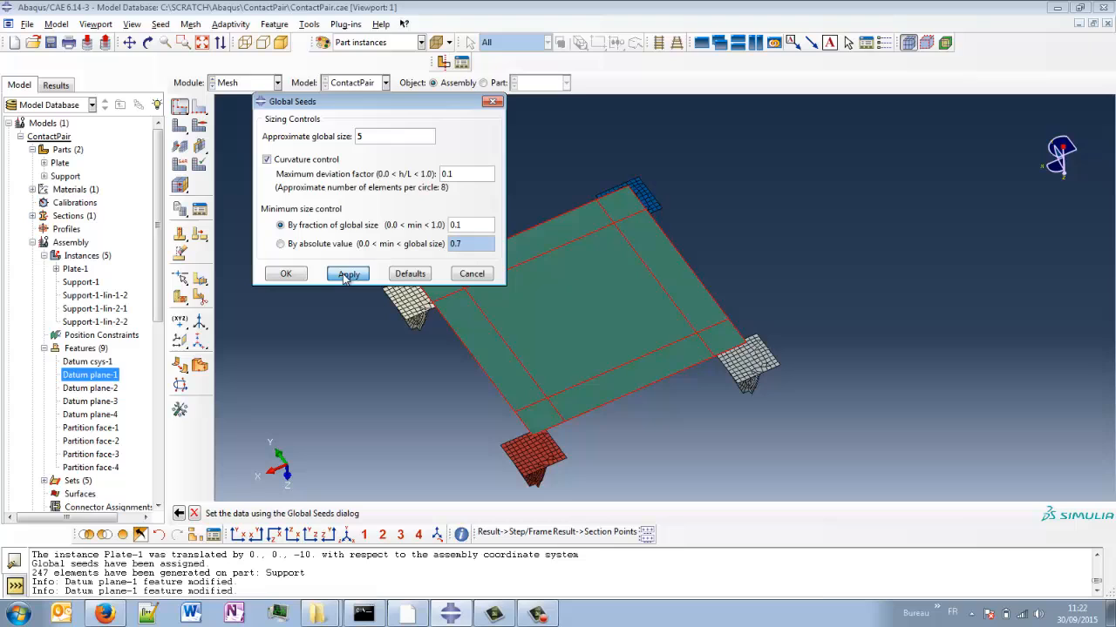
pyautogui.click(287, 275)
# Mesh the plate instance in the assembly.
pyautogui.click(180, 124)
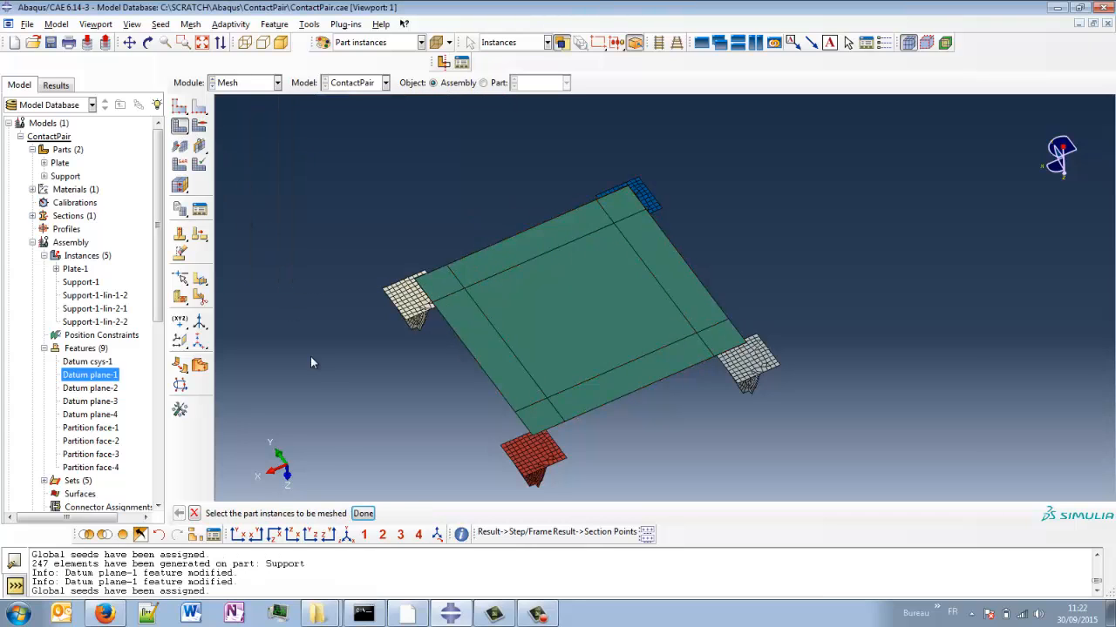
pyautogui.click(560, 328)
pyautogui.middleClick(375, 388)
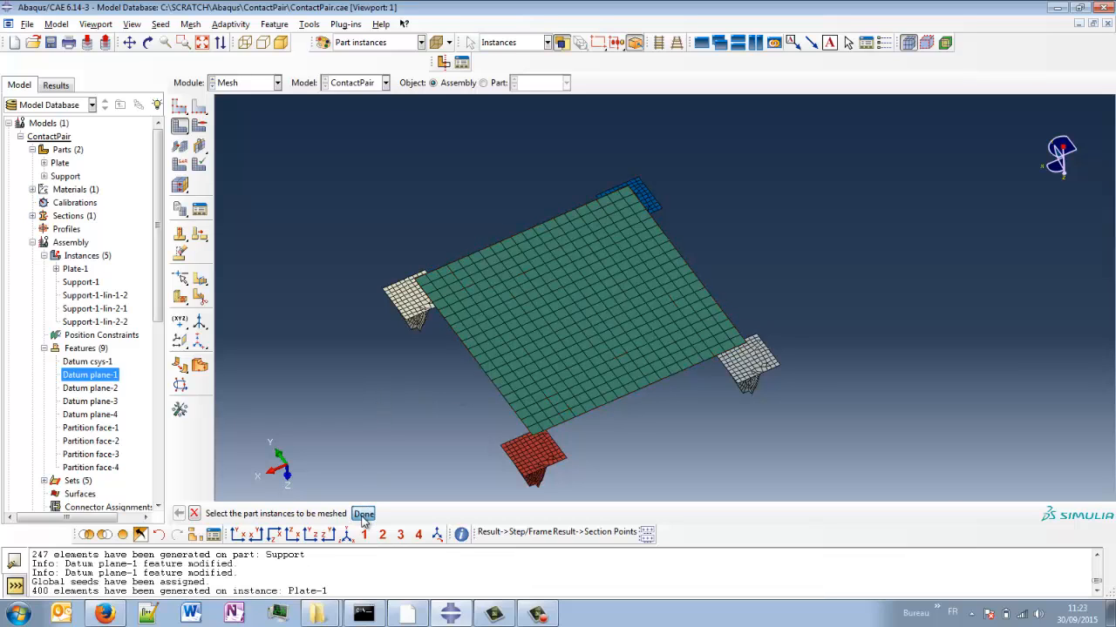
pyautogui.middleClick(377, 420)
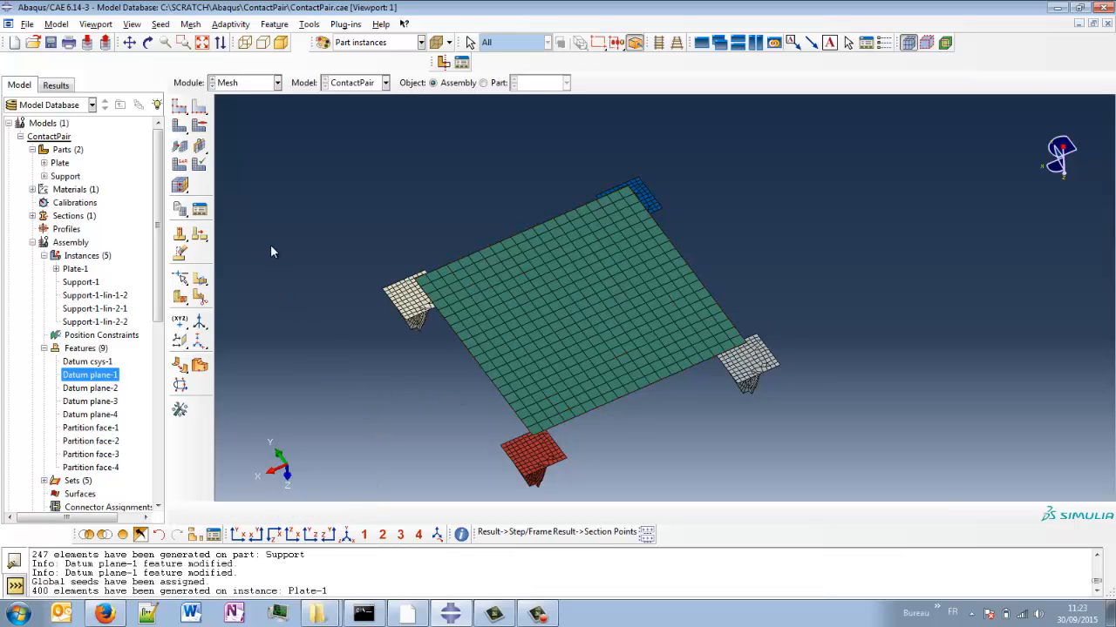
# Assign the fully integrated linear S4 shell element type to all faces of the plate by disabling reduced integration.
pyautogui.click(181, 167)
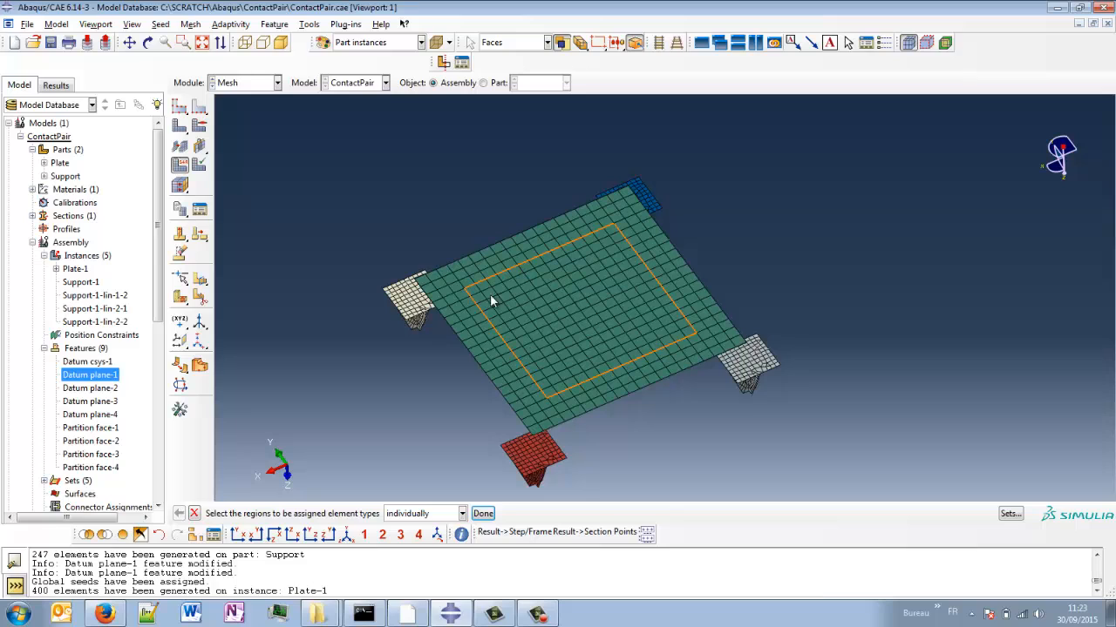
pyautogui.click(517, 261)
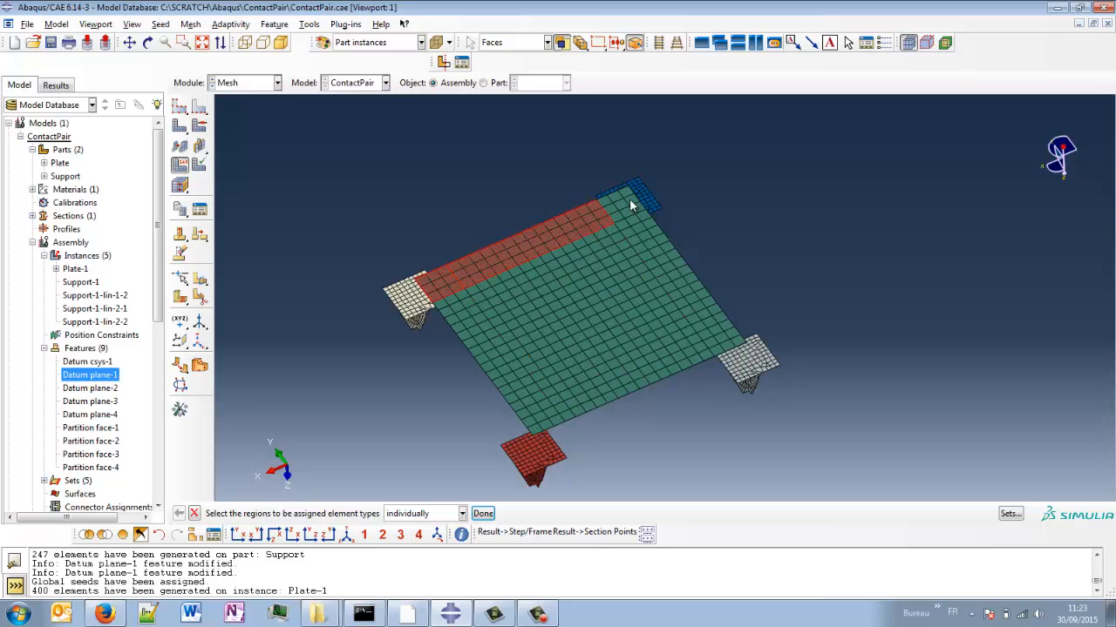
pyautogui.keyDown('shift'); pyautogui.click(698, 330); pyautogui.keyUp('shift')
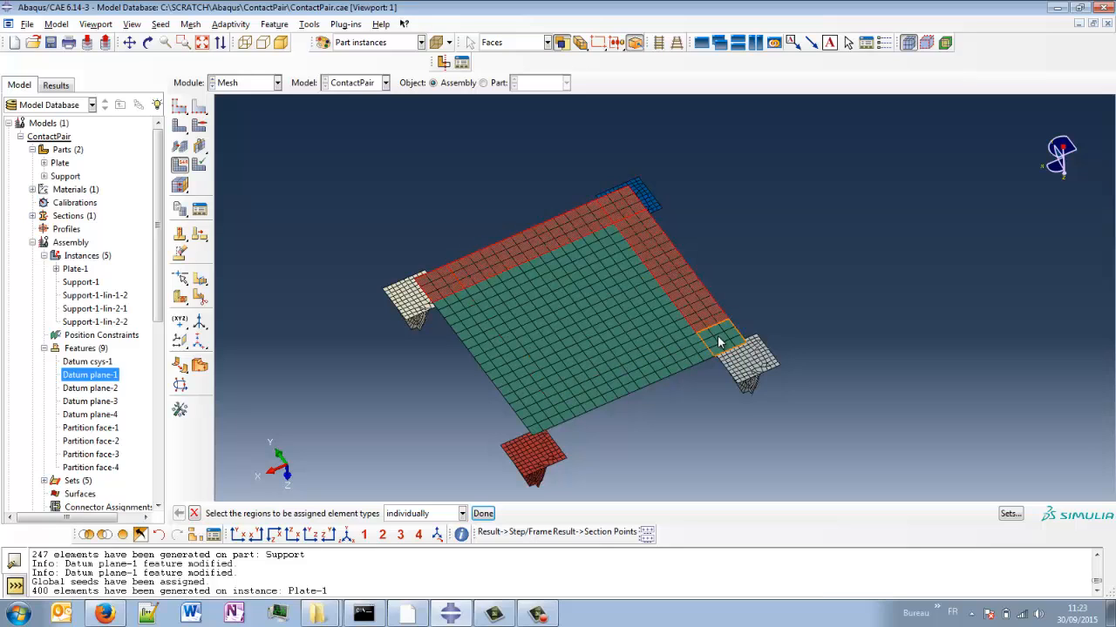
pyautogui.keyDown('shift'); pyautogui.click(668, 372); pyautogui.keyUp('shift')
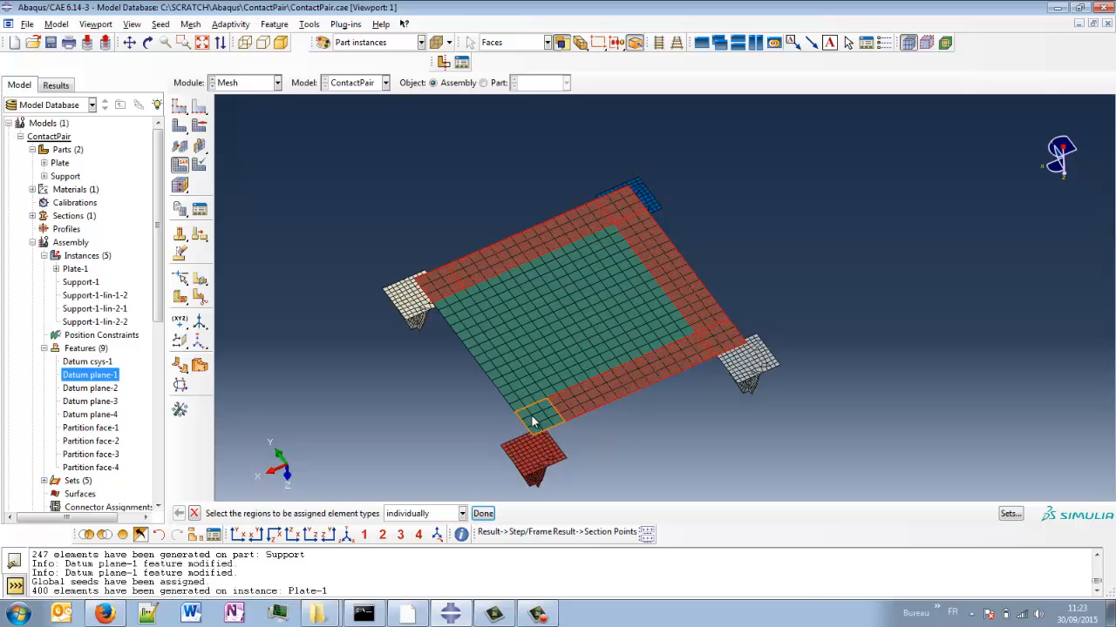
pyautogui.keyDown('shift'); pyautogui.click(503, 363); pyautogui.keyUp('shift')
pyautogui.keyDown('shift'); pyautogui.click(556, 325); pyautogui.keyUp('shift')
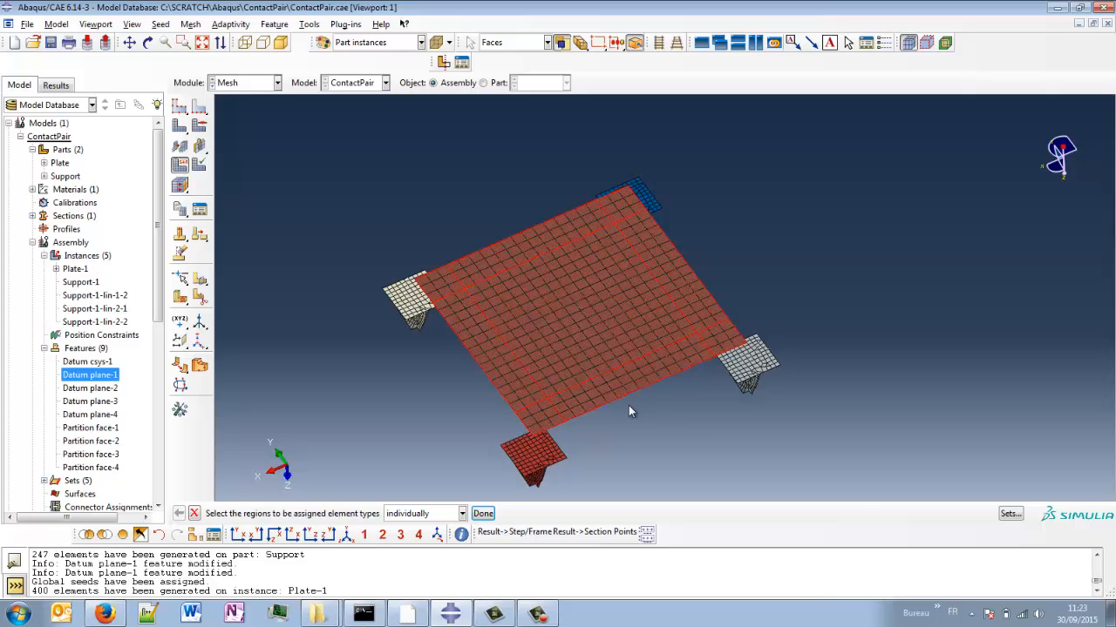
pyautogui.middleClick(653, 411)
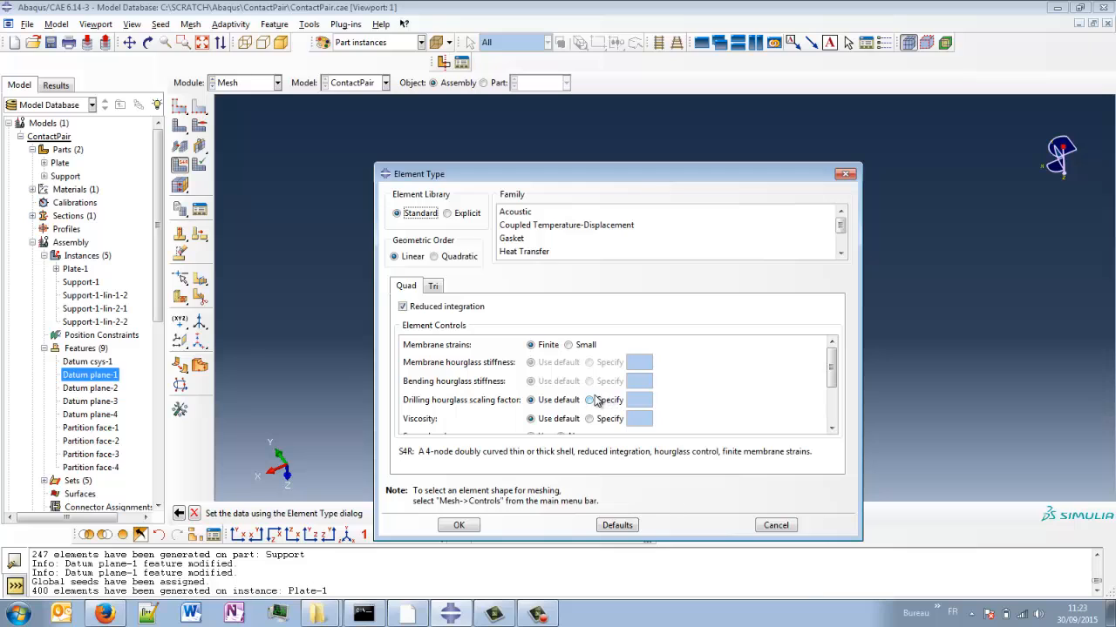
pyautogui.click(434, 309)
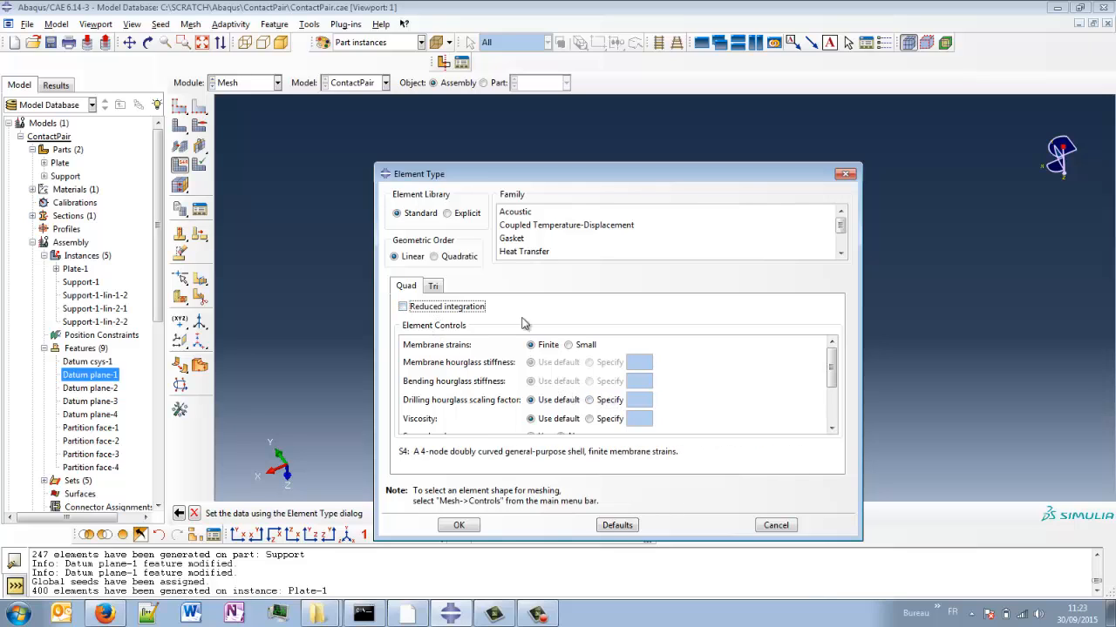
pyautogui.click(459, 525)
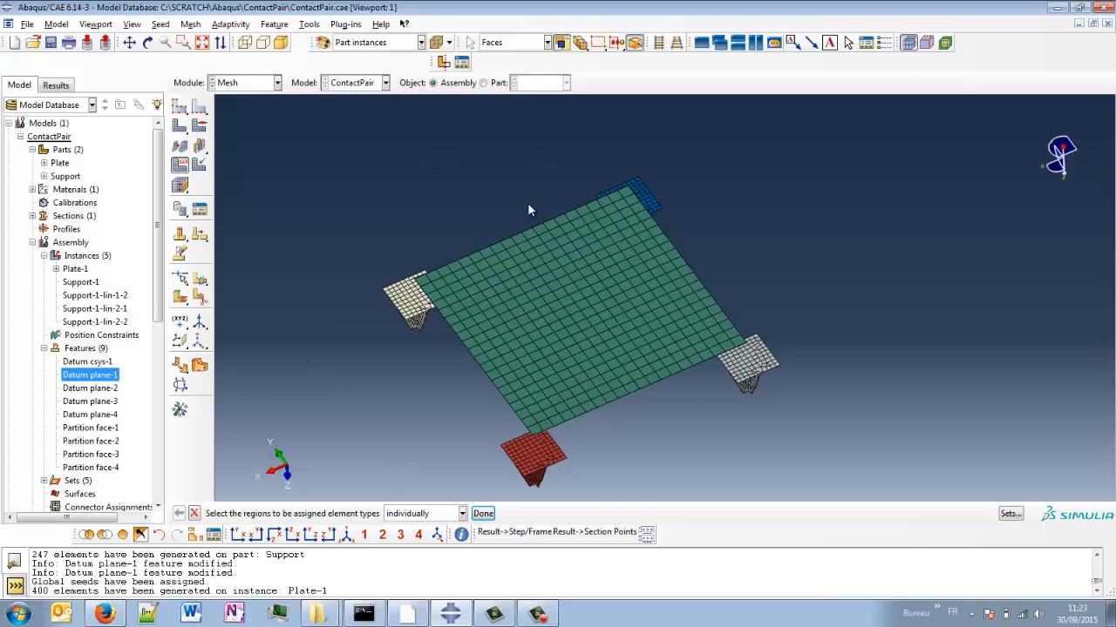
pyautogui.click(483, 515)
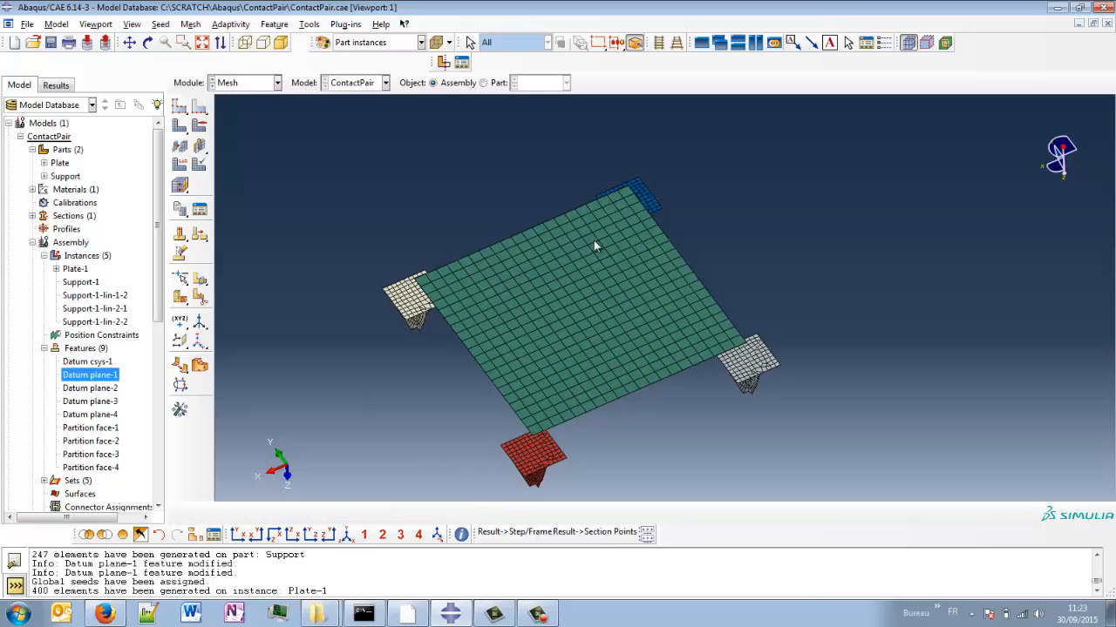
# Save the ContactPair model database.
pyautogui.scroll(-2, 375, 352)
pyautogui.keyDown('ctrl'); pyautogui.keyDown('alt'); pyautogui.moveTo(411, 369); pyautogui.dragTo(443, 349, button='middle'); pyautogui.keyUp('alt'); pyautogui.keyUp('ctrl')
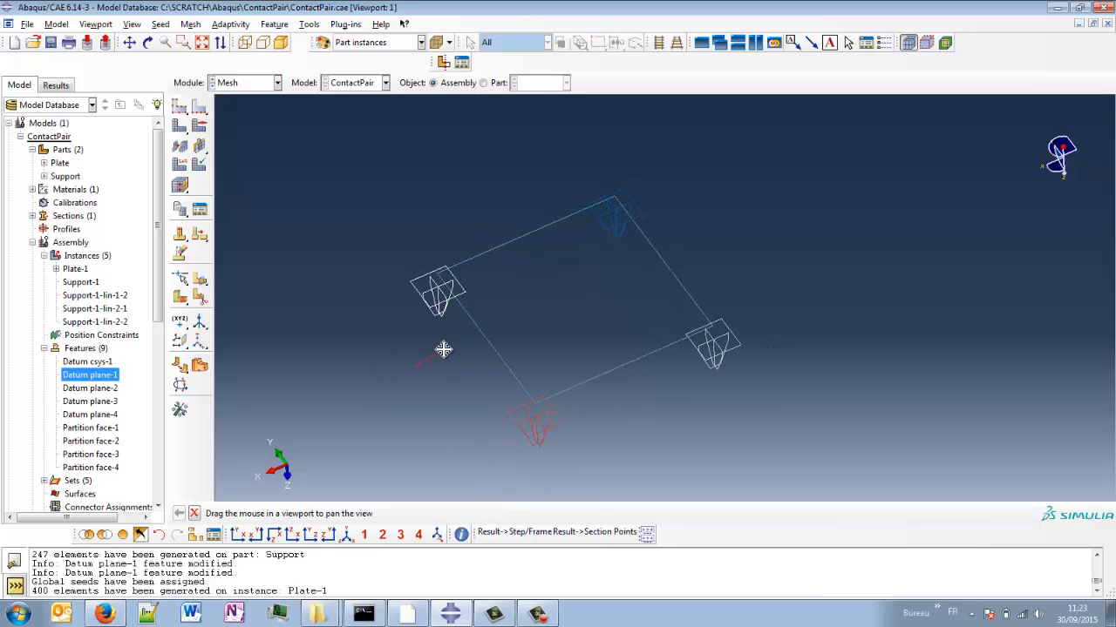
pyautogui.hotkey('ctrl', 's')
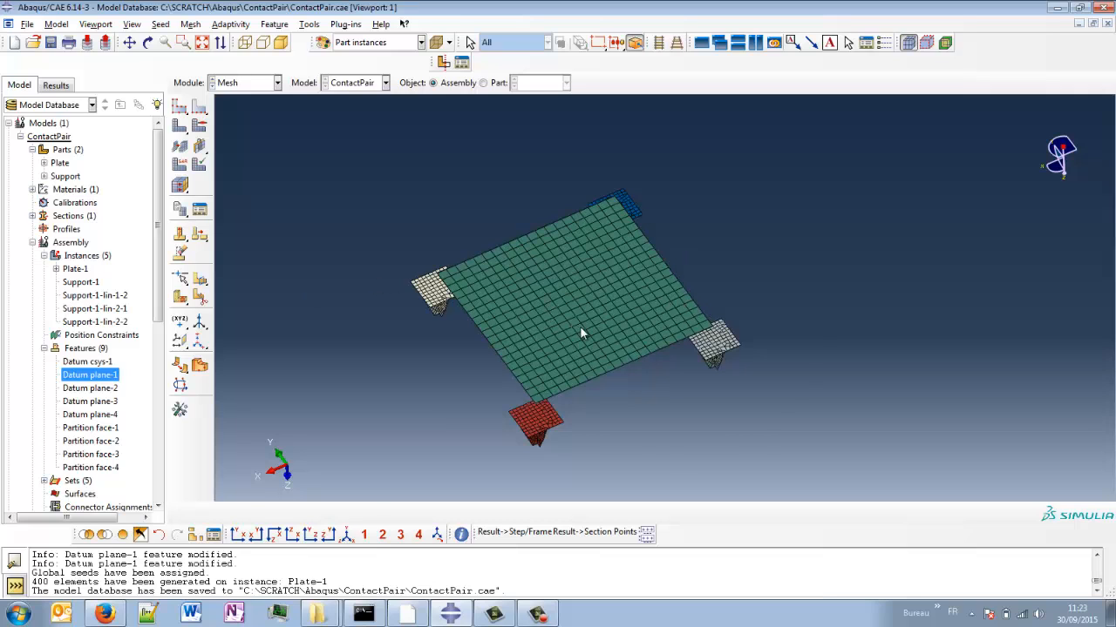
# Switch from meshing to the Interaction module for the ContactPair model.
pyautogui.moveTo(580, 326)
pyautogui.keyDown('ctrl'); pyautogui.keyDown('alt'); pyautogui.mouseDown()
pyautogui.moveTo(583, 265)
pyautogui.moveTo(582, 280)
pyautogui.mouseUp(); pyautogui.keyUp('alt'); pyautogui.keyUp('ctrl')
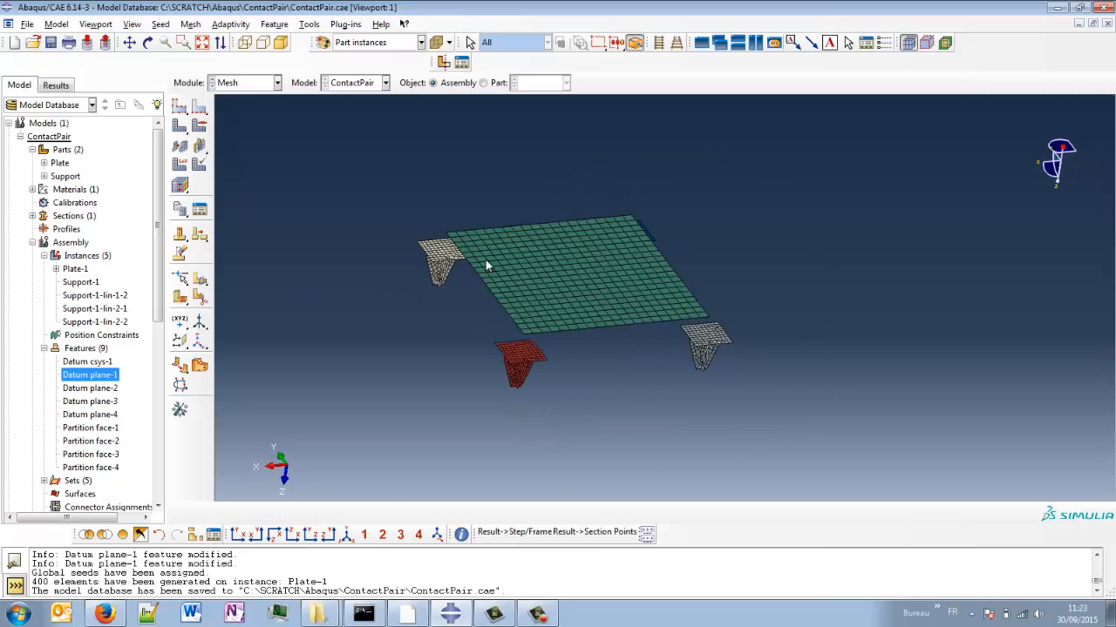
pyautogui.keyDown('ctrl'); pyautogui.keyDown('alt'); pyautogui.moveTo(486, 261); pyautogui.dragTo(586, 262); pyautogui.keyUp('alt'); pyautogui.keyUp('ctrl')
pyautogui.keyDown('ctrl'); pyautogui.keyDown('alt'); pyautogui.moveTo(304, 241); pyautogui.dragTo(284, 190); pyautogui.keyUp('alt'); pyautogui.keyUp('ctrl')
pyautogui.keyDown('ctrl'); pyautogui.keyDown('alt'); pyautogui.moveTo(608, 323); pyautogui.dragTo(579, 294); pyautogui.keyUp('alt'); pyautogui.keyUp('ctrl')
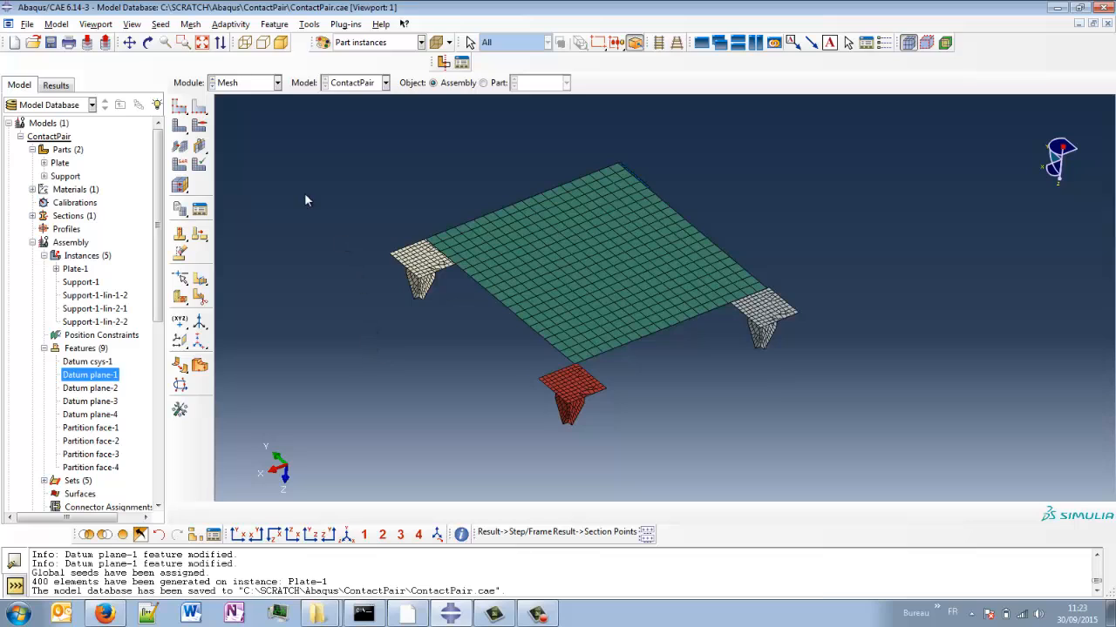
pyautogui.click(246, 85)
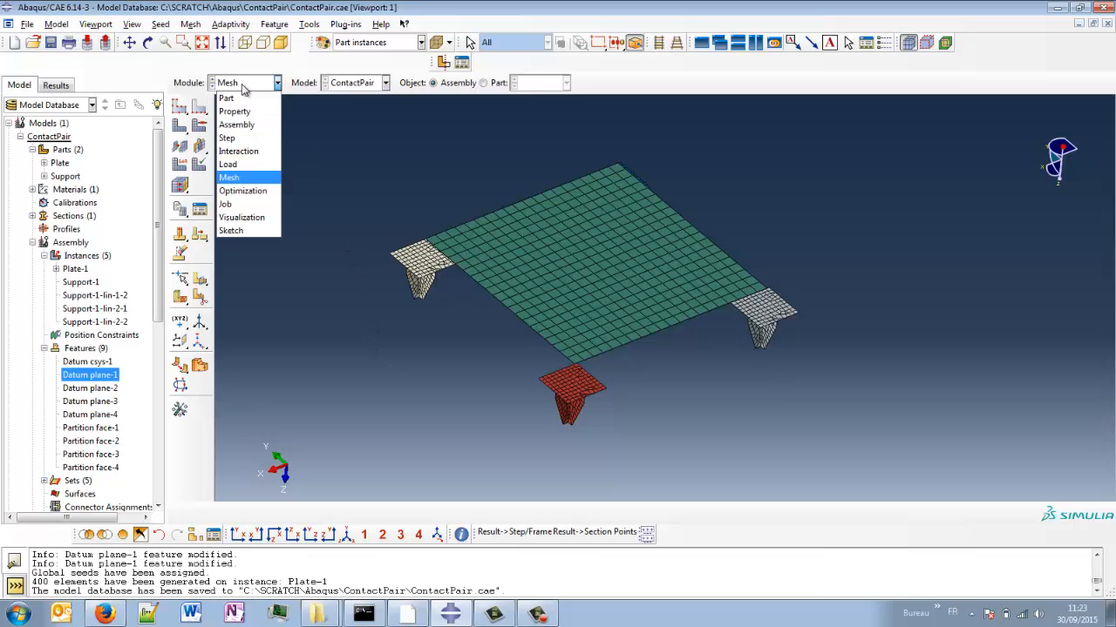
pyautogui.click(248, 153)
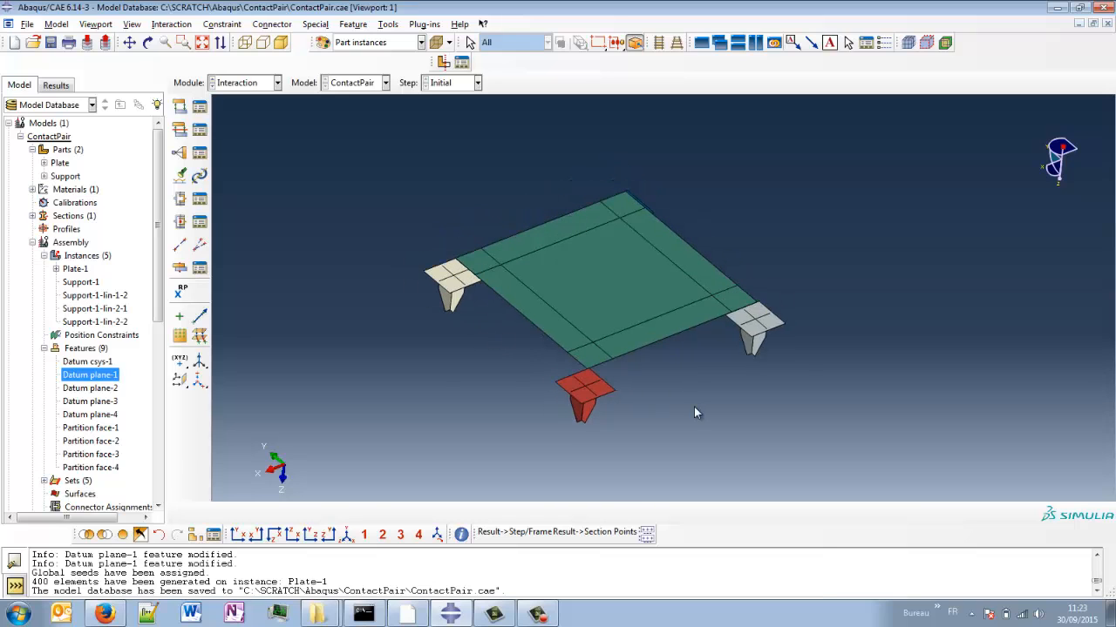
# Create a reference point at the coordinates 0,0,0 in the middle of the plate.
pyautogui.keyDown('ctrl'); pyautogui.keyDown('alt'); pyautogui.moveTo(667, 385); pyautogui.dragTo(614, 434); pyautogui.keyUp('alt'); pyautogui.keyUp('ctrl')
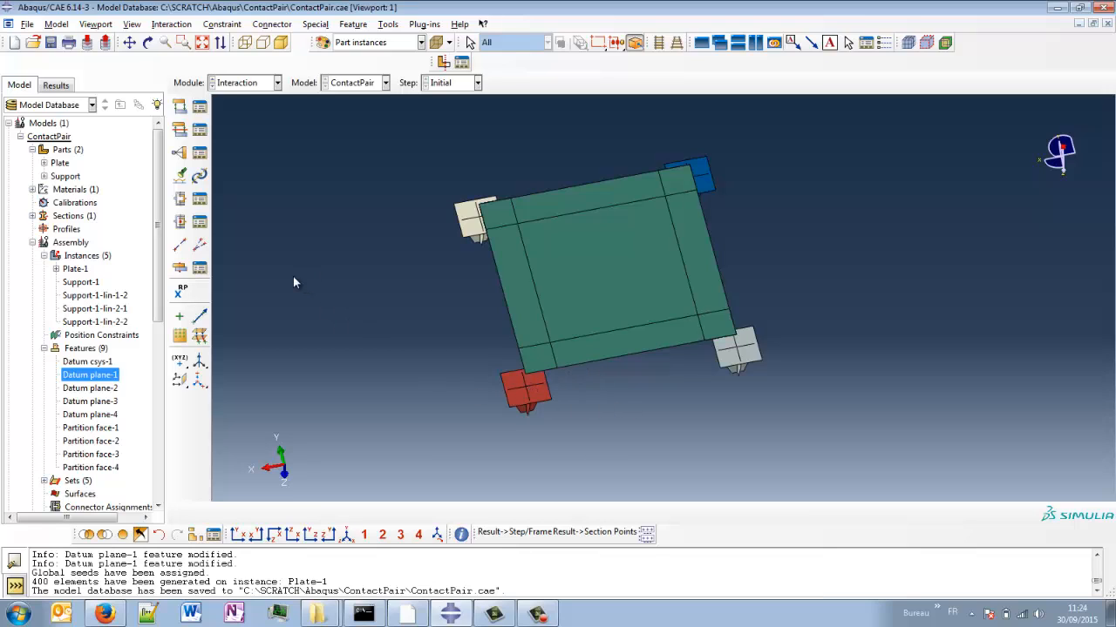
pyautogui.click(181, 293)
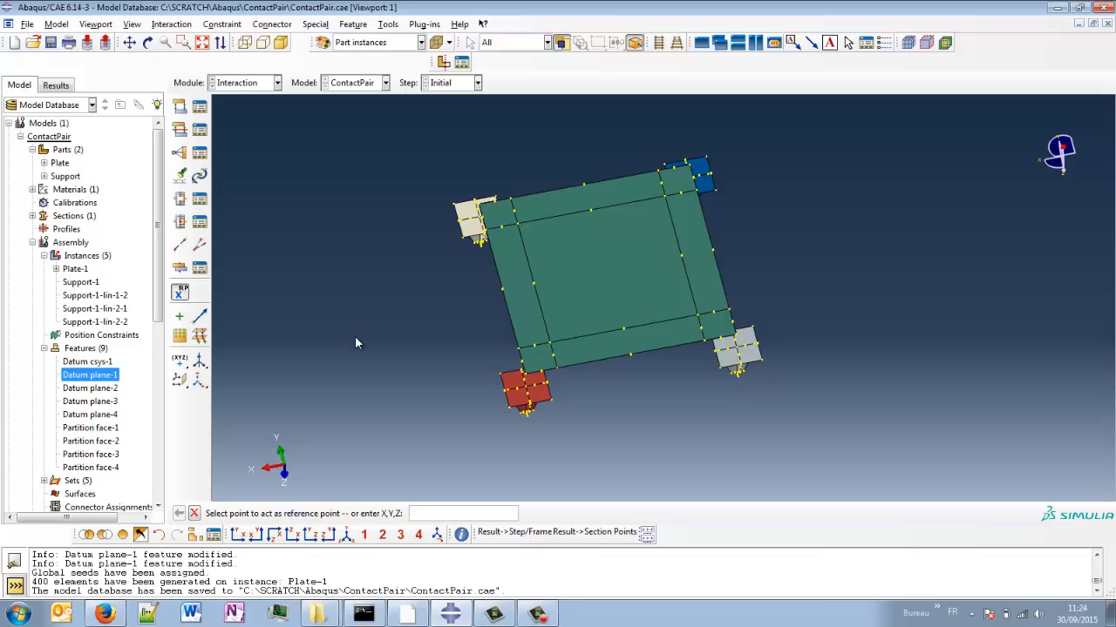
pyautogui.write('0,0,0')
pyautogui.press('Return')
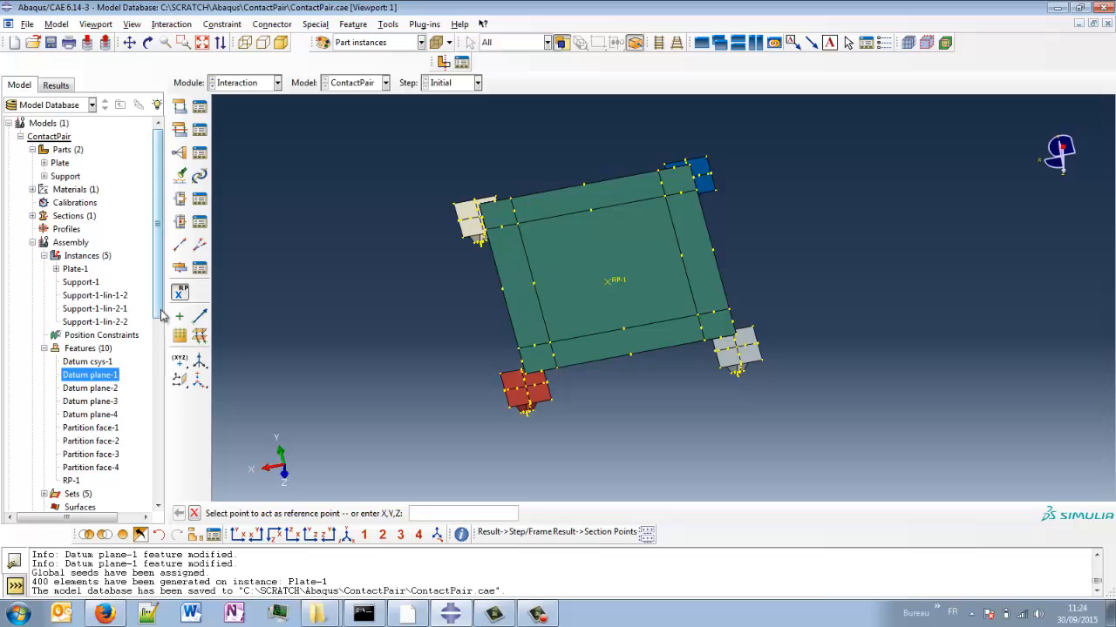
# Rename the new reference point feature of the assembly as RefPoint.
pyautogui.scroll(-3, 161, 323)
pyautogui.click(71, 358)
pyautogui.rightClick(71, 360)
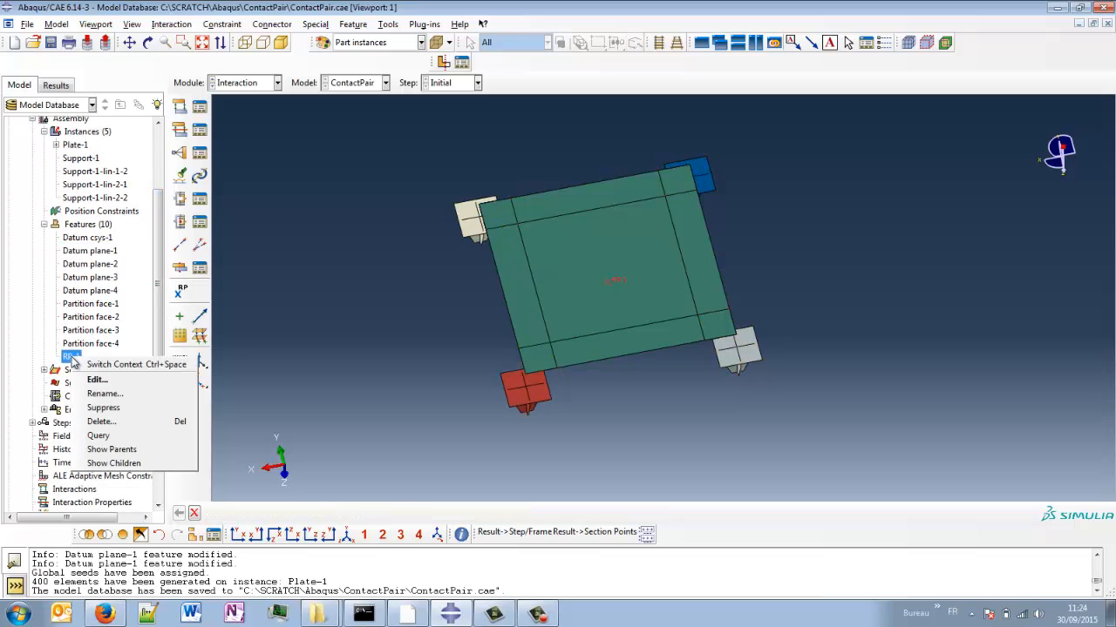
pyautogui.click(112, 396)
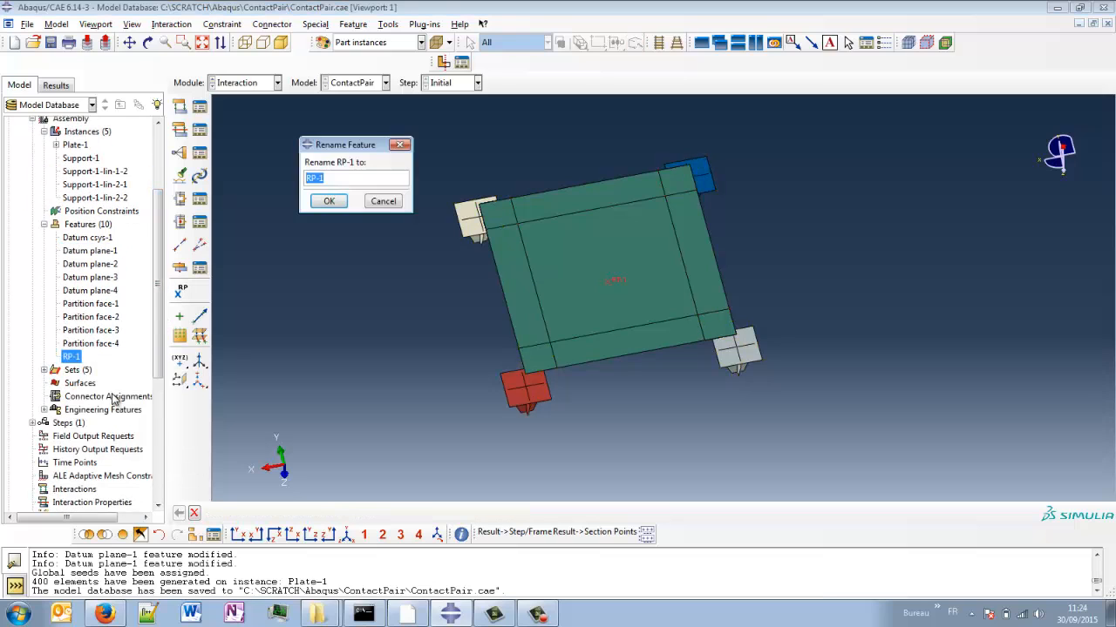
pyautogui.write('RefPoint')
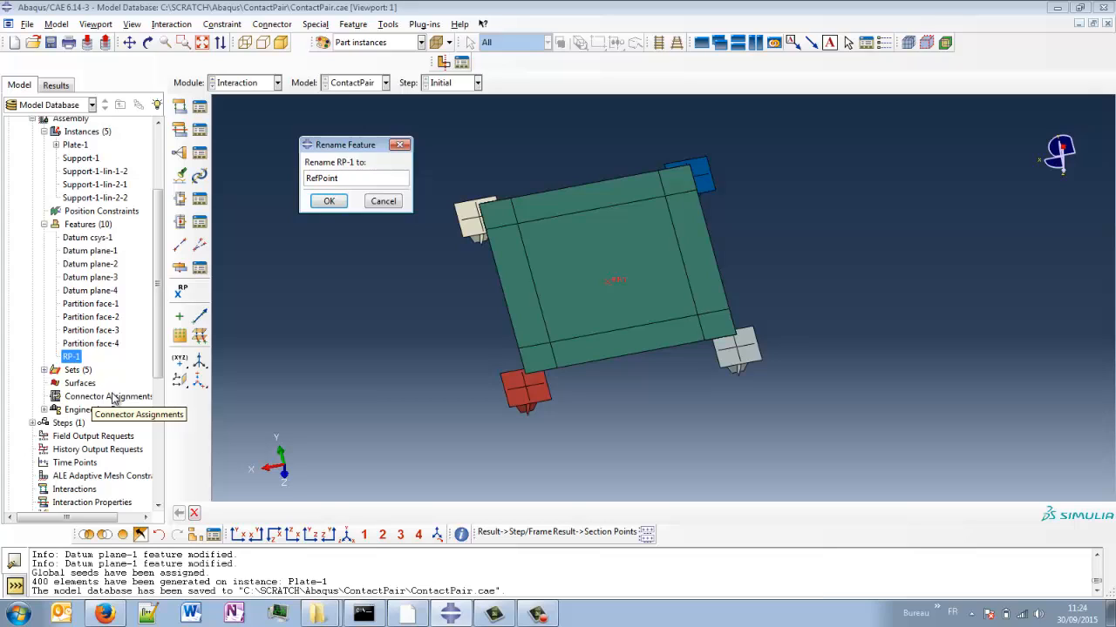
pyautogui.press('Return')
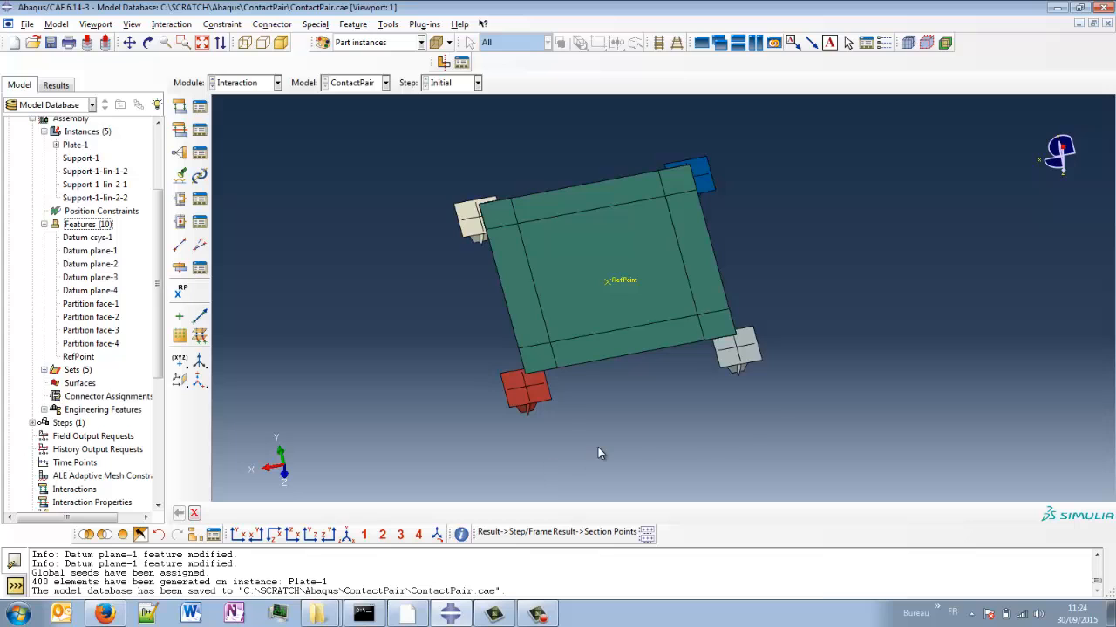
# Move the RefPoint reference point above the plate by setting its Z-value to -20.
pyautogui.keyDown('ctrl'); pyautogui.keyDown('alt'); pyautogui.moveTo(598, 447); pyautogui.dragTo(616, 324); pyautogui.keyUp('alt'); pyautogui.keyUp('ctrl')
pyautogui.keyDown('ctrl'); pyautogui.keyDown('alt'); pyautogui.moveTo(550, 333); pyautogui.dragTo(556, 418); pyautogui.keyUp('alt'); pyautogui.keyUp('ctrl')
pyautogui.click(79, 356)
pyautogui.doubleClick(78, 357)
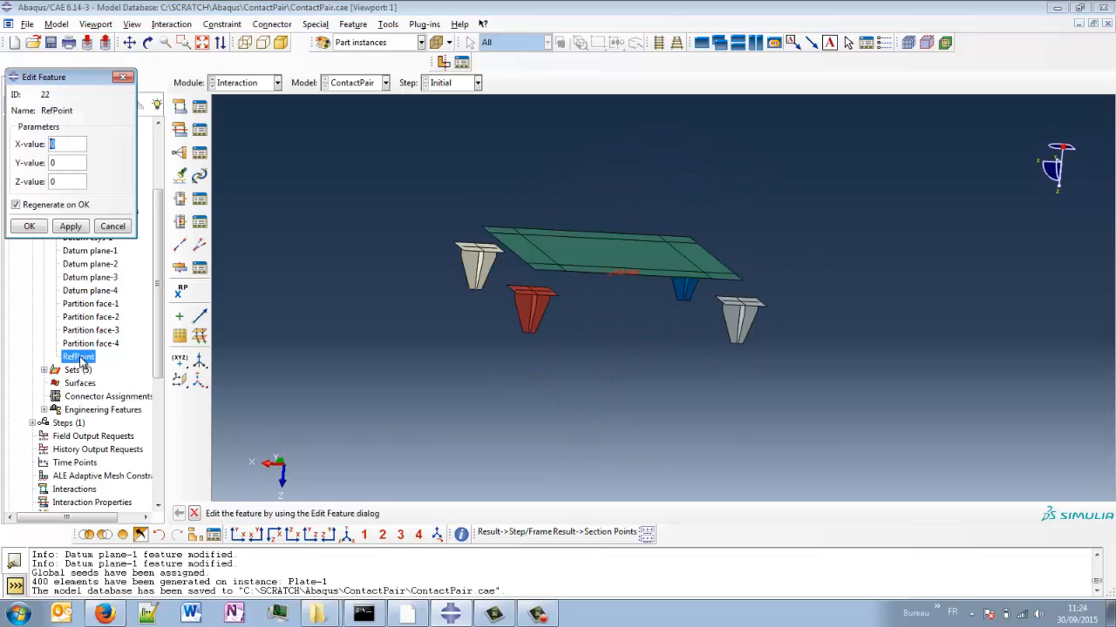
pyautogui.doubleClick(54, 182)
pyautogui.write('-20')
pyautogui.click(73, 228)
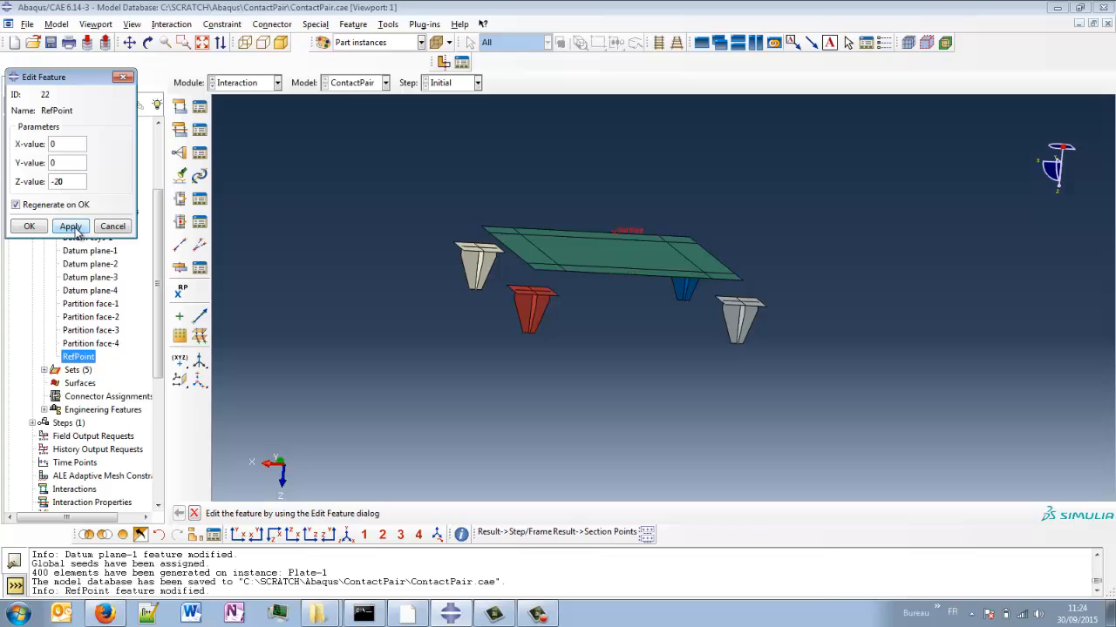
pyautogui.keyDown('ctrl'); pyautogui.keyDown('alt'); pyautogui.moveTo(677, 369); pyautogui.dragTo(621, 207); pyautogui.keyUp('alt'); pyautogui.keyUp('ctrl')
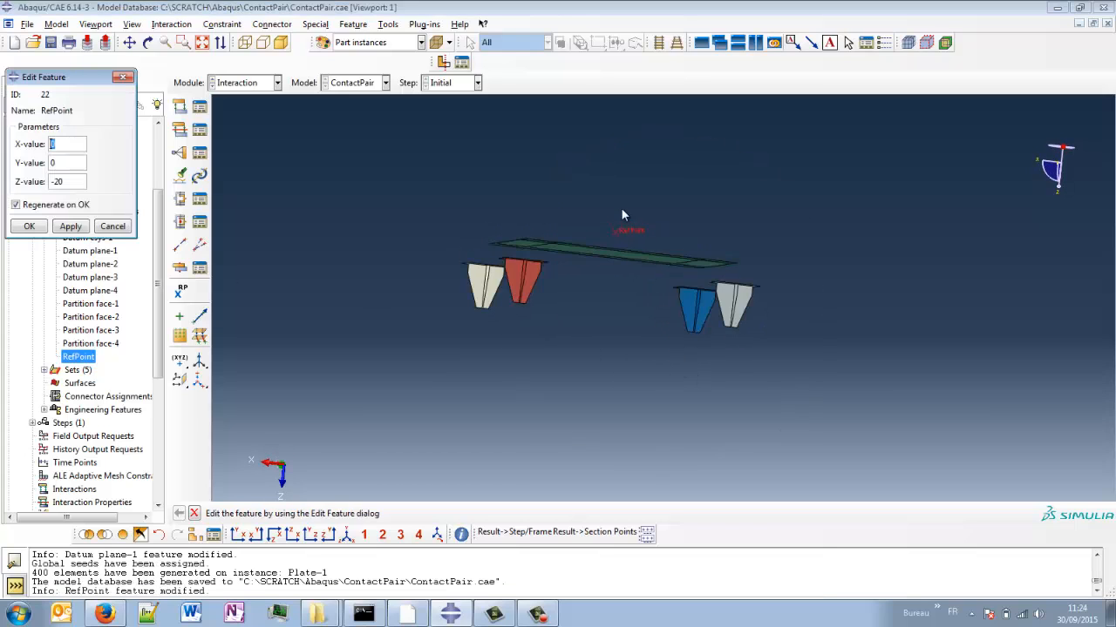
pyautogui.click(29, 226)
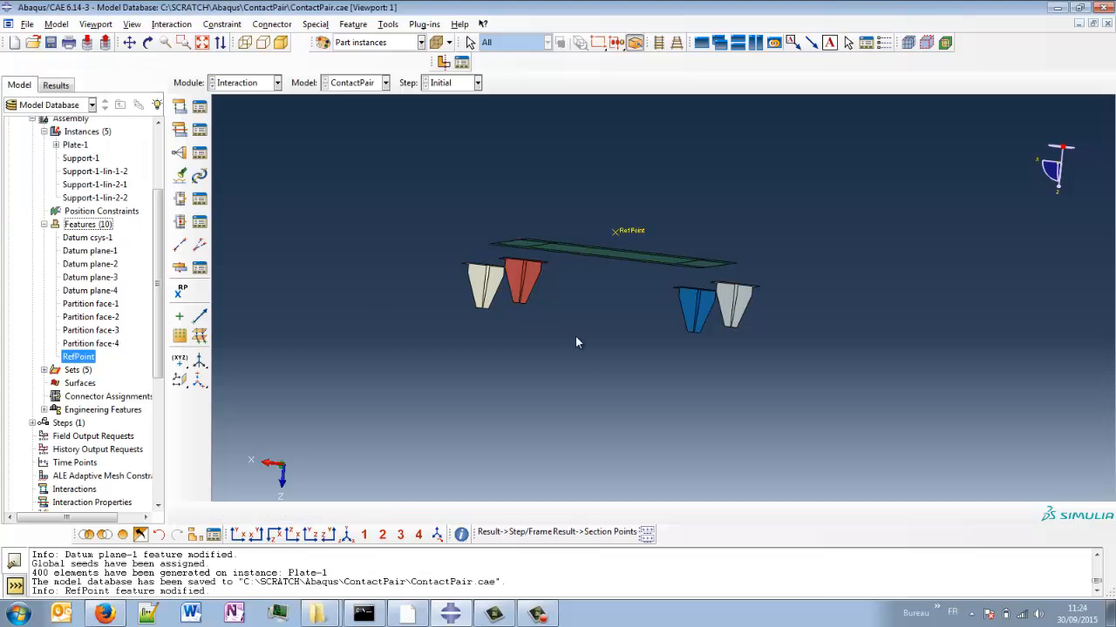
# Start a coupling constraint named RBE3 and use RefPoint as its control point.
pyautogui.moveTo(612, 288)
pyautogui.keyDown('ctrl'); pyautogui.keyDown('alt'); pyautogui.mouseDown()
pyautogui.moveTo(630, 378)
pyautogui.moveTo(593, 300)
pyautogui.mouseUp(); pyautogui.keyUp('alt'); pyautogui.keyUp('ctrl')
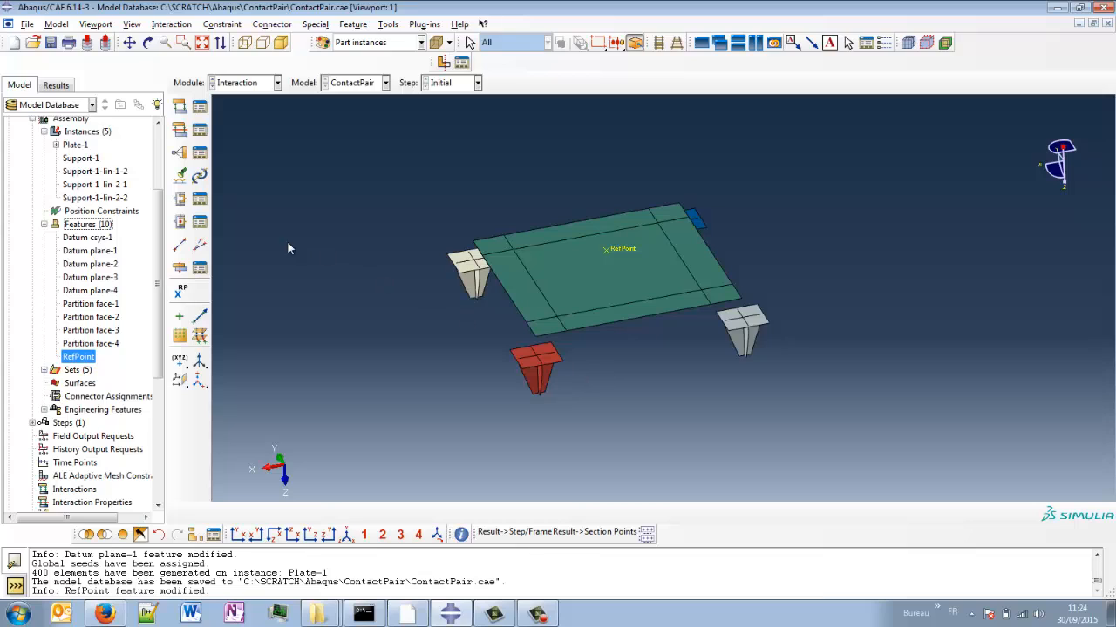
pyautogui.click(178, 154)
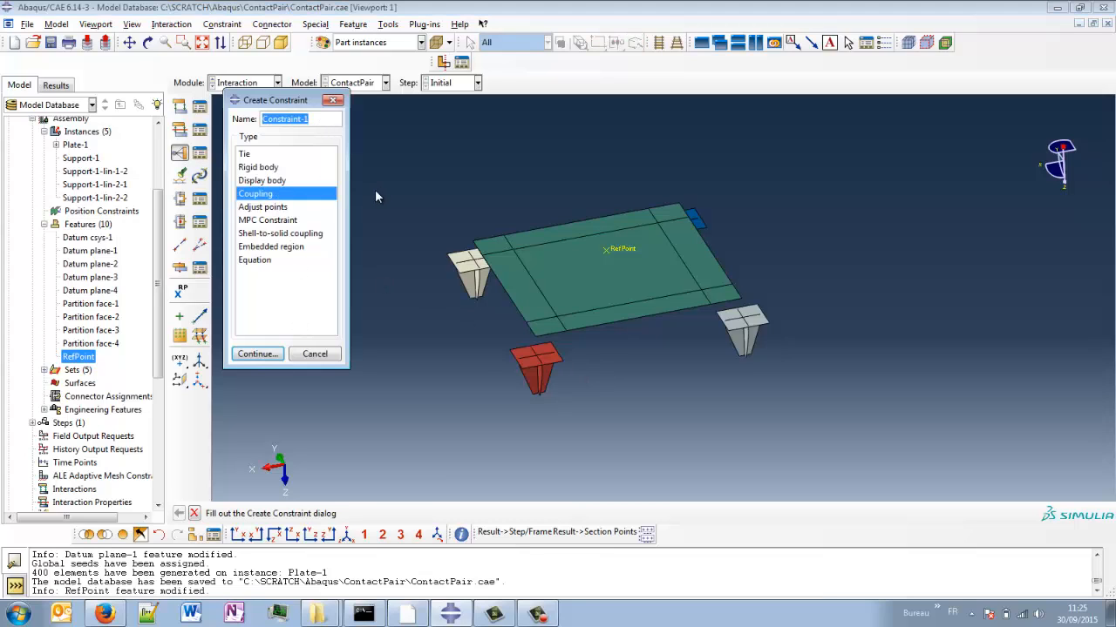
pyautogui.write('RBE3')
pyautogui.click(264, 354)
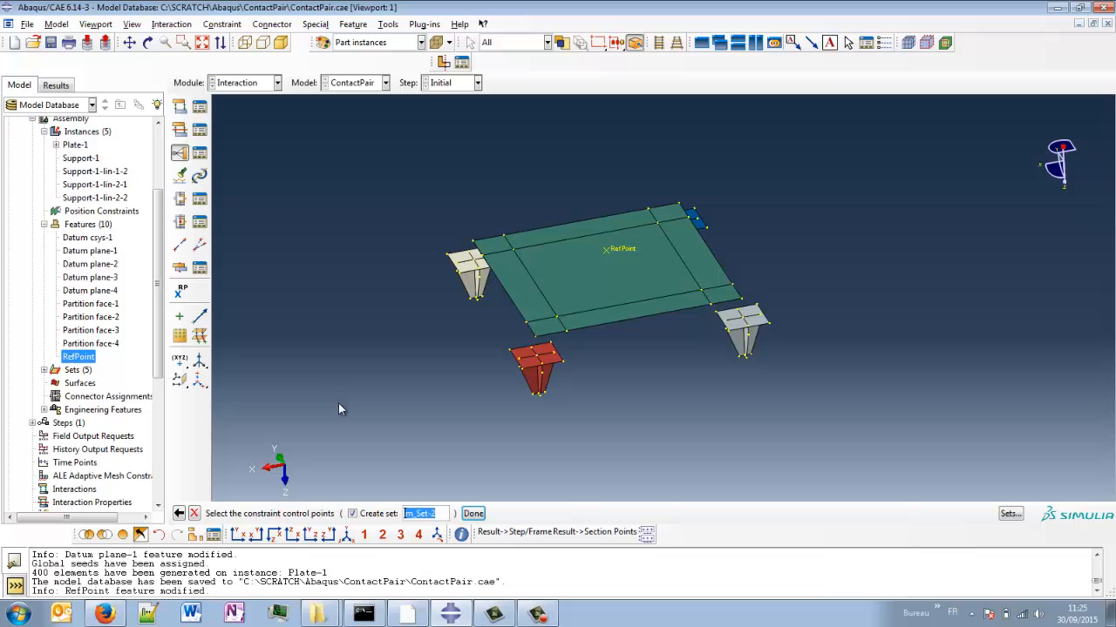
pyautogui.click(627, 251)
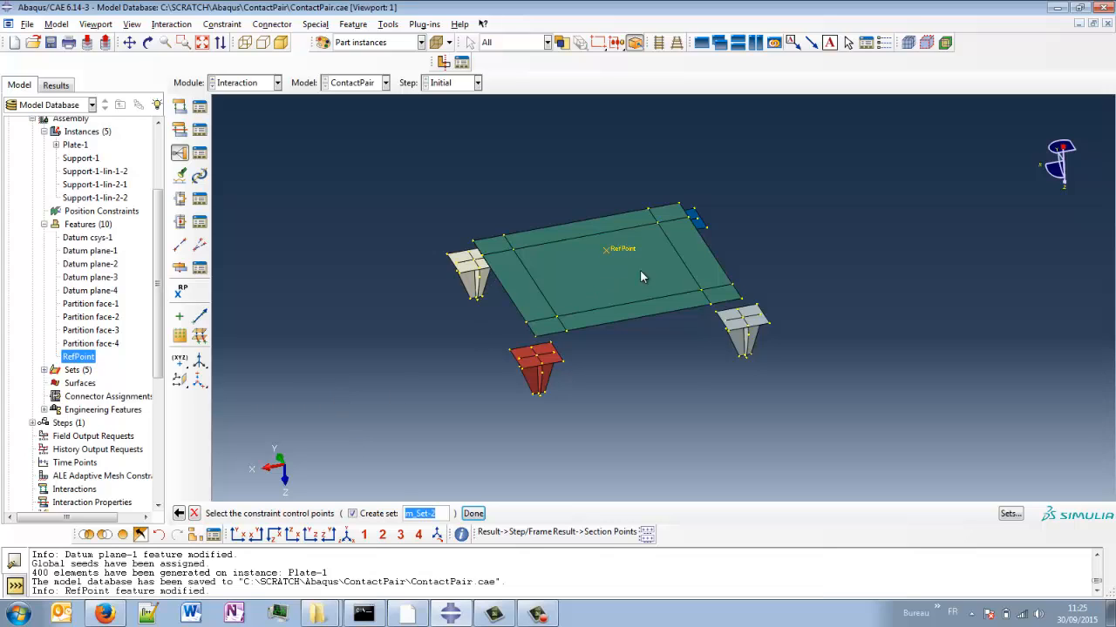
pyautogui.middleClick(678, 422)
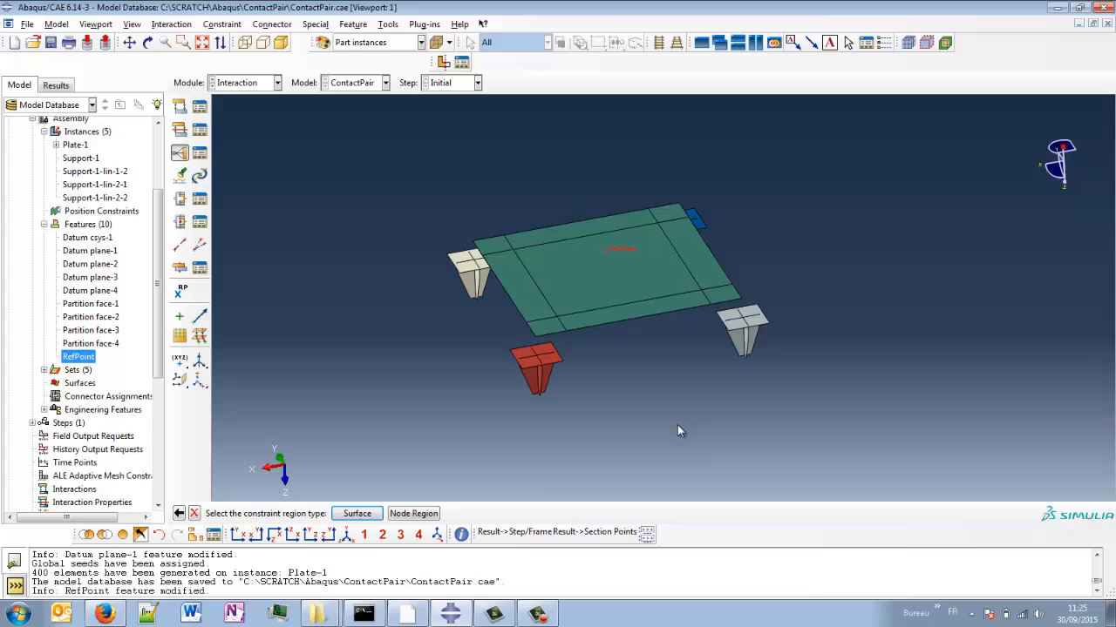
# Assign the purple side of the plate's central face as the coupling constraint's surface region.
pyautogui.click(356, 514)
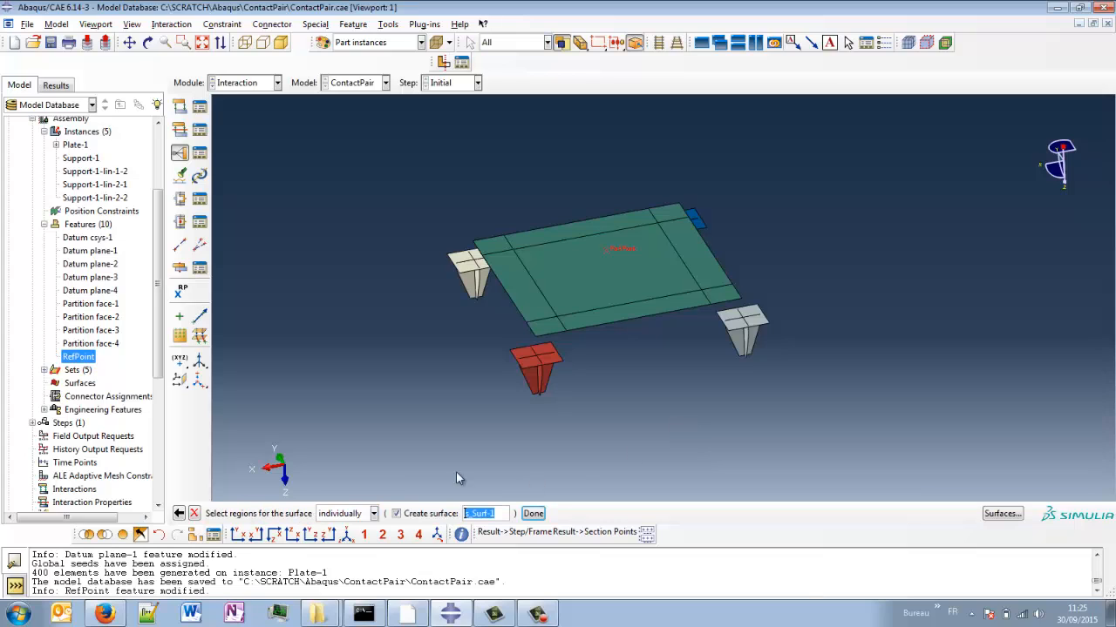
pyautogui.click(592, 301)
pyautogui.middleClick(669, 436)
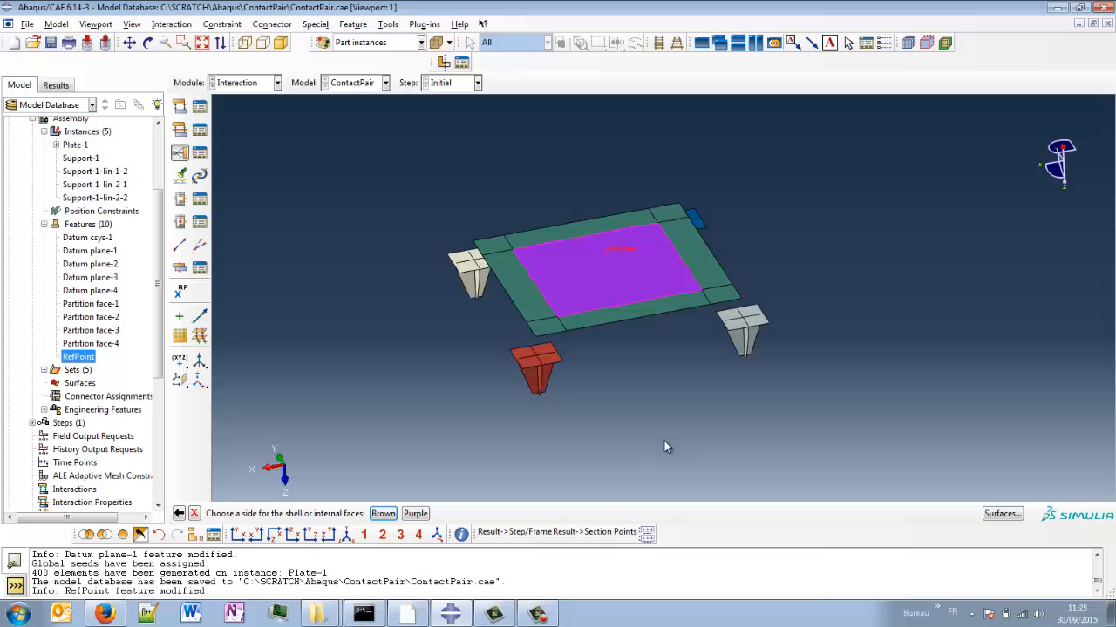
pyautogui.click(415, 515)
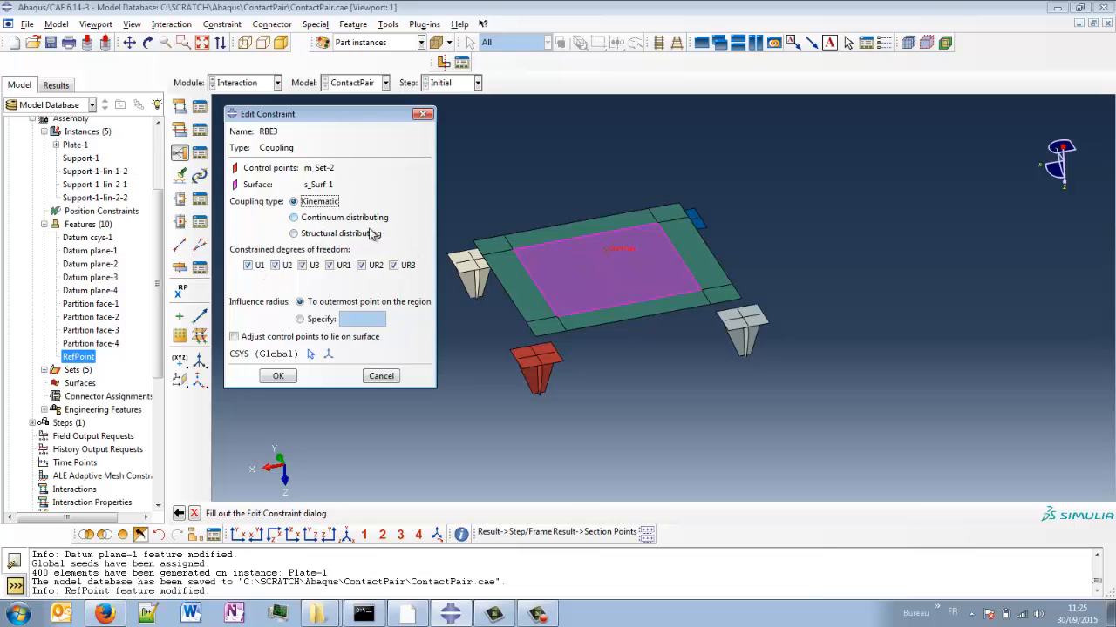
# Create the RBE3 constraint with the structural distributing coupling type and save the model database.
pyautogui.click(366, 237)
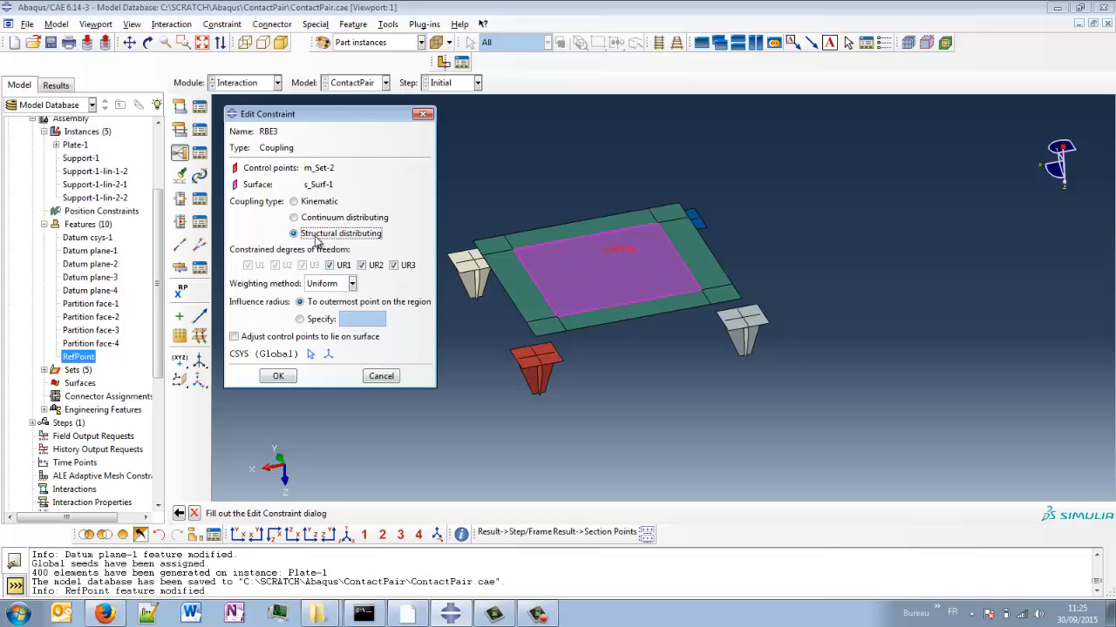
pyautogui.click(278, 376)
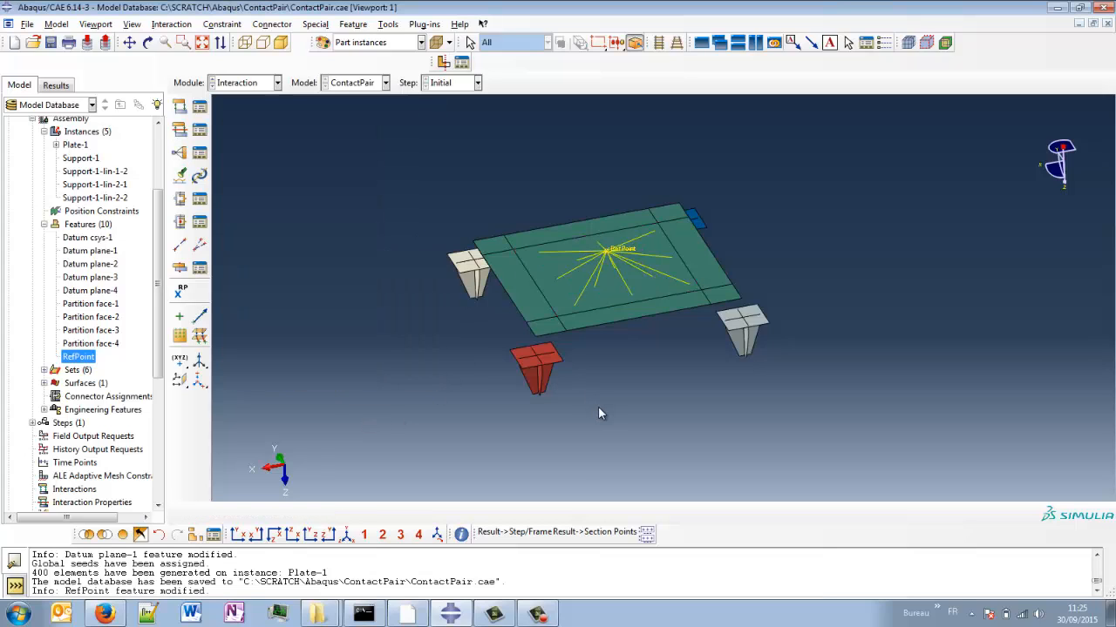
pyautogui.hotkey('ctrl', 's')
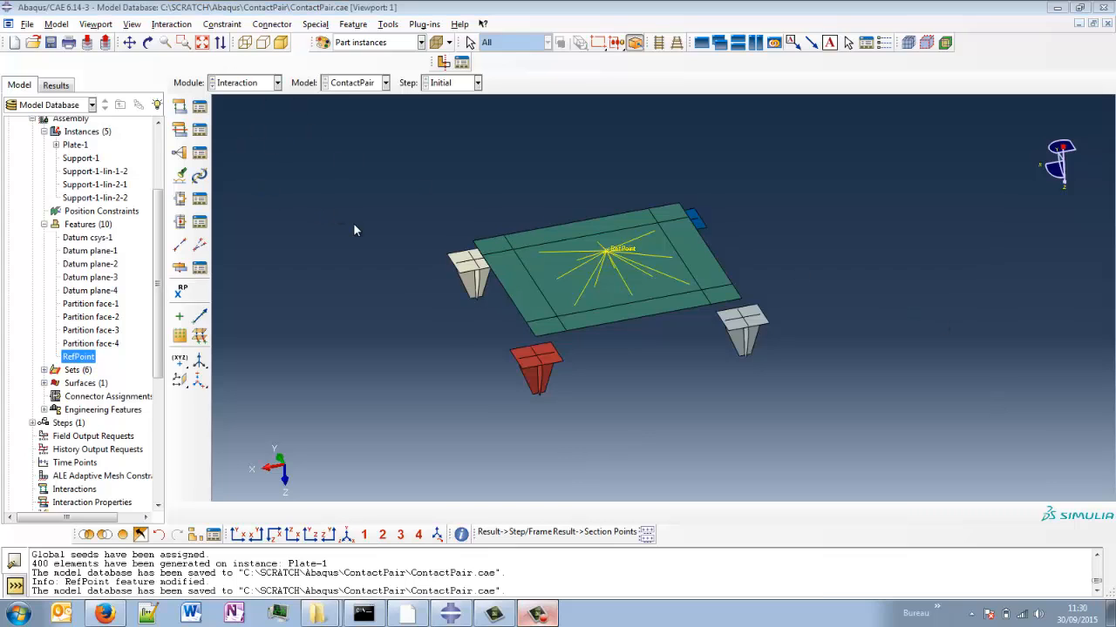
# Create a contact interaction property named NormalAndTangential and add normal behavior with the default "Hard" contact settings.
pyautogui.click(180, 130)
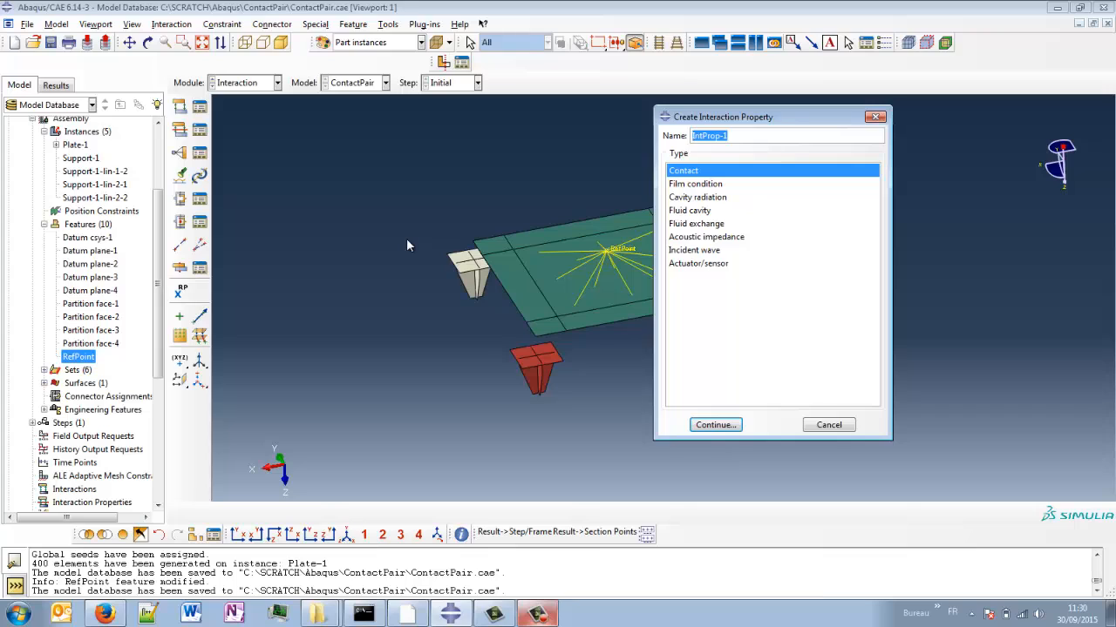
pyautogui.write('NormalAndTangential')
pyautogui.click(718, 426)
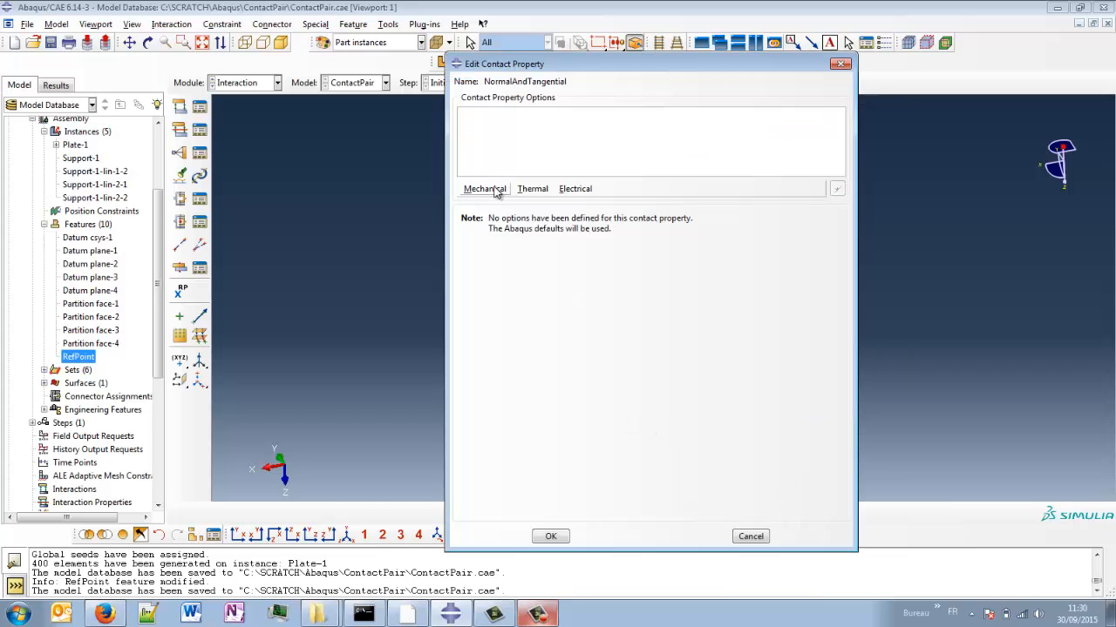
pyautogui.click(484, 189)
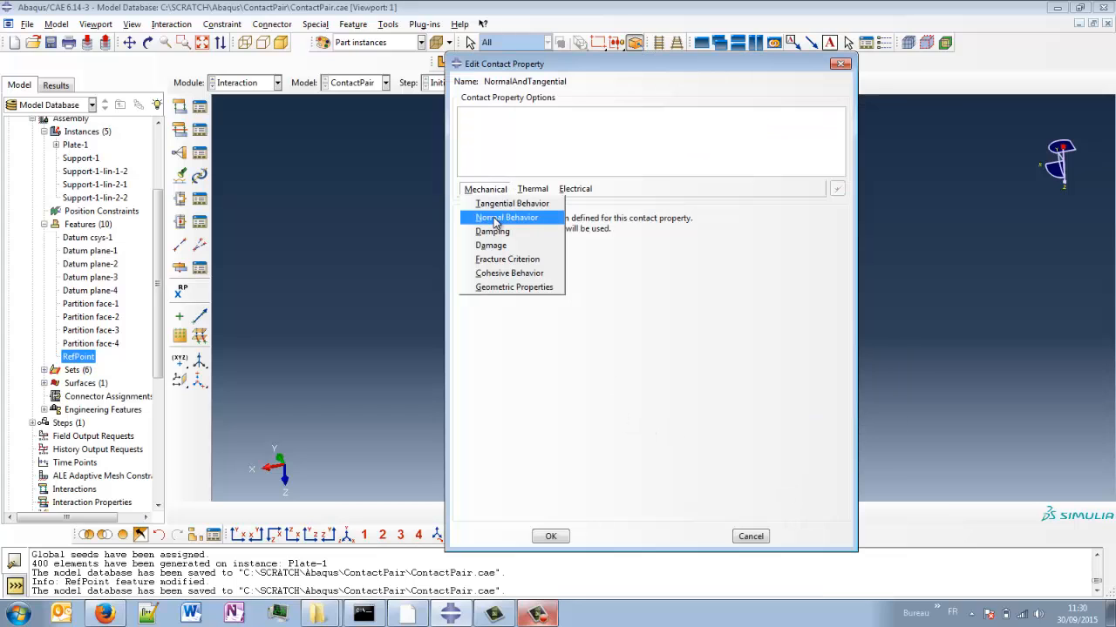
pyautogui.click(526, 218)
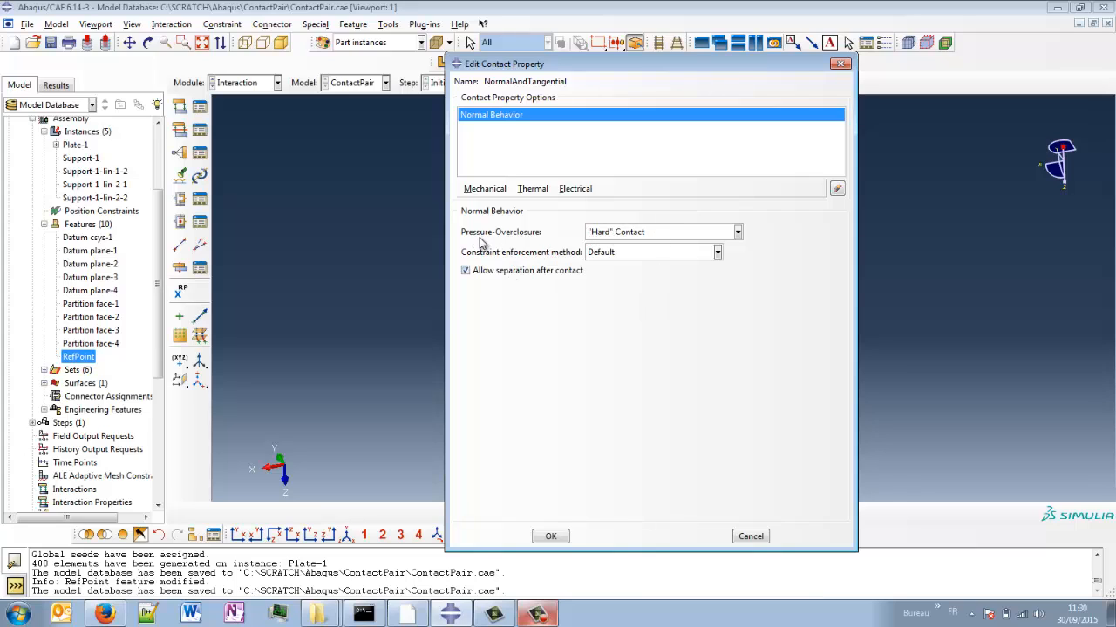
# Add tangential behavior with the Penalty friction formulation and a friction coefficient of 0.3, and finish the contact property.
pyautogui.click(491, 190)
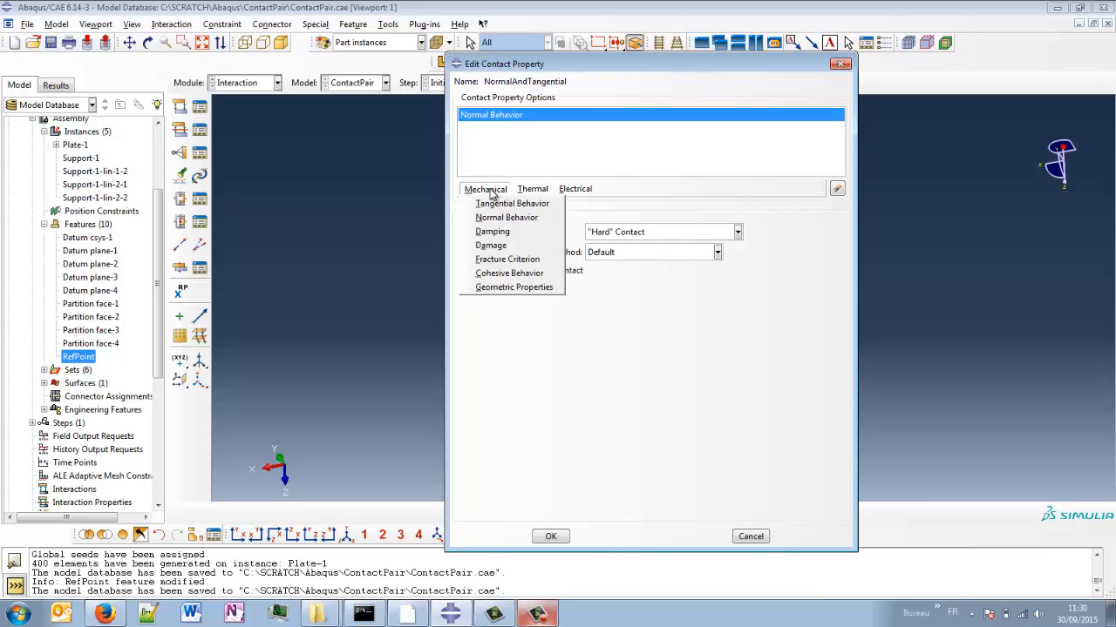
pyautogui.click(502, 205)
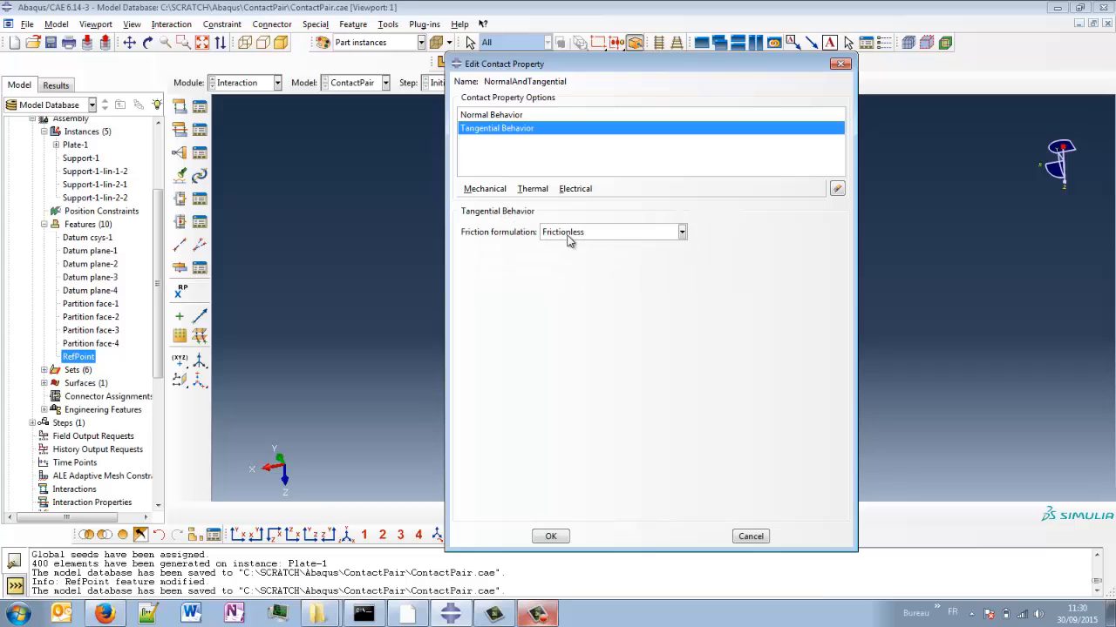
pyautogui.click(614, 232)
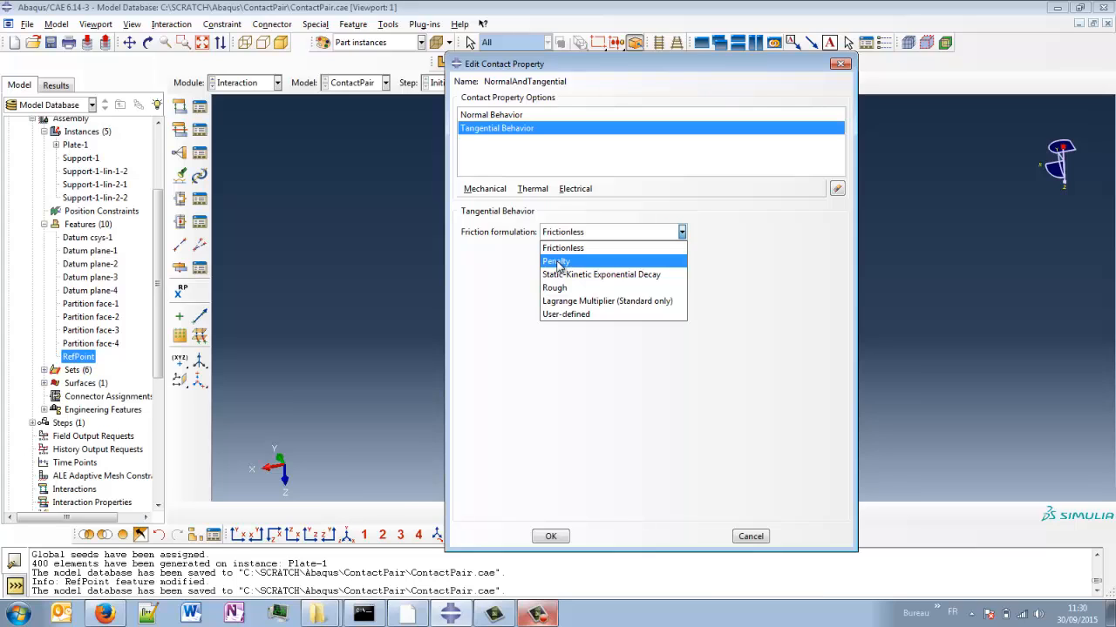
pyautogui.click(557, 262)
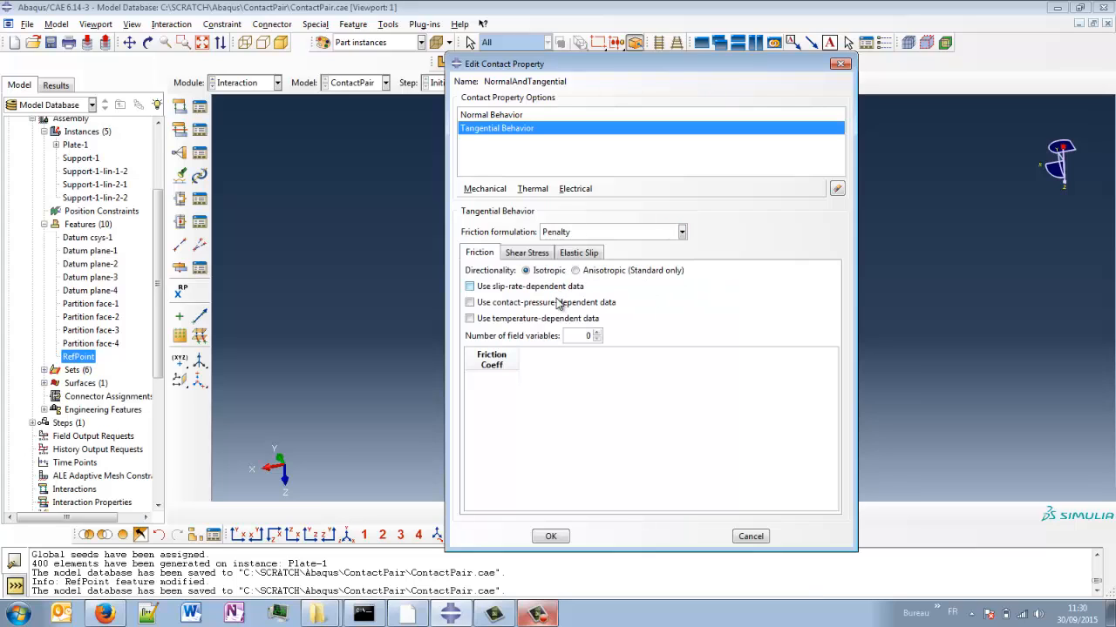
pyautogui.click(502, 378)
pyautogui.write('0.3')
pyautogui.press('Return')
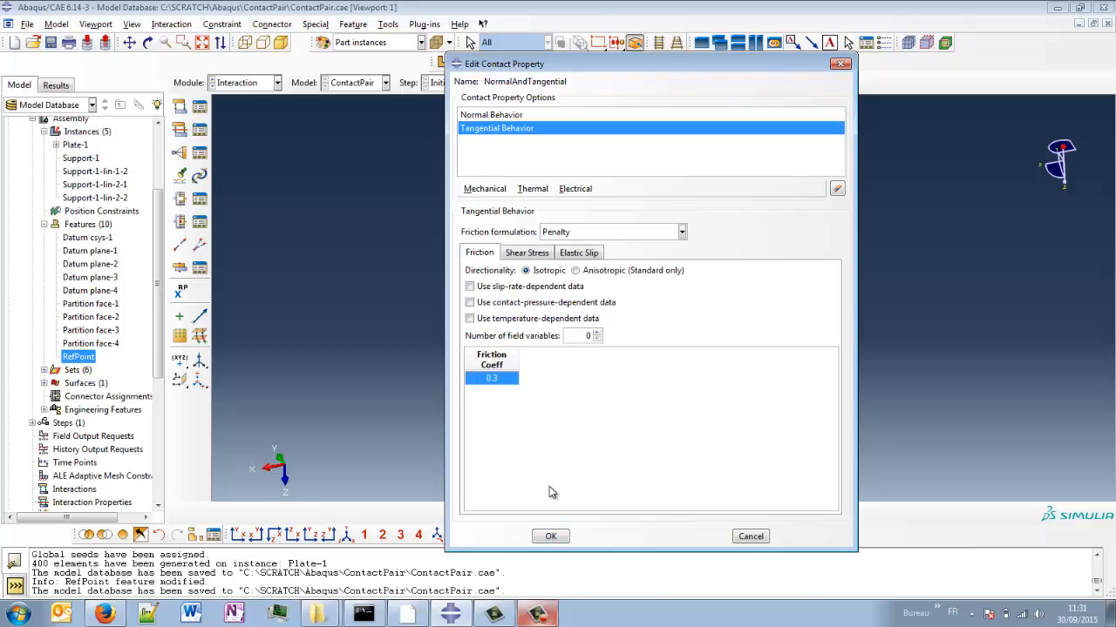
pyautogui.click(482, 115)
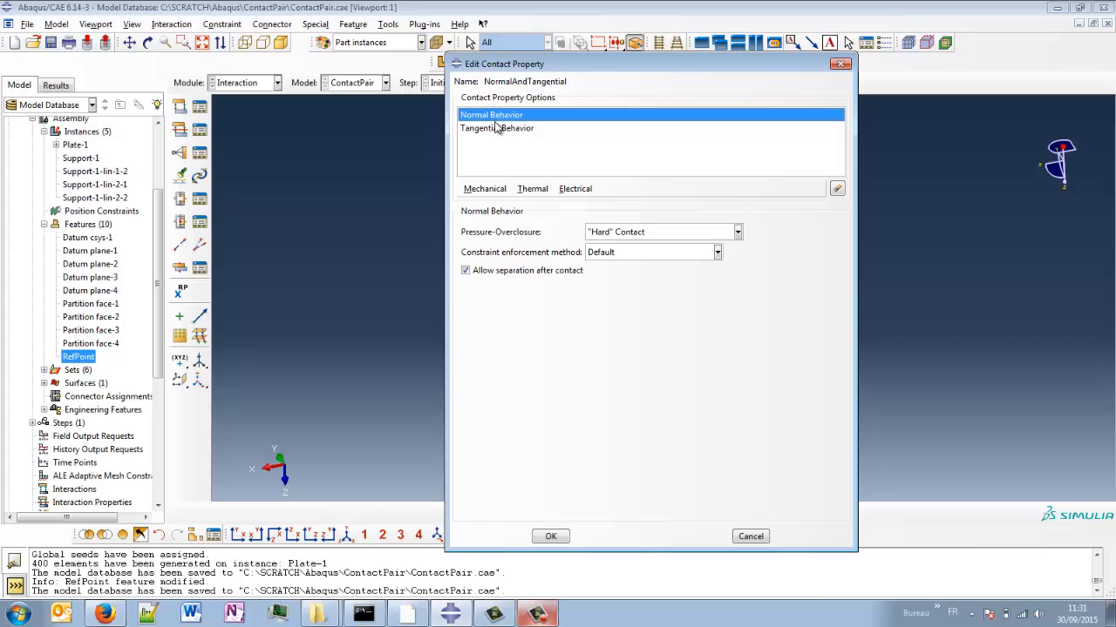
pyautogui.click(486, 129)
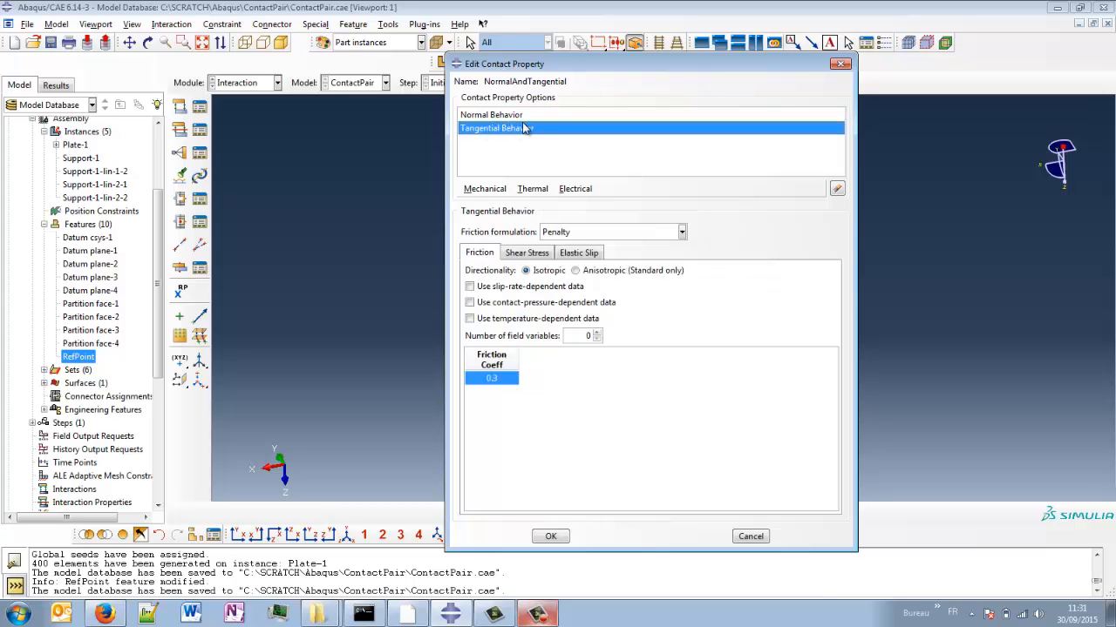
pyautogui.click(553, 537)
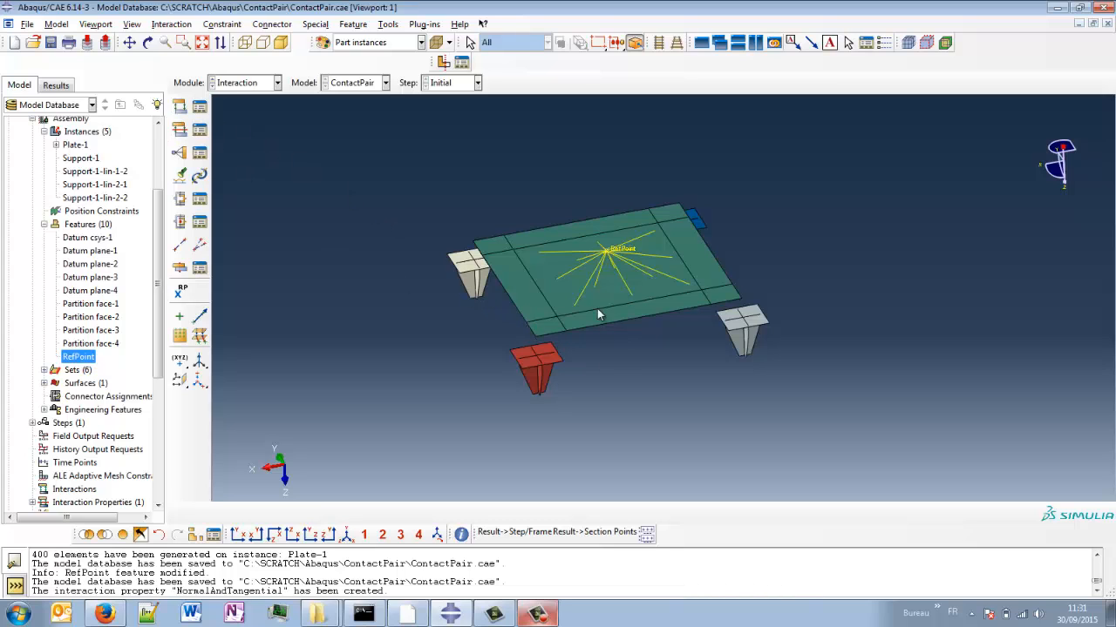
# Start a surface-to-surface contact (Standard) interaction named Cont-1 in the Initial step.
pyautogui.moveTo(578, 339)
pyautogui.keyDown('ctrl'); pyautogui.keyDown('alt'); pyautogui.mouseDown()
pyautogui.moveTo(522, 341)
pyautogui.moveTo(637, 330)
pyautogui.moveTo(640, 355)
pyautogui.mouseUp(); pyautogui.keyUp('alt'); pyautogui.keyUp('ctrl')
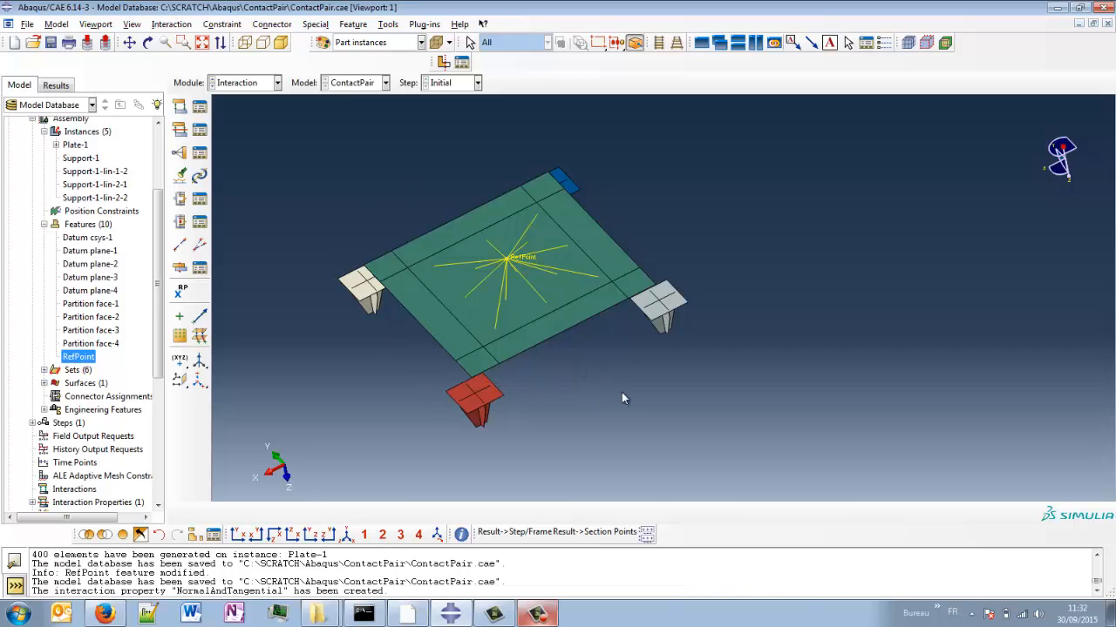
pyautogui.click(238, 535)
pyautogui.click(258, 535)
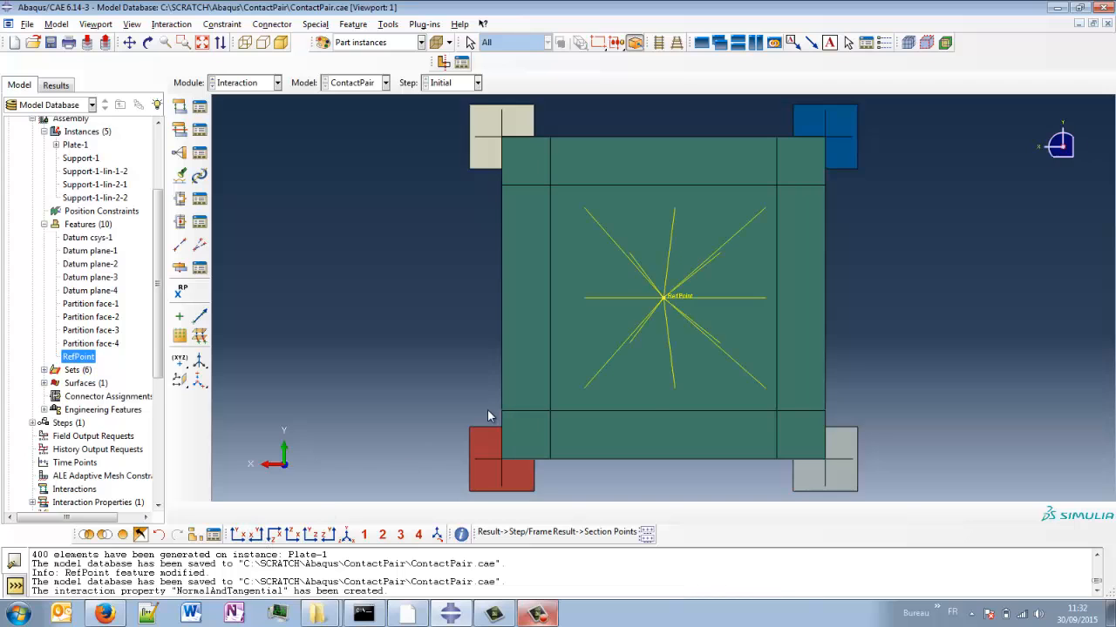
pyautogui.keyDown('ctrl'); pyautogui.keyDown('alt'); pyautogui.moveTo(656, 415); pyautogui.dragTo(585, 371); pyautogui.keyUp('alt'); pyautogui.keyUp('ctrl')
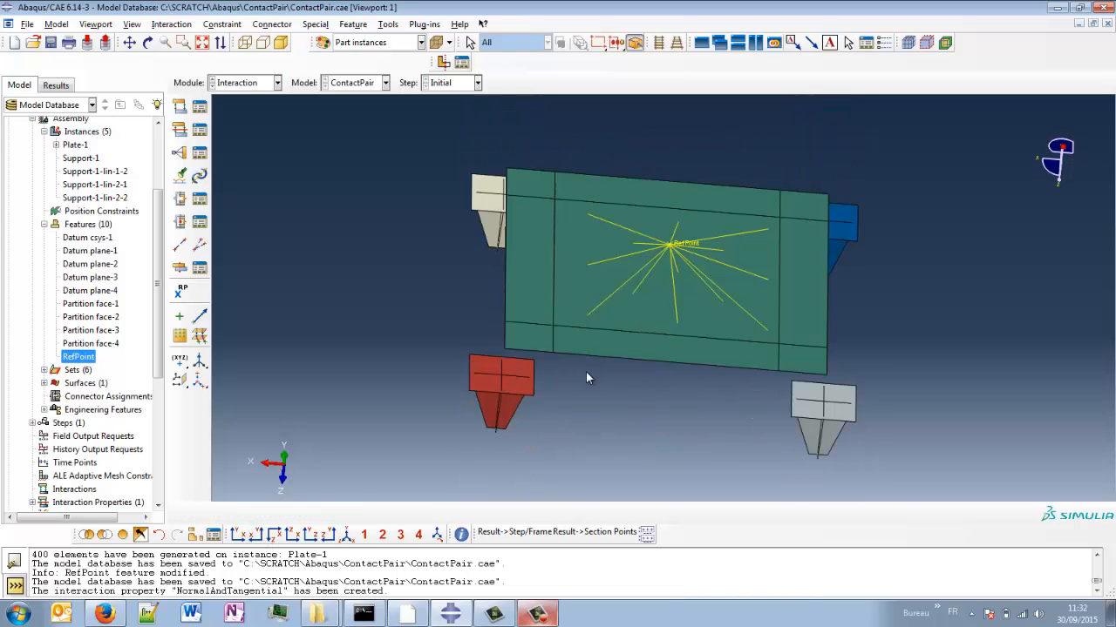
pyautogui.scroll(-2, 521, 380)
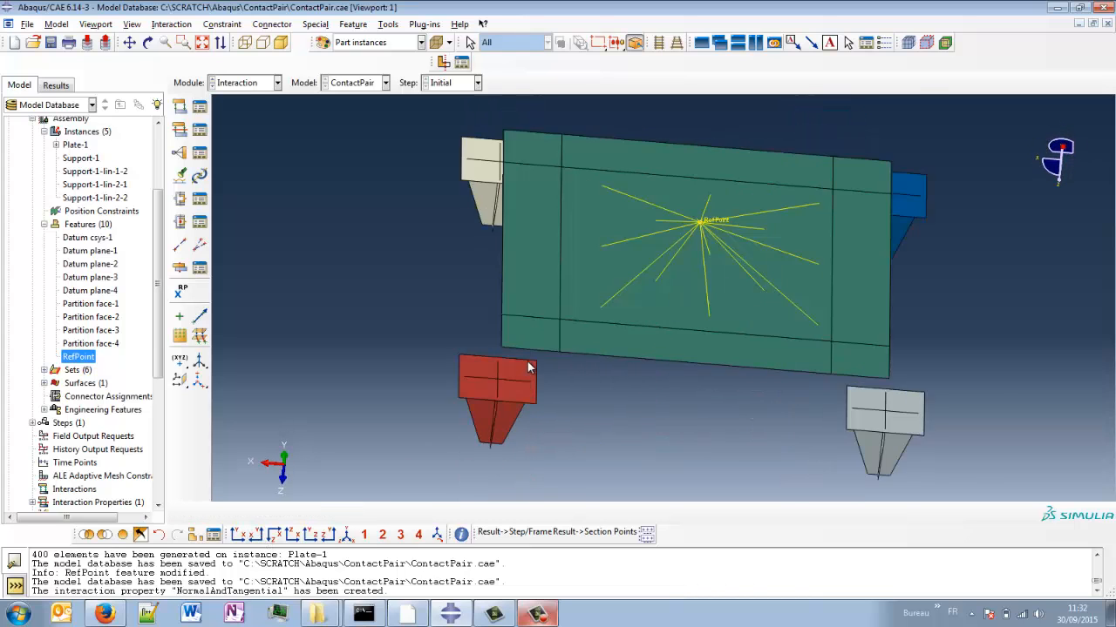
pyautogui.keyDown('ctrl'); pyautogui.keyDown('alt'); pyautogui.moveTo(607, 356); pyautogui.dragTo(564, 389); pyautogui.keyUp('alt'); pyautogui.keyUp('ctrl')
pyautogui.click(180, 106)
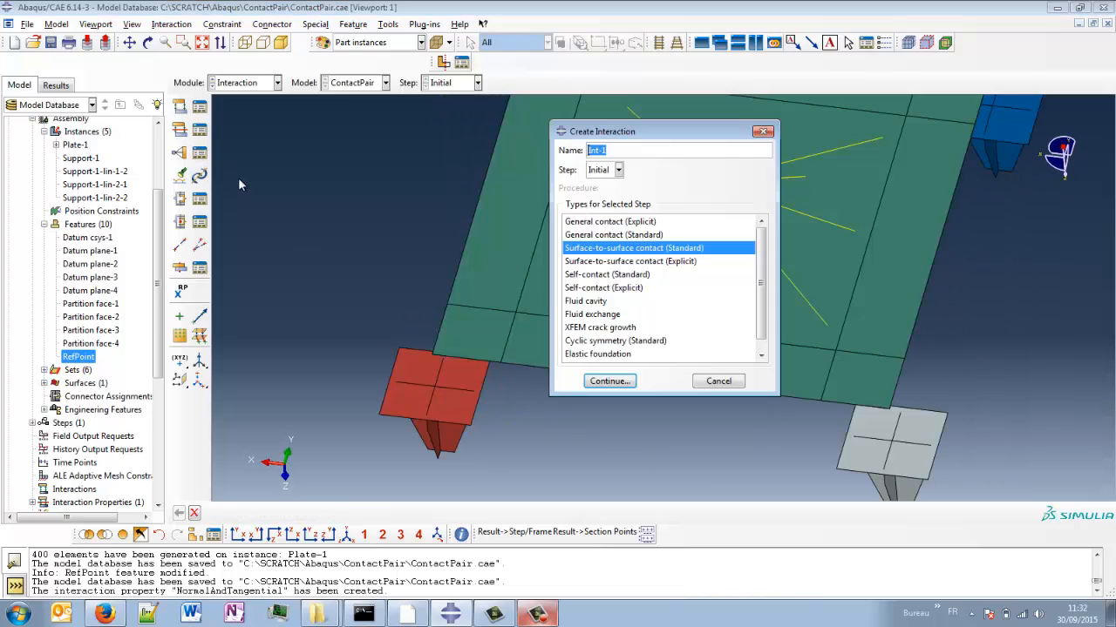
pyautogui.write('C')
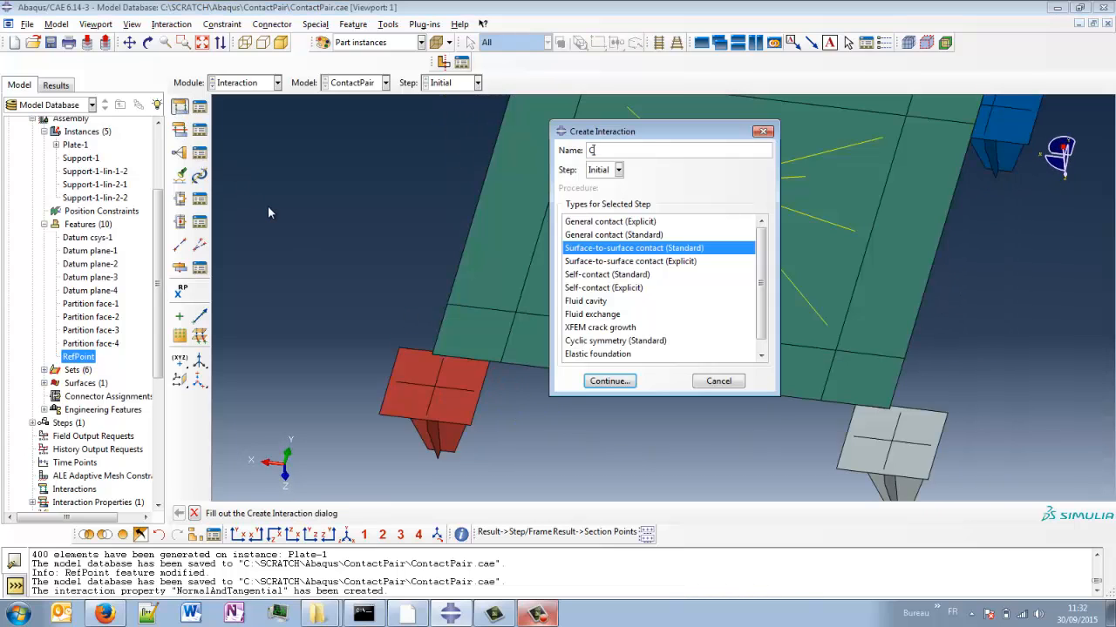
pyautogui.write('ont-1')
pyautogui.click(614, 383)
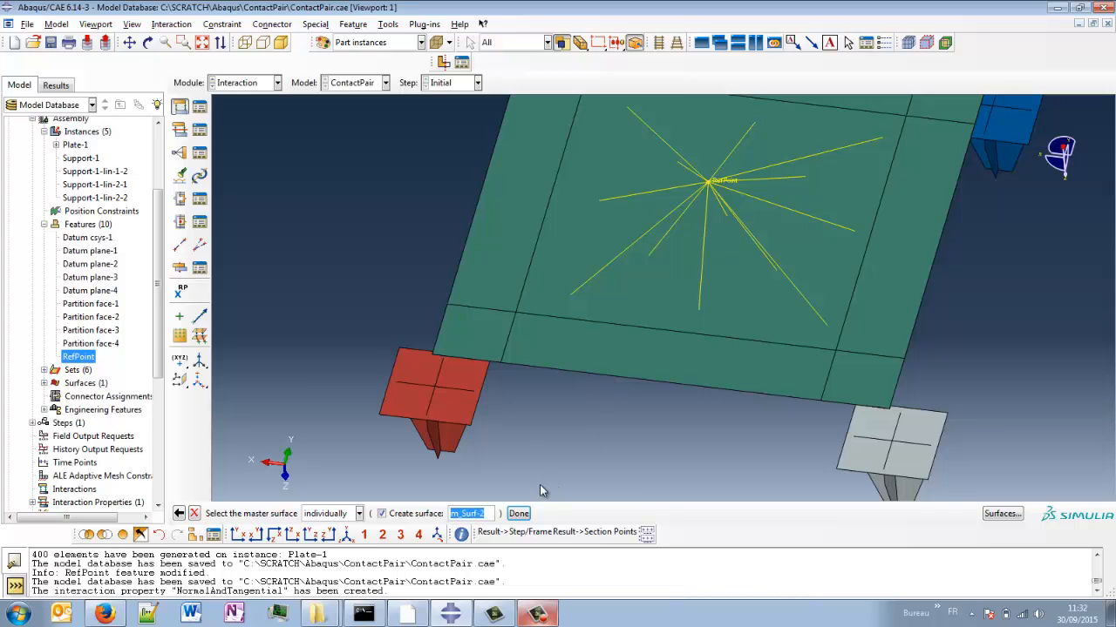
# Define the plate's corner partition above the red support as the Cont-1 master surface, using its brown side facing the support.
pyautogui.click(468, 332)
pyautogui.middleClick(546, 428)
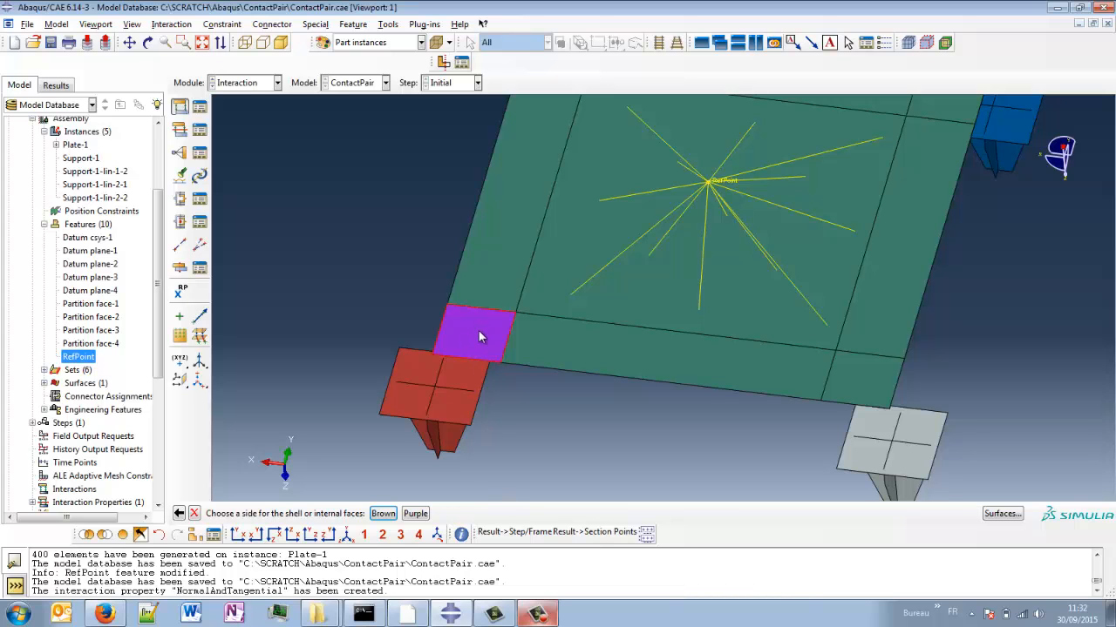
pyautogui.keyDown('ctrl'); pyautogui.keyDown('alt'); pyautogui.moveTo(536, 401); pyautogui.dragTo(718, 206); pyautogui.keyUp('alt'); pyautogui.keyUp('ctrl')
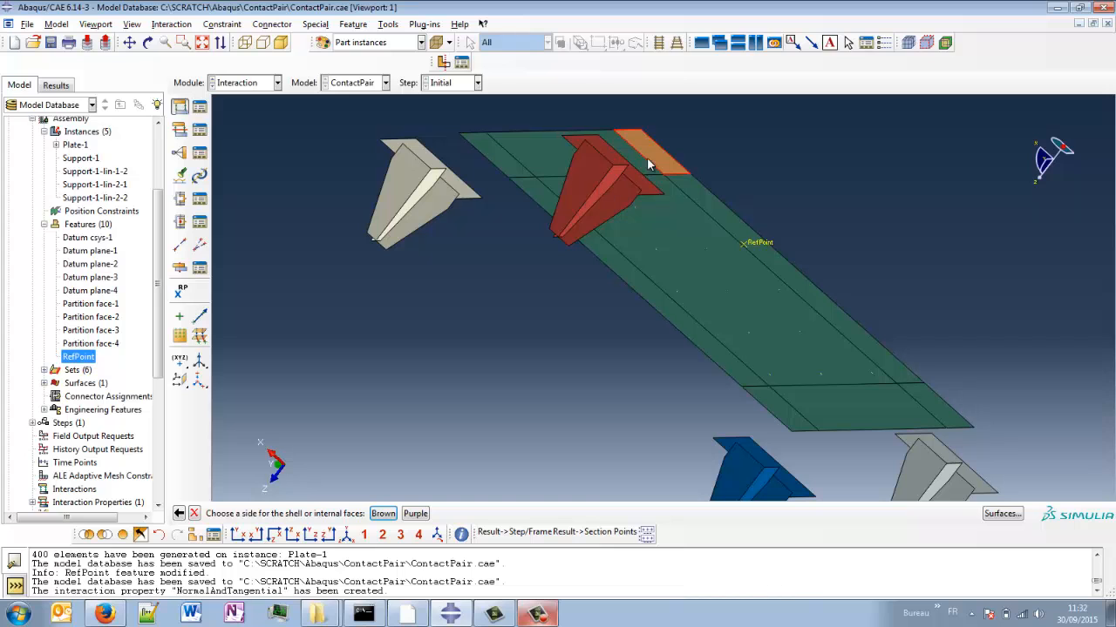
pyautogui.scroll(-3, 615, 274)
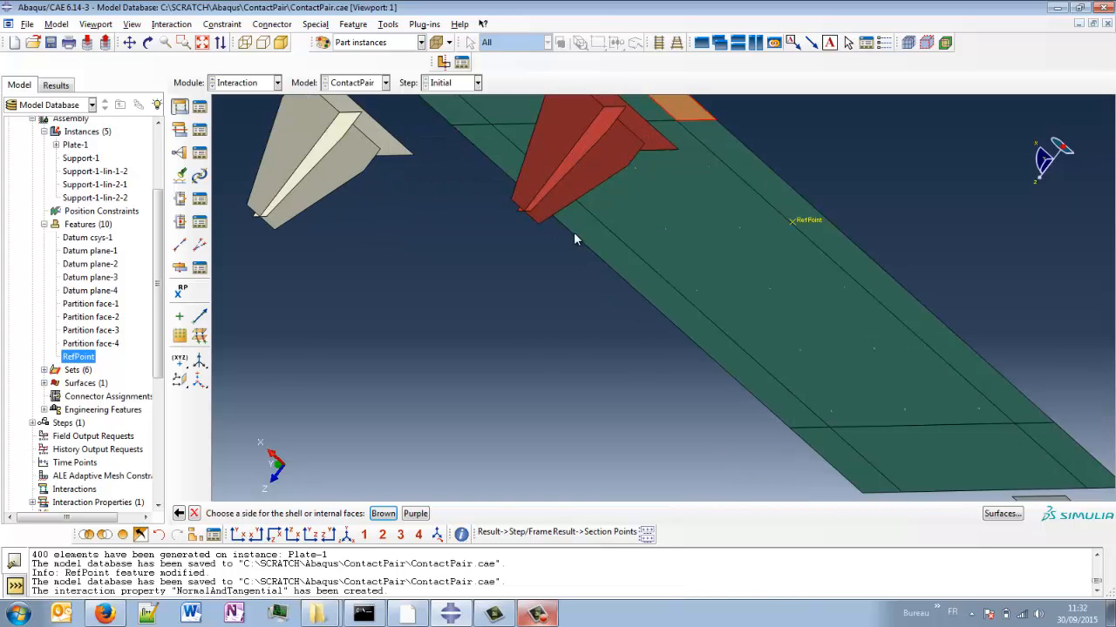
pyautogui.keyDown('ctrl'); pyautogui.keyDown('alt'); pyautogui.moveTo(561, 188); pyautogui.dragTo(555, 363, button='middle'); pyautogui.keyUp('alt'); pyautogui.keyUp('ctrl')
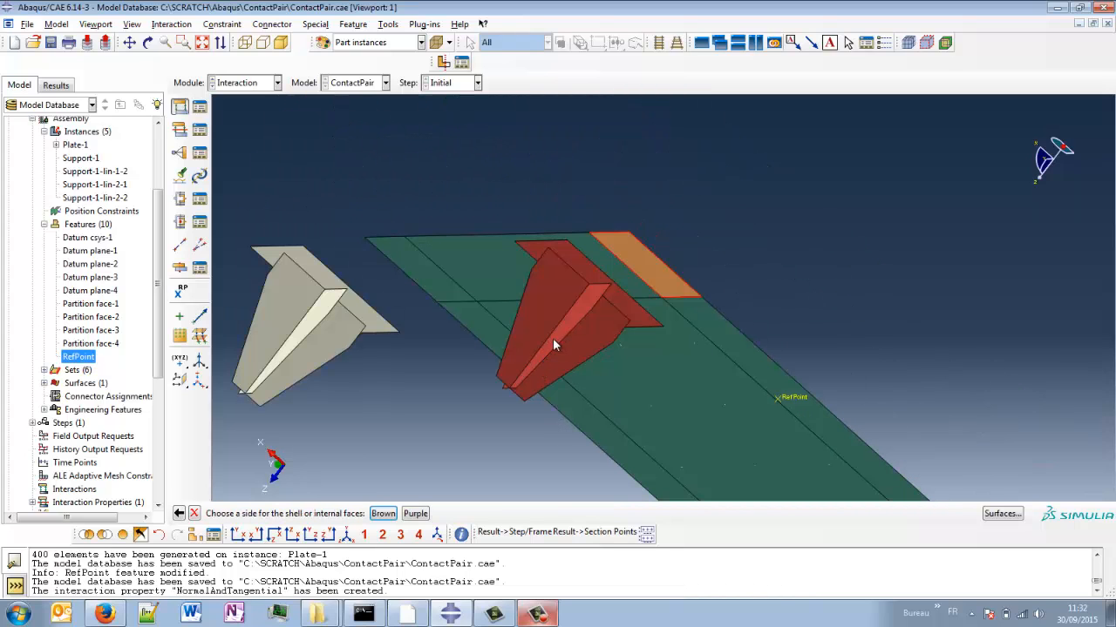
pyautogui.moveTo(553, 345)
pyautogui.keyDown('ctrl'); pyautogui.keyDown('alt'); pyautogui.mouseDown()
pyautogui.moveTo(555, 308)
pyautogui.moveTo(602, 338)
pyautogui.moveTo(590, 340)
pyautogui.moveTo(586, 387)
pyautogui.mouseUp(); pyautogui.keyUp('alt'); pyautogui.keyUp('ctrl')
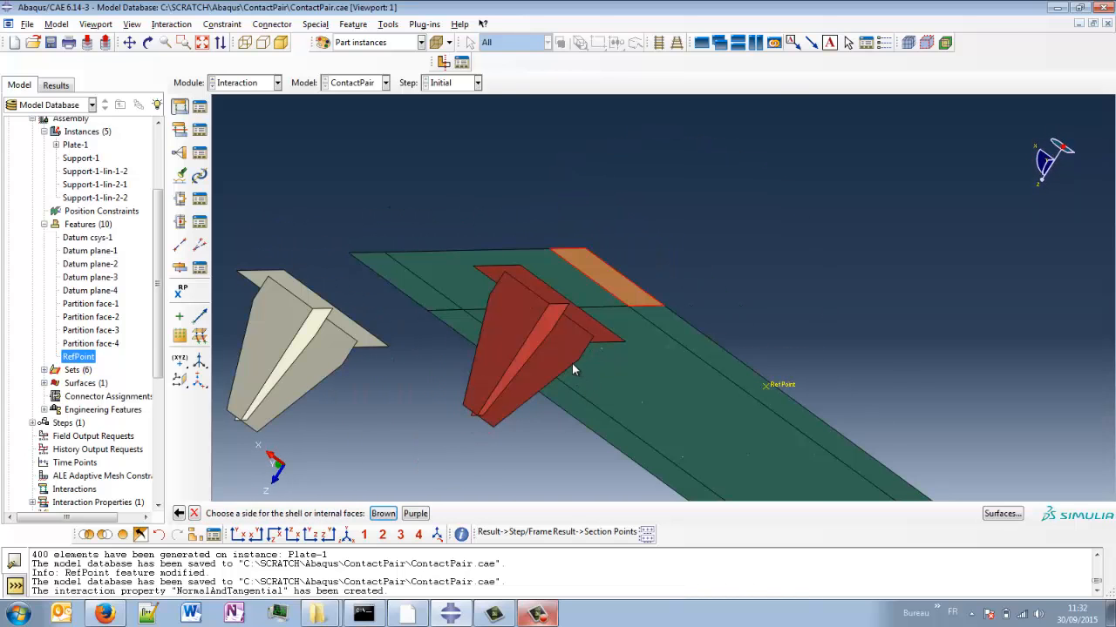
pyautogui.moveTo(628, 328)
pyautogui.keyDown('ctrl'); pyautogui.keyDown('alt'); pyautogui.mouseDown()
pyautogui.moveTo(623, 302)
pyautogui.moveTo(585, 369)
pyautogui.moveTo(496, 397)
pyautogui.mouseUp(); pyautogui.keyUp('alt'); pyautogui.keyUp('ctrl')
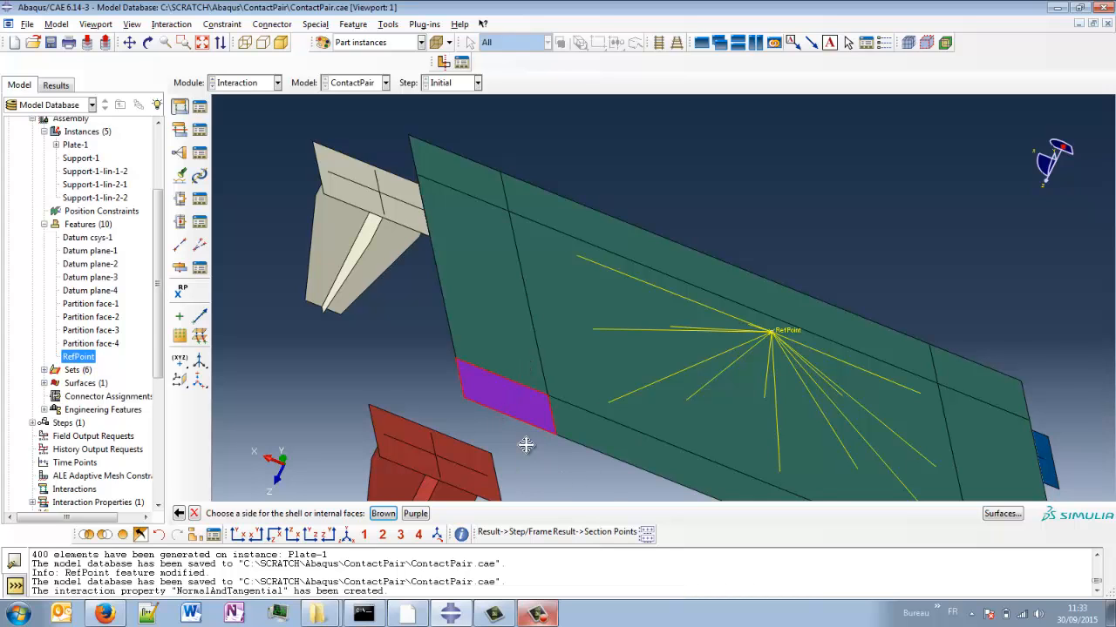
pyautogui.moveTo(526, 446)
pyautogui.keyDown('ctrl'); pyautogui.keyDown('alt'); pyautogui.mouseDown()
pyautogui.moveTo(529, 393)
pyautogui.moveTo(609, 273)
pyautogui.mouseUp(); pyautogui.keyUp('alt'); pyautogui.keyUp('ctrl')
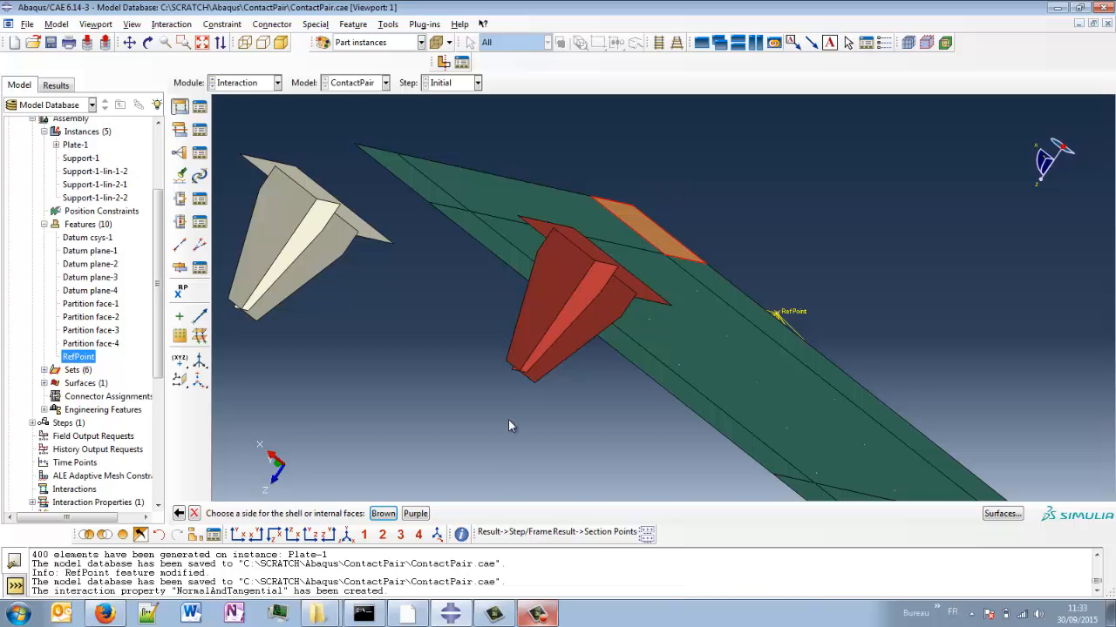
pyautogui.click(382, 513)
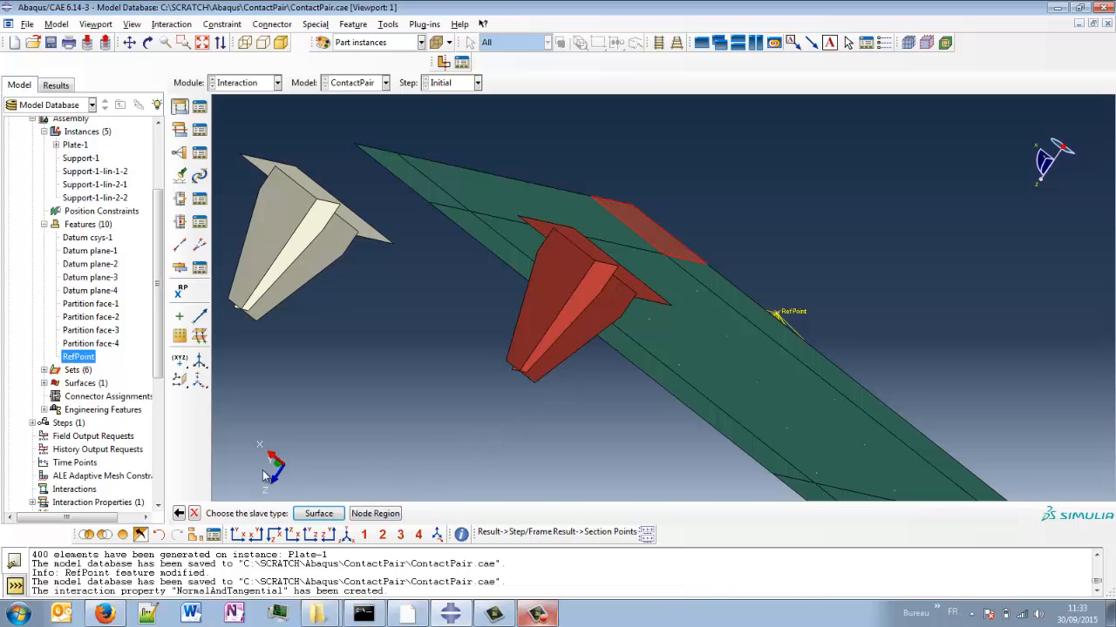
# Define the red support's top face as the Cont-1 slave surface, using its purple side facing the plate.
pyautogui.click(320, 516)
pyautogui.keyDown('ctrl'); pyautogui.keyDown('alt'); pyautogui.moveTo(622, 386); pyautogui.dragTo(630, 264, button='middle'); pyautogui.keyUp('alt'); pyautogui.keyUp('ctrl')
pyautogui.keyDown('ctrl'); pyautogui.keyDown('alt'); pyautogui.moveTo(631, 264); pyautogui.dragTo(593, 447); pyautogui.keyUp('alt'); pyautogui.keyUp('ctrl')
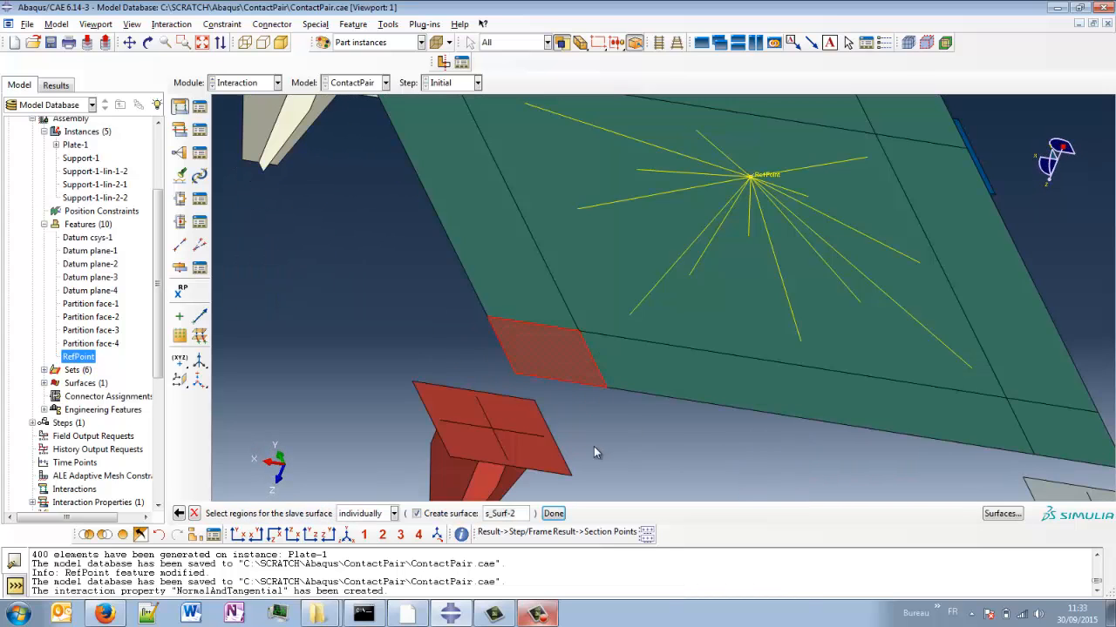
pyautogui.click(502, 424)
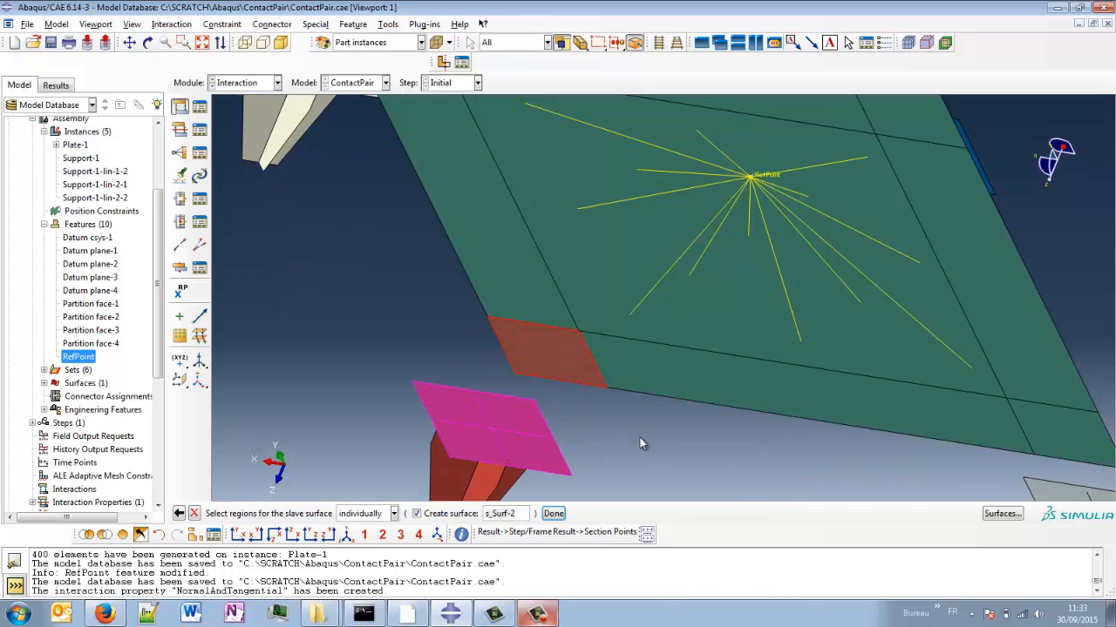
pyautogui.middleClick(633, 438)
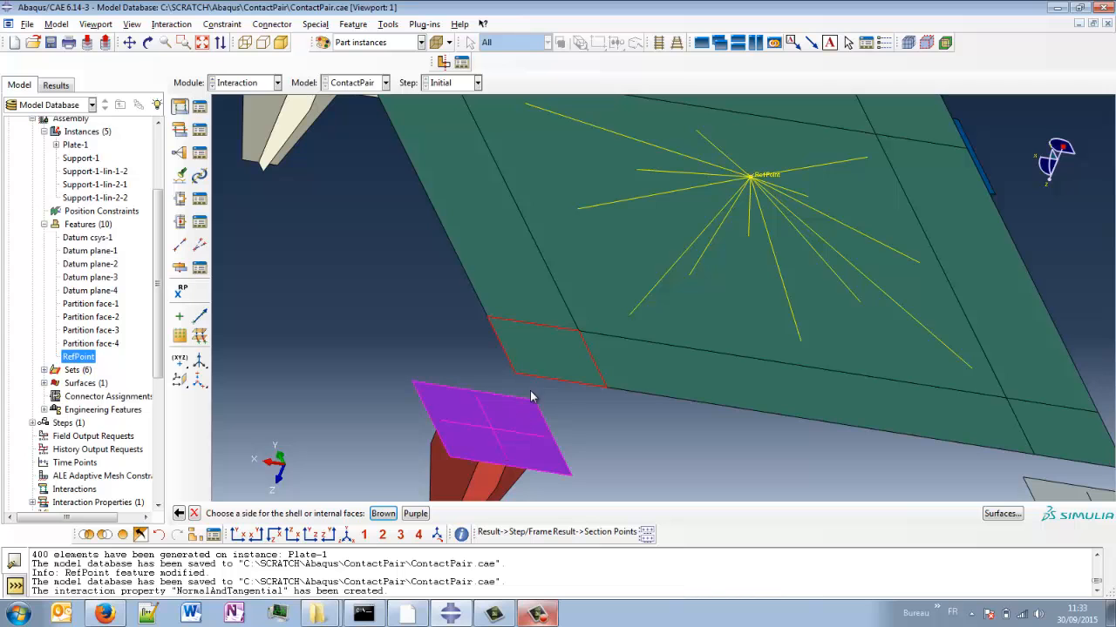
pyautogui.keyDown('ctrl'); pyautogui.keyDown('alt'); pyautogui.moveTo(530, 396); pyautogui.dragTo(583, 359); pyautogui.keyUp('alt'); pyautogui.keyUp('ctrl')
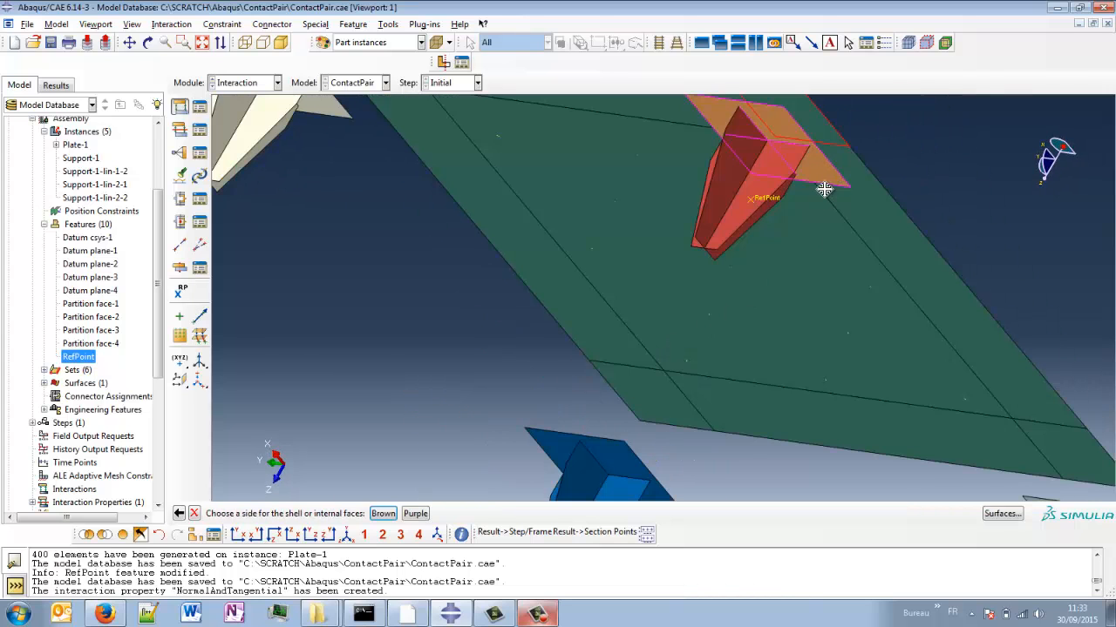
pyautogui.keyDown('ctrl'); pyautogui.keyDown('alt'); pyautogui.moveTo(824, 189); pyautogui.dragTo(688, 340, button='middle'); pyautogui.keyUp('alt'); pyautogui.keyUp('ctrl')
pyautogui.keyDown('ctrl'); pyautogui.keyDown('alt'); pyautogui.moveTo(673, 317); pyautogui.dragTo(635, 380); pyautogui.keyUp('alt'); pyautogui.keyUp('ctrl')
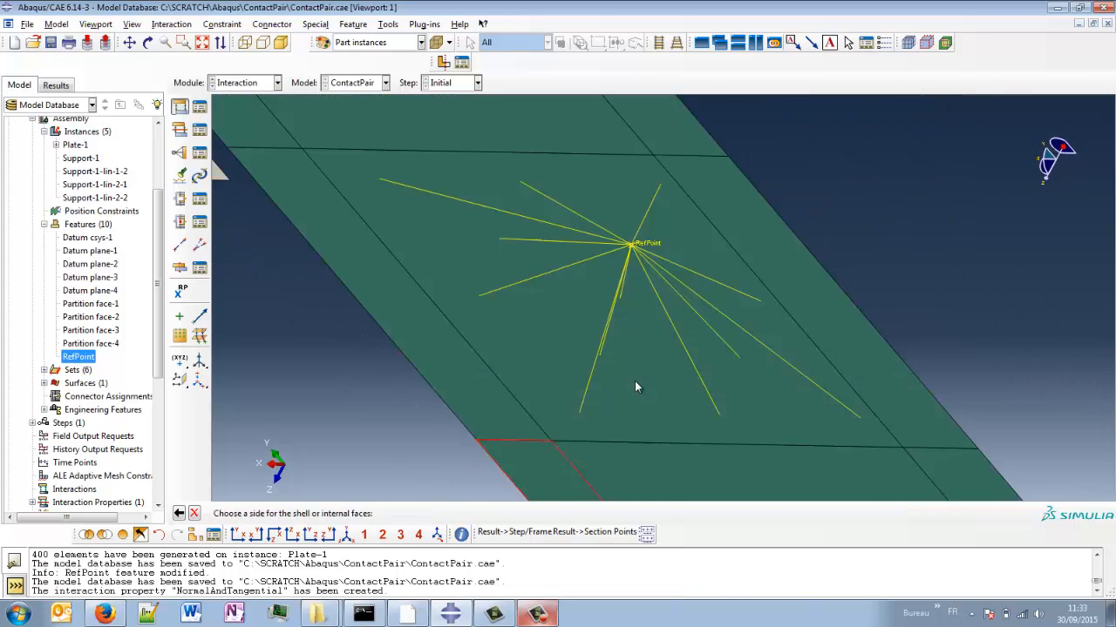
pyautogui.keyDown('ctrl'); pyautogui.keyDown('alt'); pyautogui.moveTo(635, 381); pyautogui.dragTo(697, 159, button='middle'); pyautogui.keyUp('alt'); pyautogui.keyUp('ctrl')
pyautogui.click(415, 514)
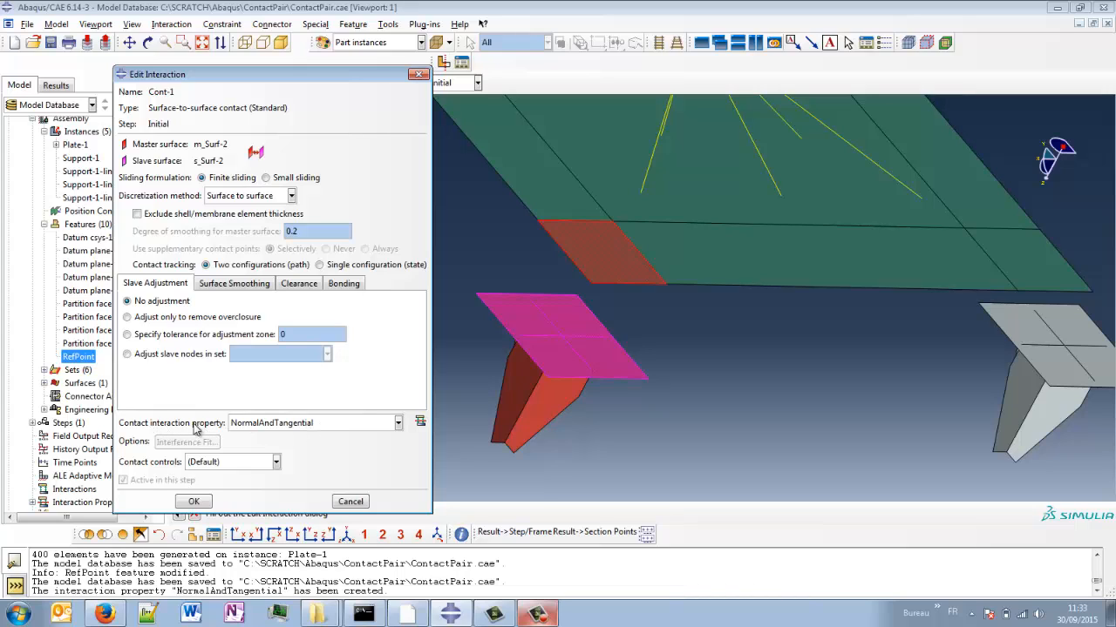
# Assign the NormalAndTangential contact property to Cont-1 and finish the interaction with the default settings.
pyautogui.click(336, 427)
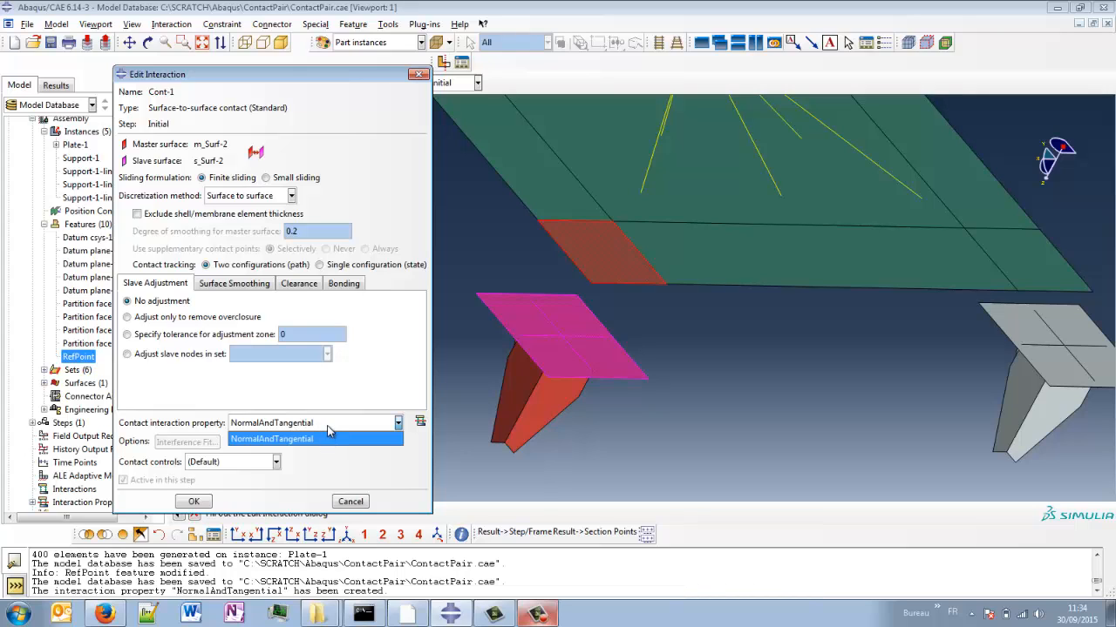
pyautogui.click(328, 436)
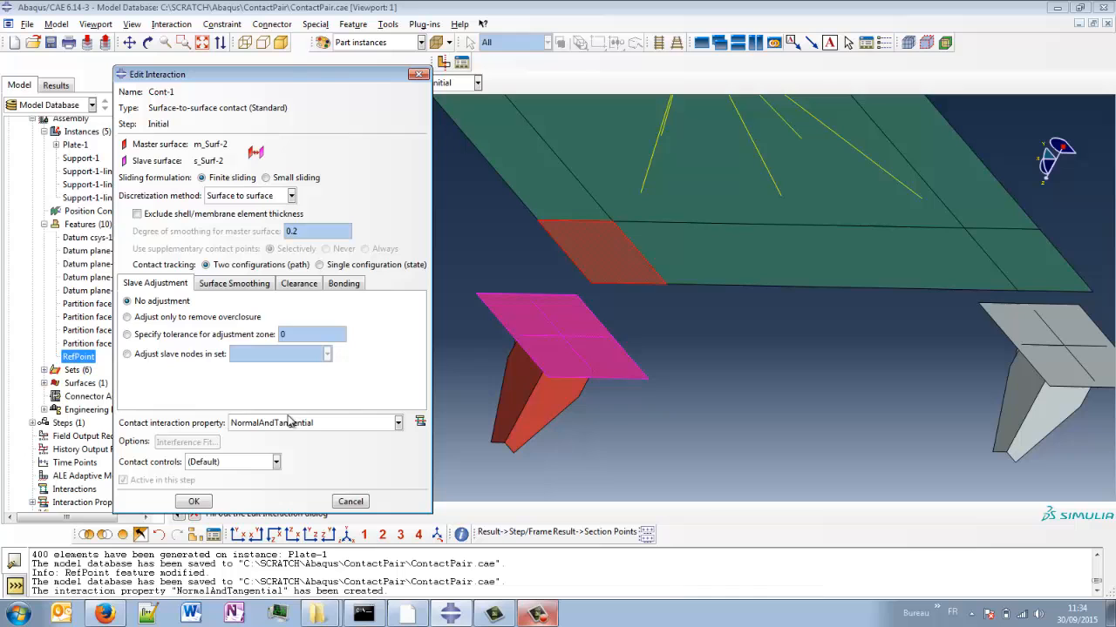
pyautogui.click(195, 502)
# Start surface-to-surface contact (Standard) Cont-2 in the Initial step, with the brown side of the plate corner near the beige support as master surface.
pyautogui.scroll(5, 539, 352)
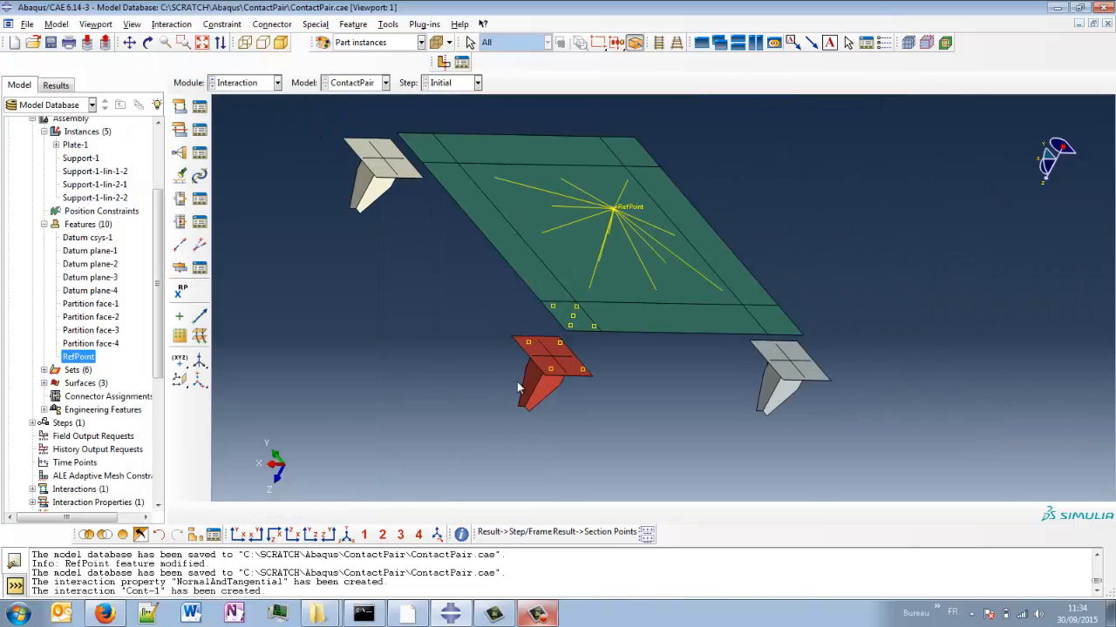
pyautogui.moveTo(556, 313)
pyautogui.keyDown('ctrl'); pyautogui.keyDown('alt'); pyautogui.mouseDown(button='middle')
pyautogui.moveTo(584, 382)
pyautogui.moveTo(480, 366)
pyautogui.moveTo(453, 388)
pyautogui.moveTo(600, 375)
pyautogui.moveTo(315, 229)
pyautogui.mouseUp(button='middle'); pyautogui.keyUp('alt'); pyautogui.keyUp('ctrl')
pyautogui.click(179, 106)
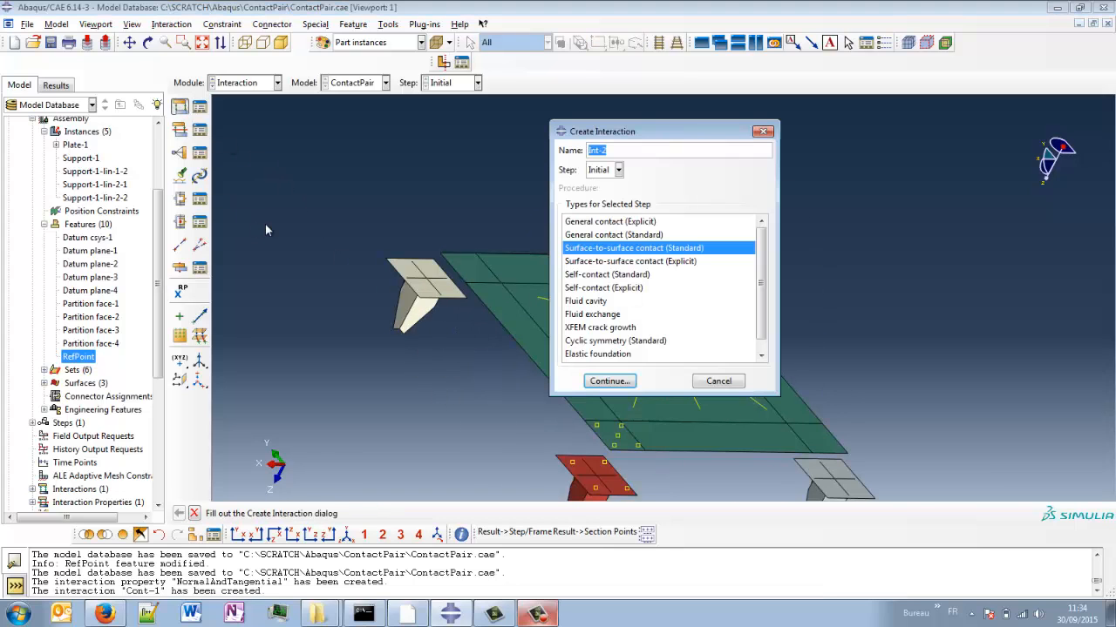
pyautogui.write('Cont-')
pyautogui.click(610, 380)
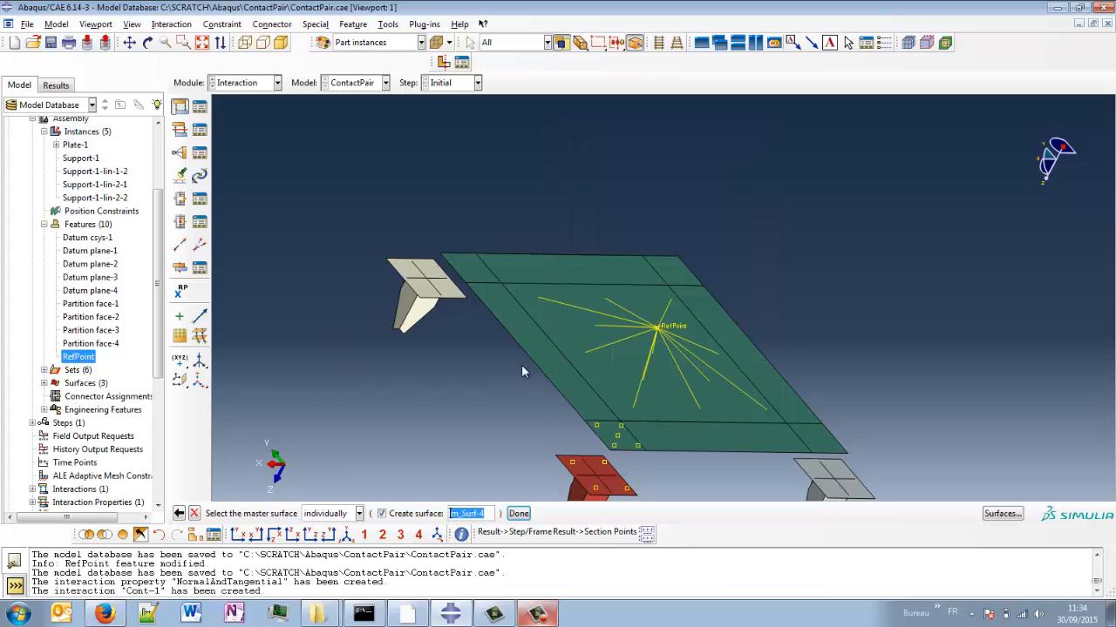
pyautogui.click(475, 265)
pyautogui.middleClick(448, 389)
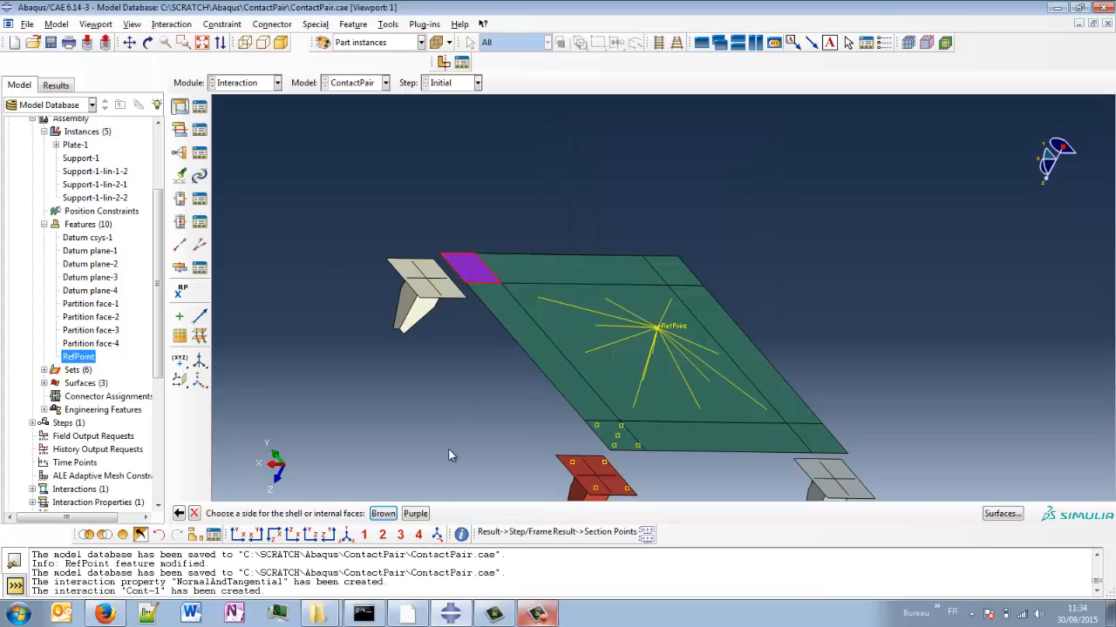
pyautogui.click(382, 514)
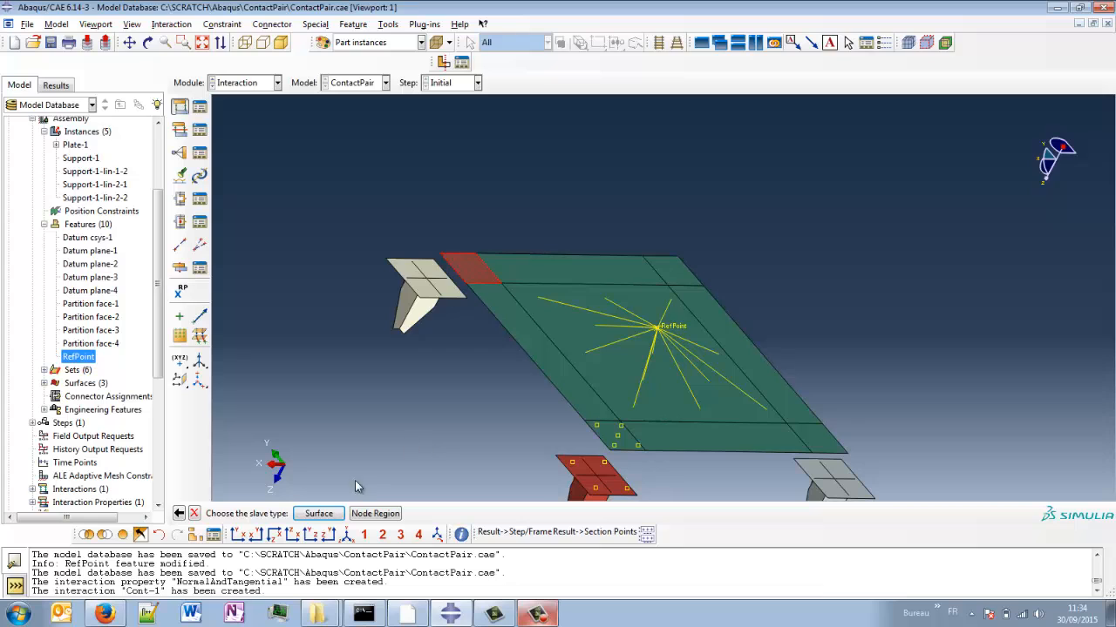
# Use the purple side of the beige support's top face as the slave surface and finish Cont-2 with the NormalAndTangential property.
pyautogui.click(319, 515)
pyautogui.click(439, 277)
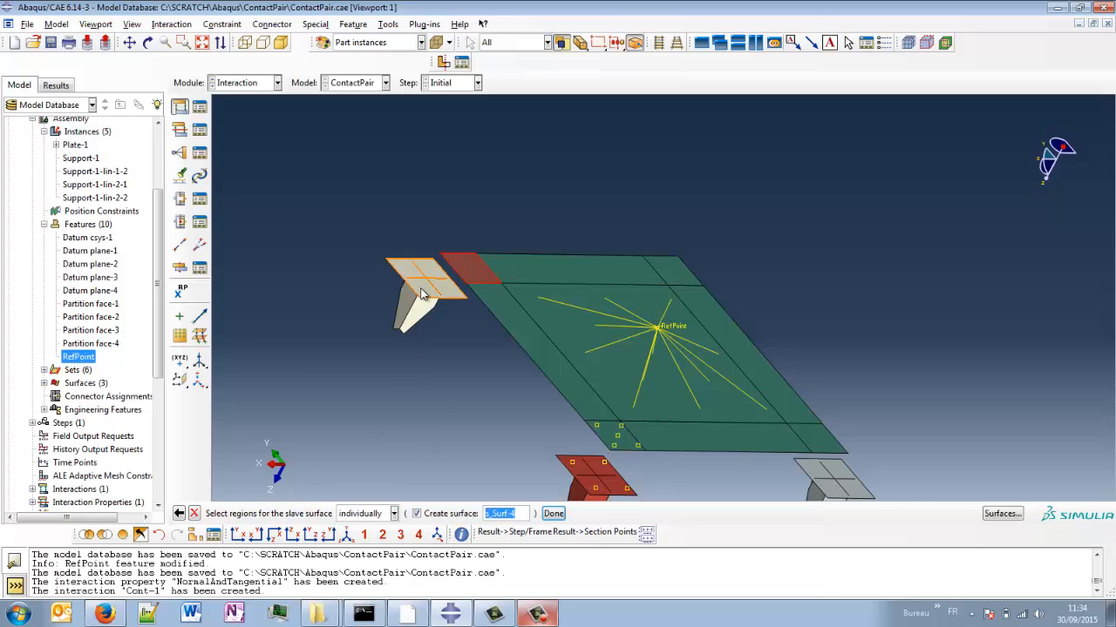
pyautogui.middleClick(440, 413)
pyautogui.click(415, 513)
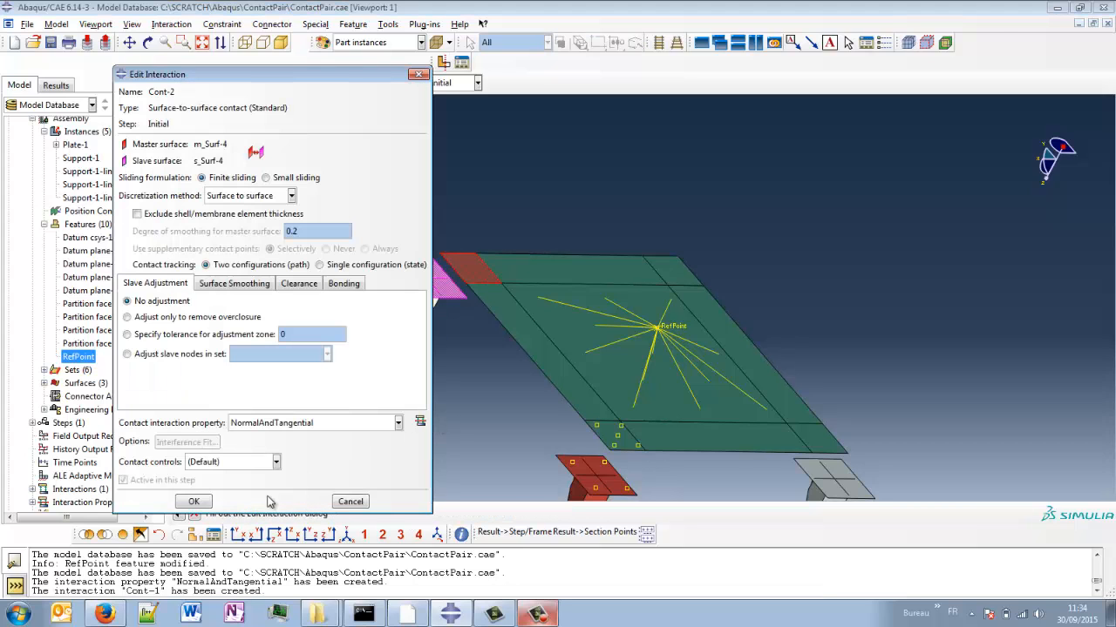
pyautogui.click(199, 502)
# Start surface-to-surface contact (Standard) Cont-3 in the Initial step, with the brown side of the plate corner at the blue support as master surface.
pyautogui.keyDown('ctrl'); pyautogui.keyDown('alt'); pyautogui.moveTo(636, 355); pyautogui.dragTo(473, 306, button='middle'); pyautogui.keyUp('alt'); pyautogui.keyUp('ctrl')
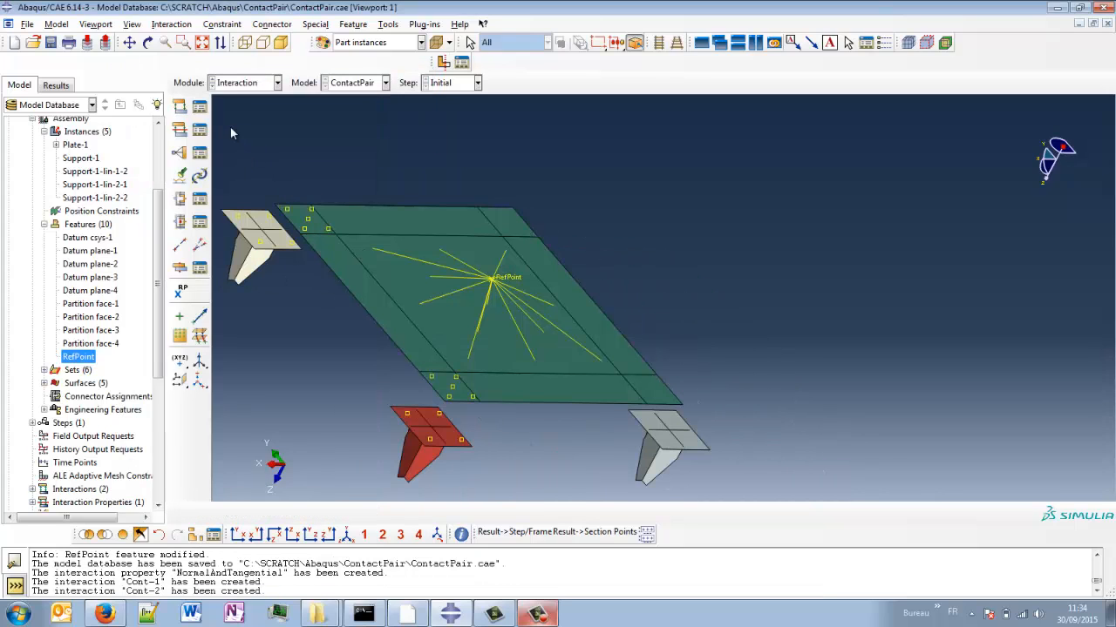
pyautogui.click(179, 108)
pyautogui.write('Cont-3')
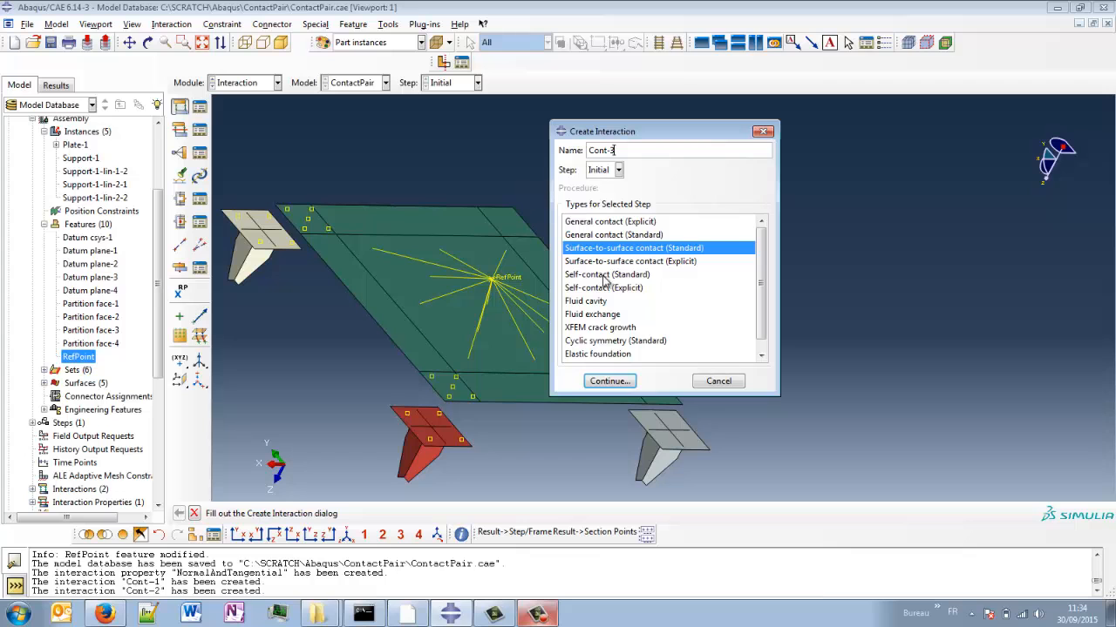
pyautogui.click(617, 381)
pyautogui.keyDown('ctrl'); pyautogui.keyDown('alt'); pyautogui.moveTo(676, 334); pyautogui.dragTo(523, 334); pyautogui.keyUp('alt'); pyautogui.keyUp('ctrl')
pyautogui.keyDown('ctrl'); pyautogui.keyDown('alt'); pyautogui.moveTo(772, 227); pyautogui.dragTo(563, 344, button='middle'); pyautogui.keyUp('alt'); pyautogui.keyUp('ctrl')
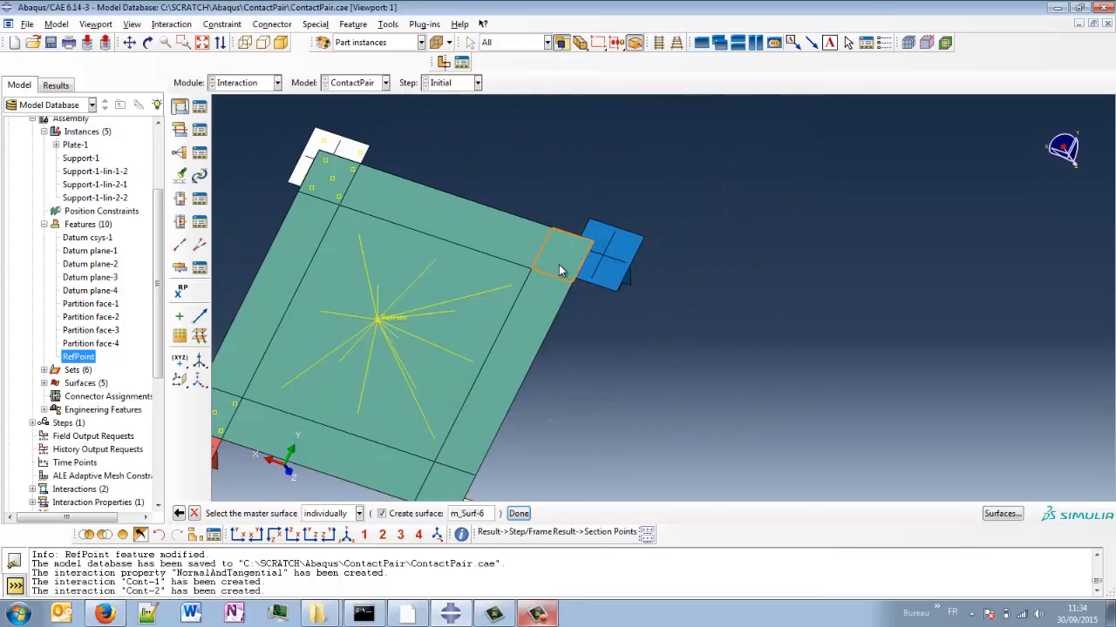
pyautogui.click(561, 271)
pyautogui.middleClick(669, 381)
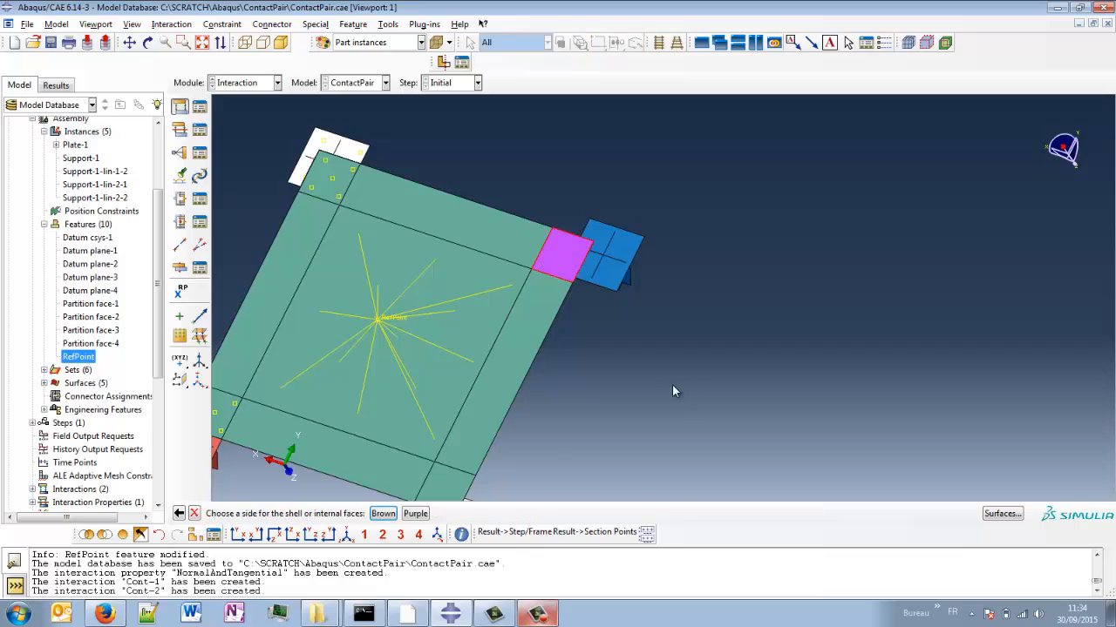
pyautogui.click(383, 514)
# Use the purple side of the blue support's top face as the slave surface and finish Cont-3 with the NormalAndTangential property.
pyautogui.click(319, 513)
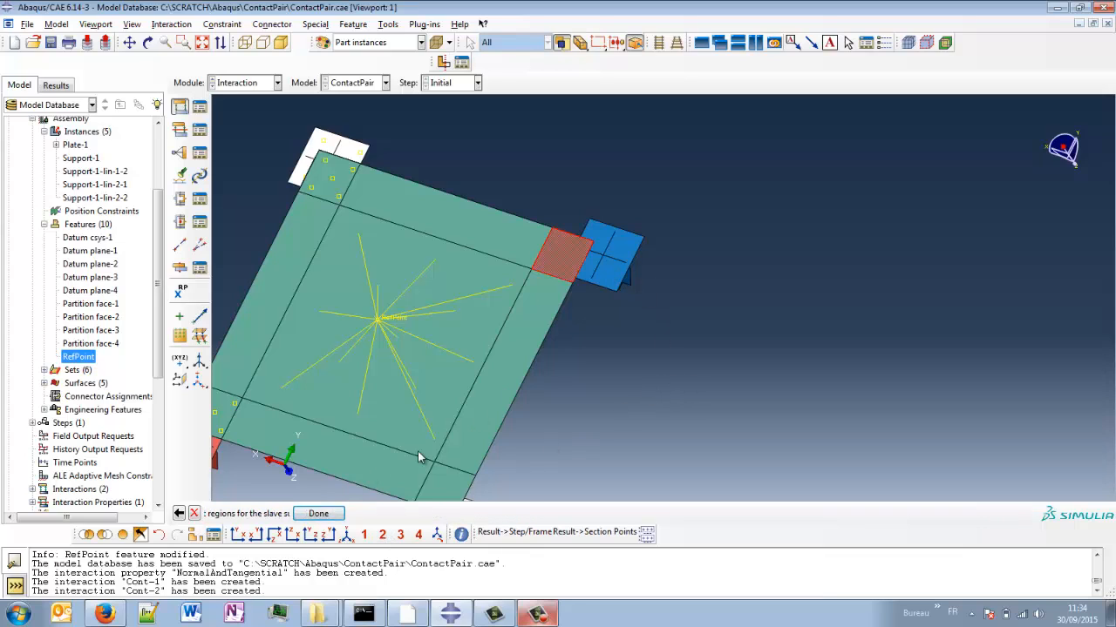
pyautogui.click(593, 277)
pyautogui.middleClick(622, 440)
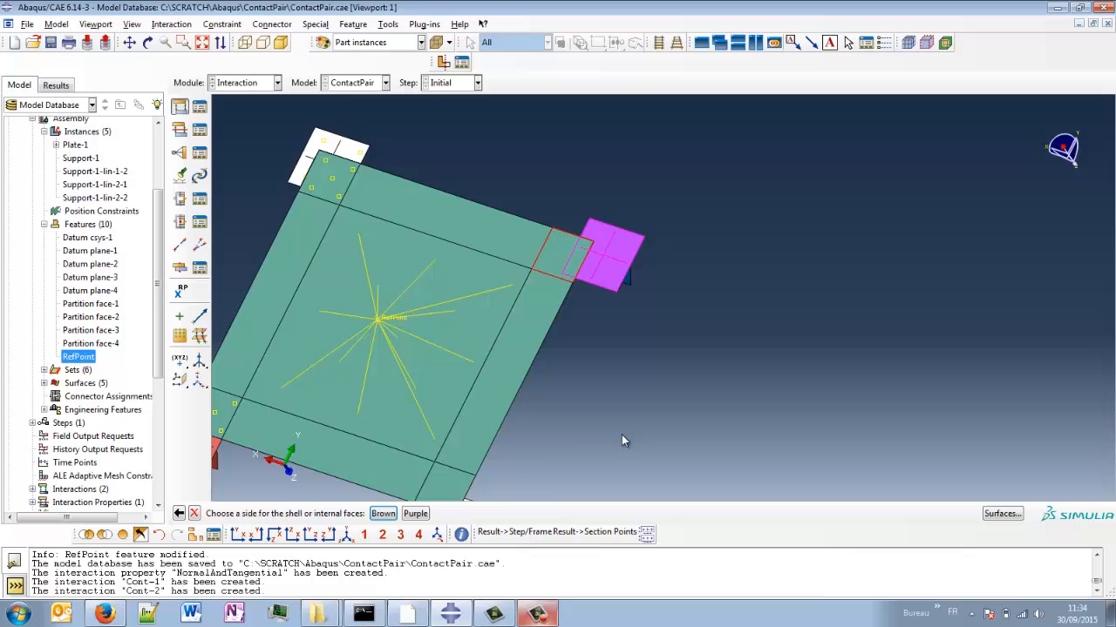
pyautogui.click(417, 514)
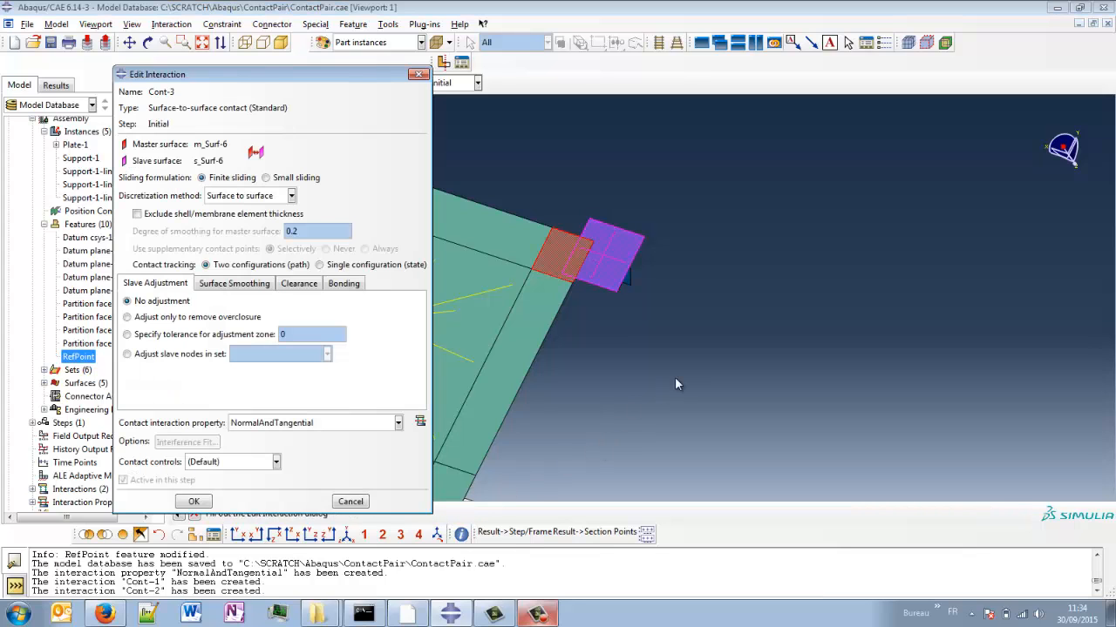
pyautogui.click(193, 501)
# Start surface-to-surface contact (Standard) Cont-4 in the Initial step, with the brown side of the plate corner at the light grey support as master surface.
pyautogui.keyDown('ctrl'); pyautogui.keyDown('alt'); pyautogui.moveTo(603, 371); pyautogui.dragTo(742, 163, button='middle'); pyautogui.keyUp('alt'); pyautogui.keyUp('ctrl')
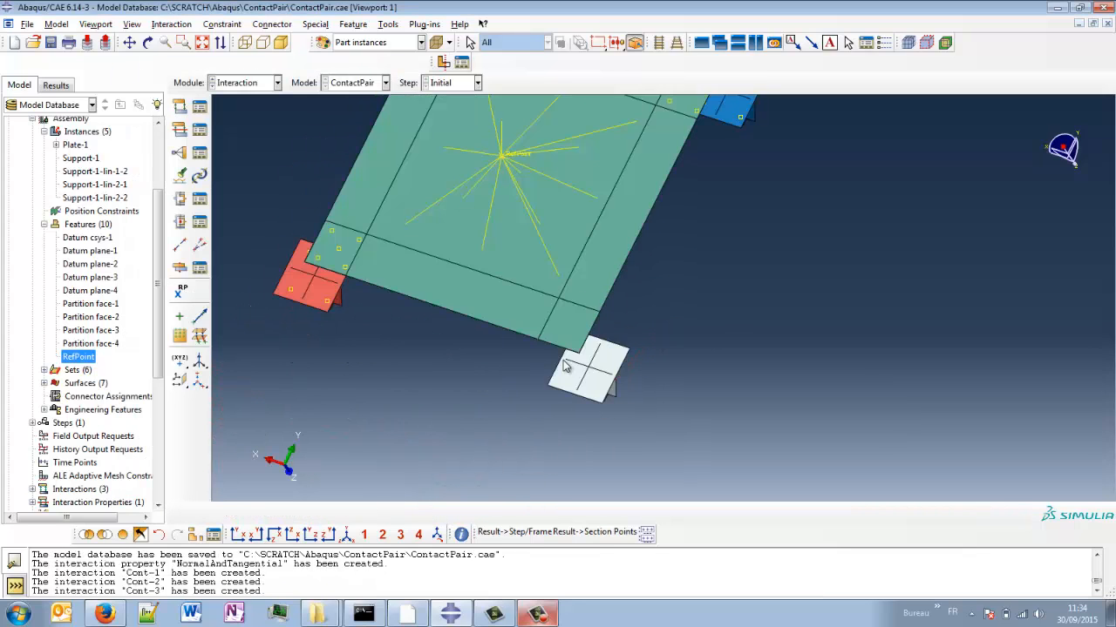
pyautogui.click(179, 106)
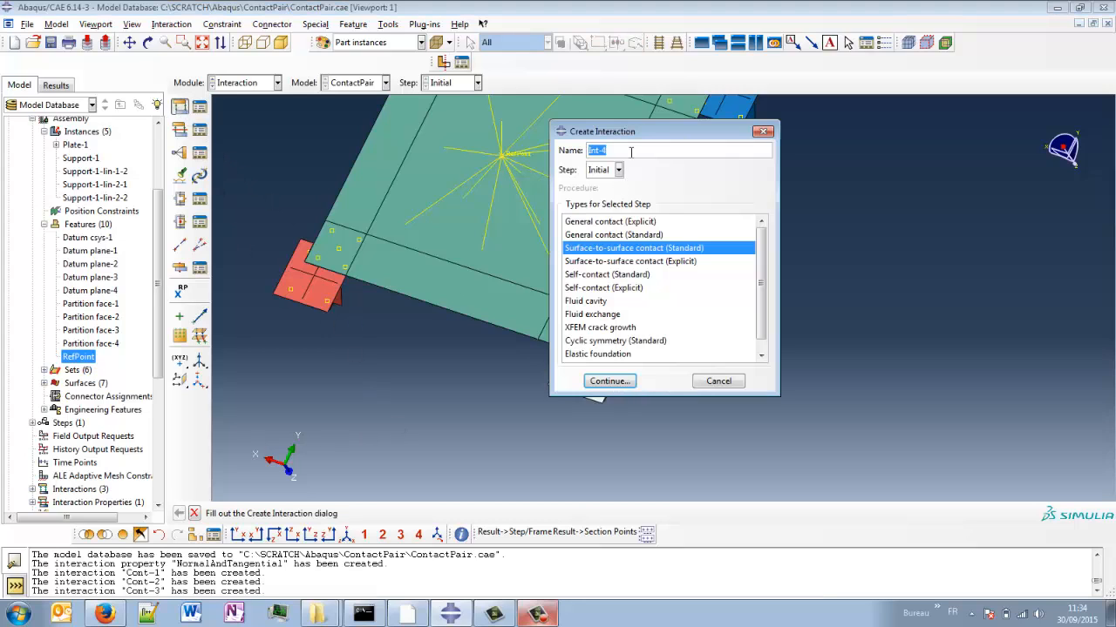
pyautogui.write('Cont-4')
pyautogui.press('Return')
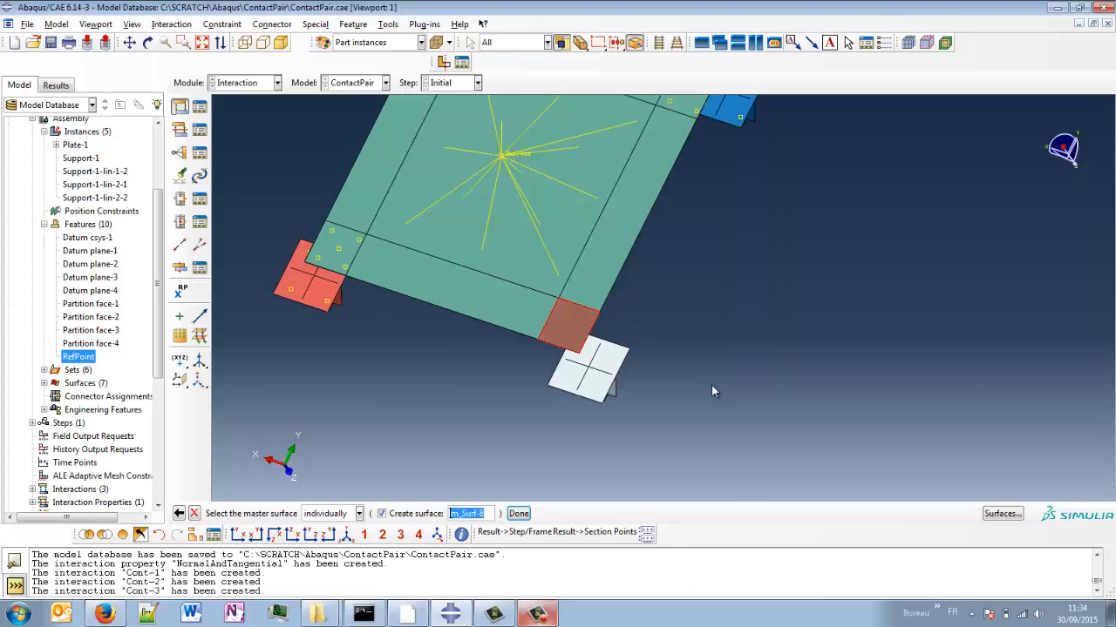
pyautogui.click(568, 323)
pyautogui.middleClick(568, 322)
pyautogui.click(383, 514)
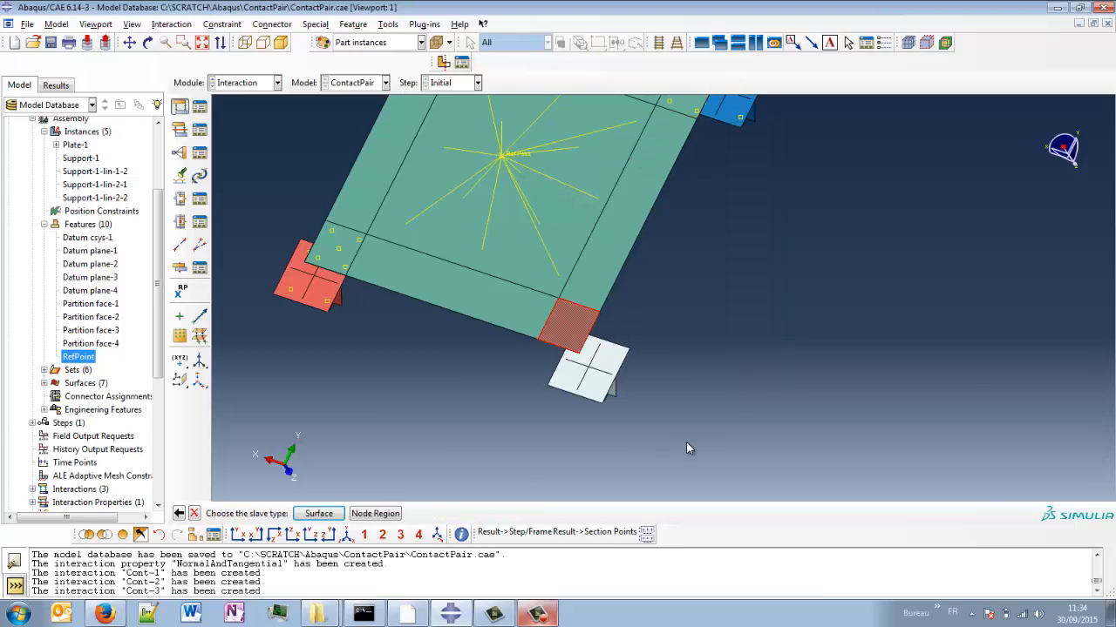
# Use the purple side of the light grey support's top face as the slave surface and finish Cont-4 with the NormalAndTangential property.
pyautogui.click(319, 513)
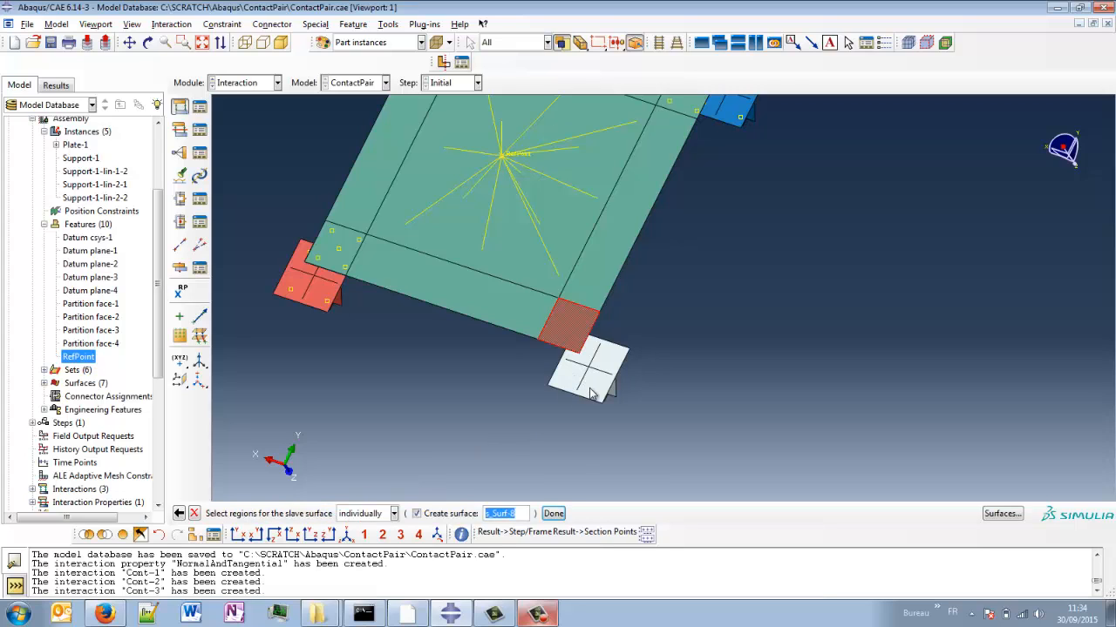
pyautogui.click(593, 388)
pyautogui.middleClick(660, 386)
pyautogui.click(417, 513)
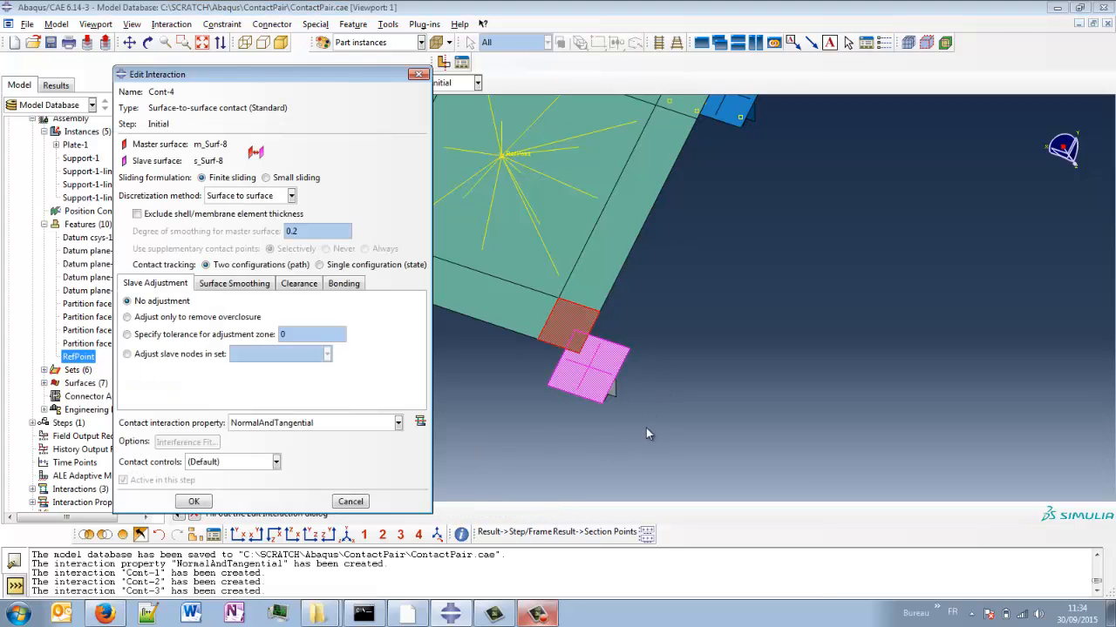
pyautogui.click(194, 501)
# Inspect where the plate corners overlap the four supports and their contact markers, using the XY view and temporary translucency.
pyautogui.scroll(3, 652, 394)
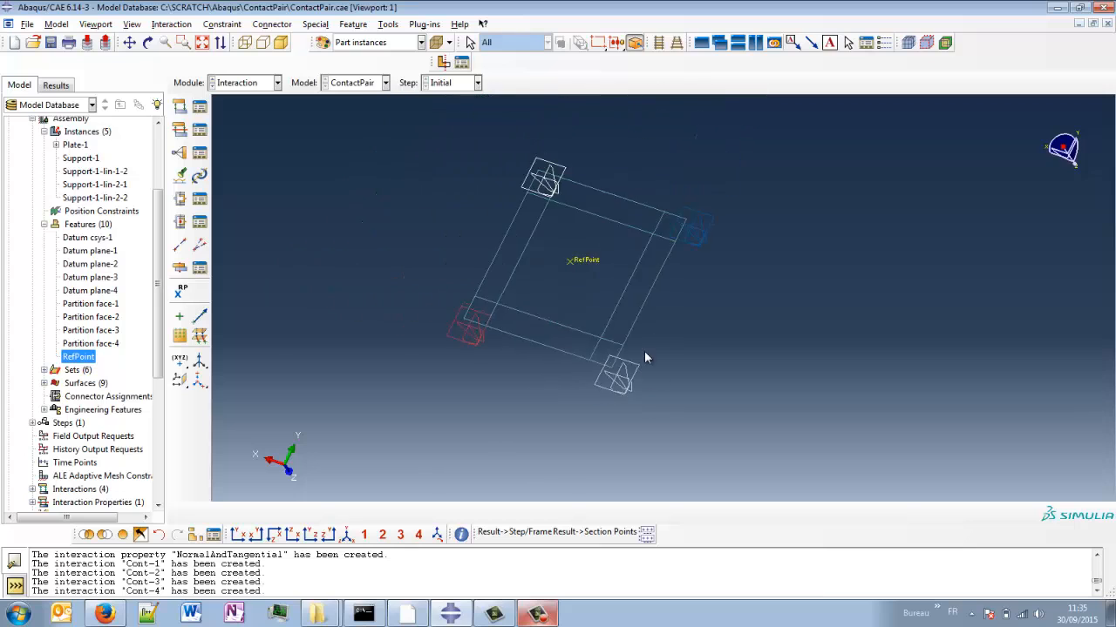
pyautogui.moveTo(549, 409)
pyautogui.keyDown('ctrl'); pyautogui.keyDown('alt'); pyautogui.mouseDown()
pyautogui.moveTo(640, 414)
pyautogui.moveTo(601, 438)
pyautogui.mouseUp(); pyautogui.keyUp('alt'); pyautogui.keyUp('ctrl')
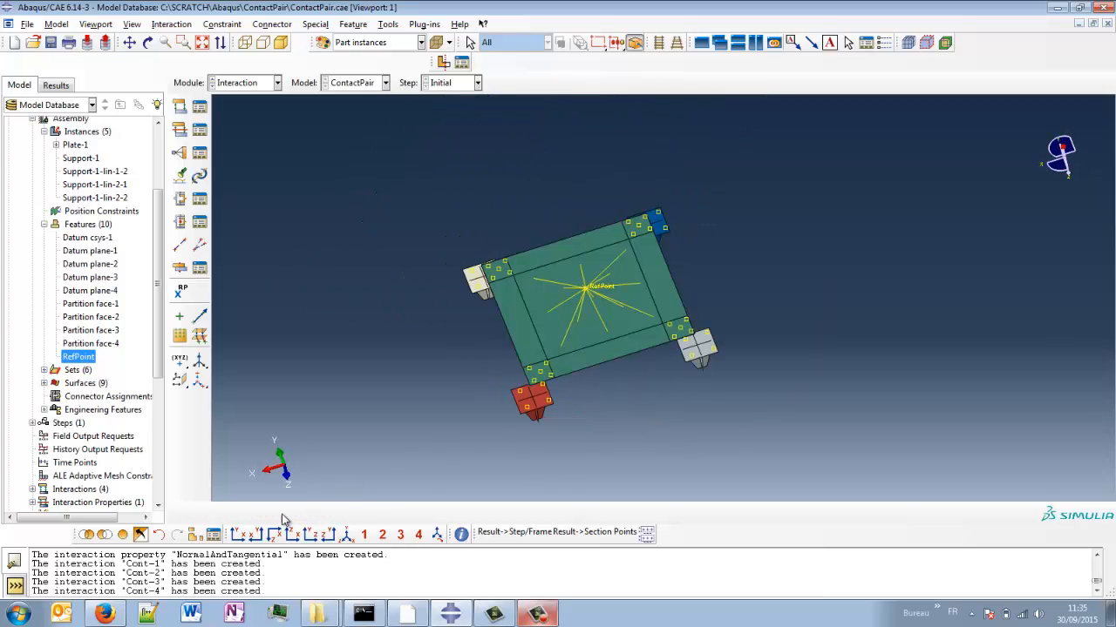
pyautogui.click(257, 535)
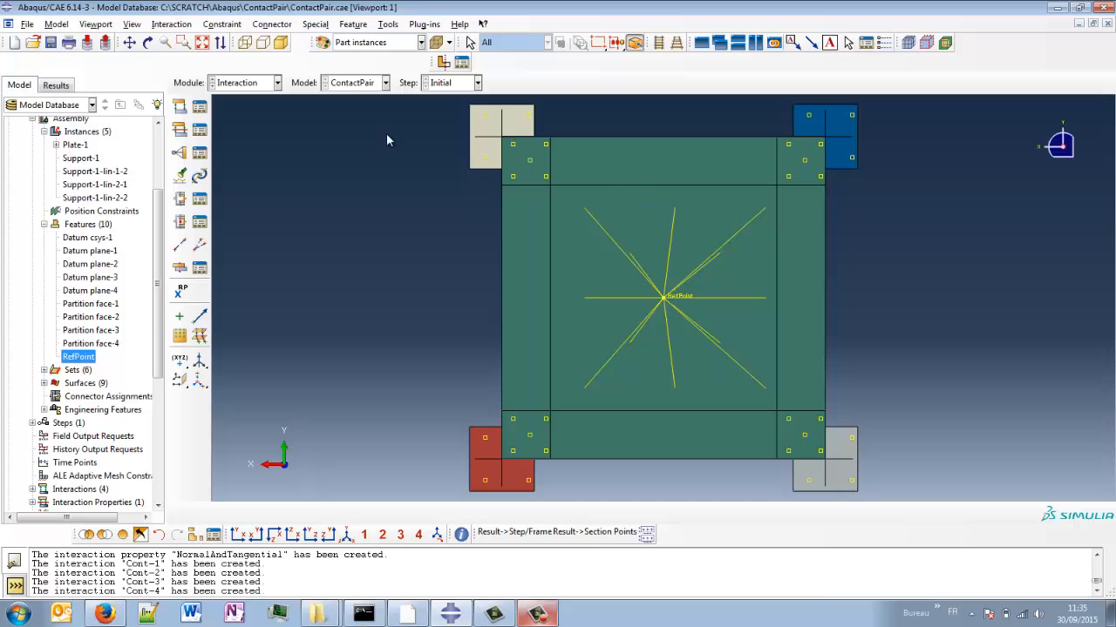
pyautogui.click(435, 42)
pyautogui.scroll(-2, 551, 162)
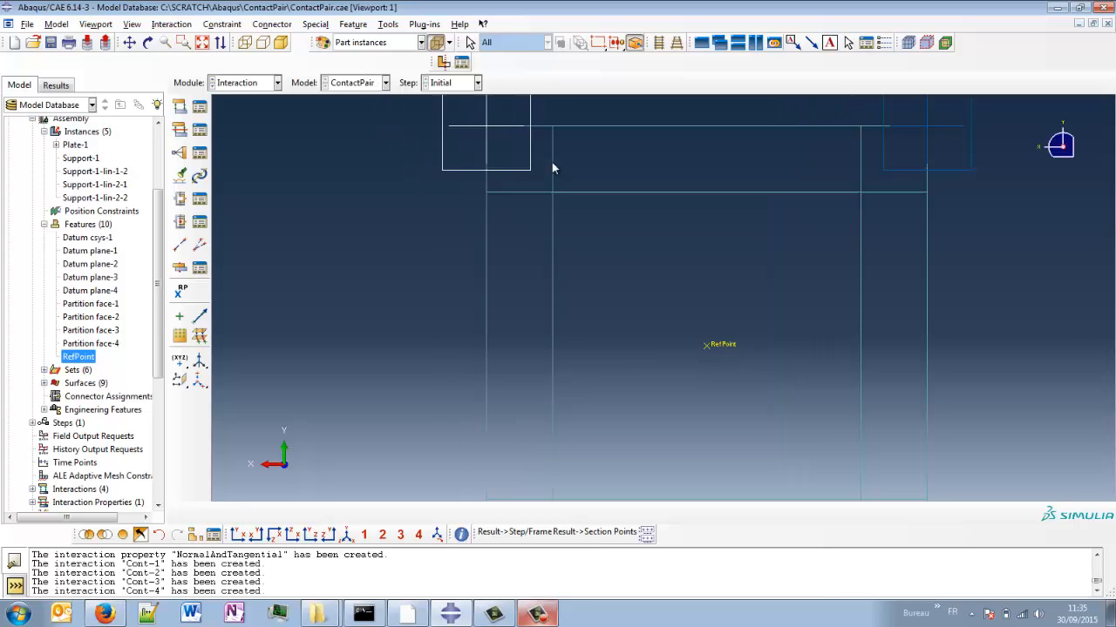
pyautogui.keyDown('ctrl'); pyautogui.keyDown('alt'); pyautogui.moveTo(516, 272); pyautogui.dragTo(498, 345, button='middle'); pyautogui.keyUp('alt'); pyautogui.keyUp('ctrl')
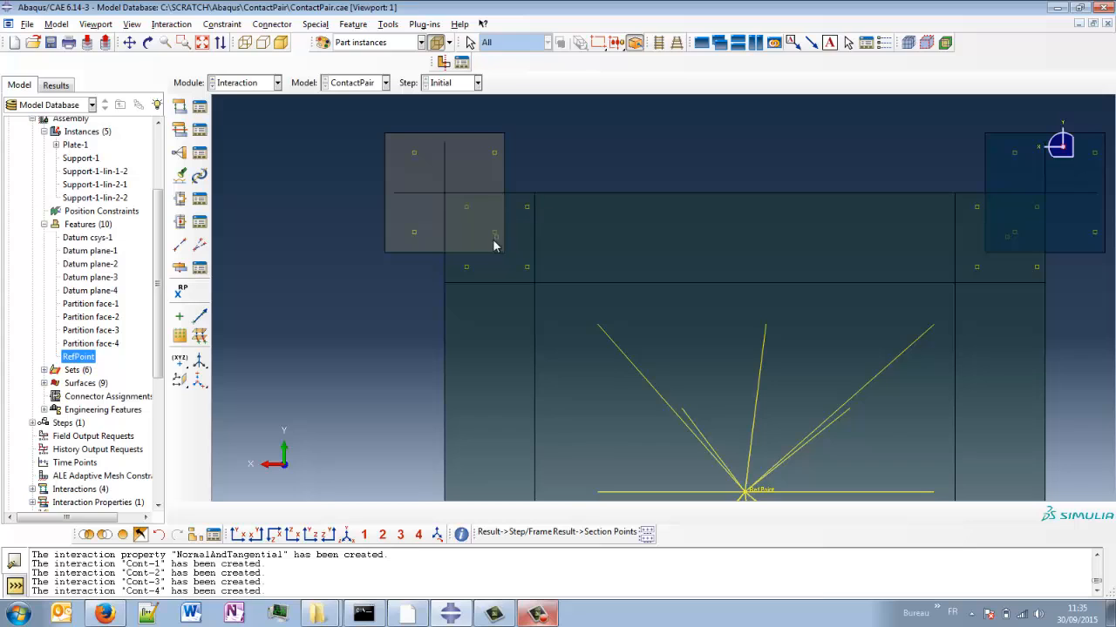
pyautogui.scroll(1, 539, 266)
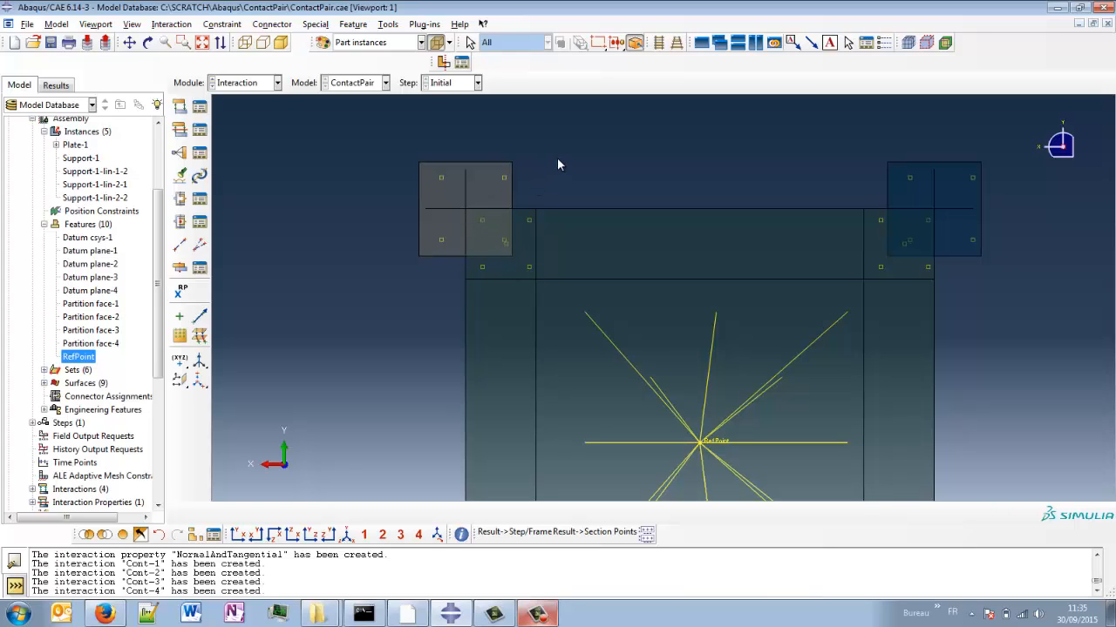
pyautogui.click(437, 44)
pyautogui.scroll(2, 706, 333)
pyautogui.keyDown('ctrl'); pyautogui.keyDown('alt'); pyautogui.moveTo(752, 473); pyautogui.dragTo(640, 326, button='middle'); pyautogui.keyUp('alt'); pyautogui.keyUp('ctrl')
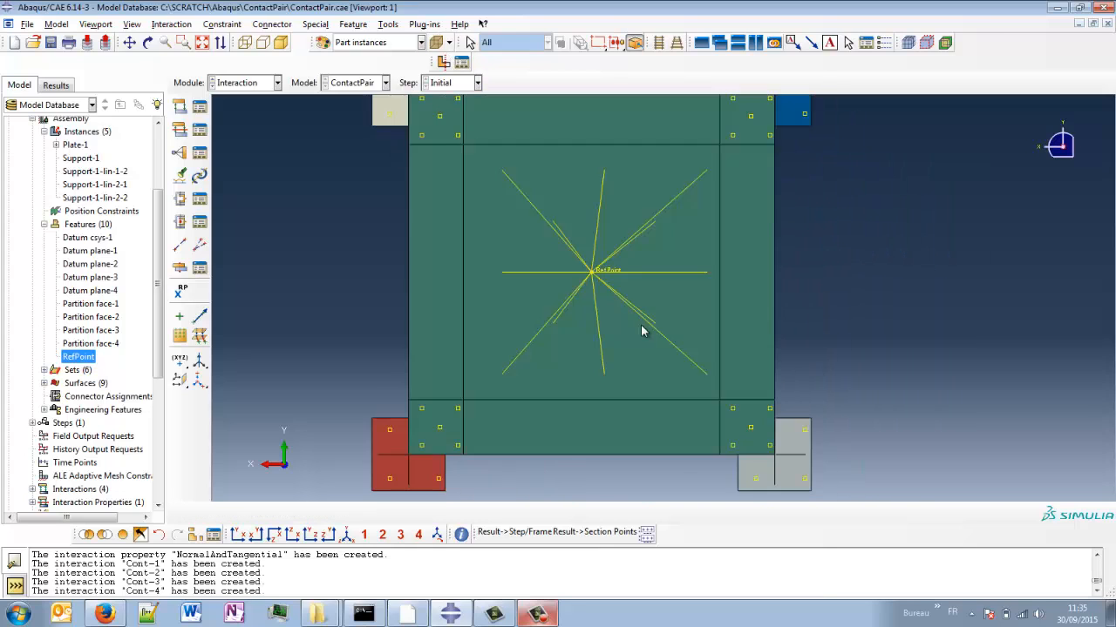
pyautogui.scroll(2, 643, 327)
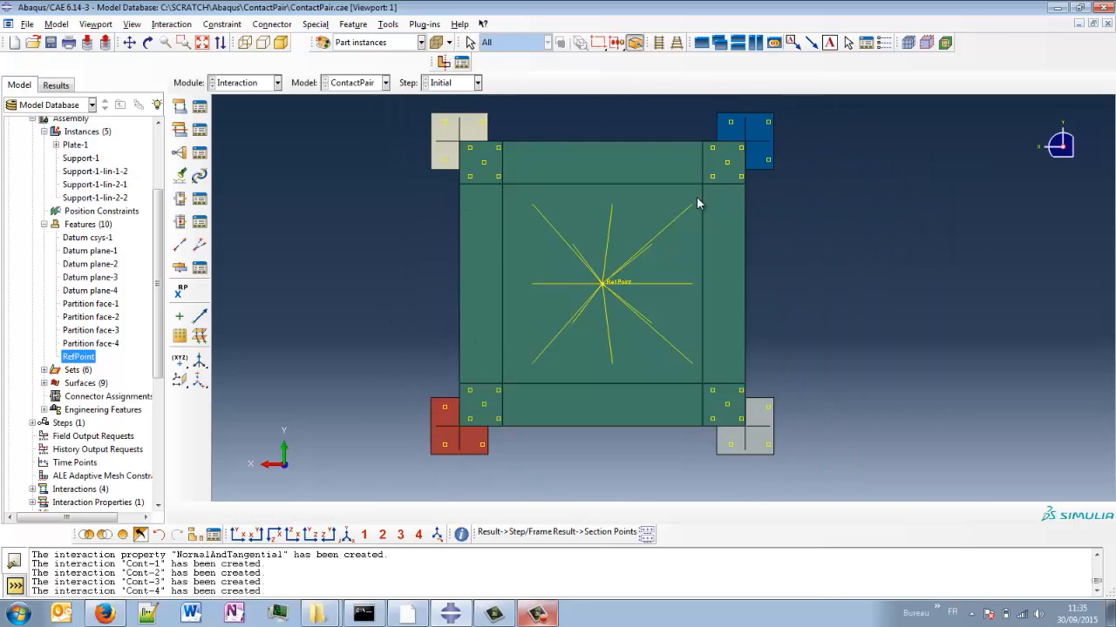
pyautogui.keyDown('ctrl'); pyautogui.keyDown('alt'); pyautogui.moveTo(743, 350); pyautogui.dragTo(798, 353, button='middle'); pyautogui.keyUp('alt'); pyautogui.keyUp('ctrl')
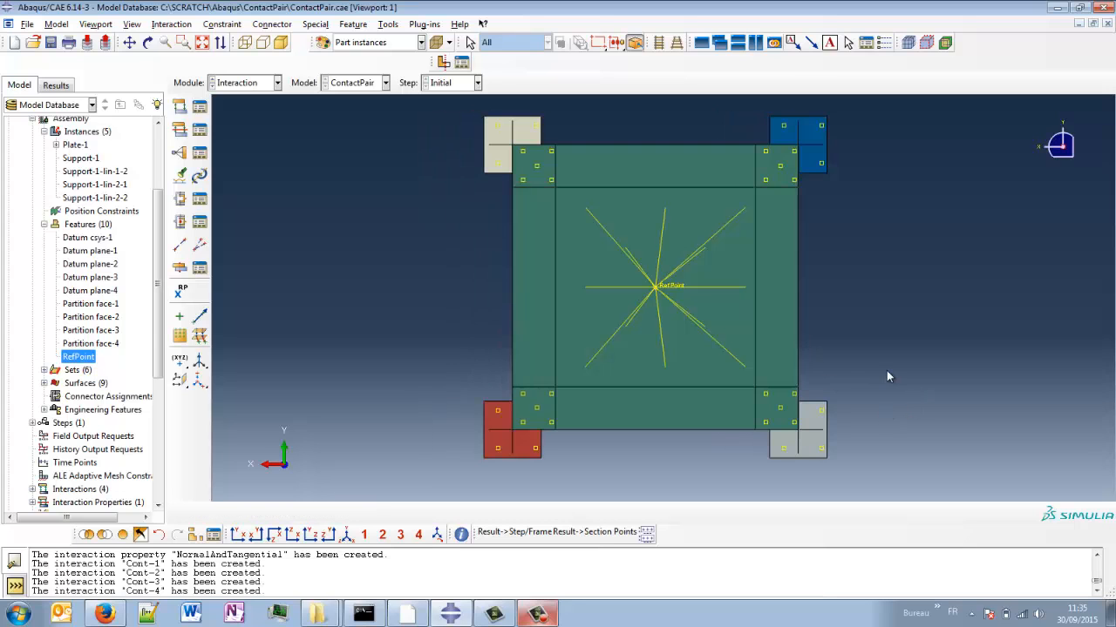
pyautogui.keyDown('ctrl'); pyautogui.keyDown('alt'); pyautogui.moveTo(668, 434); pyautogui.dragTo(682, 339); pyautogui.keyUp('alt'); pyautogui.keyUp('ctrl')
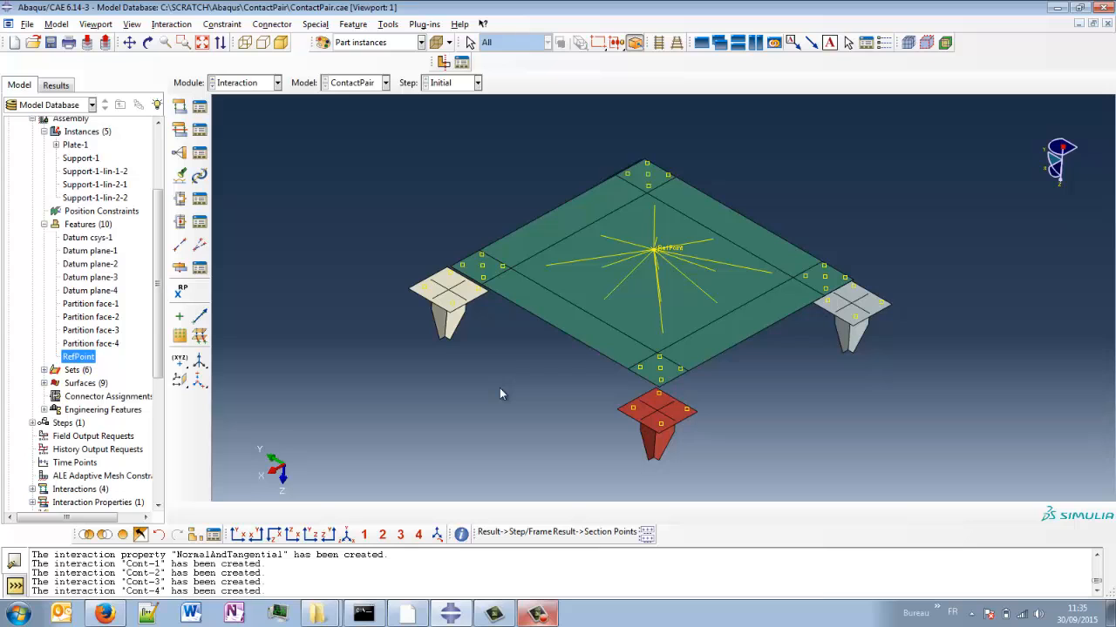
# Save the model database and switch to the Step module.
pyautogui.hotkey('ctrl', 's')
pyautogui.keyDown('ctrl'); pyautogui.keyDown('alt'); pyautogui.moveTo(572, 370); pyautogui.dragTo(513, 402); pyautogui.keyUp('alt'); pyautogui.keyUp('ctrl')
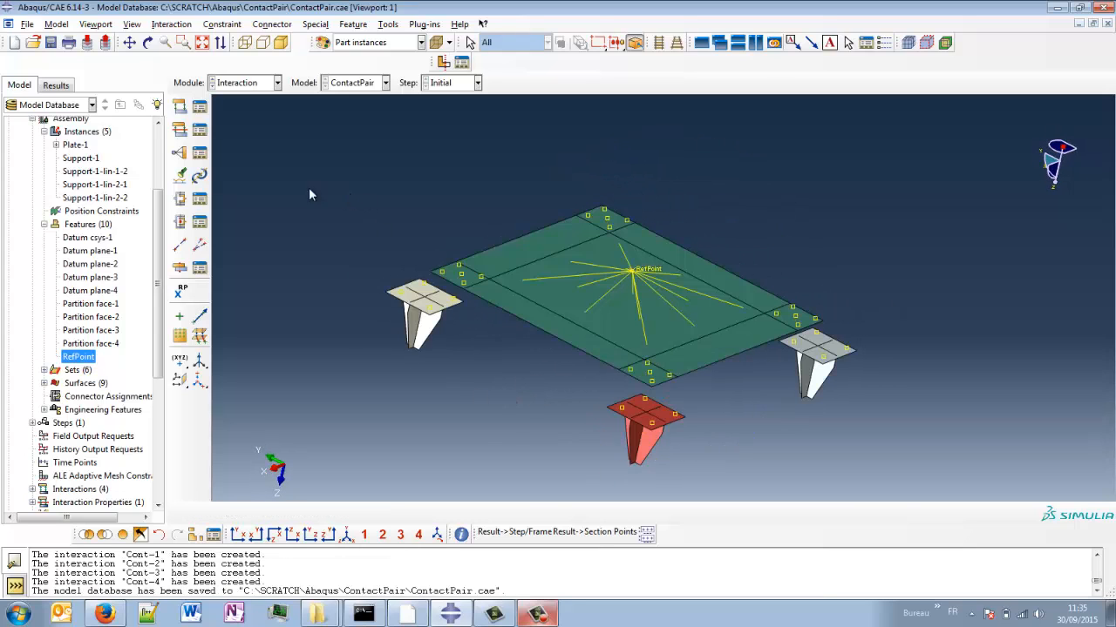
pyautogui.click(241, 84)
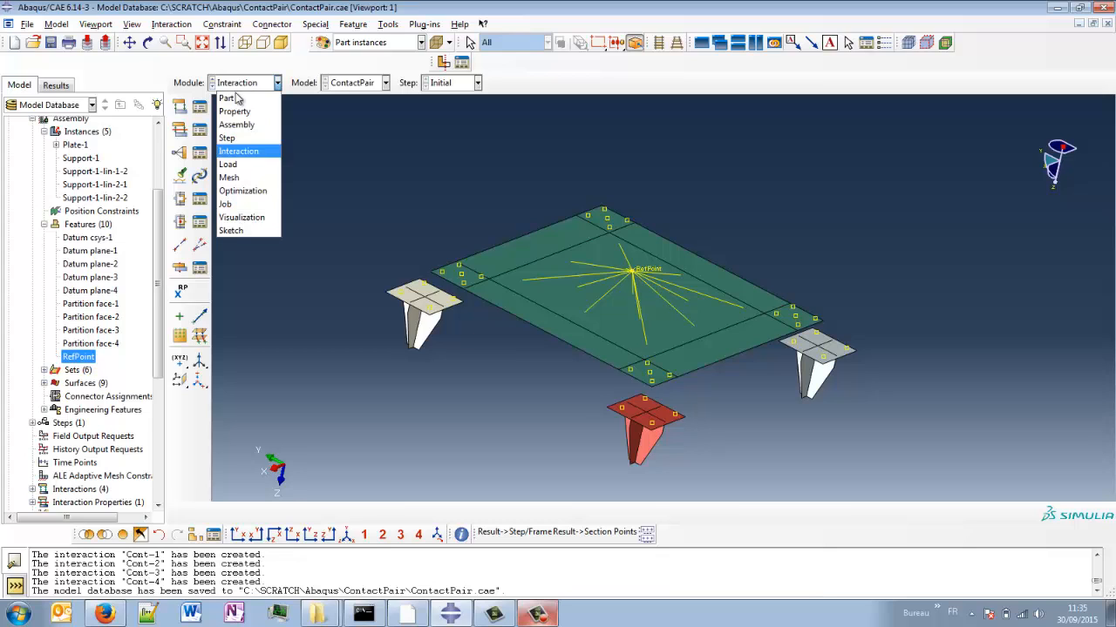
pyautogui.click(237, 137)
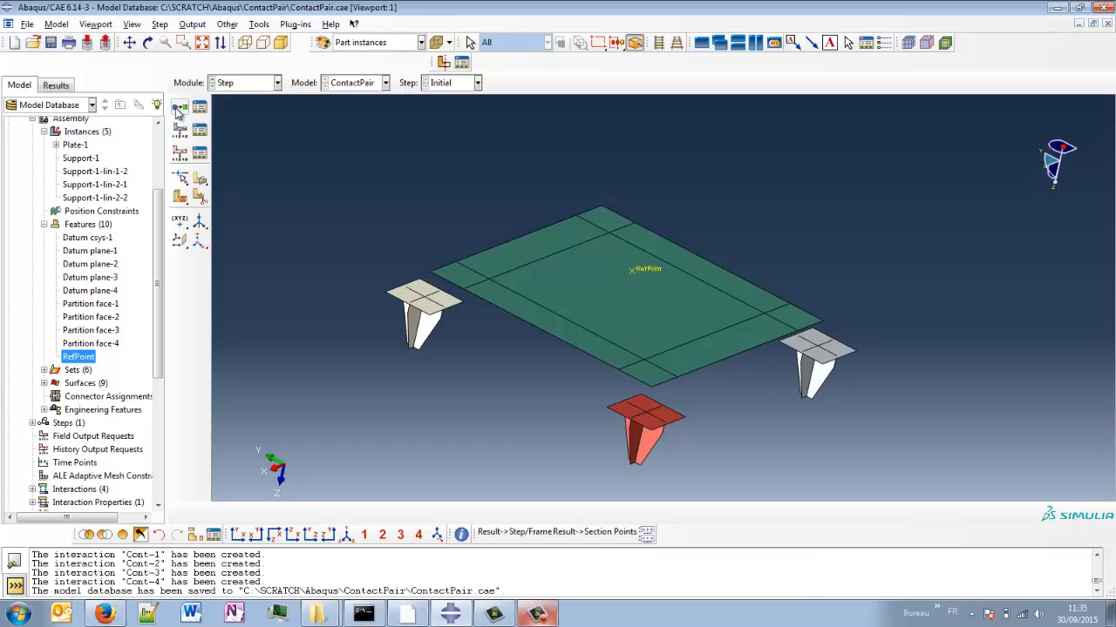
# Create a Static, General step Step-1 after Initial with the default settings and review it in the Step Manager.
pyautogui.click(179, 107)
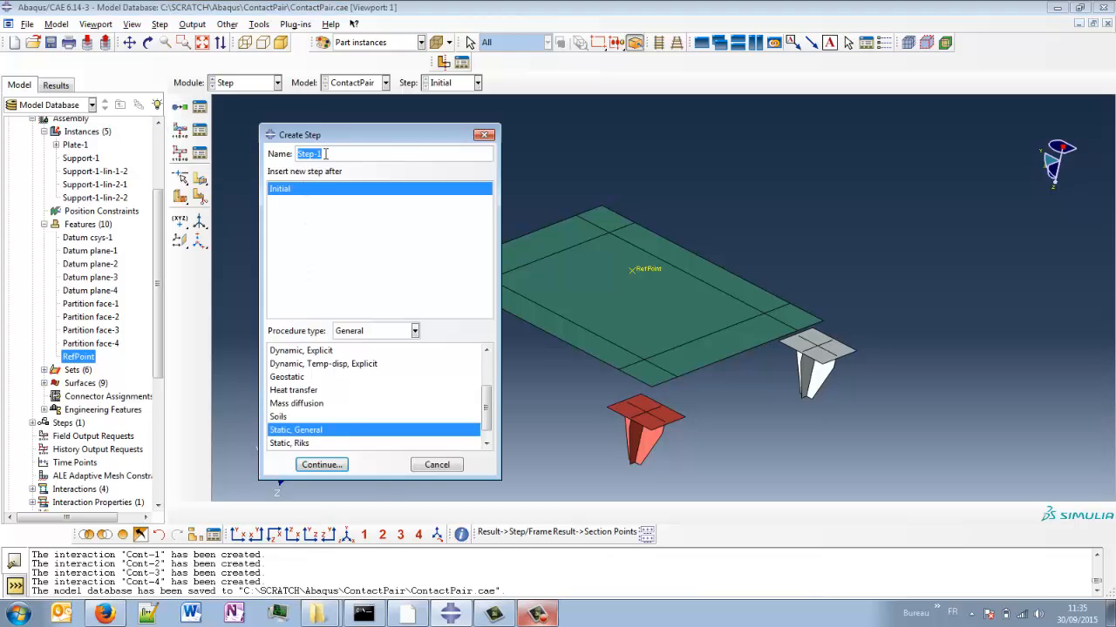
pyautogui.click(325, 465)
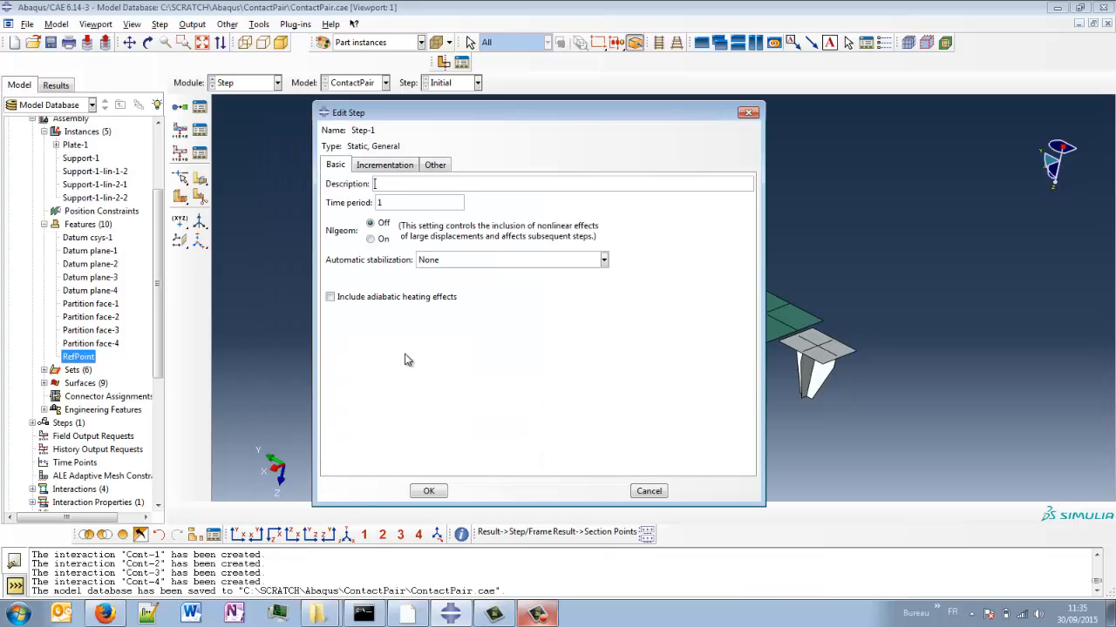
pyautogui.click(429, 493)
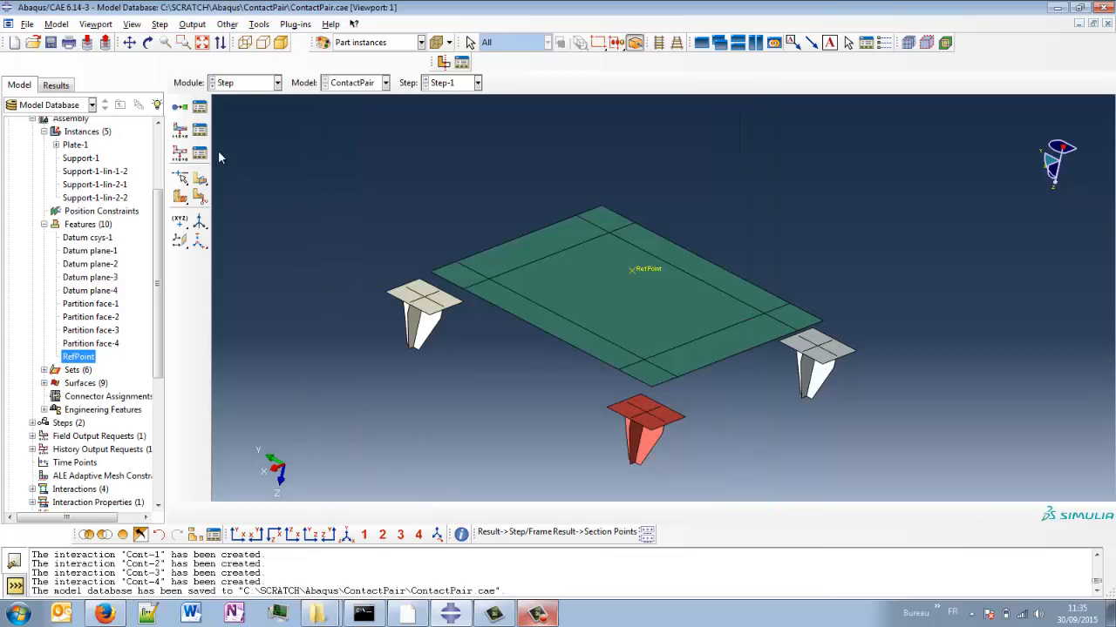
pyautogui.click(200, 106)
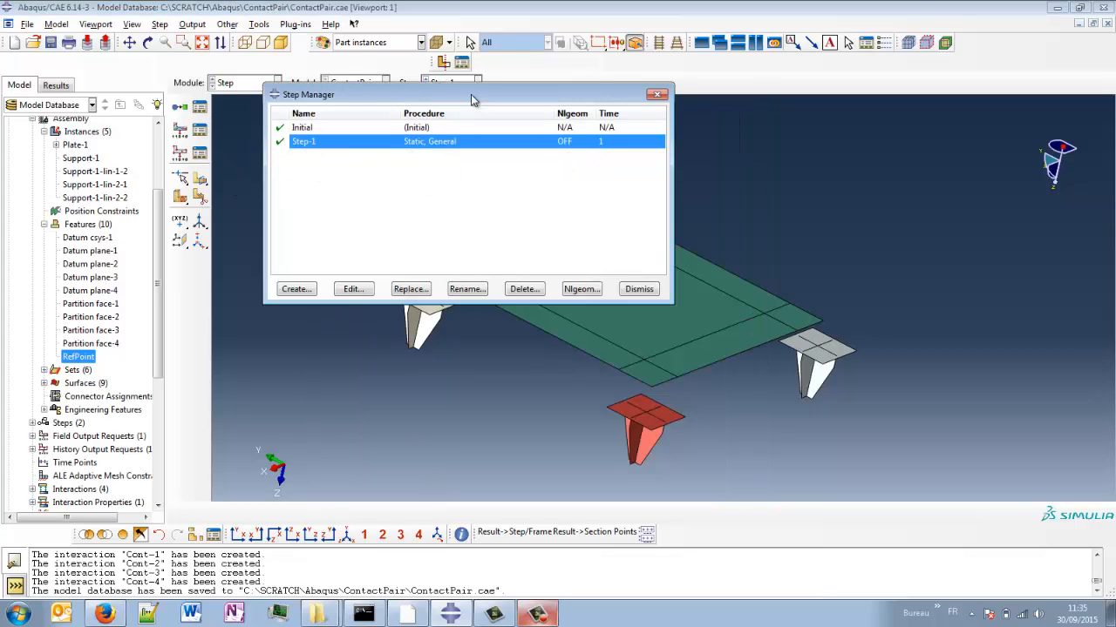
pyautogui.moveTo(470, 94); pyautogui.dragTo(442, 120)
pyautogui.moveTo(646, 372)
pyautogui.keyDown('ctrl'); pyautogui.keyDown('alt'); pyautogui.mouseDown(button='middle')
pyautogui.moveTo(773, 402)
pyautogui.moveTo(892, 393)
pyautogui.mouseUp(button='middle'); pyautogui.keyUp('alt'); pyautogui.keyUp('ctrl')
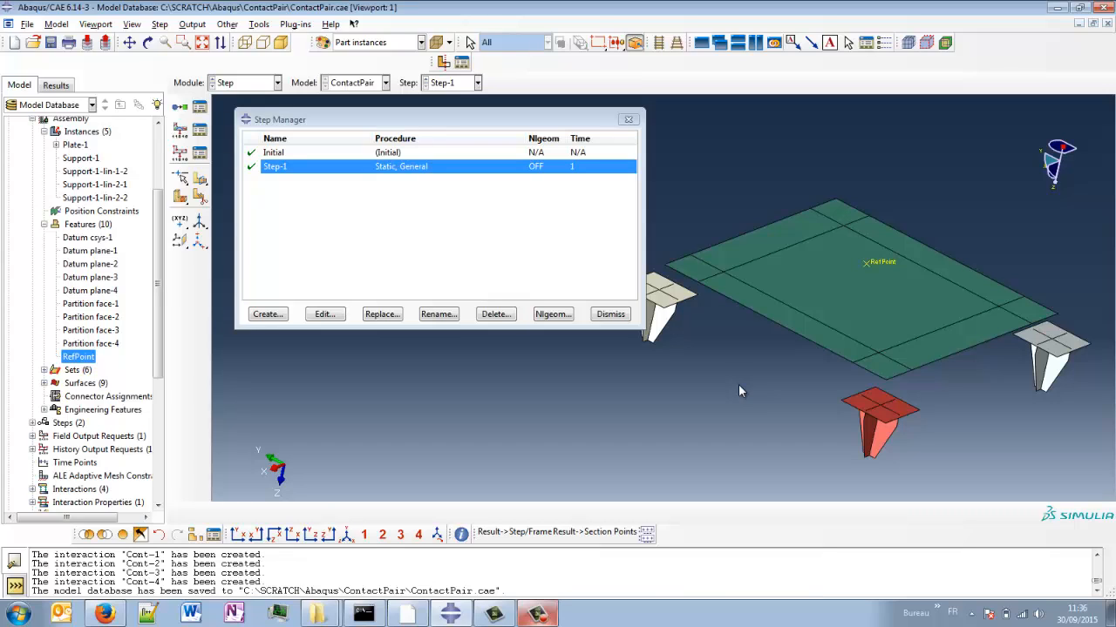
pyautogui.click(610, 314)
# Create a Static, General step Step-2 after Step-1 with automatic incrementation and an initial increment size of 0.1.
pyautogui.keyDown('ctrl'); pyautogui.keyDown('alt'); pyautogui.moveTo(868, 341); pyautogui.dragTo(715, 334, button='middle'); pyautogui.keyUp('alt'); pyautogui.keyUp('ctrl')
pyautogui.moveTo(715, 334)
pyautogui.keyDown('ctrl'); pyautogui.keyDown('alt'); pyautogui.mouseDown()
pyautogui.moveTo(705, 309)
pyautogui.moveTo(717, 300)
pyautogui.mouseUp(); pyautogui.keyUp('alt'); pyautogui.keyUp('ctrl')
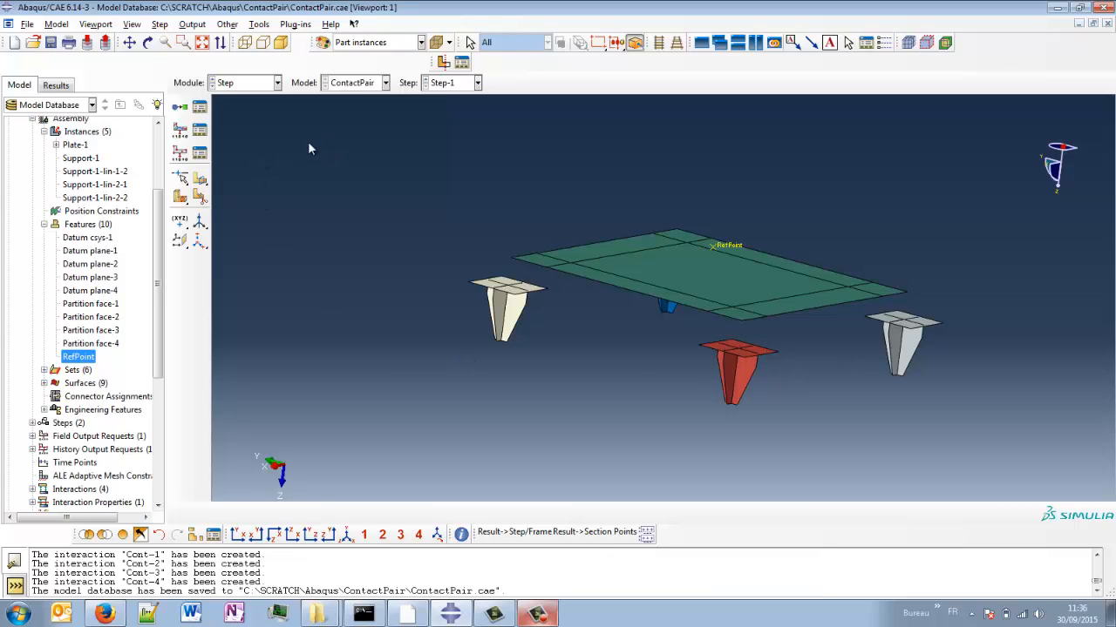
pyautogui.click(181, 108)
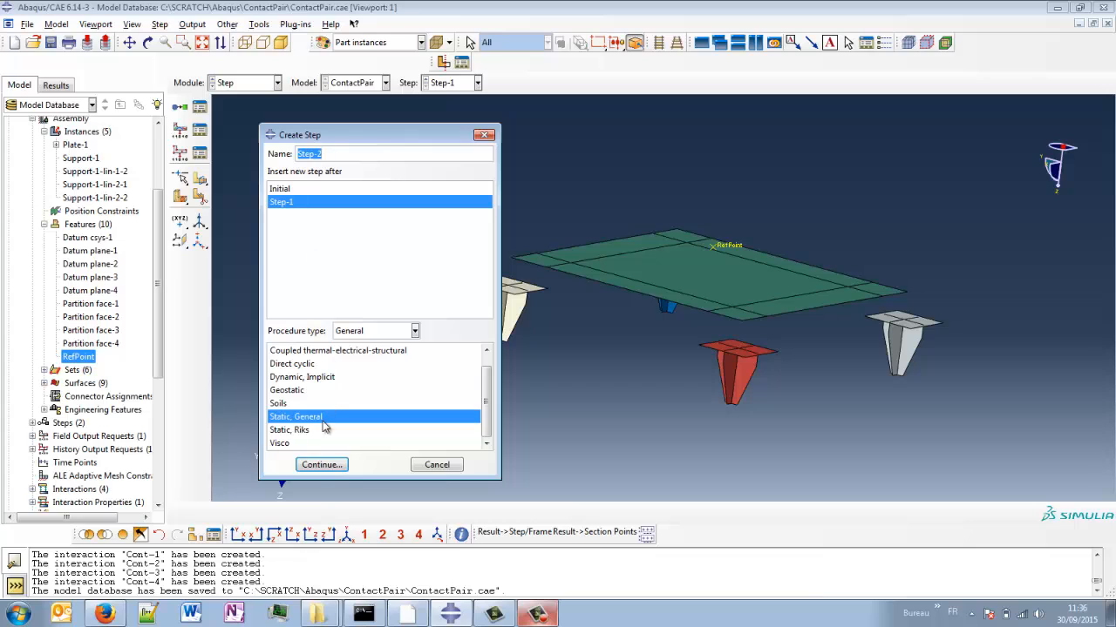
pyautogui.click(321, 467)
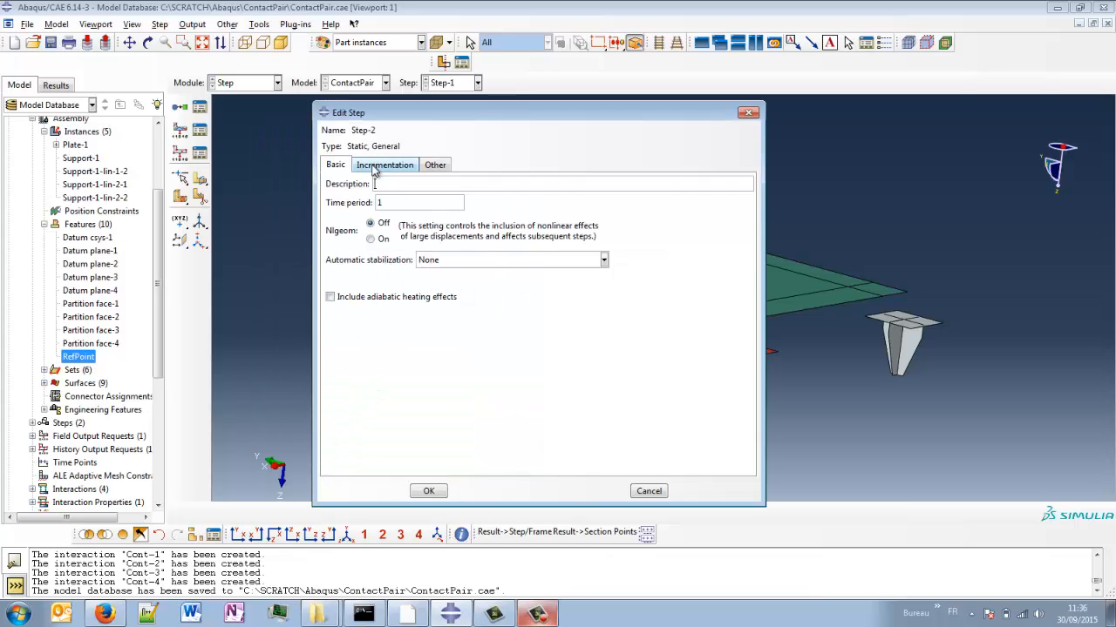
pyautogui.click(376, 170)
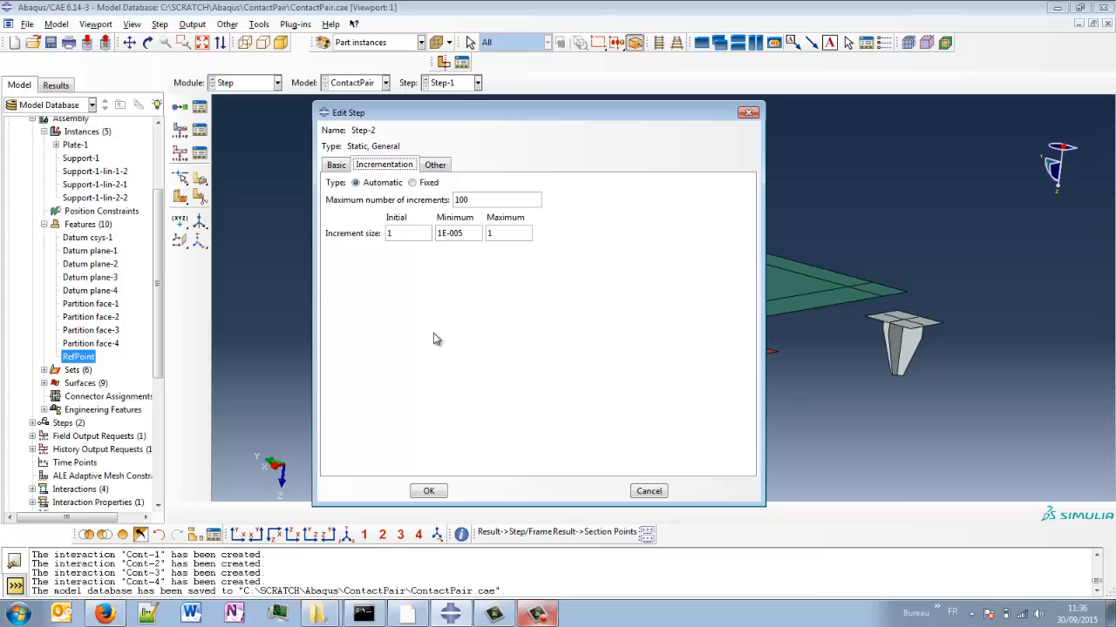
pyautogui.press('Tab')
pyautogui.write('0.1')
pyautogui.click(478, 195)
pyautogui.moveTo(418, 234); pyautogui.dragTo(385, 252)
pyautogui.click(409, 237)
pyautogui.click(428, 491)
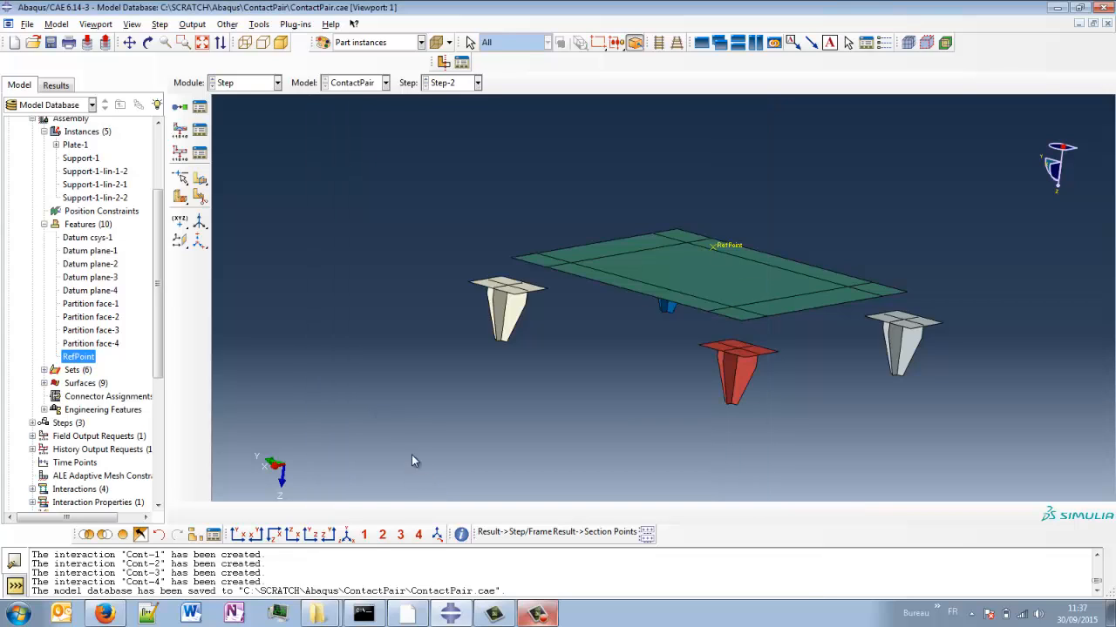
# Start a Static, General step Step-3 after Step-2 and check its time period against the incrementation settings.
pyautogui.click(200, 107)
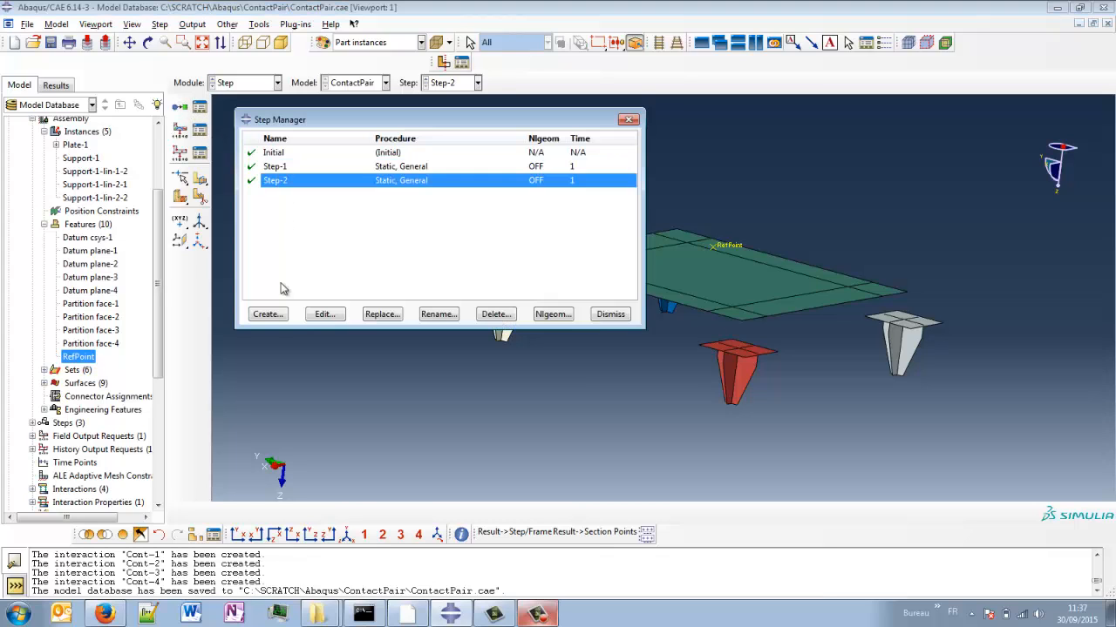
pyautogui.click(267, 315)
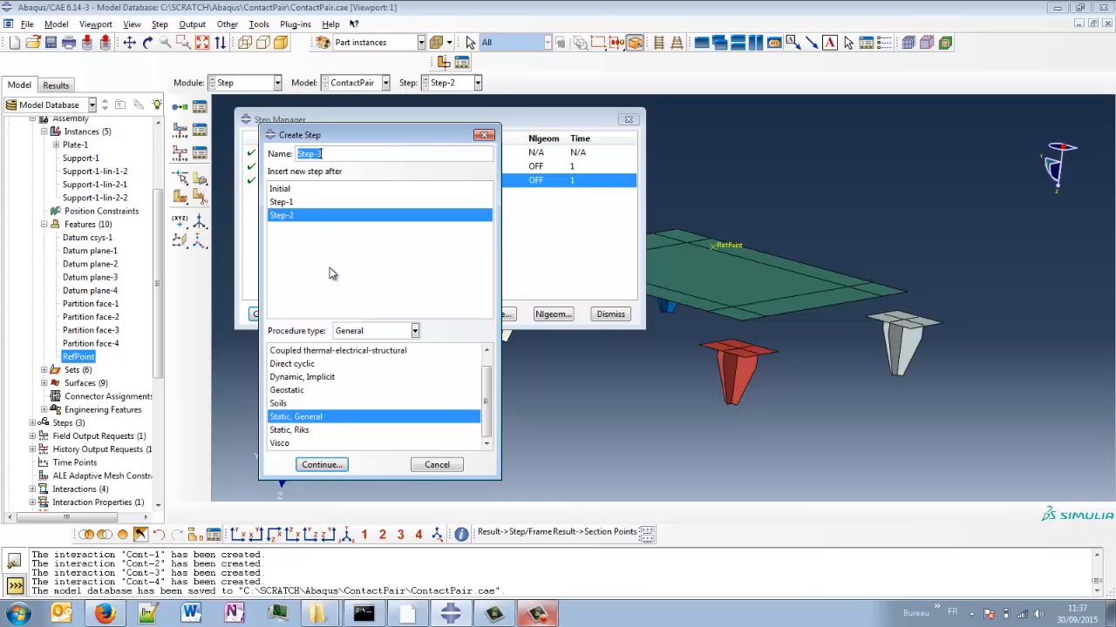
pyautogui.click(321, 465)
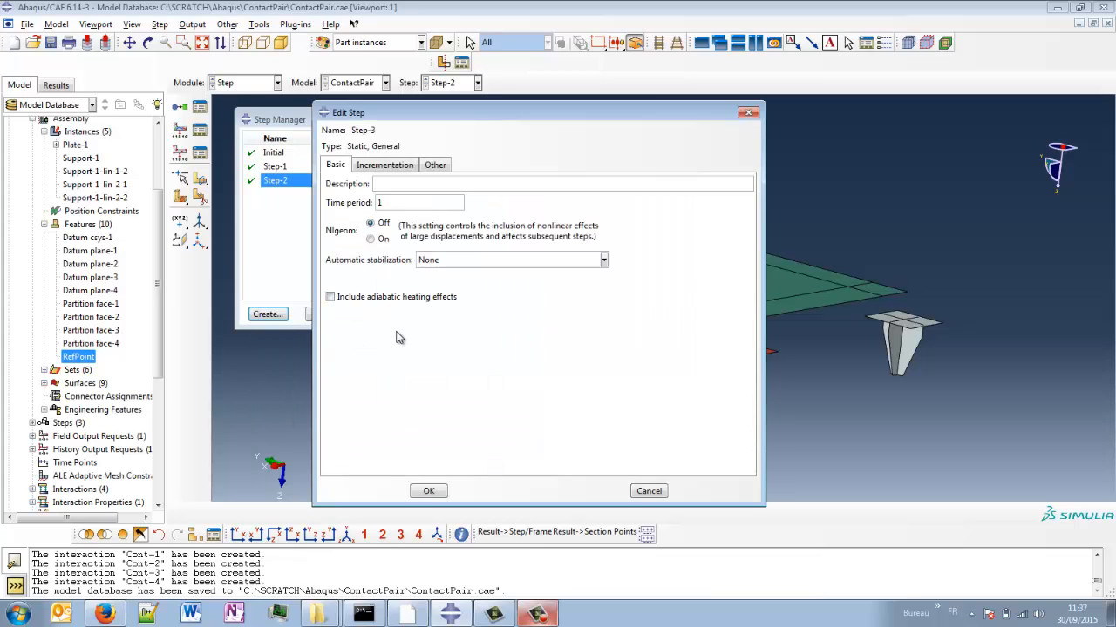
pyautogui.click(396, 167)
pyautogui.doubleClick(408, 234)
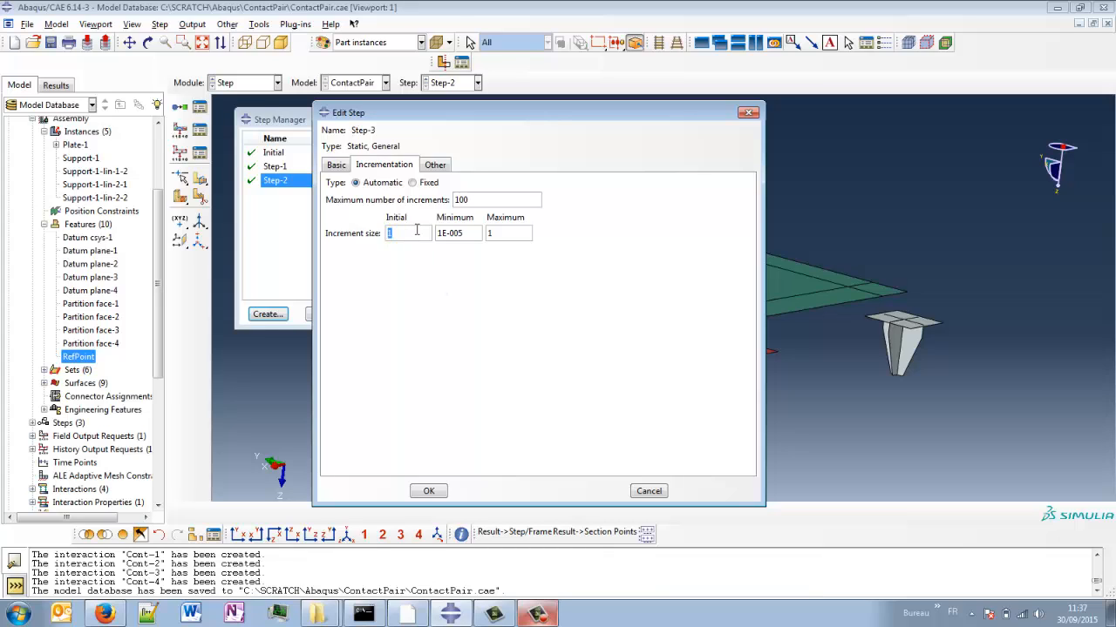
pyautogui.click(338, 165)
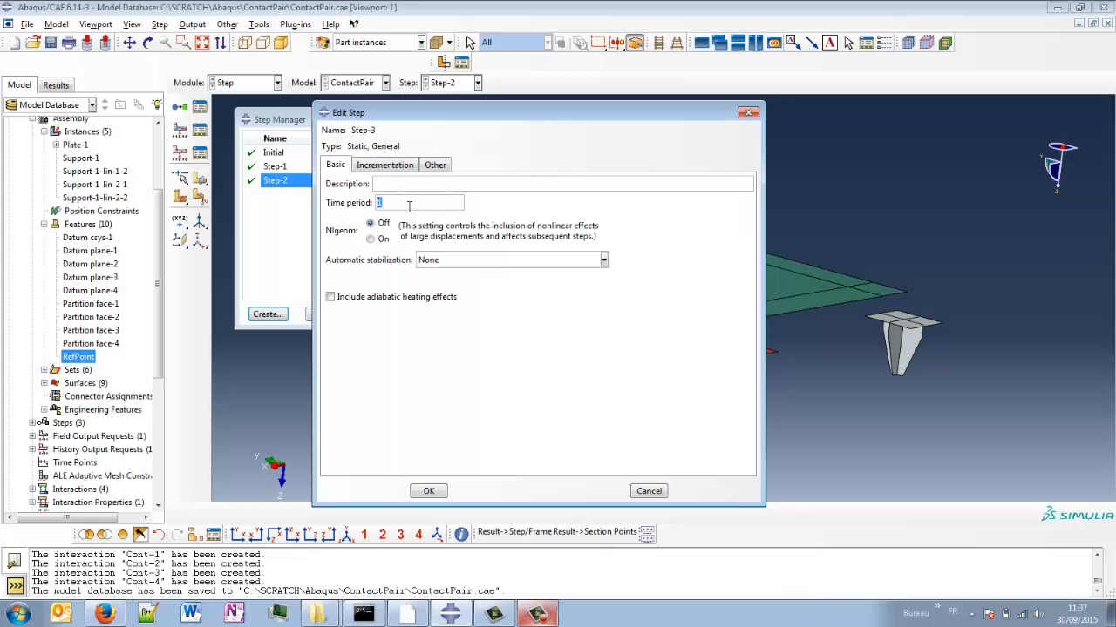
pyautogui.moveTo(376, 202); pyautogui.dragTo(399, 202)
pyautogui.click(384, 165)
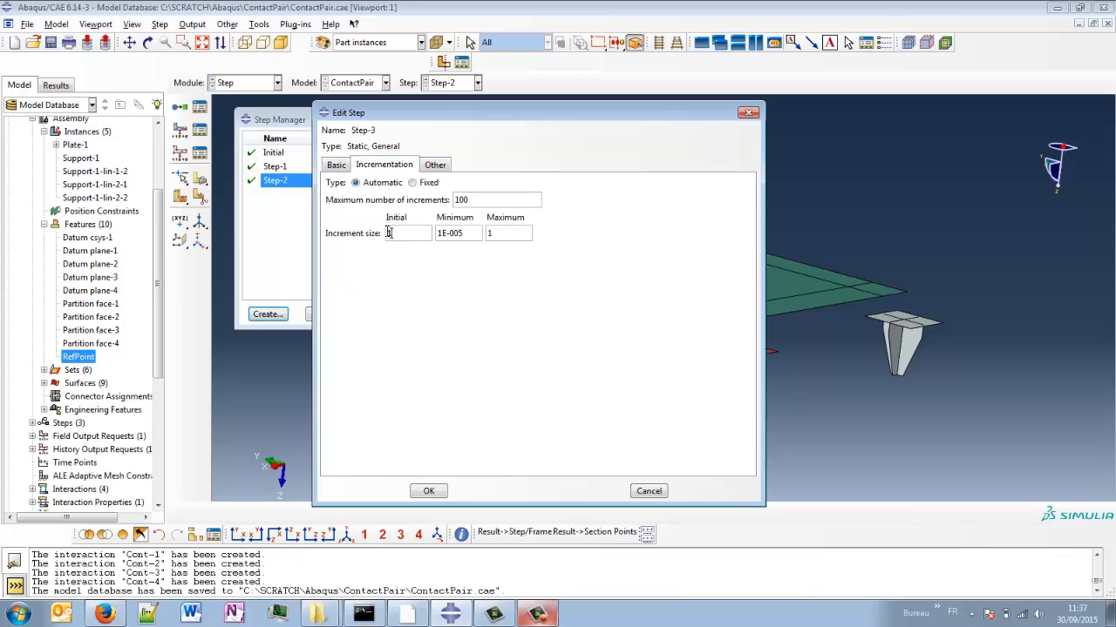
# Set the initial and maximum increment sizes of Step-3 to 0.1, create the step and close the Step Manager.
pyautogui.moveTo(389, 233); pyautogui.dragTo(442, 293)
pyautogui.write('0.1')
pyautogui.doubleClick(491, 233)
pyautogui.write('0.1')
pyautogui.write('0')
pyautogui.moveTo(475, 200); pyautogui.dragTo(432, 200)
pyautogui.click(479, 202)
pyautogui.click(430, 492)
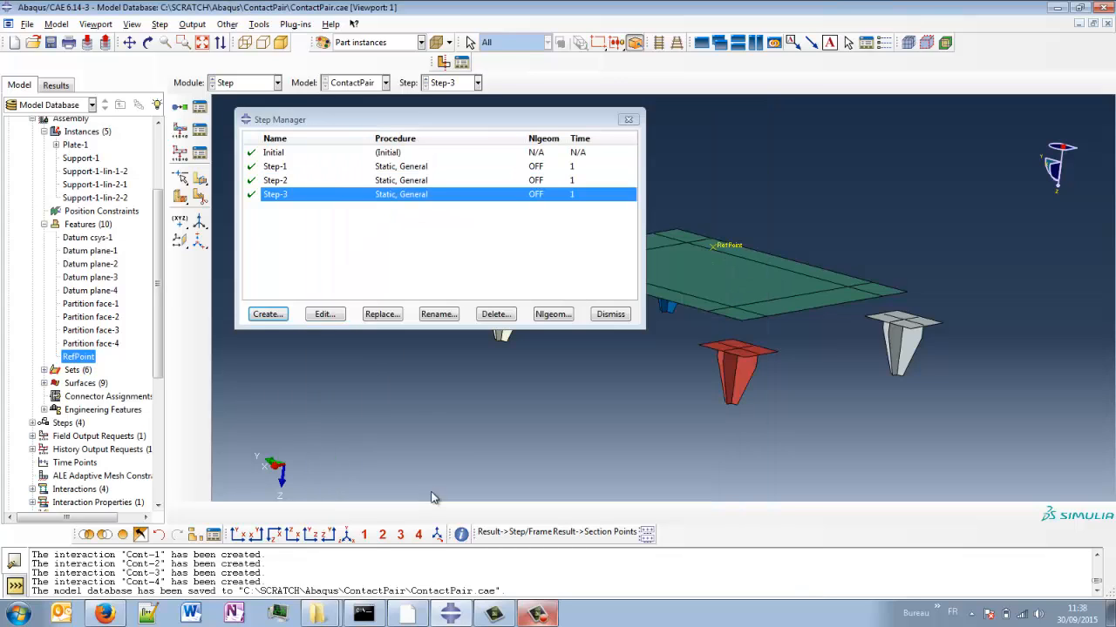
pyautogui.click(611, 315)
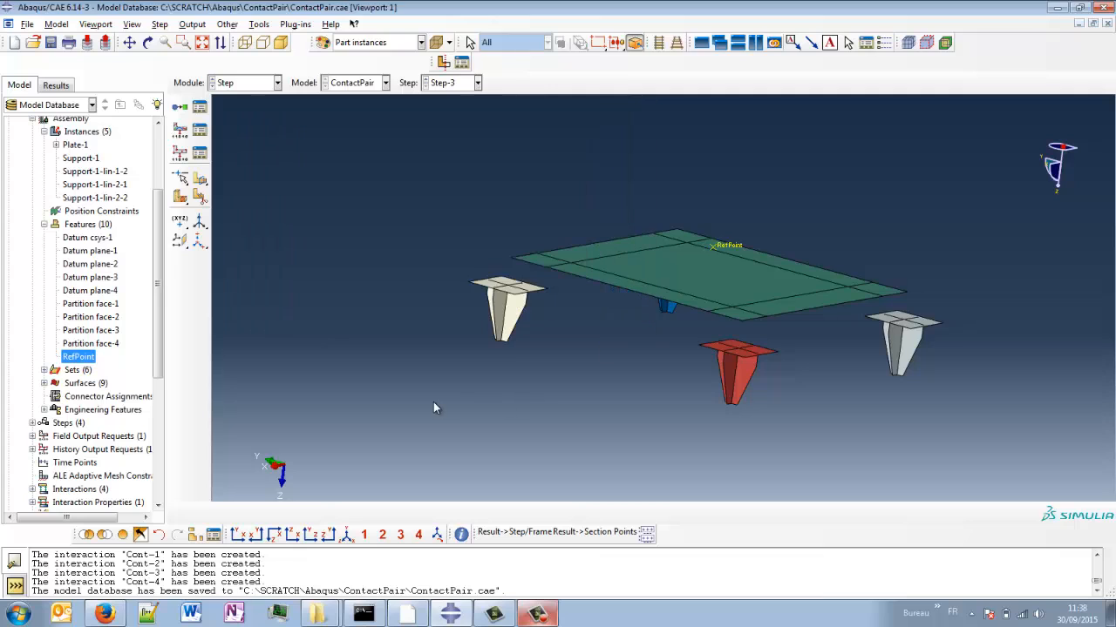
# Switch to the Load module.
pyautogui.keyDown('ctrl'); pyautogui.keyDown('alt'); pyautogui.moveTo(470, 325); pyautogui.dragTo(444, 264); pyautogui.keyUp('alt'); pyautogui.keyUp('ctrl')
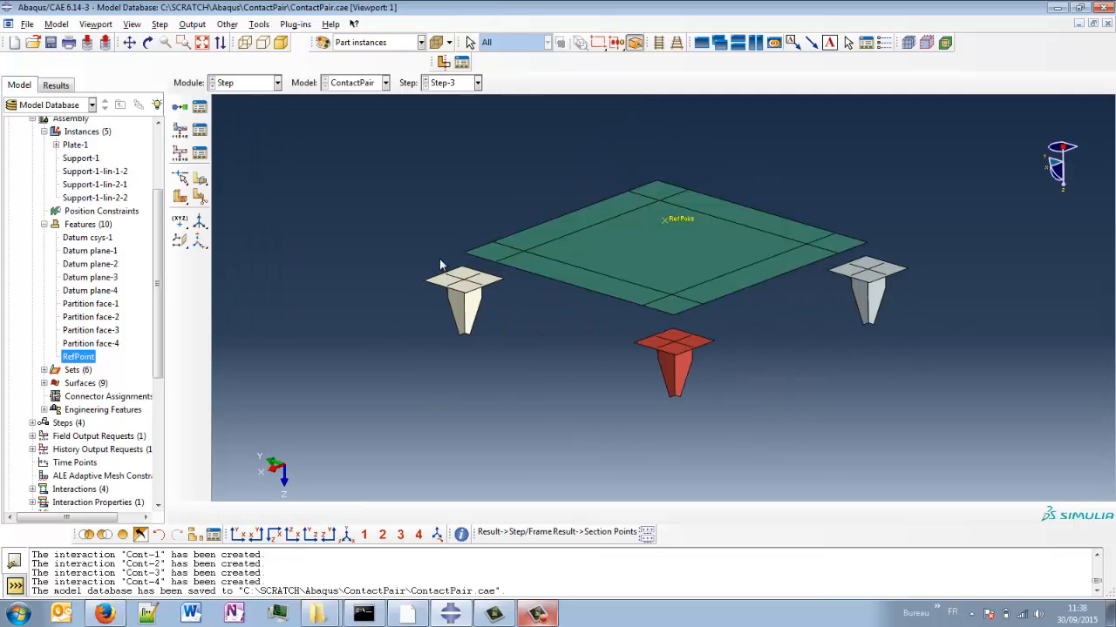
pyautogui.click(257, 86)
pyautogui.click(253, 164)
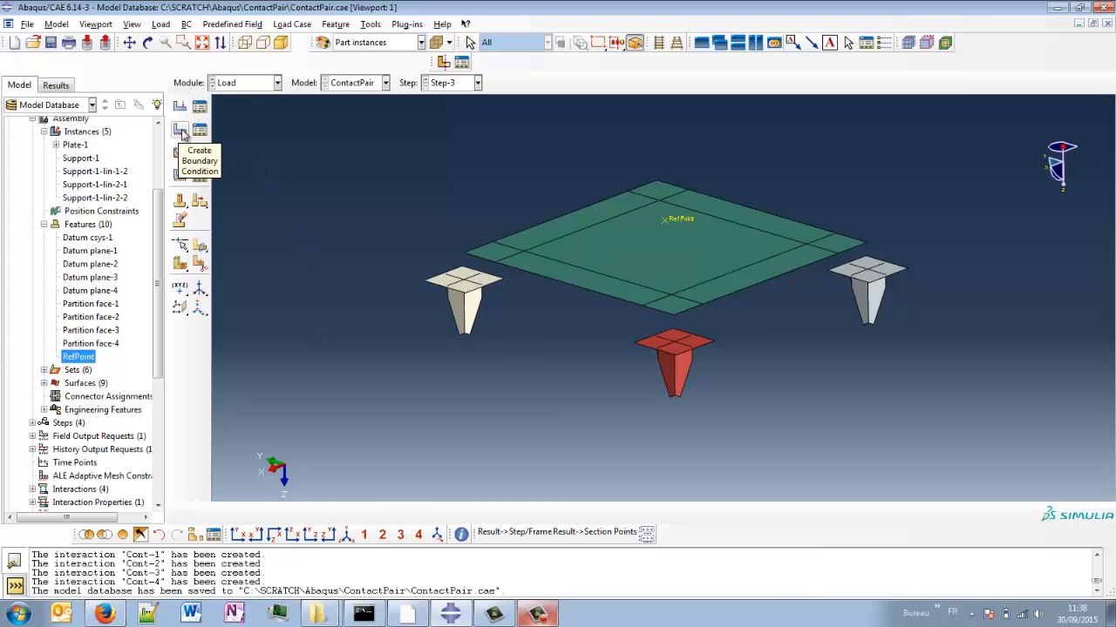
# Start a mechanical Displacement/Rotation boundary condition named Pinned in the Initial step.
pyautogui.click(180, 129)
pyautogui.click(311, 154)
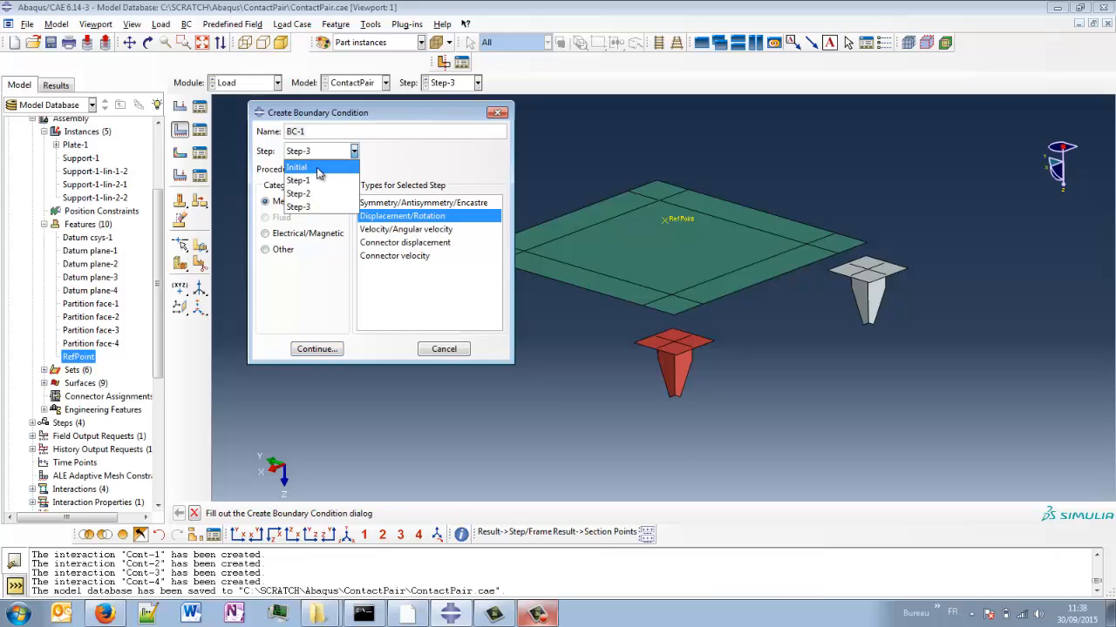
pyautogui.click(317, 169)
pyautogui.moveTo(315, 134); pyautogui.dragTo(270, 133)
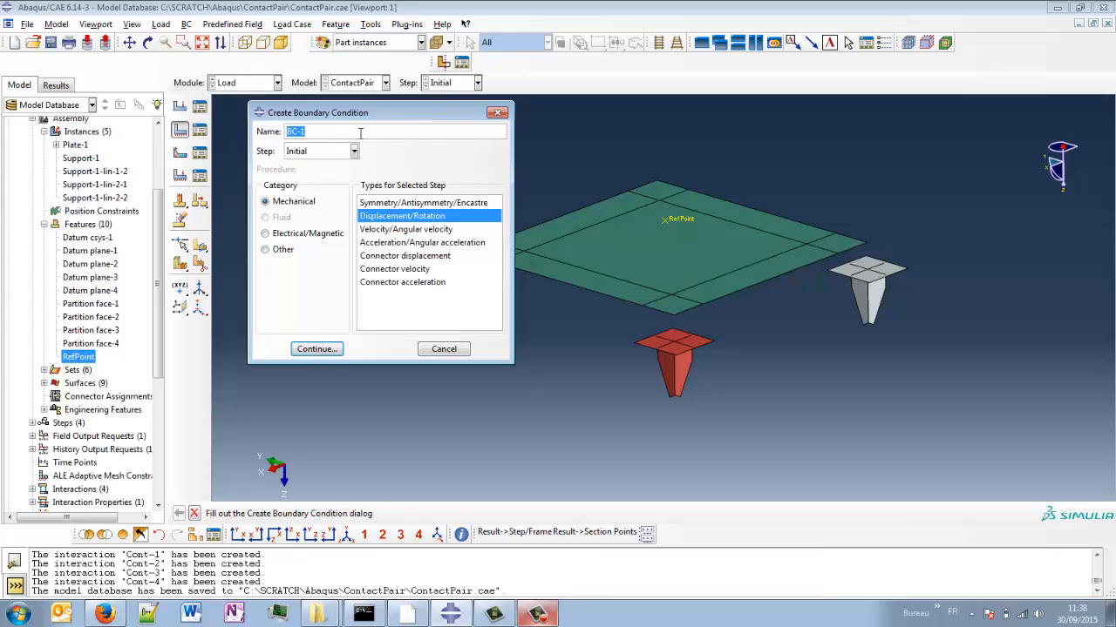
pyautogui.write('Clamped')
pyautogui.doubleClick(301, 131)
pyautogui.click(323, 134)
pyautogui.moveTo(323, 134); pyautogui.dragTo(272, 136)
pyautogui.write('Pinned')
pyautogui.click(317, 350)
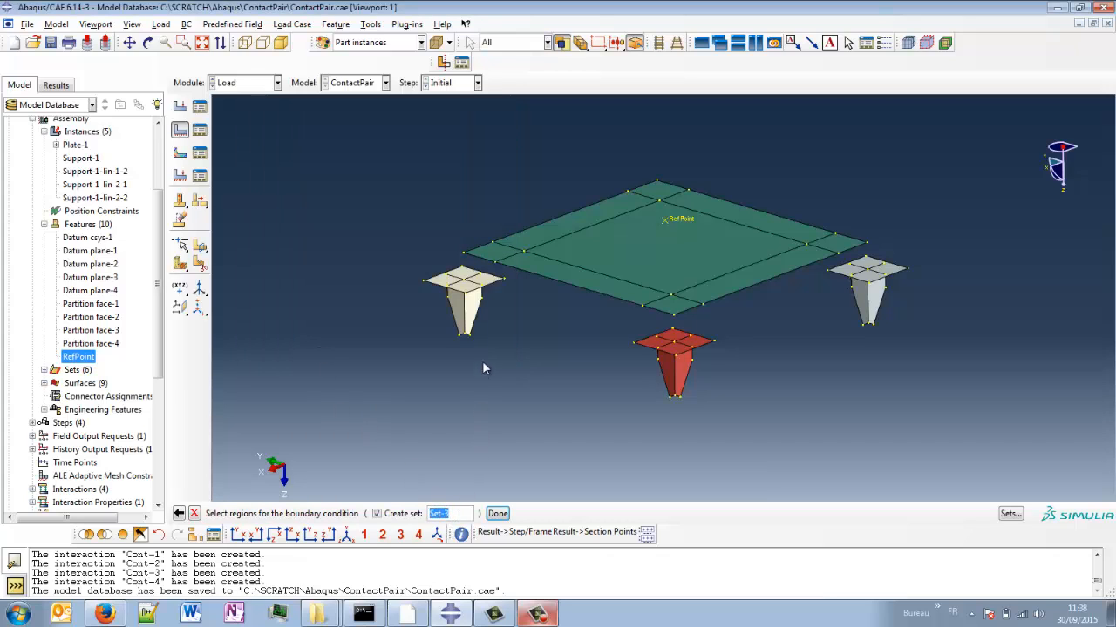
# Select the bottom edges of the white support's crossed plates as the region for the Pinned condition.
pyautogui.scroll(8, 475, 357)
pyautogui.moveTo(499, 372)
pyautogui.mouseDown(button='middle')
pyautogui.moveTo(558, 333)
pyautogui.moveTo(567, 376)
pyautogui.moveTo(589, 314)
pyautogui.moveTo(576, 263)
pyautogui.moveTo(514, 340)
pyautogui.mouseUp(button='middle')
pyautogui.scroll(2, 535, 154)
pyautogui.scroll(1, 536, 154)
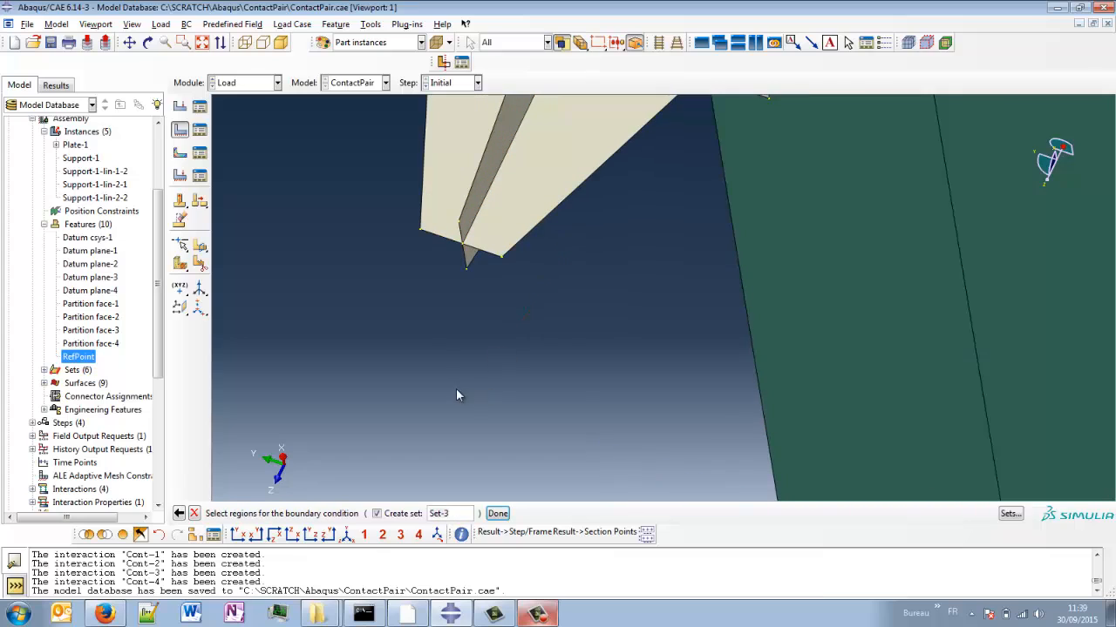
pyautogui.click(441, 240)
pyautogui.keyDown('shift'); pyautogui.click(482, 252); pyautogui.keyUp('shift')
pyautogui.keyDown('shift'); pyautogui.click(461, 235); pyautogui.keyUp('shift')
pyautogui.keyDown('shift'); pyautogui.click(465, 257); pyautogui.keyUp('shift')
# Restrict picking to edges and add the bottom edges of the red support to the Pinned region.
pyautogui.scroll(2, 550, 362)
pyautogui.scroll(1, 550, 362)
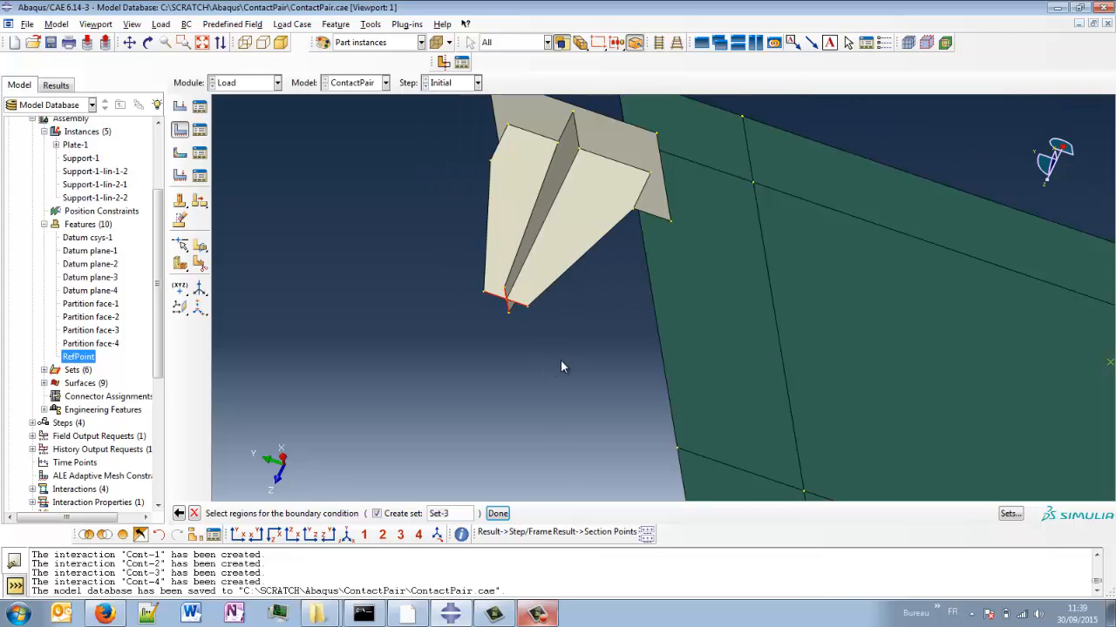
pyautogui.keyDown('ctrl'); pyautogui.keyDown('alt'); pyautogui.moveTo(606, 394); pyautogui.dragTo(259, 290, button='middle'); pyautogui.keyUp('alt'); pyautogui.keyUp('ctrl')
pyautogui.keyDown('ctrl'); pyautogui.keyDown('alt'); pyautogui.moveTo(755, 320); pyautogui.dragTo(482, 161, button='middle'); pyautogui.keyUp('alt'); pyautogui.keyUp('ctrl')
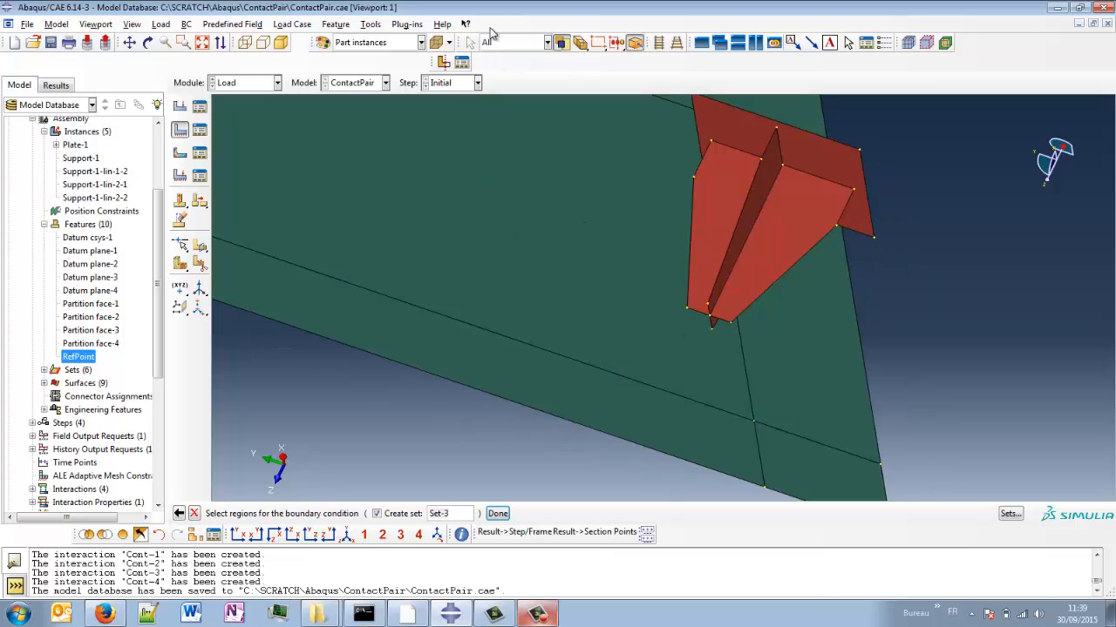
pyautogui.click(512, 41)
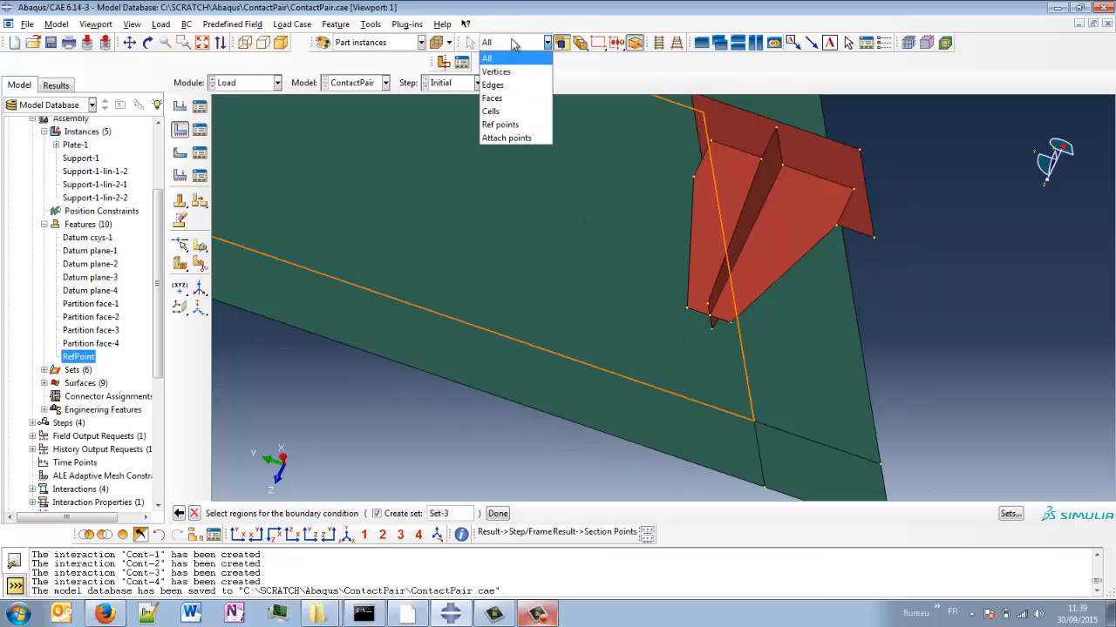
pyautogui.click(510, 85)
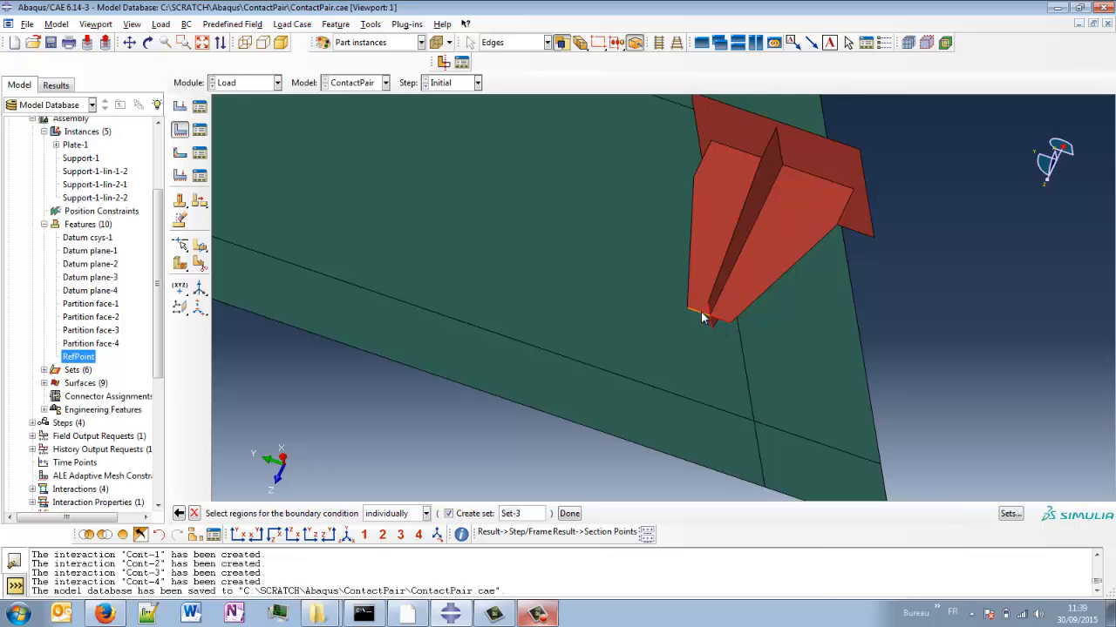
# Add the bottom edges of the grey and blue supports to the Pinned region.
pyautogui.keyDown('ctrl'); pyautogui.keyDown('alt'); pyautogui.moveTo(647, 417); pyautogui.dragTo(547, 109, button='middle'); pyautogui.keyUp('alt'); pyautogui.keyUp('ctrl')
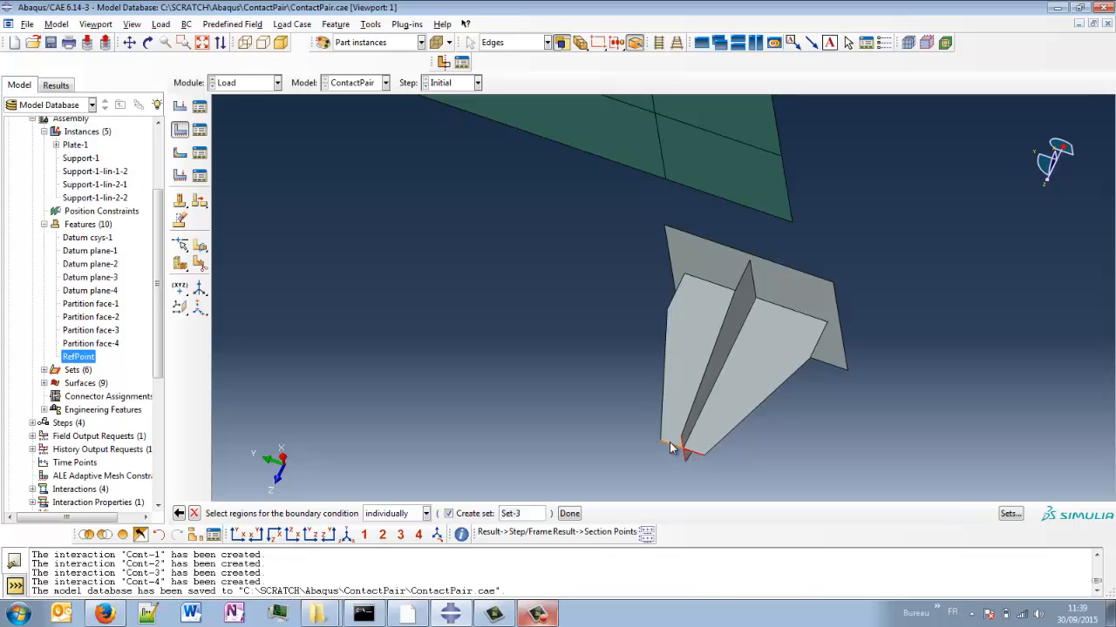
pyautogui.click(673, 447)
pyautogui.keyDown('ctrl'); pyautogui.keyDown('alt'); pyautogui.moveTo(458, 327); pyautogui.dragTo(675, 413, button='middle'); pyautogui.keyUp('alt'); pyautogui.keyUp('ctrl')
pyautogui.scroll(-1, 420, 366)
pyautogui.scroll(-1, 445, 311)
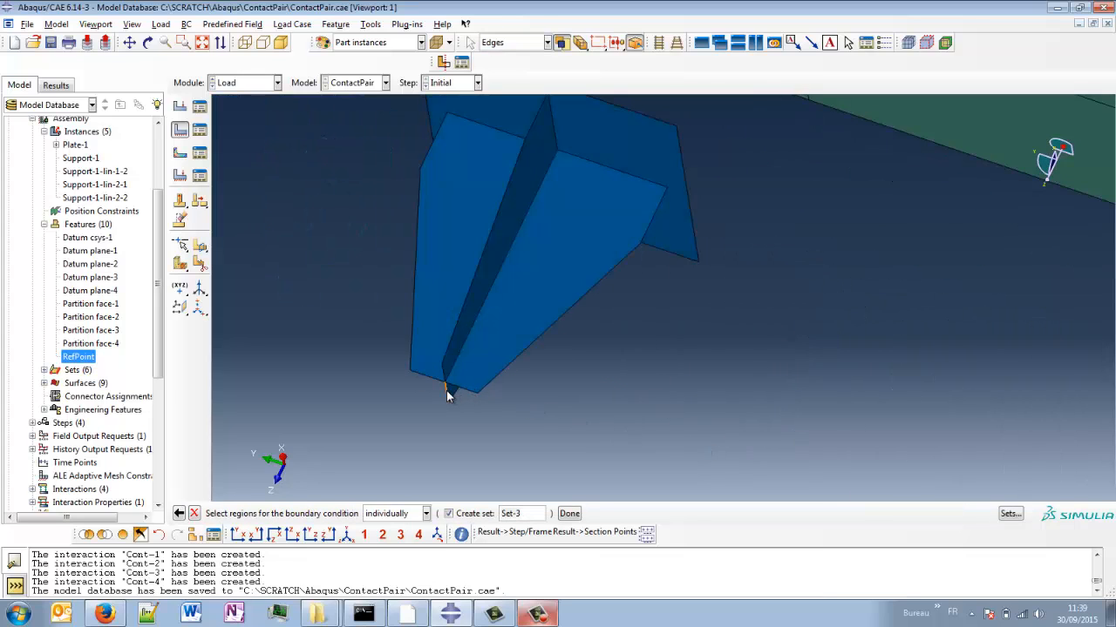
pyautogui.click(445, 373)
pyautogui.scroll(-3, 405, 413)
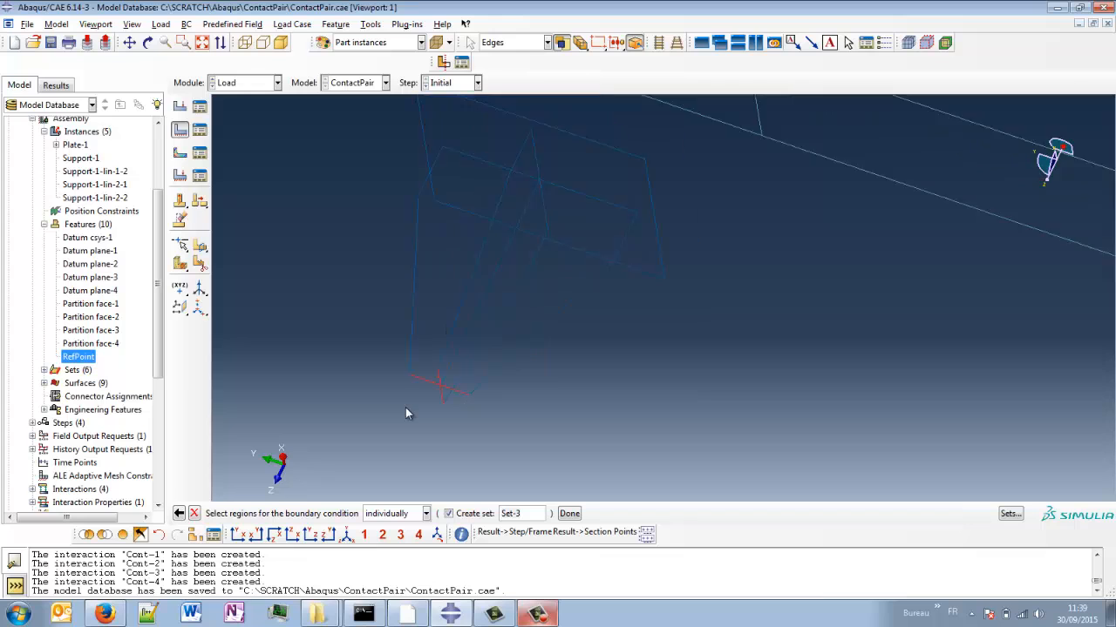
# Accept the selected support edges and constrain U1, U2 and U3 for the Pinned boundary condition.
pyautogui.scroll(-2, 404, 422)
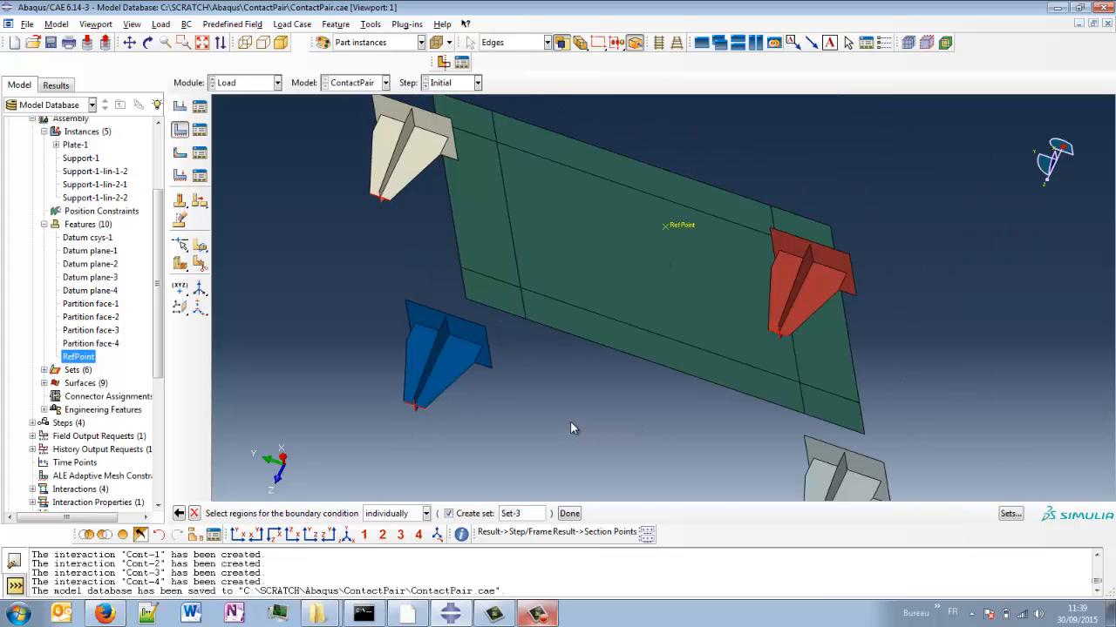
pyautogui.scroll(-1, 571, 423)
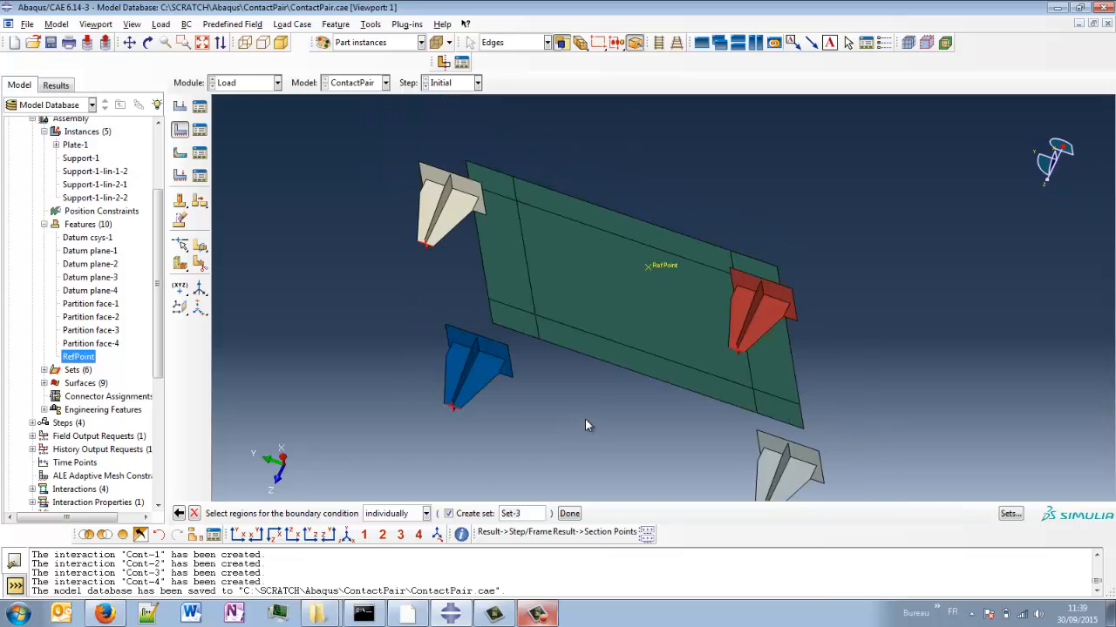
pyautogui.keyDown('ctrl'); pyautogui.keyDown('alt'); pyautogui.moveTo(585, 424); pyautogui.dragTo(577, 389, button='middle'); pyautogui.keyUp('alt'); pyautogui.keyUp('ctrl')
pyautogui.middleClick(576, 389)
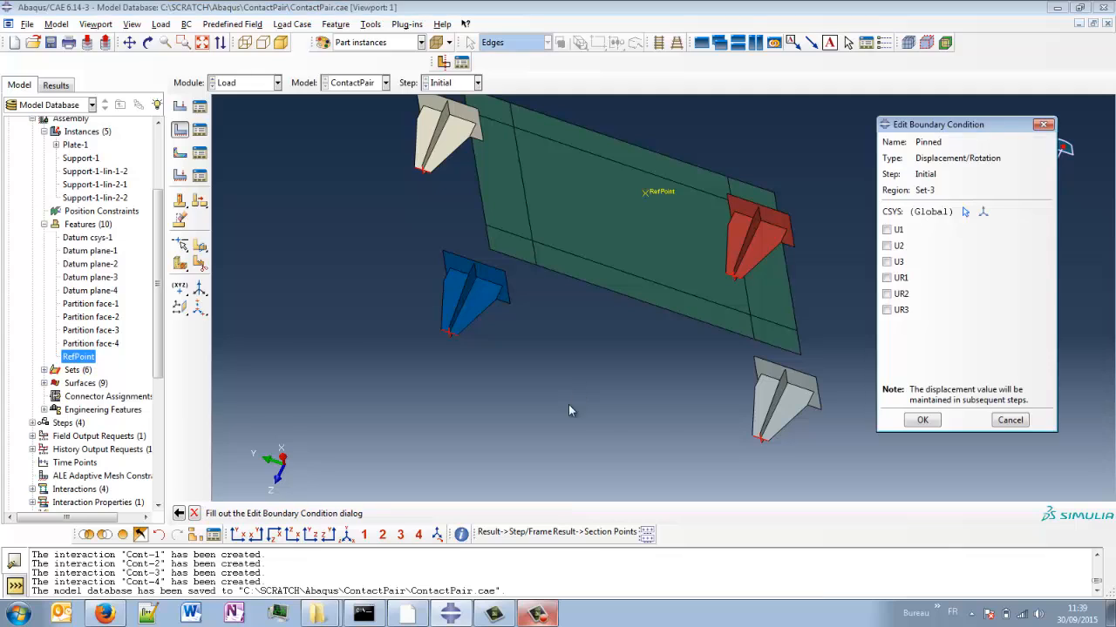
pyautogui.click(899, 230)
pyautogui.click(887, 245)
pyautogui.click(887, 261)
pyautogui.click(922, 420)
# Start a mechanical Displacement/Rotation boundary condition named InitialPosition in Step-1.
pyautogui.scroll(-2, 526, 392)
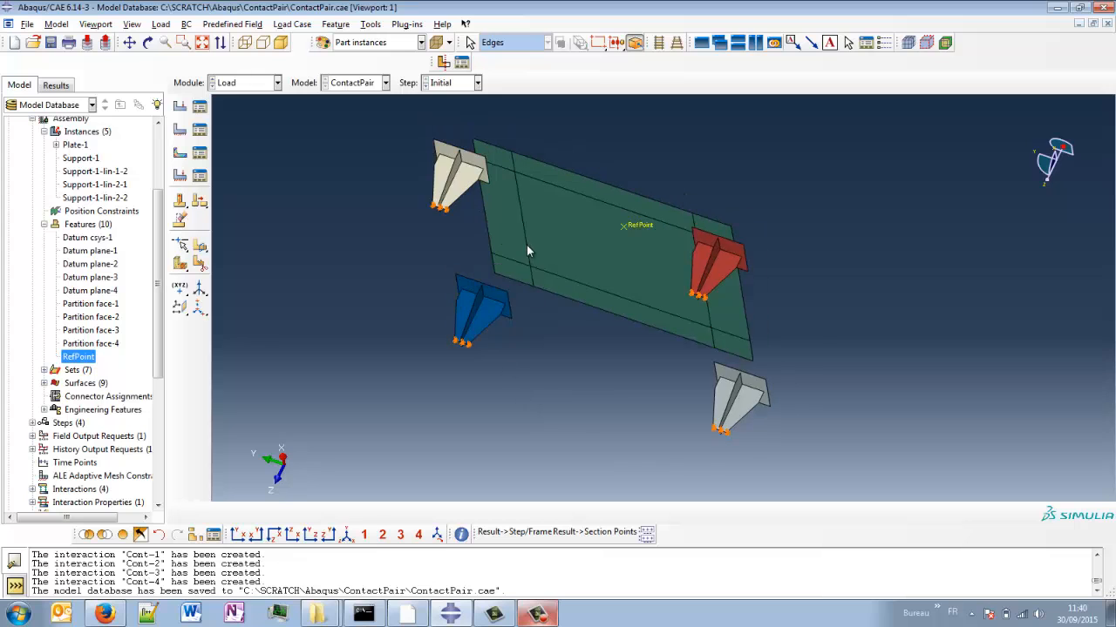
pyautogui.keyDown('ctrl'); pyautogui.keyDown('alt'); pyautogui.moveTo(526, 245); pyautogui.dragTo(630, 346); pyautogui.keyUp('alt'); pyautogui.keyUp('ctrl')
pyautogui.keyDown('ctrl'); pyautogui.keyDown('alt'); pyautogui.moveTo(630, 347); pyautogui.dragTo(630, 304, button='middle'); pyautogui.keyUp('alt'); pyautogui.keyUp('ctrl')
pyautogui.keyDown('ctrl'); pyautogui.keyDown('alt'); pyautogui.moveTo(630, 304); pyautogui.dragTo(677, 393); pyautogui.keyUp('alt'); pyautogui.keyUp('ctrl')
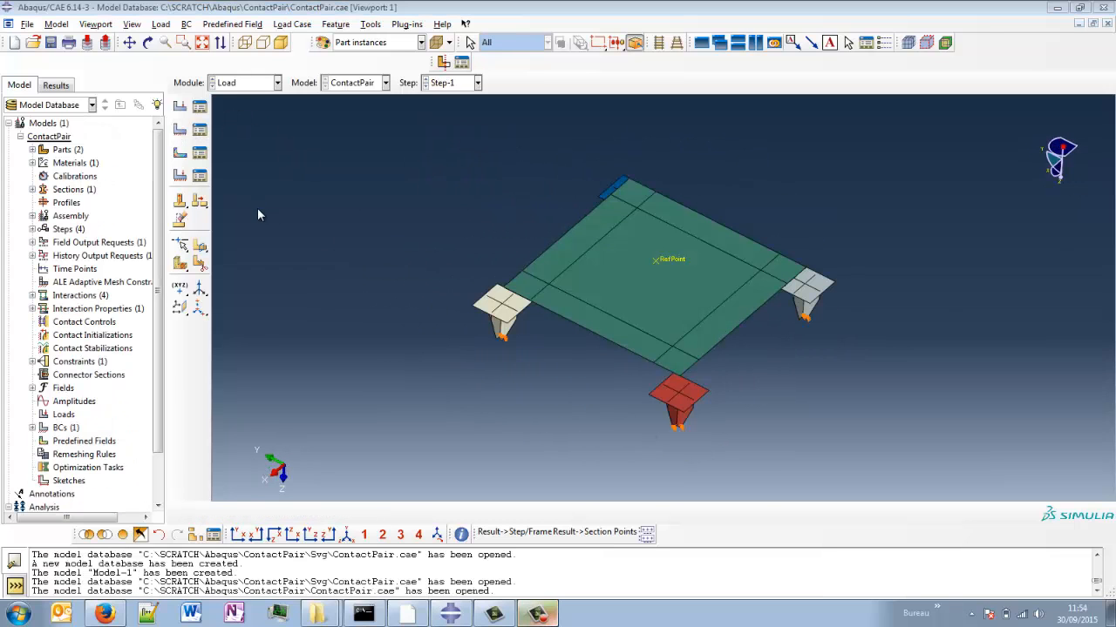
pyautogui.click(180, 129)
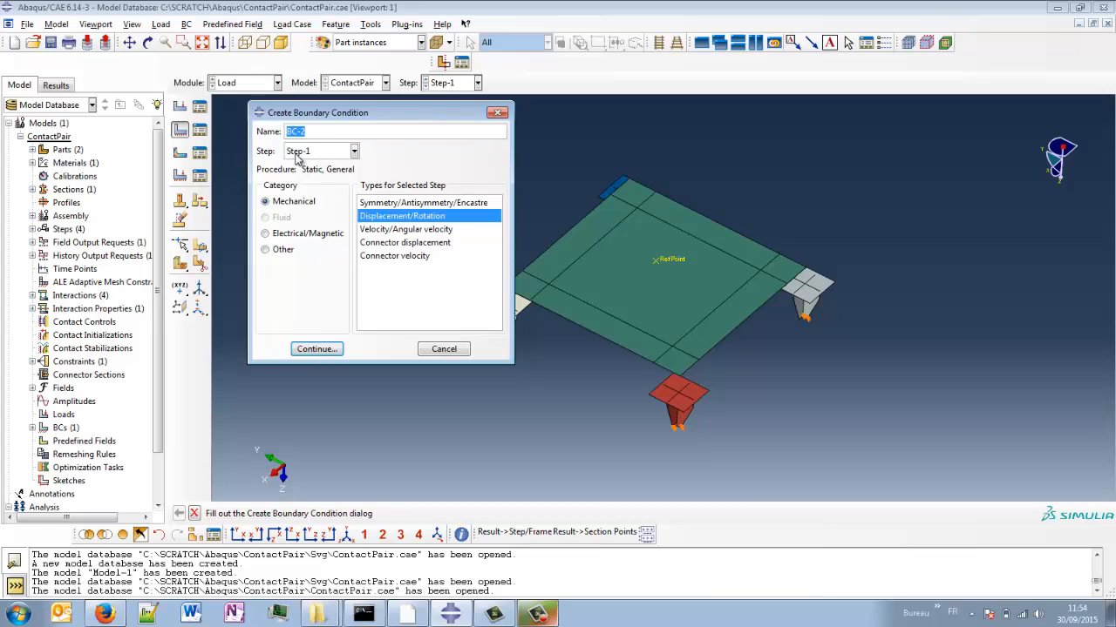
pyautogui.click(310, 155)
pyautogui.click(310, 155)
pyautogui.moveTo(317, 132); pyautogui.dragTo(278, 126)
pyautogui.write('InitialPosition')
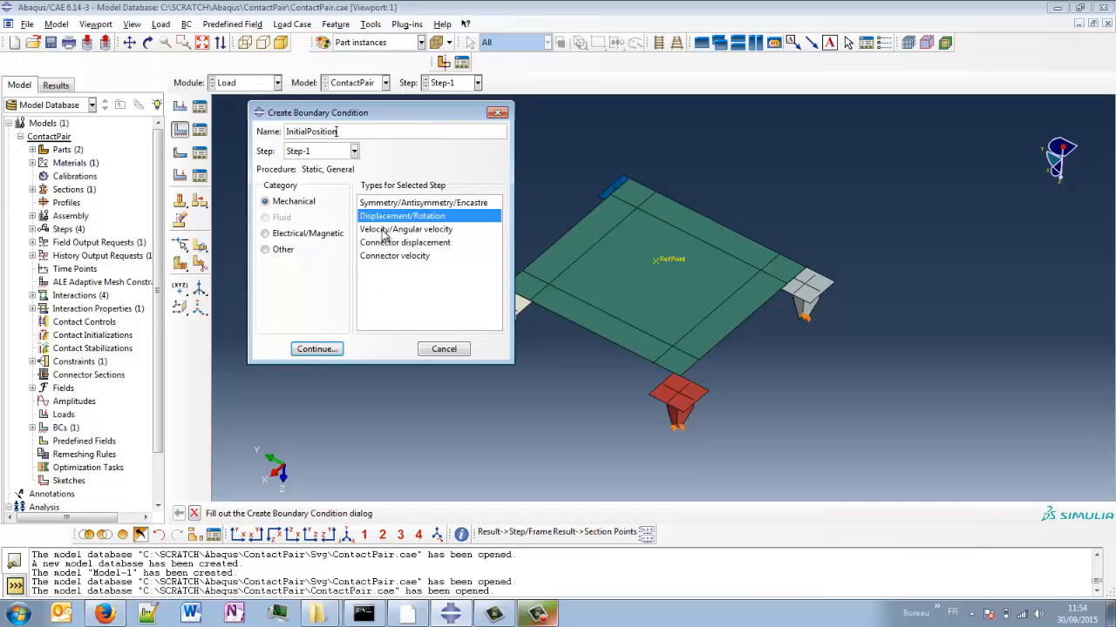
pyautogui.click(317, 350)
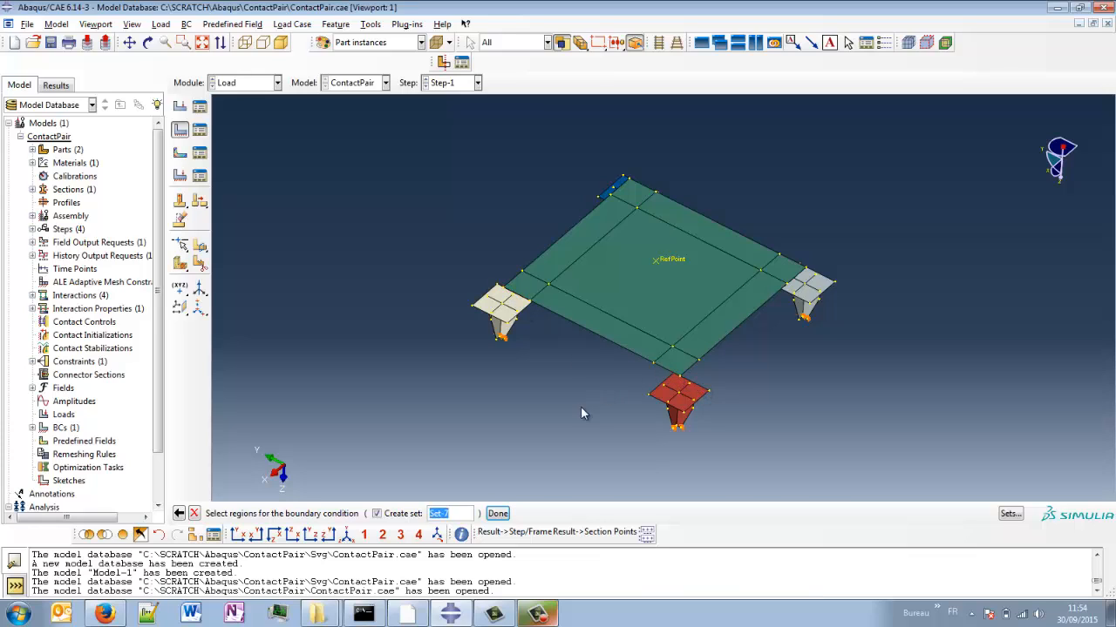
# Apply InitialPosition to the plate's four corner vertices, picking vertices only, with a U3 displacement of 9.
pyautogui.click(525, 44)
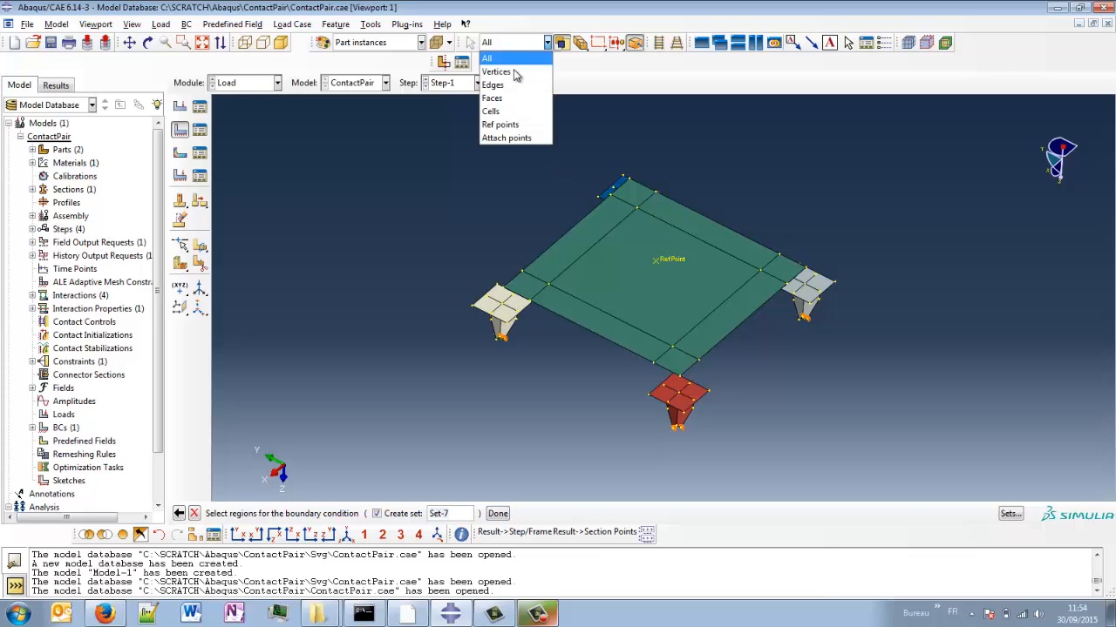
pyautogui.click(496, 71)
pyautogui.scroll(1, 509, 313)
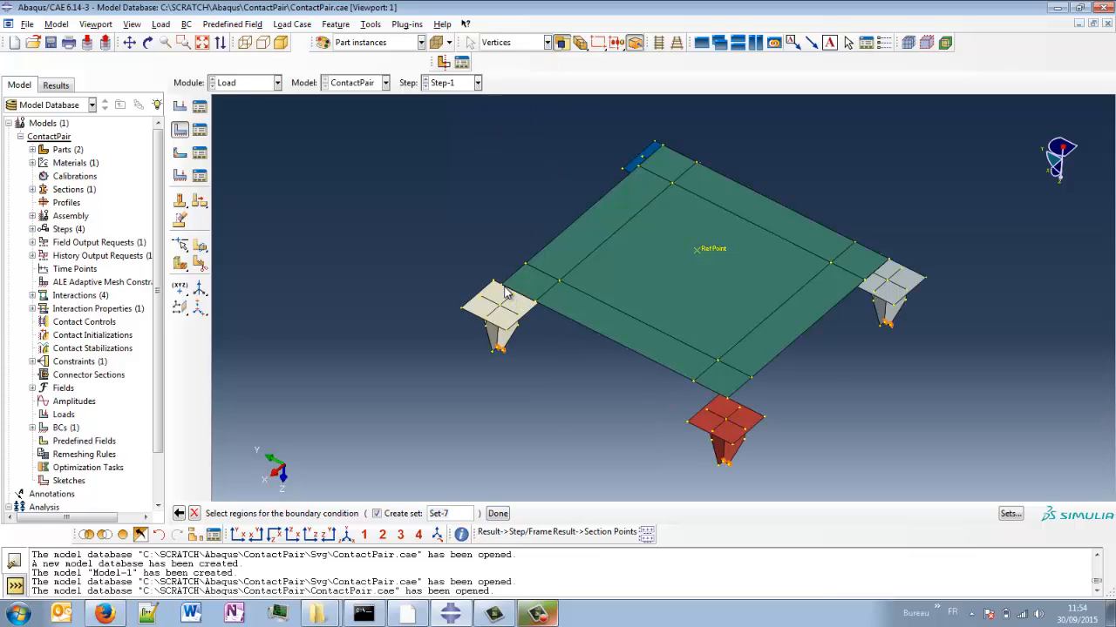
pyautogui.click(495, 285)
pyautogui.click(891, 261)
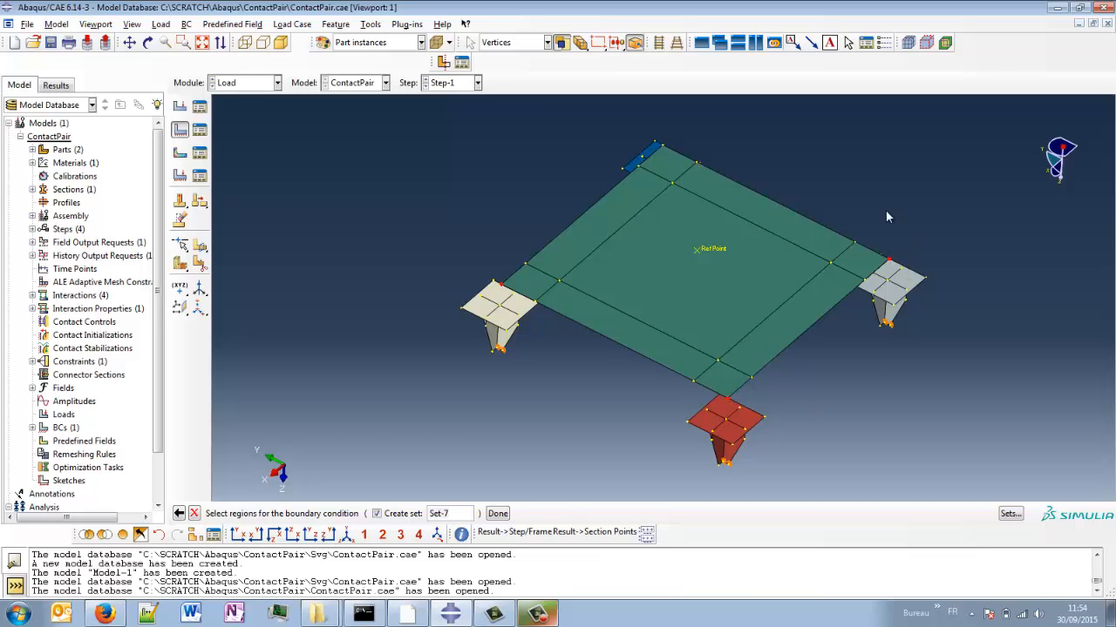
pyautogui.click(663, 146)
pyautogui.middleClick(841, 418)
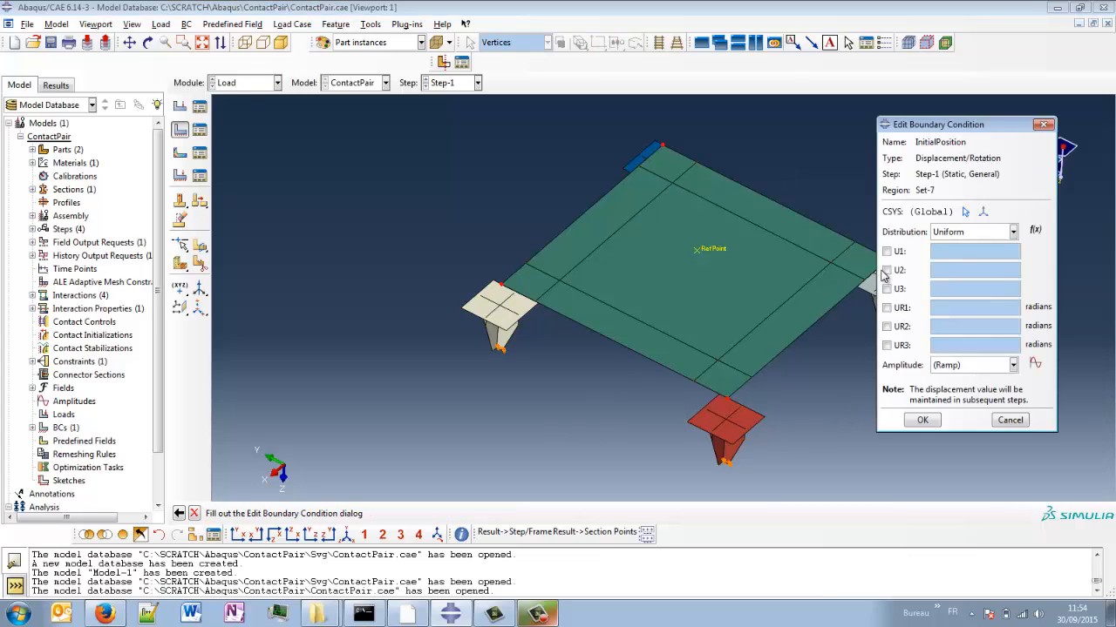
pyautogui.click(886, 288)
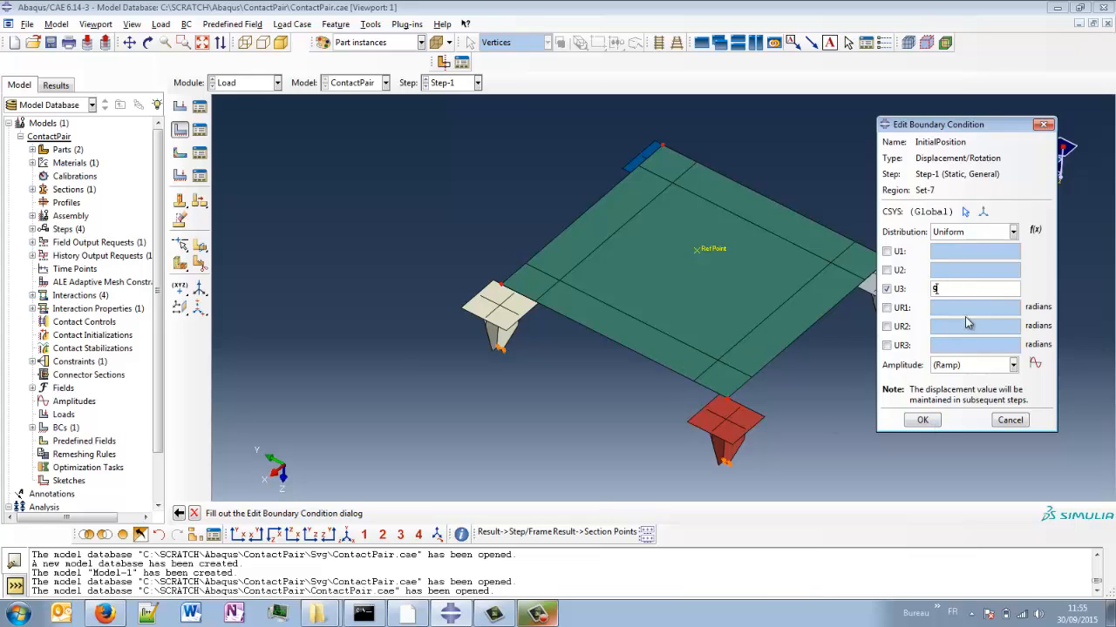
pyautogui.click(922, 421)
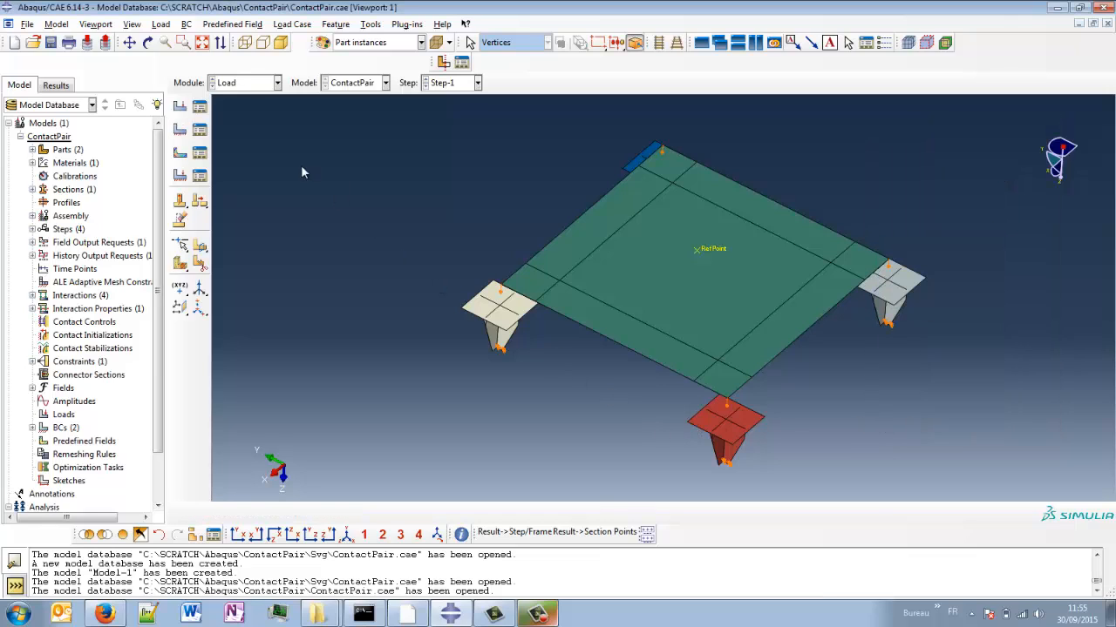
# Start a mechanical Displacement/Rotation boundary condition named InitialContact in Step-2.
pyautogui.click(176, 130)
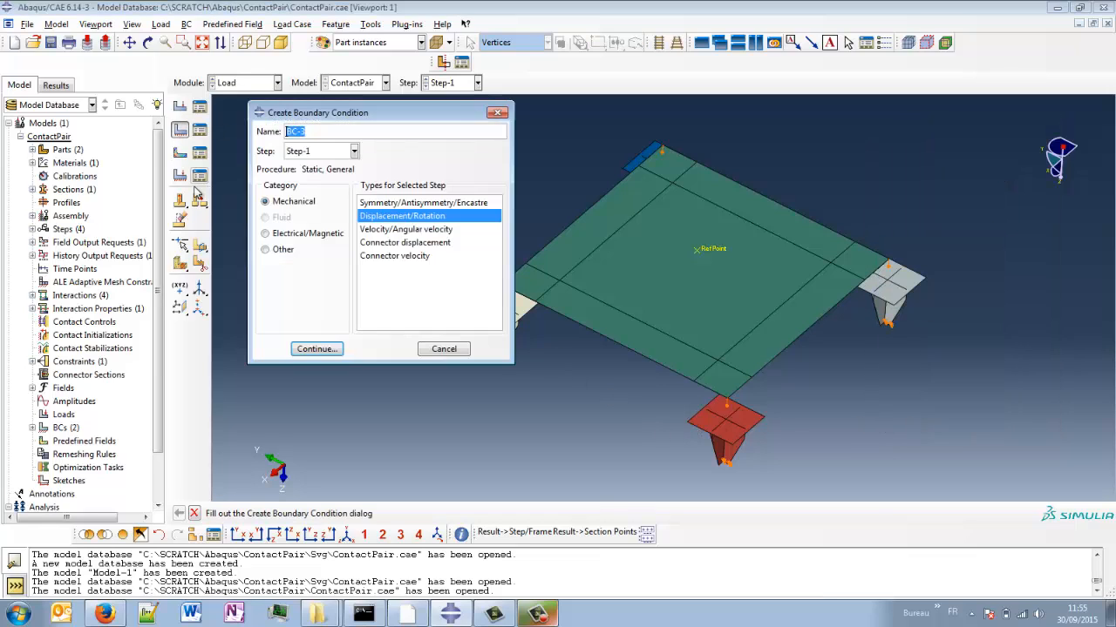
pyautogui.click(315, 154)
pyautogui.click(309, 181)
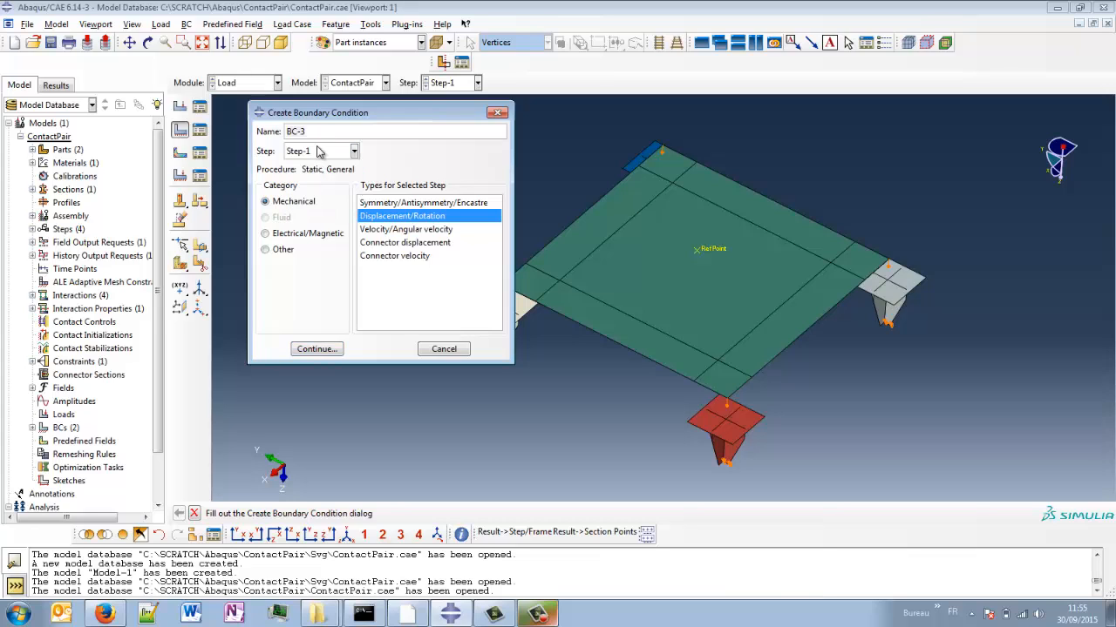
pyautogui.click(319, 154)
pyautogui.click(309, 194)
pyautogui.hotkey('shift', 'Tab')
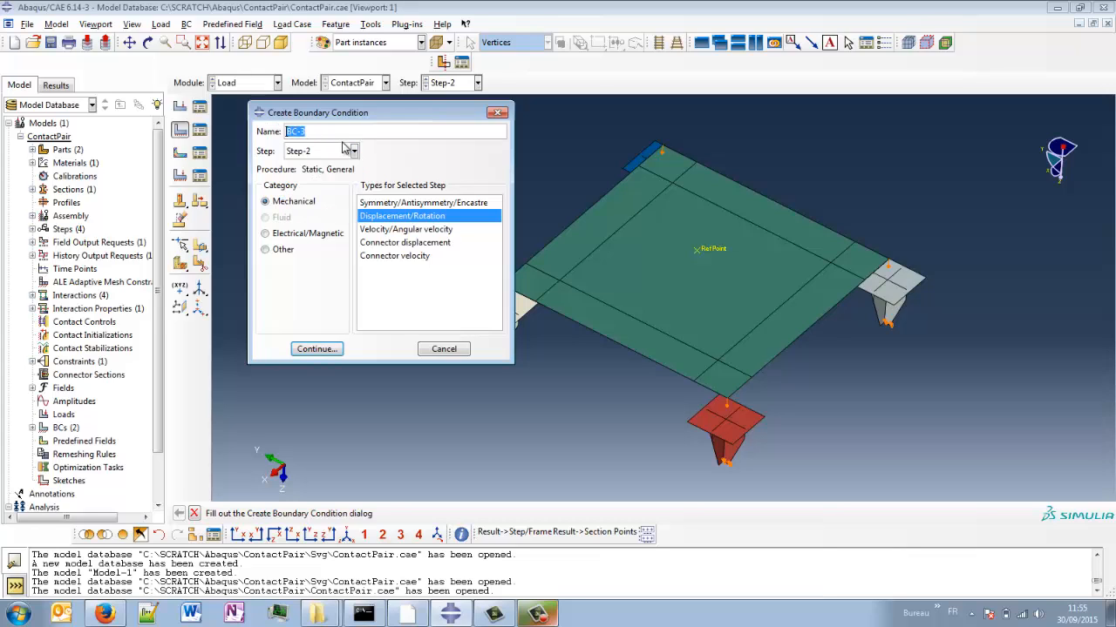
pyautogui.write('Initia')
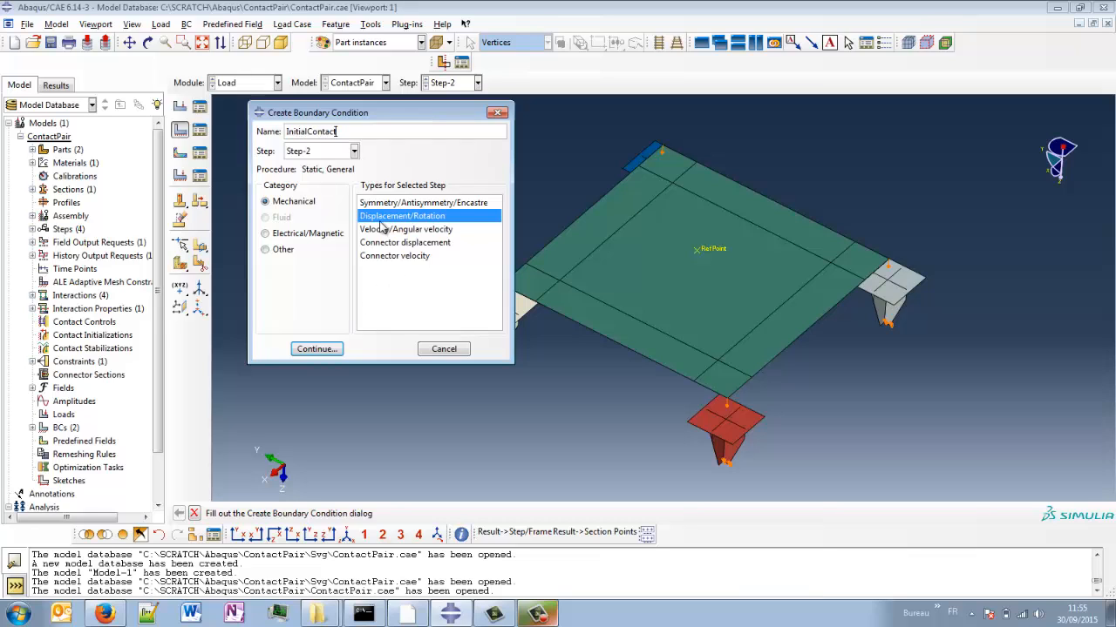
pyautogui.click(317, 350)
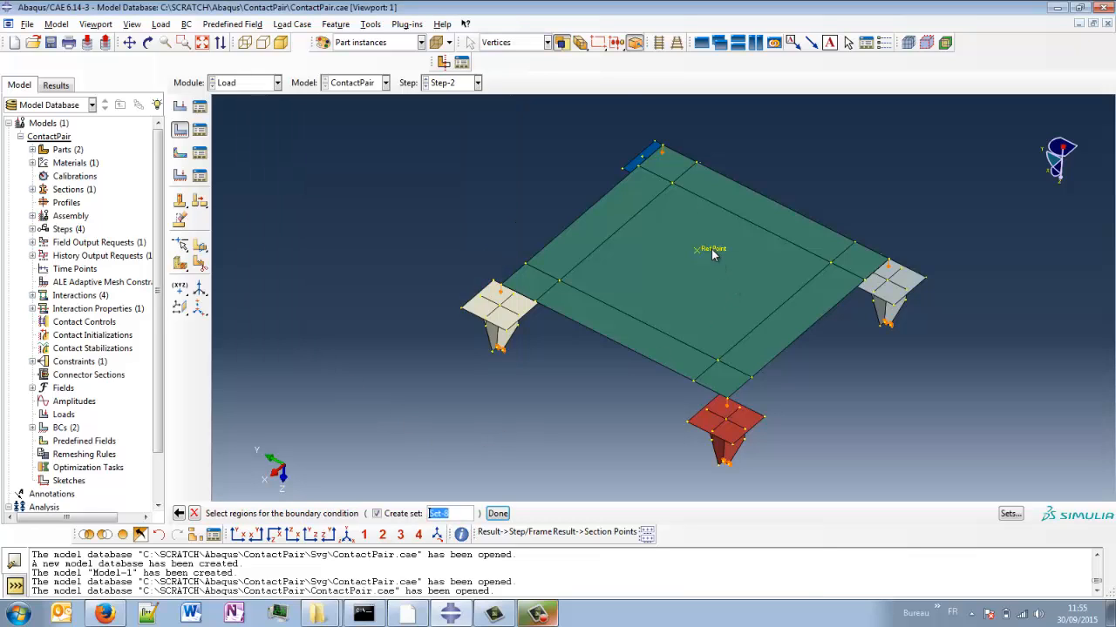
# Apply InitialContact to the plate's reference point, allowing all entity types for picking, with a U3 displacement of 9.1.
pyautogui.click(540, 42)
pyautogui.click(497, 54)
pyautogui.middleClick(590, 425)
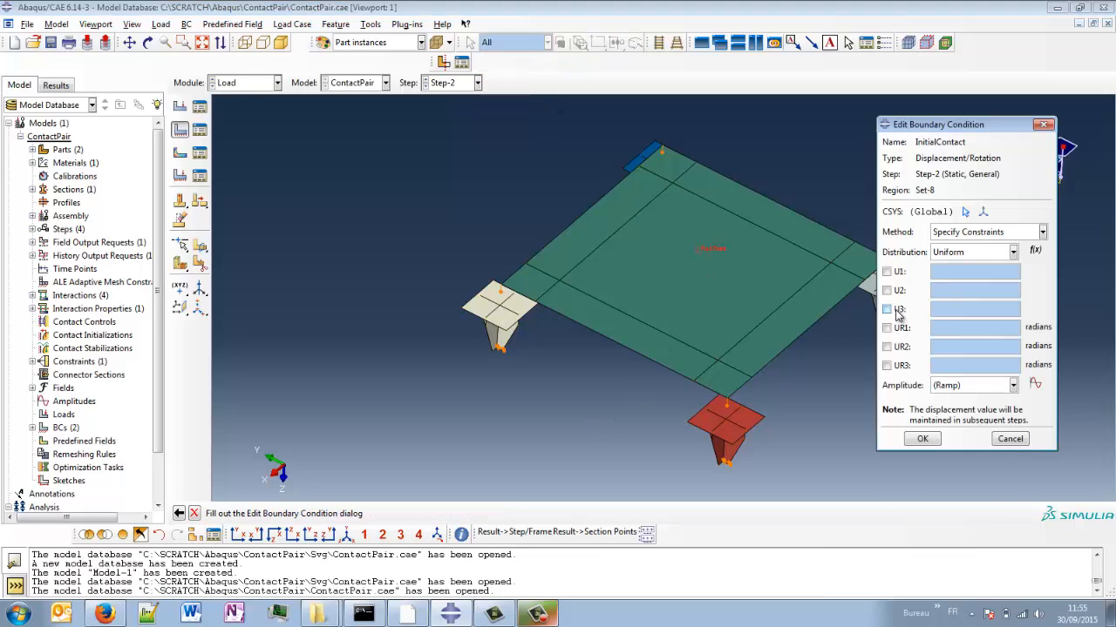
pyautogui.click(887, 309)
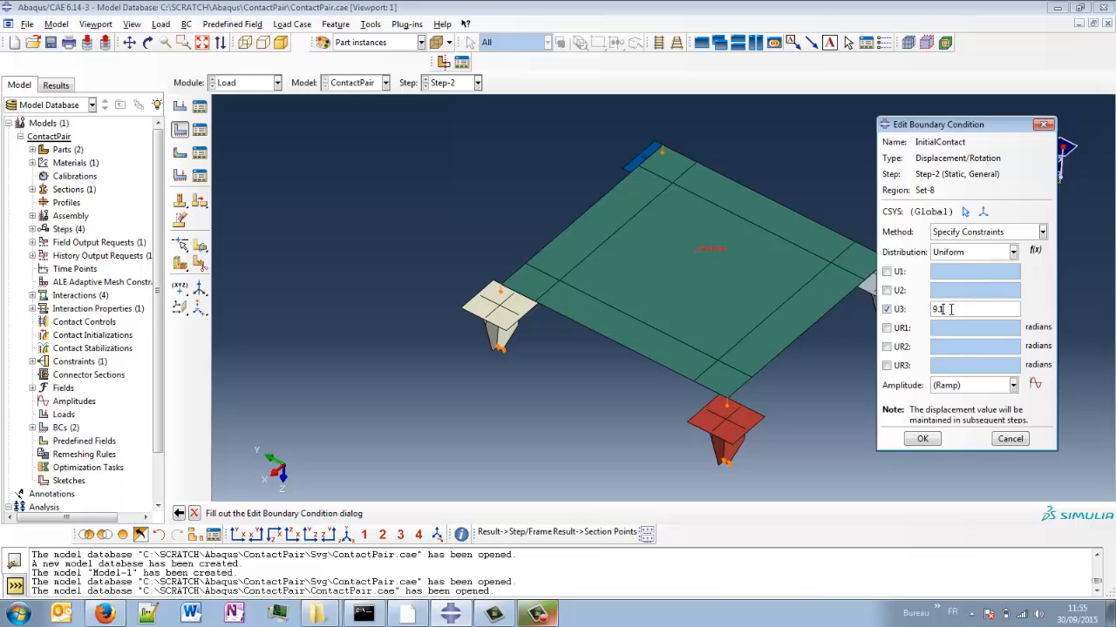
pyautogui.click(924, 438)
# Deactivate the InitialContact boundary condition in Step-3 using the Boundary Condition Manager.
pyautogui.click(200, 129)
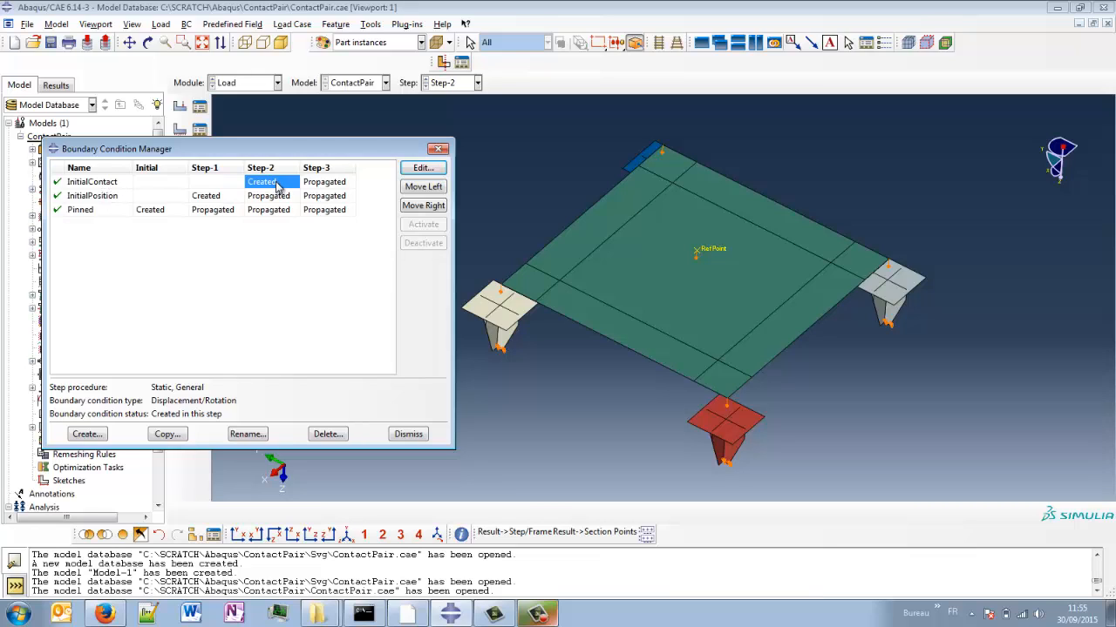
pyautogui.click(341, 184)
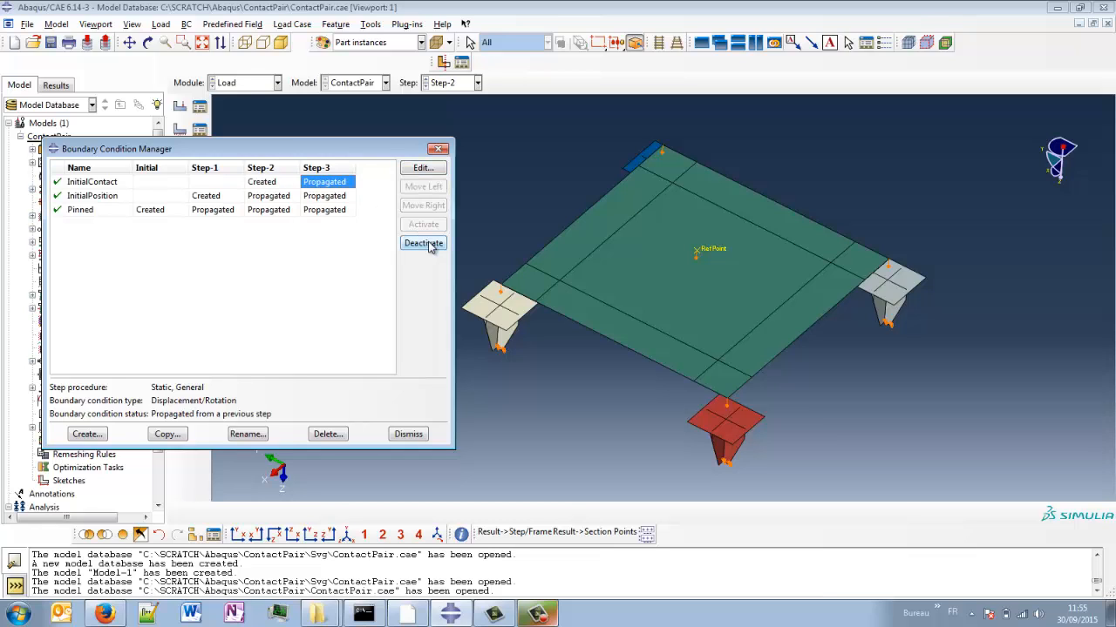
pyautogui.click(429, 244)
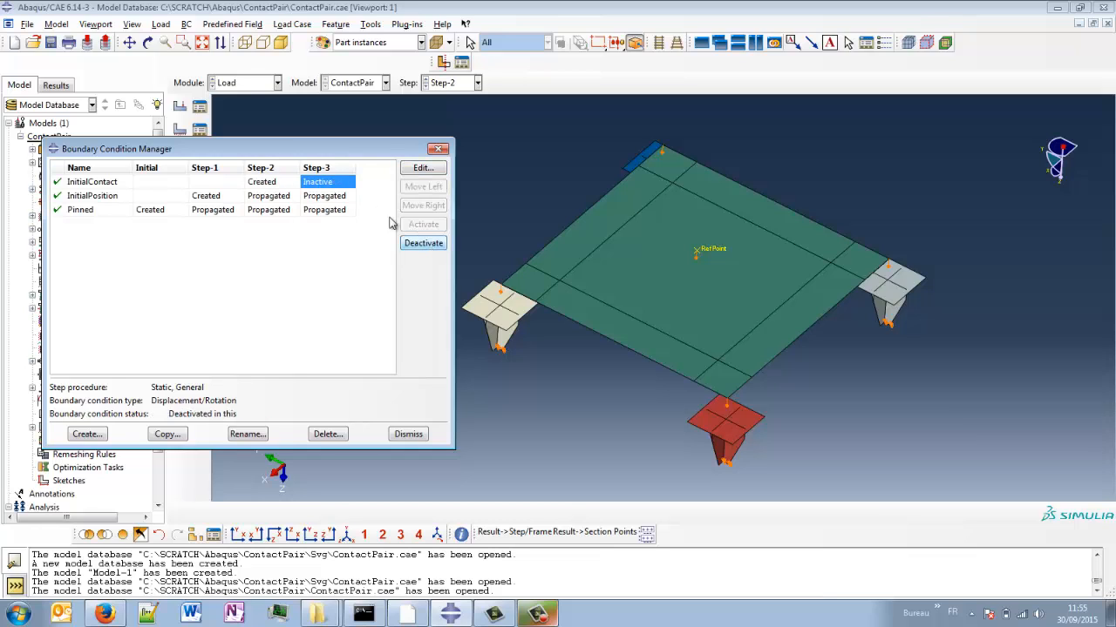
# Create a mechanical concentrated force in Step-3 on the plate's reference point, defined through its CF3 component.
pyautogui.click(408, 434)
pyautogui.click(182, 108)
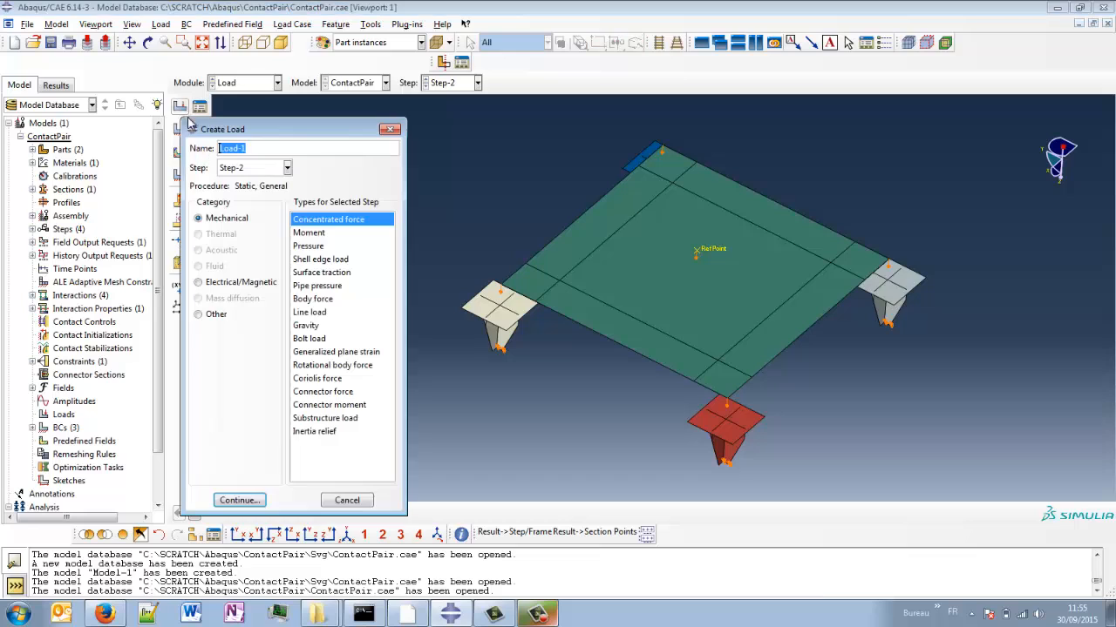
pyautogui.click(254, 167)
pyautogui.click(250, 223)
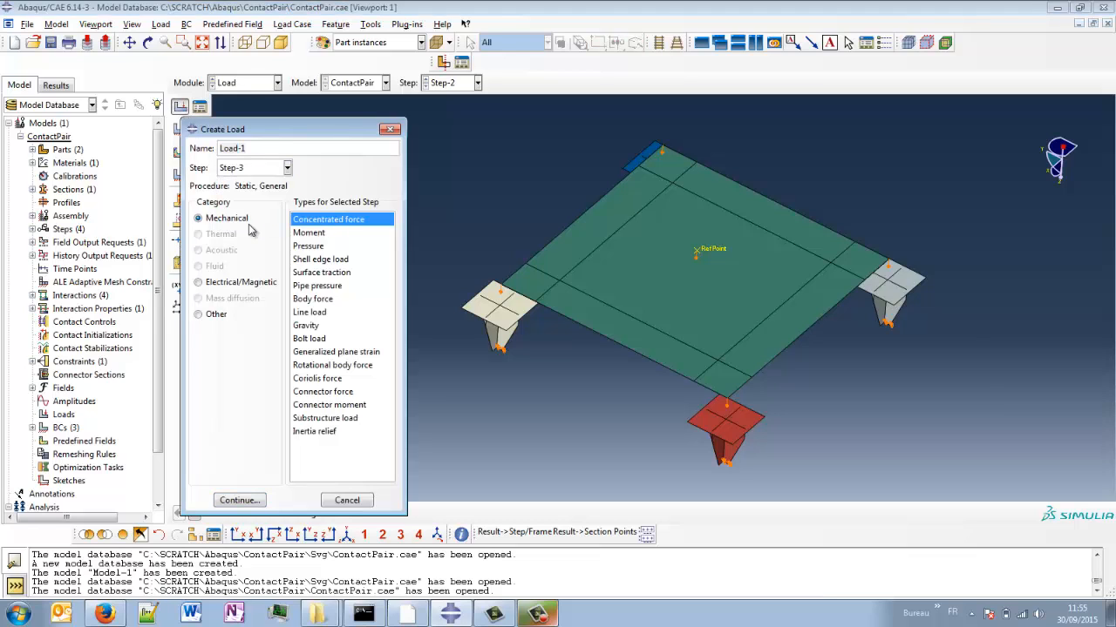
pyautogui.click(238, 500)
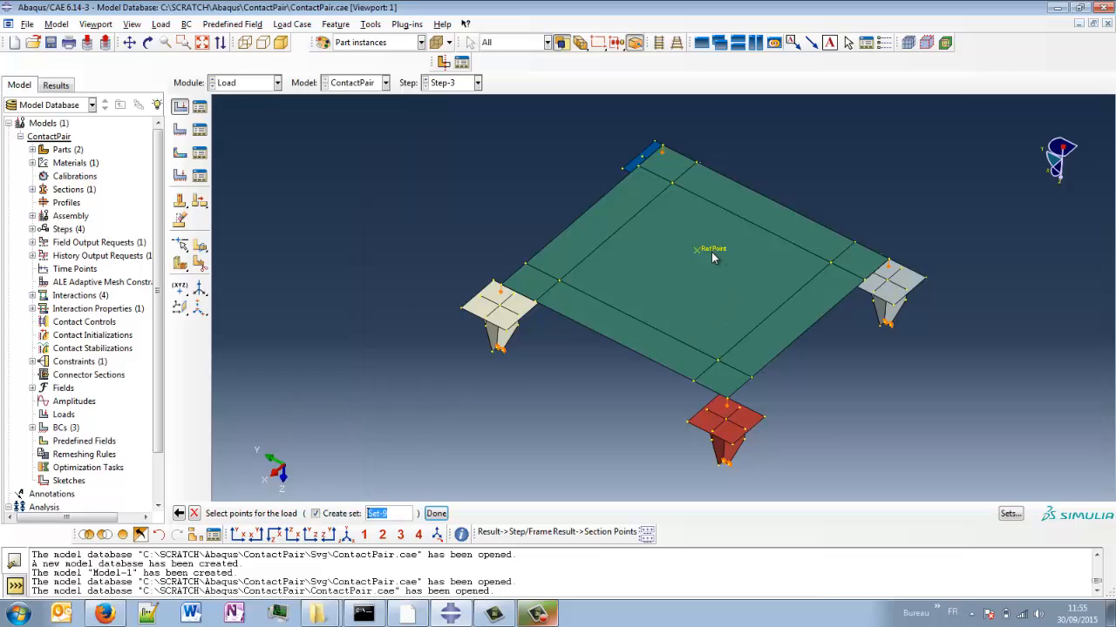
pyautogui.click(711, 253)
pyautogui.middleClick(895, 378)
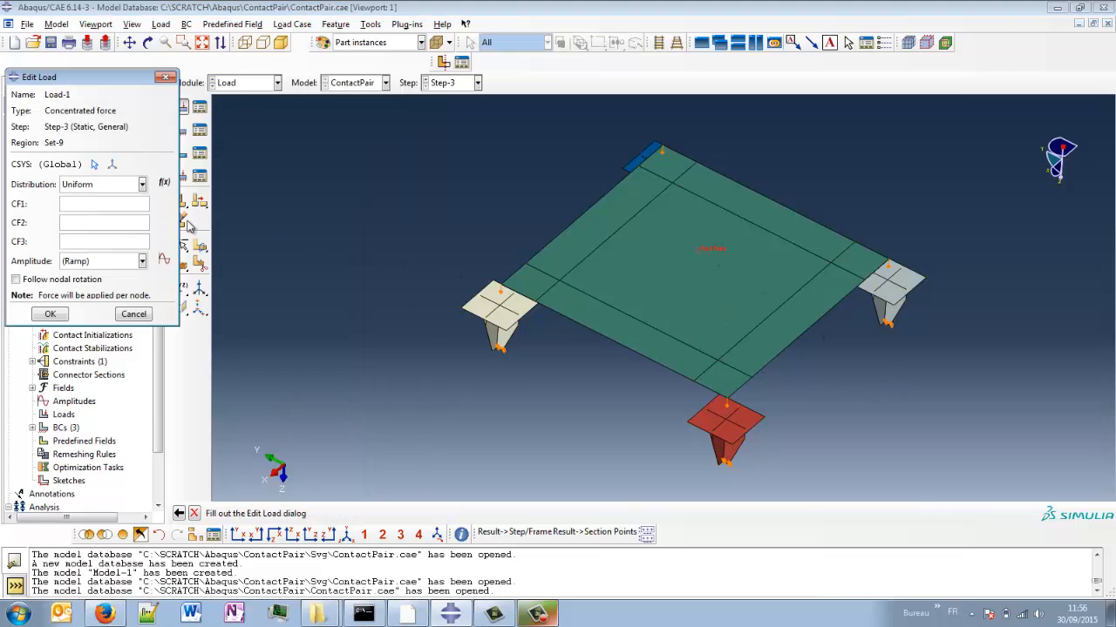
pyautogui.click(91, 241)
pyautogui.click(50, 314)
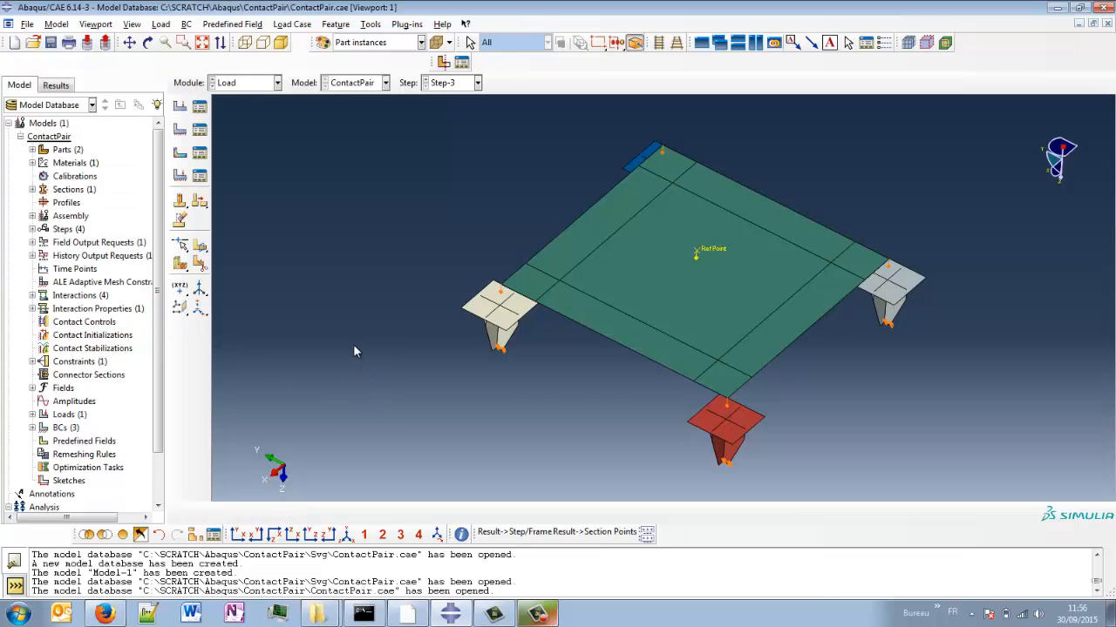
# Create an analysis job named Job-ContactPair from the ContactPair model in the Job module.
pyautogui.scroll(-1, 353, 344)
pyautogui.click(242, 83)
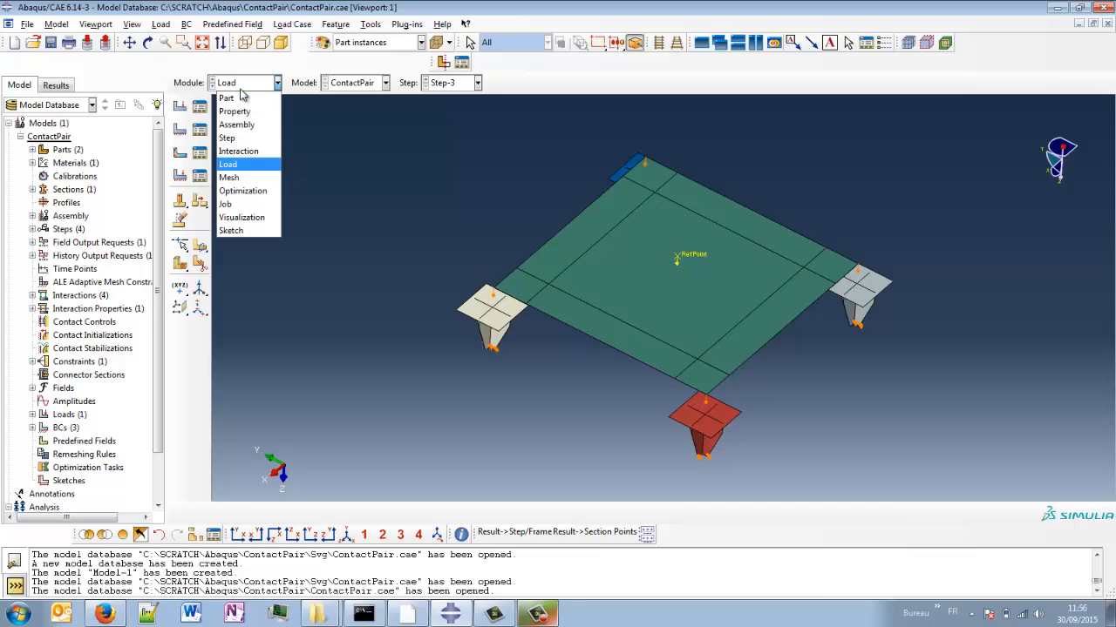
pyautogui.click(243, 205)
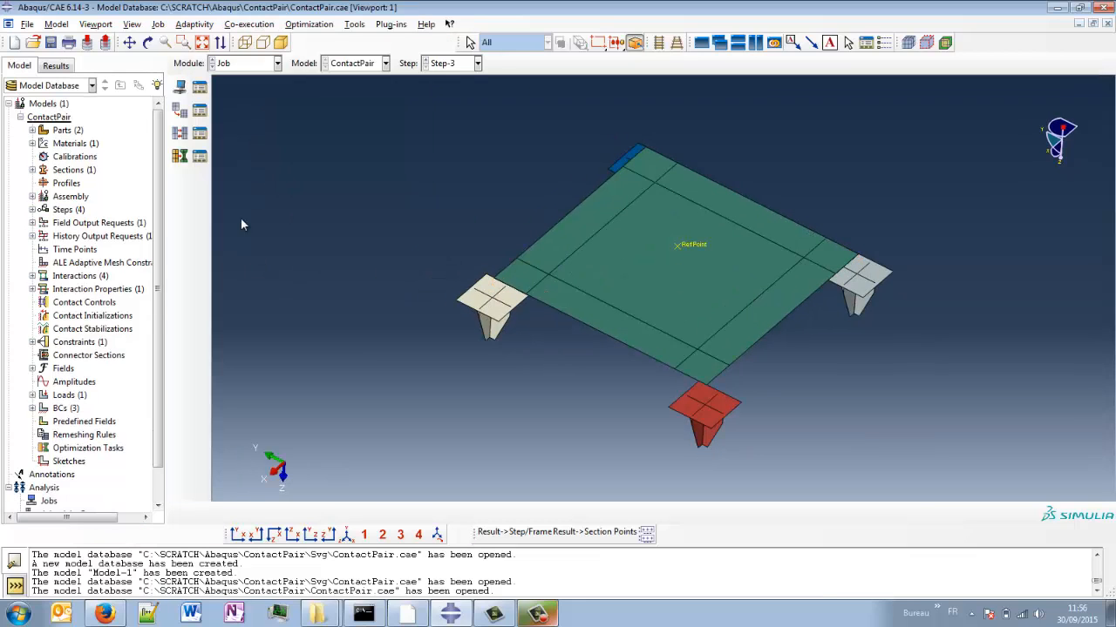
pyautogui.click(180, 85)
pyautogui.click(328, 313)
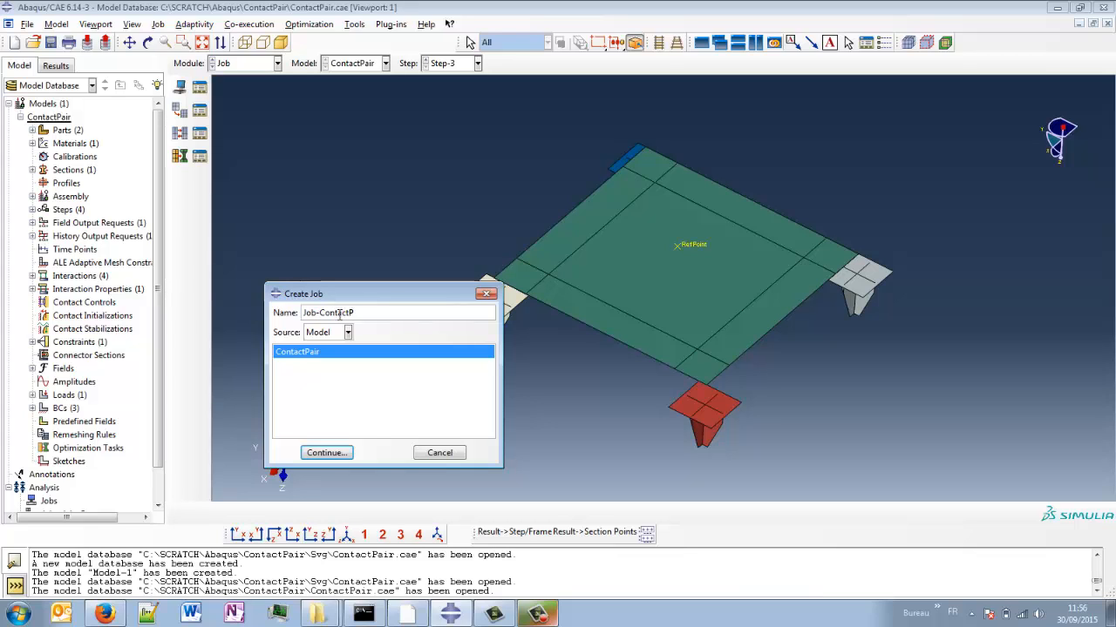
pyautogui.click(329, 452)
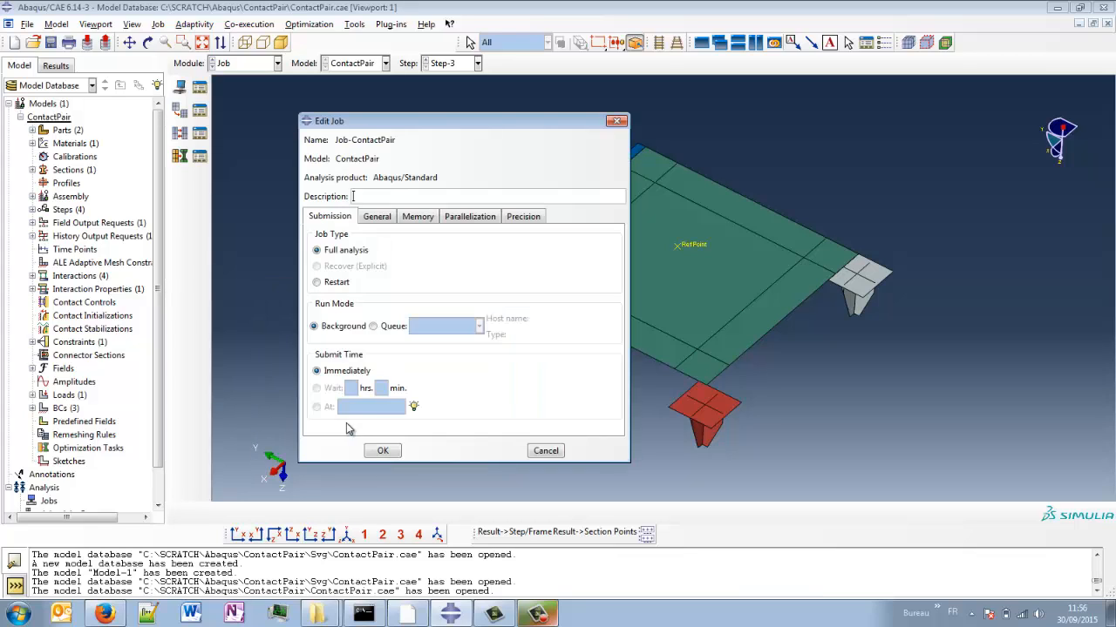
# Configure Job-ContactPair to run on multiple processors, using 4, and accept the job settings.
pyautogui.click(417, 217)
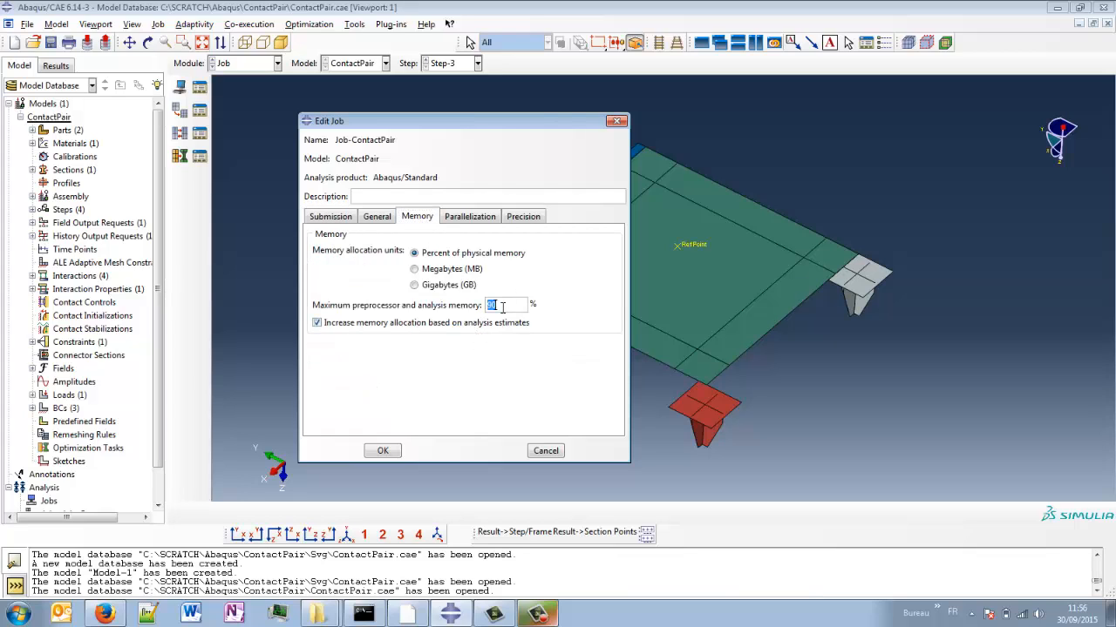
pyautogui.click(470, 218)
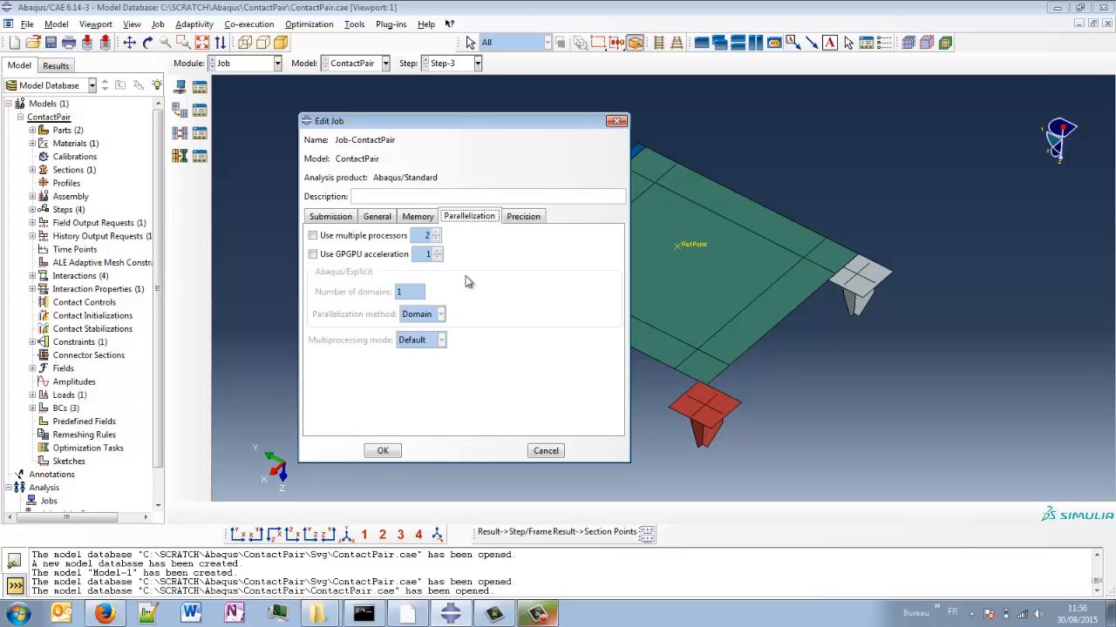
pyautogui.click(361, 236)
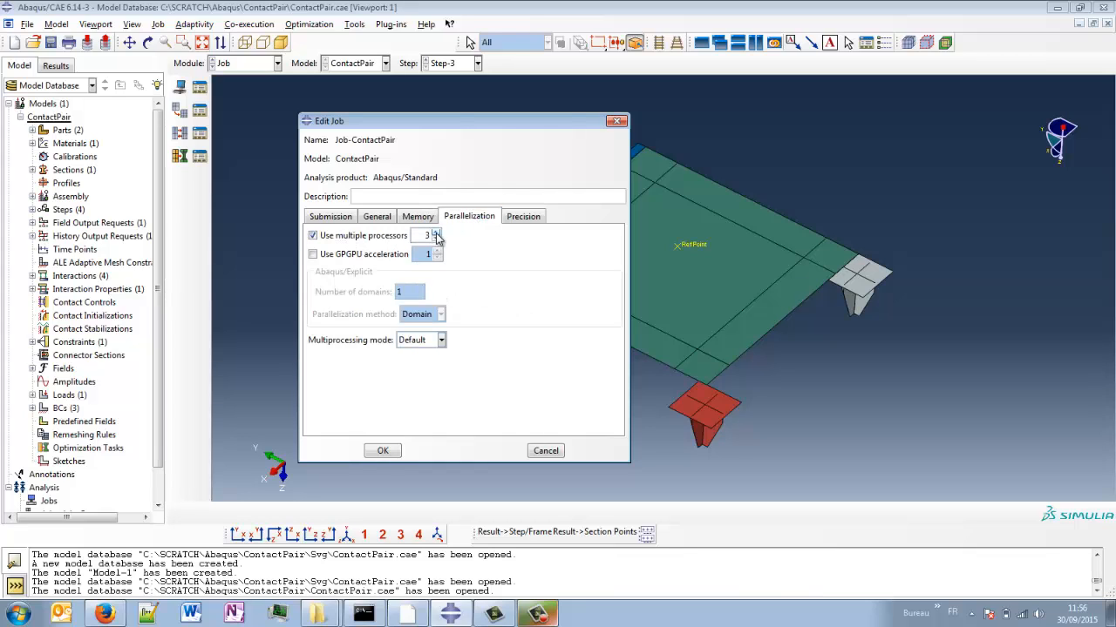
pyautogui.click(435, 233)
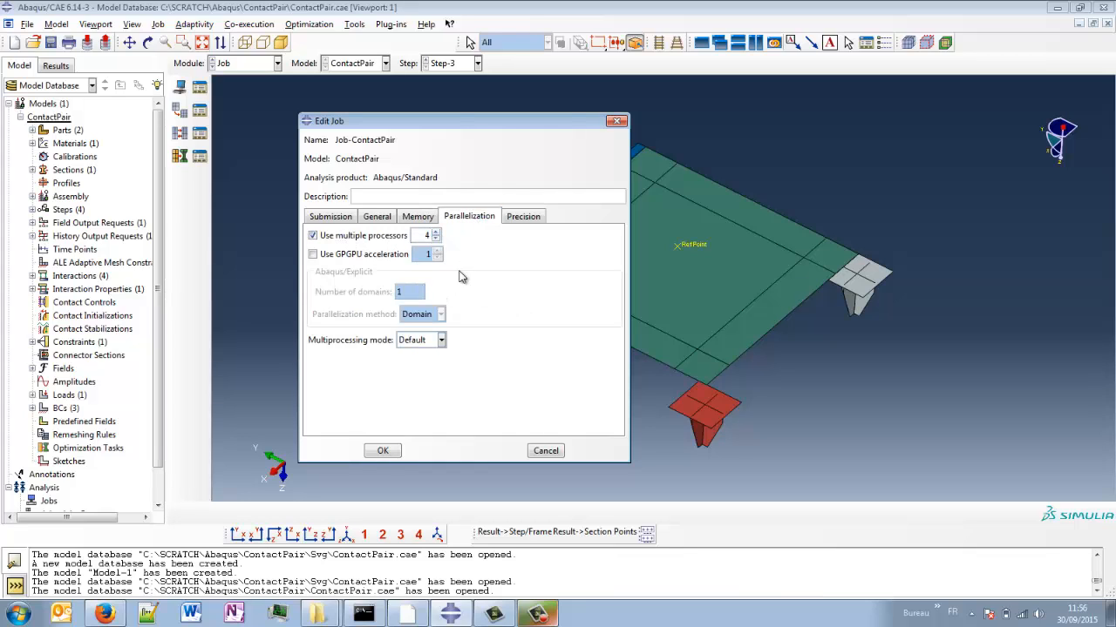
pyautogui.click(384, 452)
# Submit Job-ContactPair for analysis, overwriting the existing job files.
pyautogui.click(200, 87)
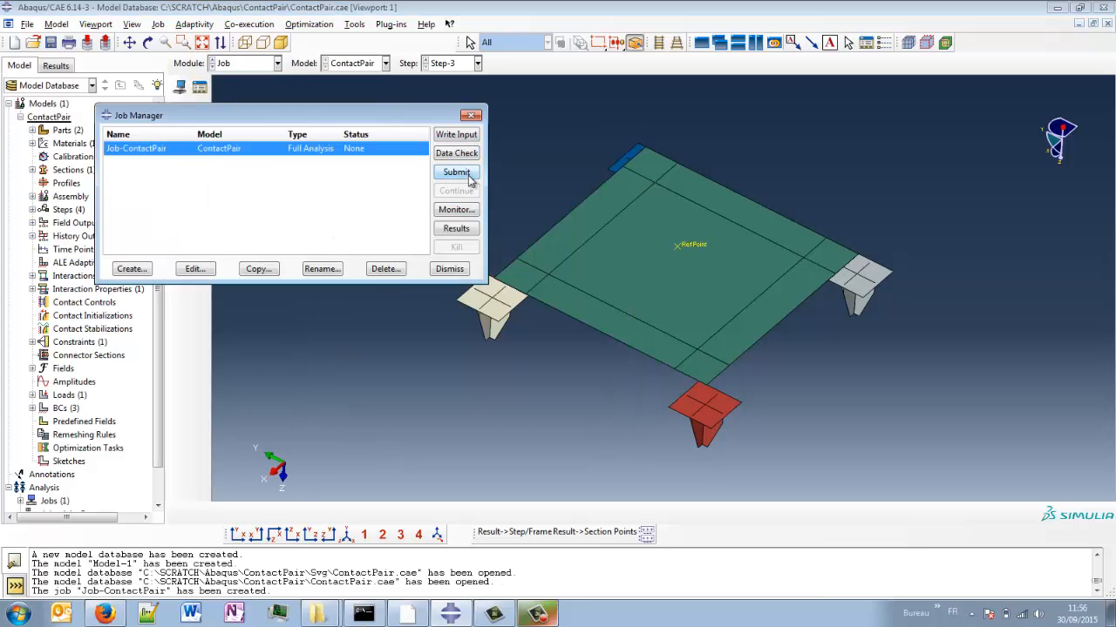
pyautogui.click(457, 172)
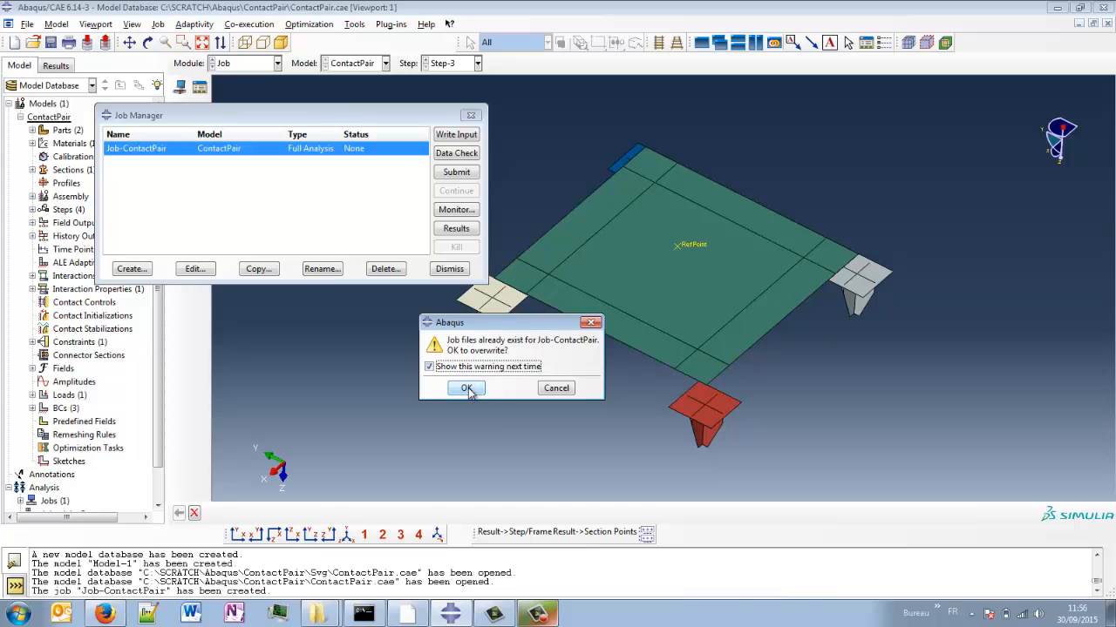
pyautogui.click(466, 388)
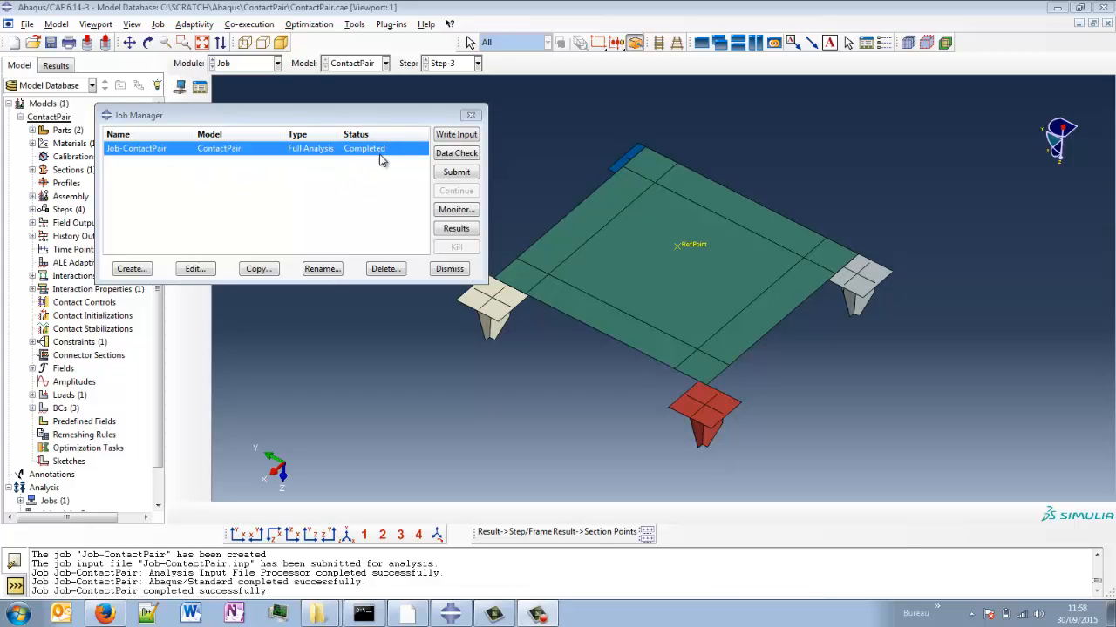
# Open the results of Job-ContactPair and plot the Mises stress contours on the deformed plate and supports.
pyautogui.click(458, 232)
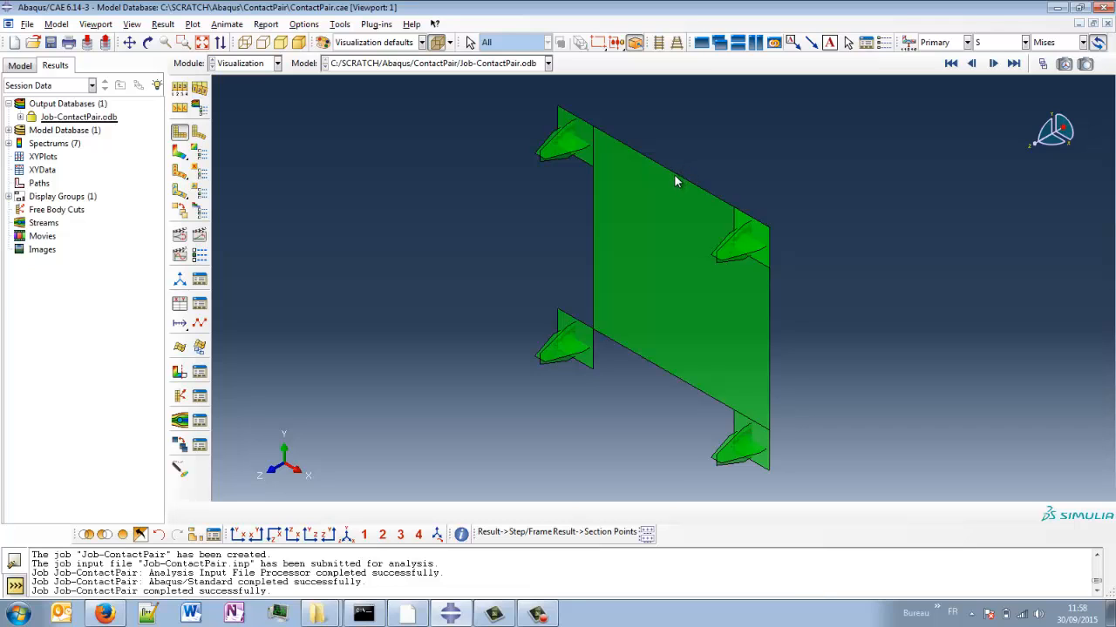
pyautogui.keyDown('ctrl'); pyautogui.keyDown('alt'); pyautogui.moveTo(700, 169); pyautogui.dragTo(548, 394); pyautogui.keyUp('alt'); pyautogui.keyUp('ctrl')
pyautogui.keyDown('ctrl'); pyautogui.keyDown('alt'); pyautogui.moveTo(573, 303); pyautogui.dragTo(518, 377); pyautogui.keyUp('alt'); pyautogui.keyUp('ctrl')
pyautogui.click(437, 44)
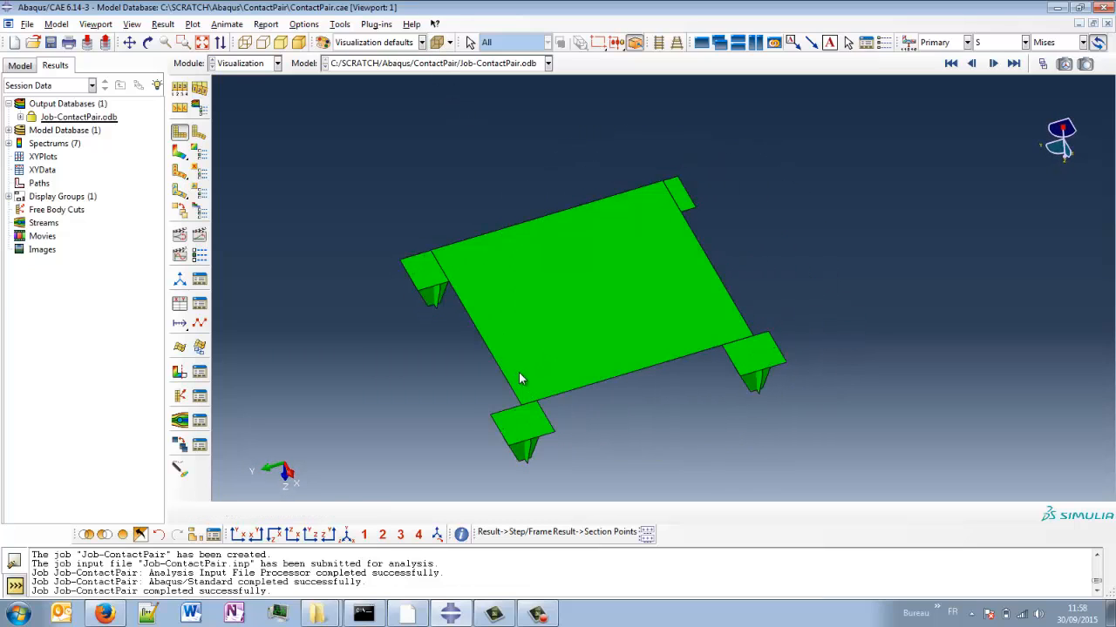
pyautogui.click(181, 153)
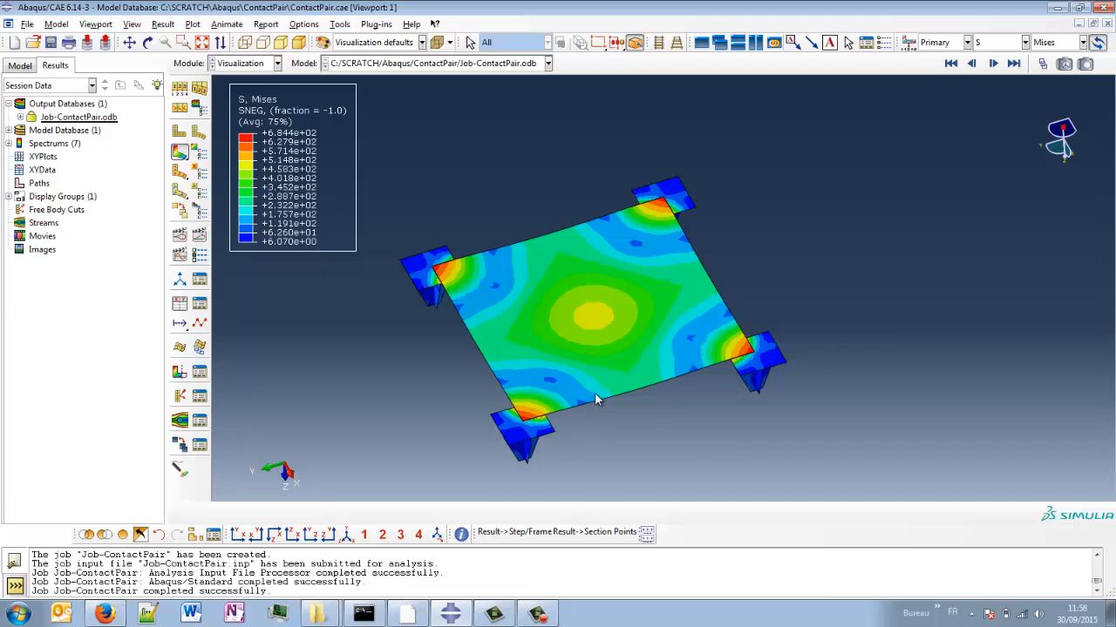
pyautogui.scroll(-3, 557, 392)
pyautogui.keyDown('ctrl'); pyautogui.keyDown('alt'); pyautogui.moveTo(695, 440); pyautogui.dragTo(558, 408); pyautogui.keyUp('alt'); pyautogui.keyUp('ctrl')
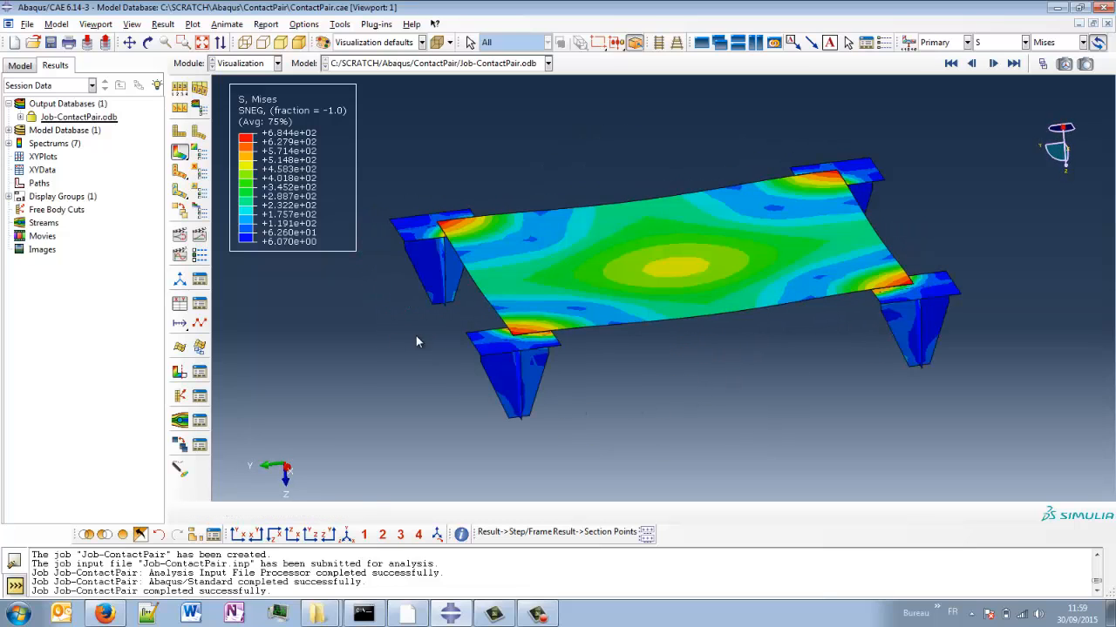
# Animate the time history of the contour plot in Loop mode with a slightly faster frame rate.
pyautogui.click(200, 238)
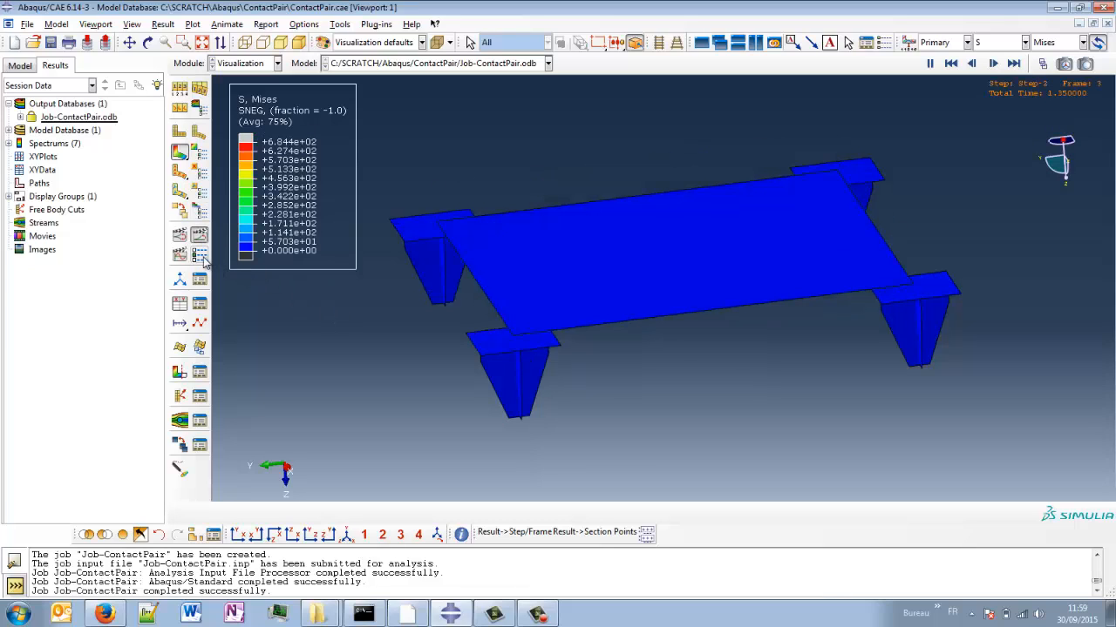
pyautogui.click(201, 257)
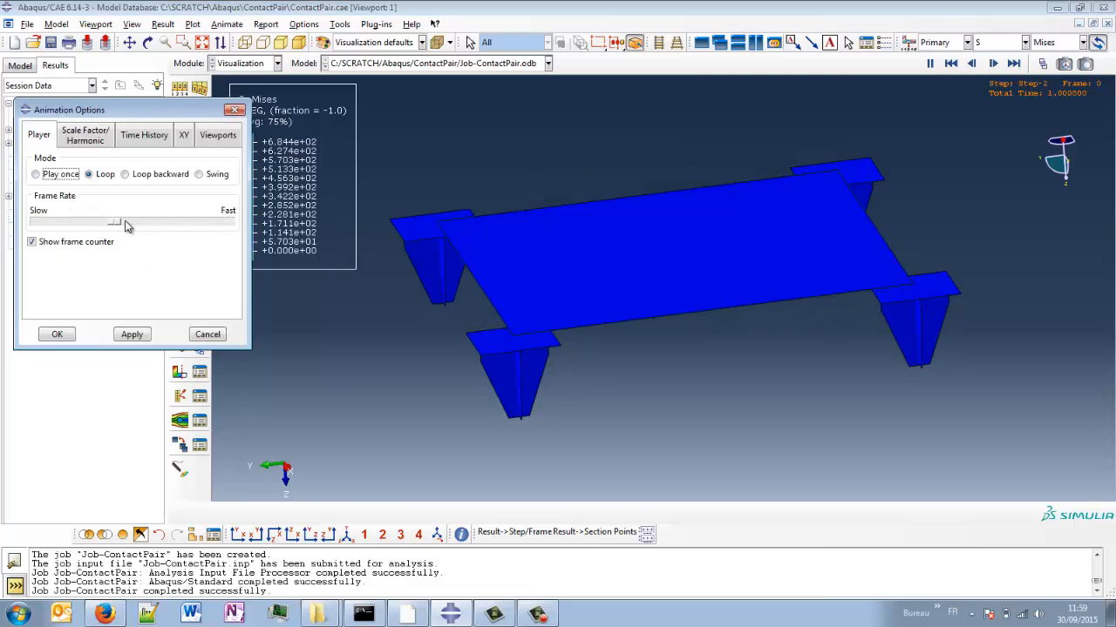
pyautogui.moveTo(116, 225); pyautogui.dragTo(128, 223)
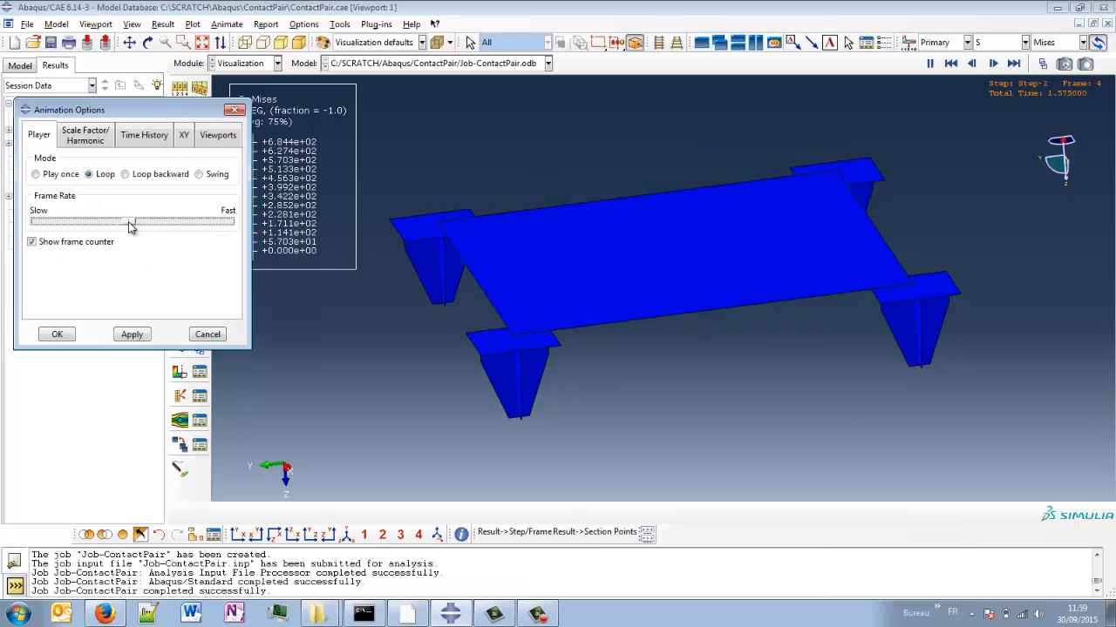
pyautogui.click(57, 334)
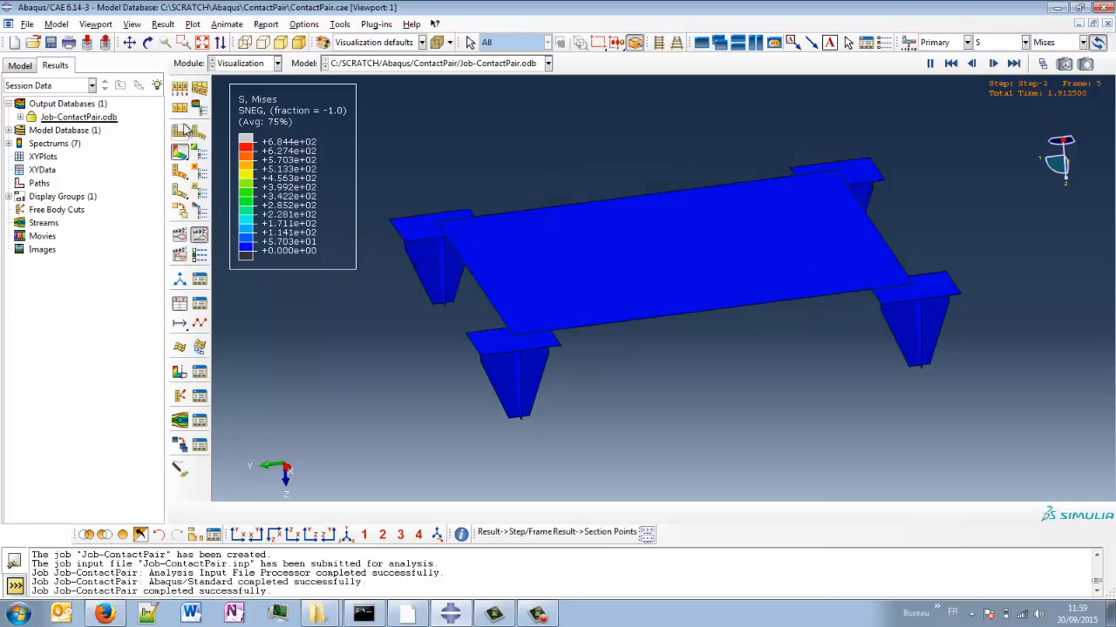
# Apply exterior edges to the animated stress plot to show the mesh, and switch back to free edges.
pyautogui.click(178, 91)
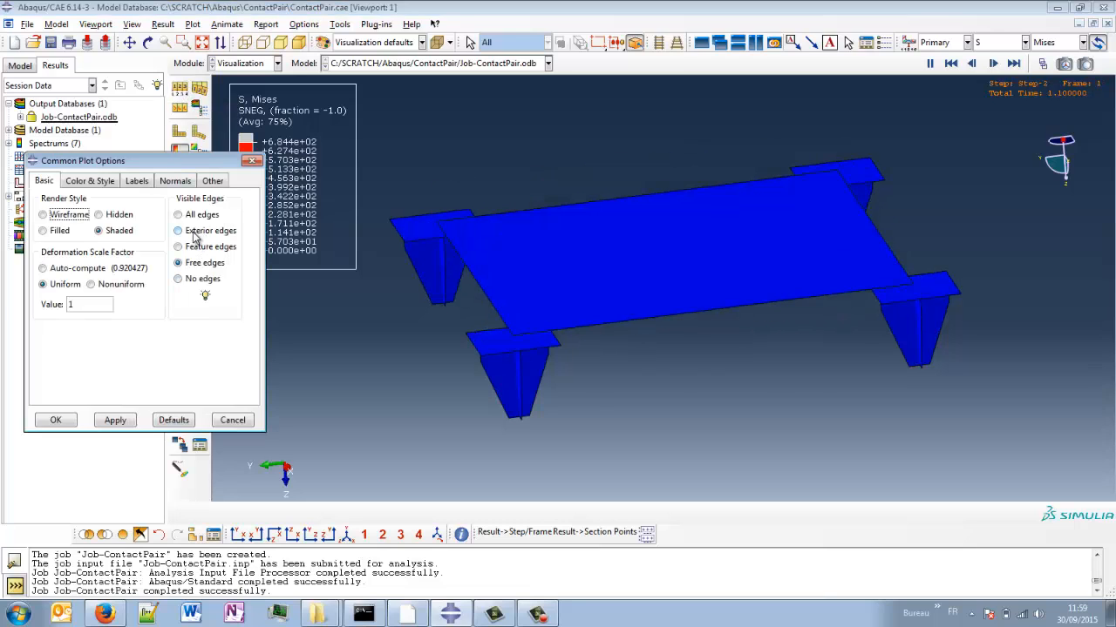
pyautogui.click(199, 231)
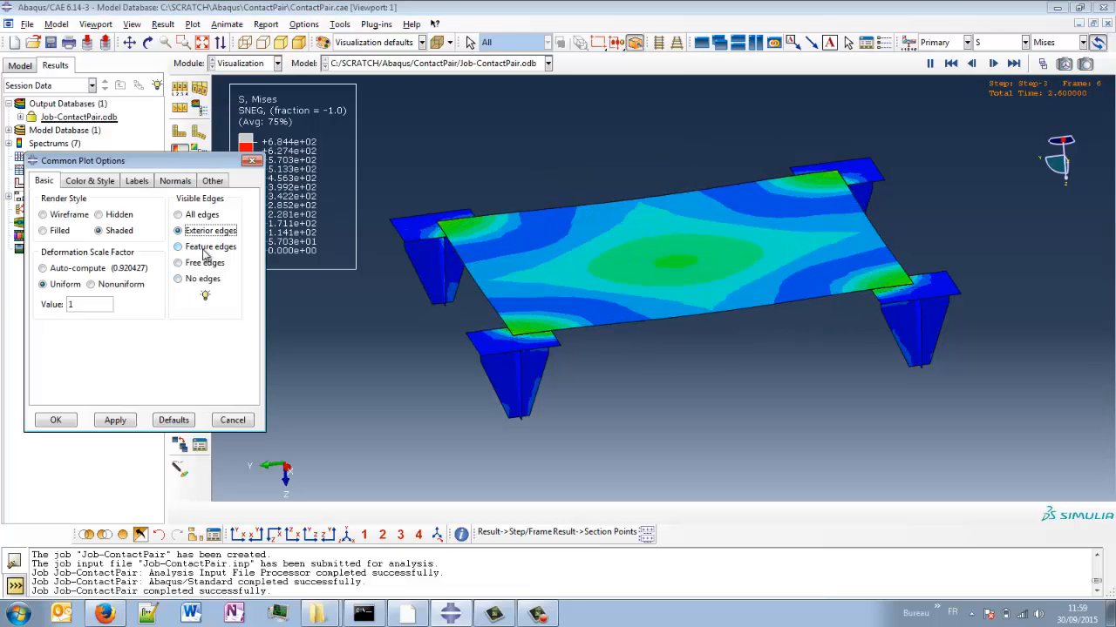
pyautogui.click(202, 262)
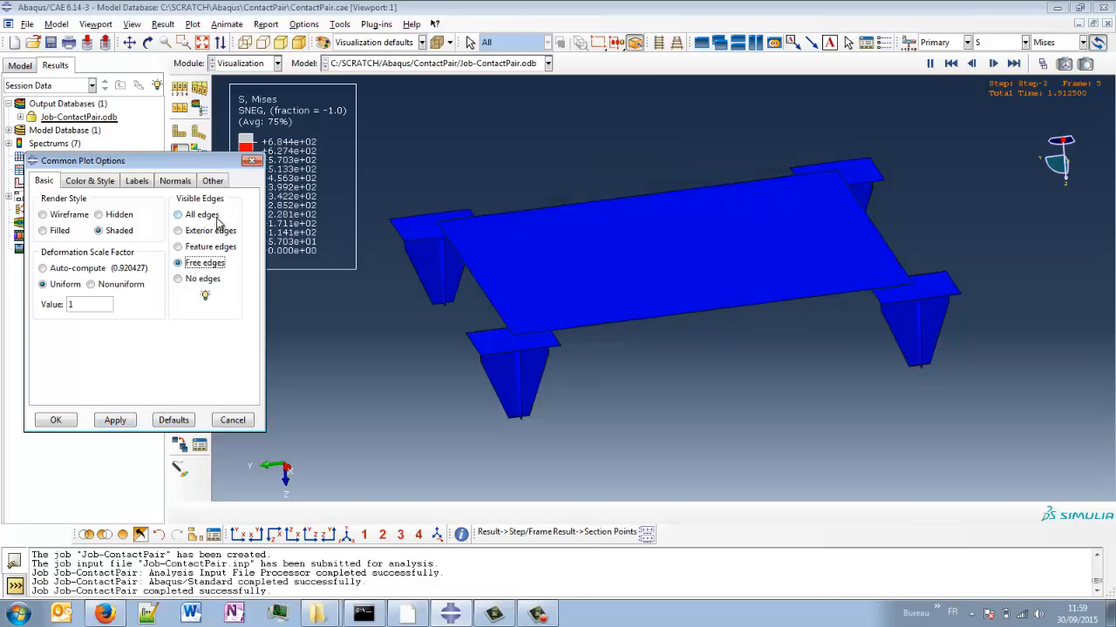
pyautogui.click(202, 230)
pyautogui.click(115, 420)
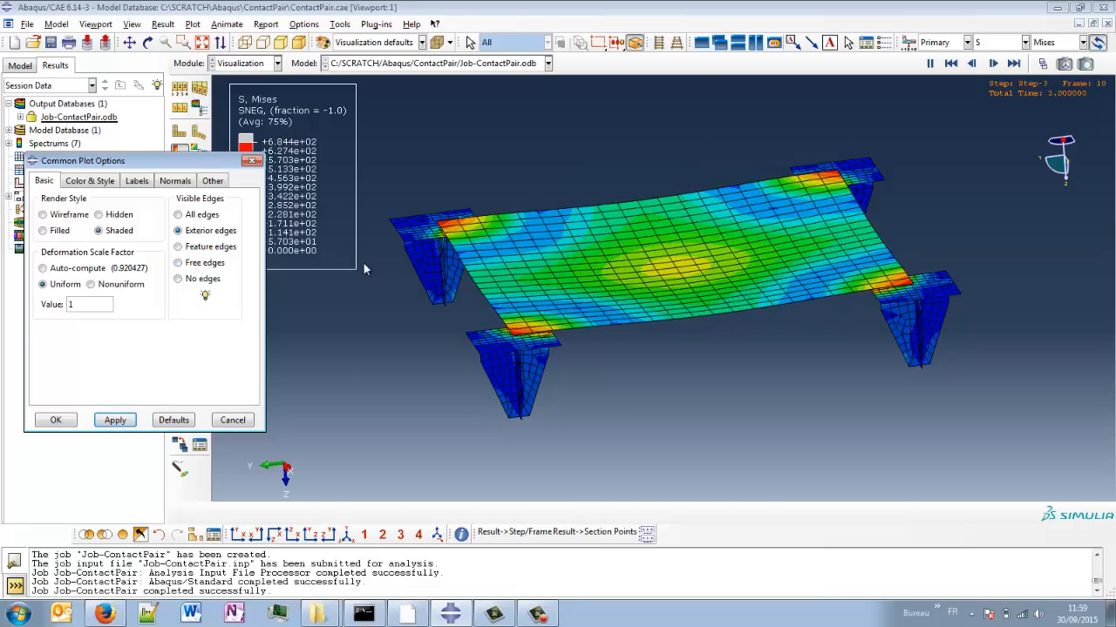
pyautogui.click(200, 262)
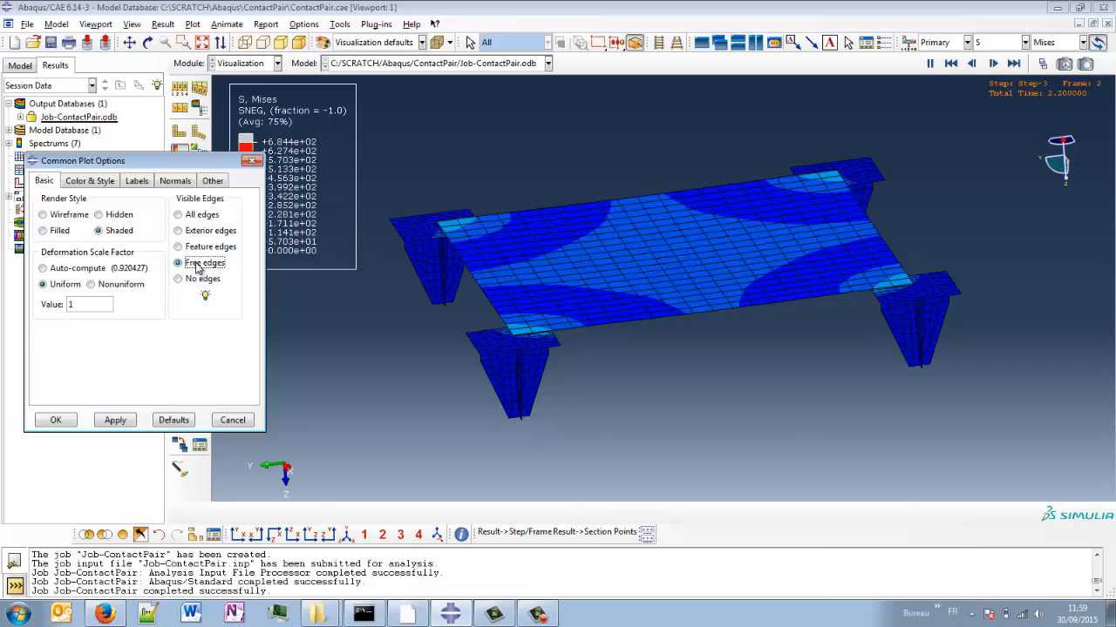
pyautogui.click(116, 421)
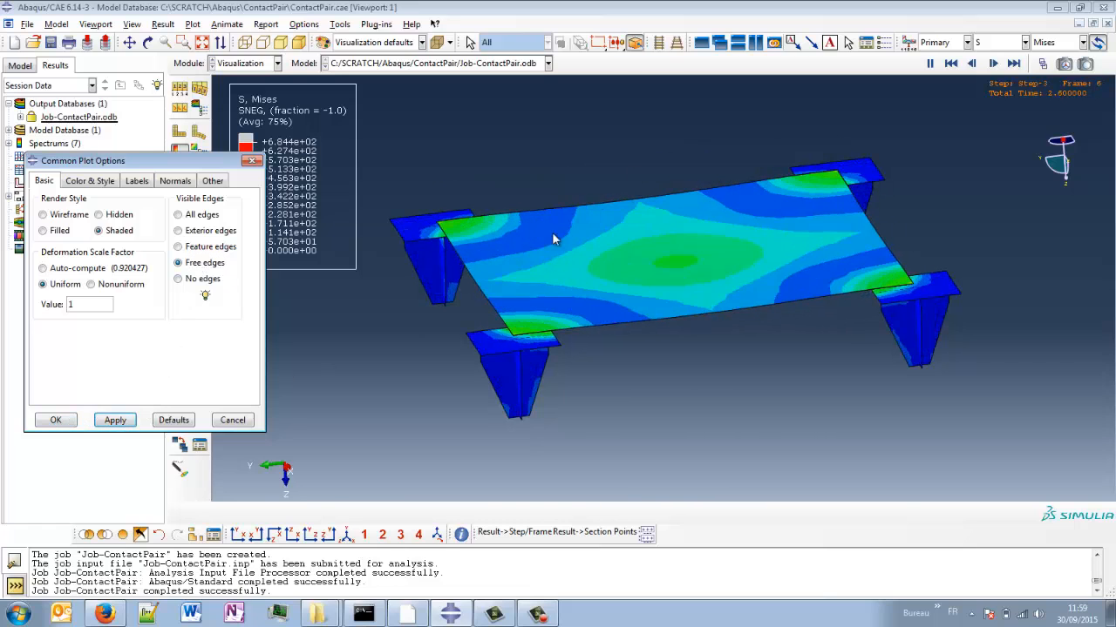
pyautogui.click(56, 421)
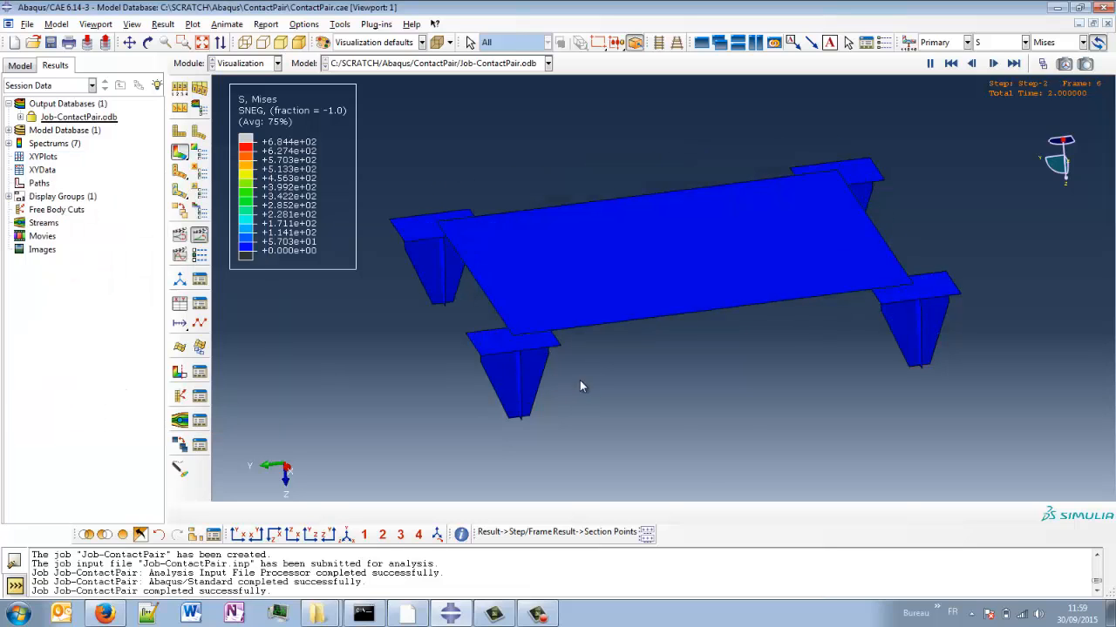
# Check the uniform deformation scale factor in the common plot options and view the animation in the X-Z plane.
pyautogui.click(180, 88)
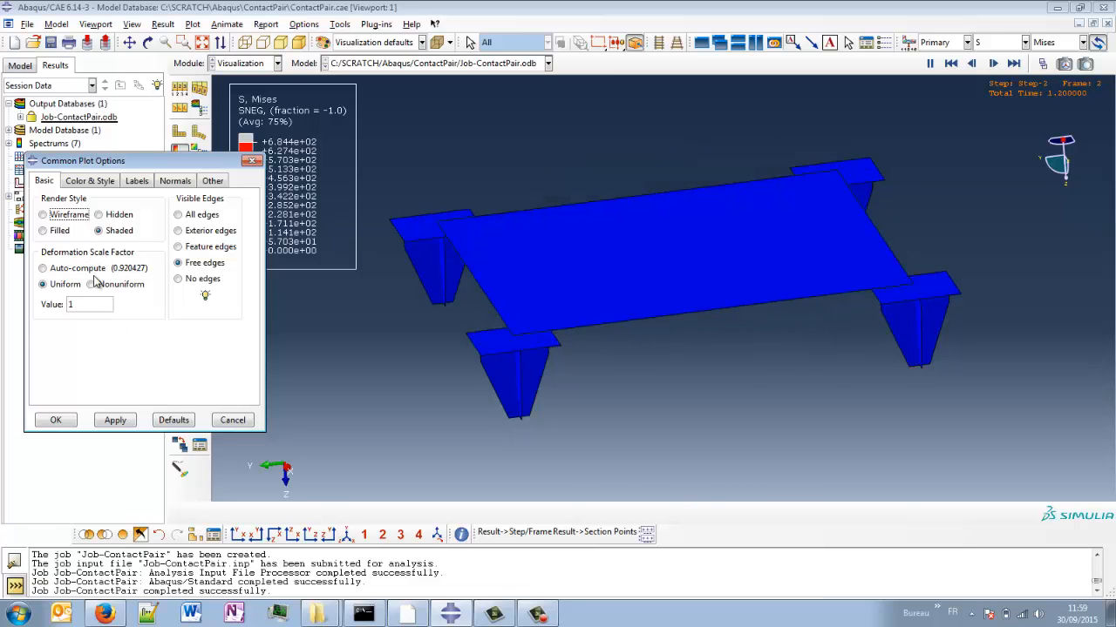
pyautogui.click(96, 303)
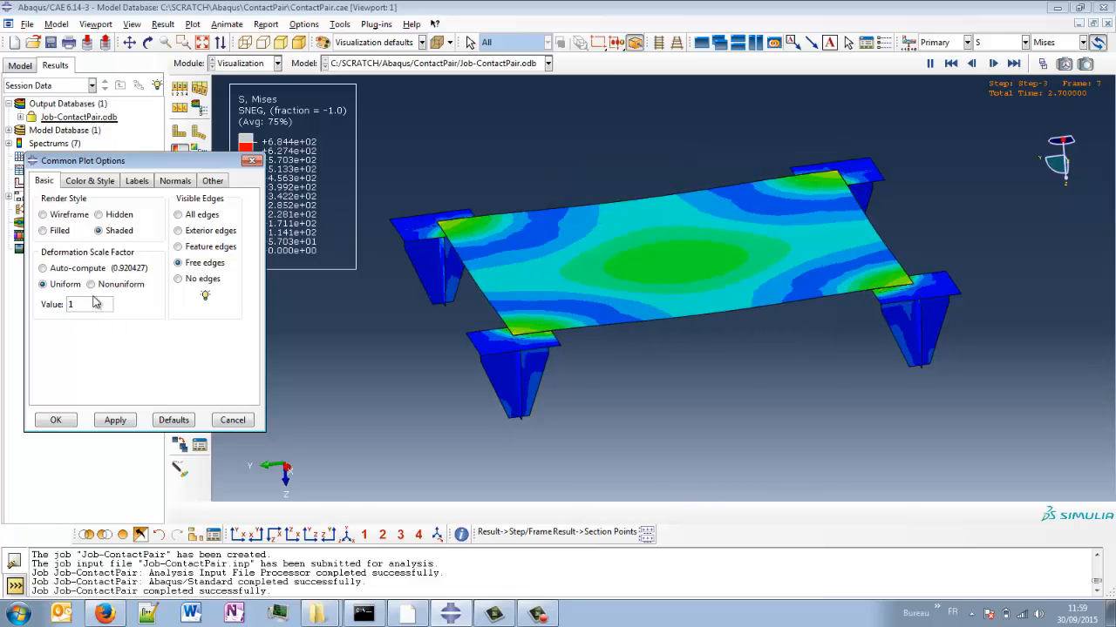
pyautogui.click(57, 420)
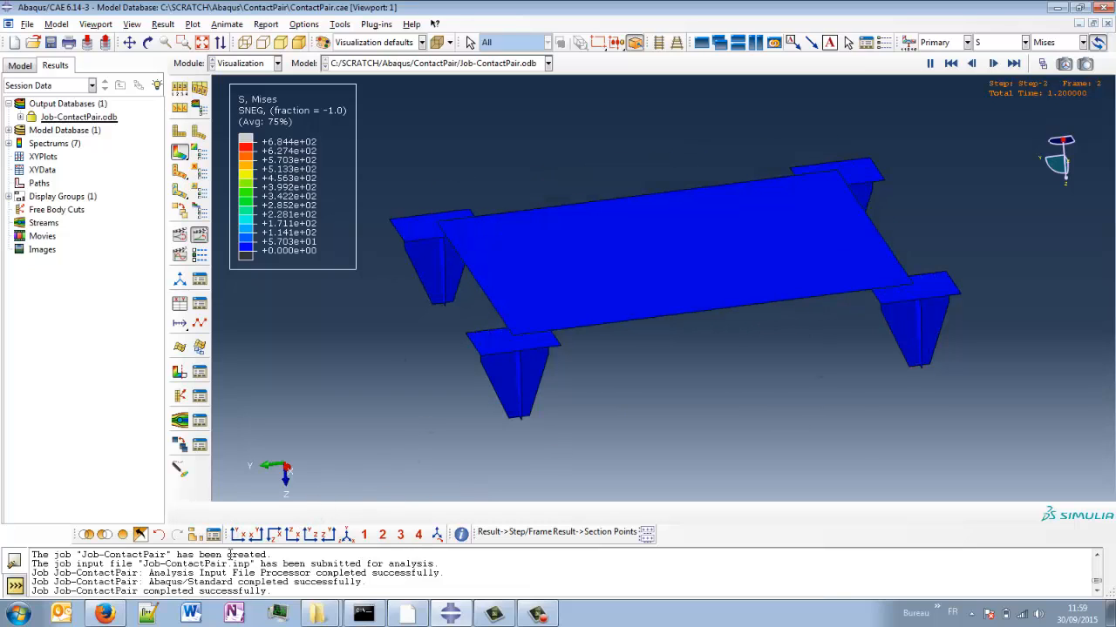
pyautogui.click(277, 534)
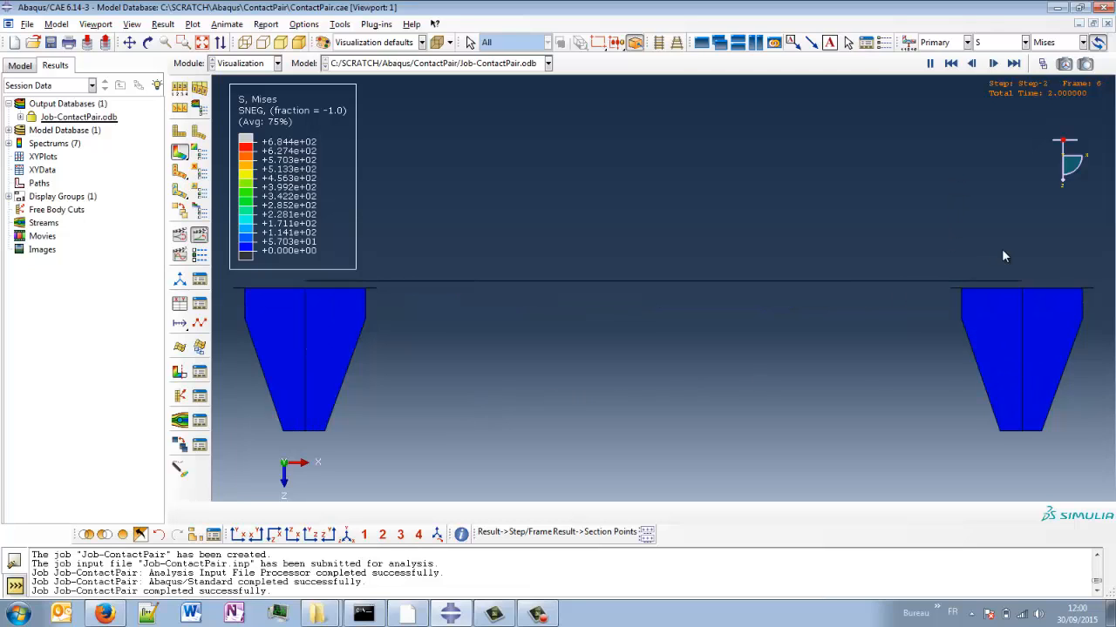
# Pause the animation at one support, return to frame 0 with the frame selector to examine the plate-support gap, and replay the time history.
pyautogui.scroll(-5, 1000, 308)
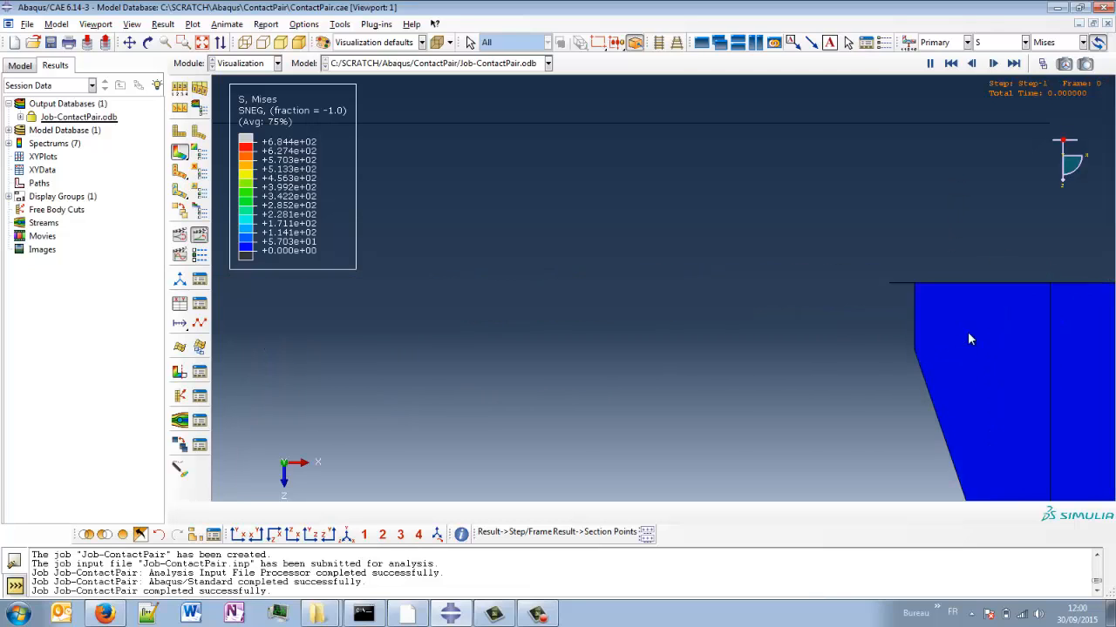
pyautogui.keyDown('ctrl'); pyautogui.keyDown('alt'); pyautogui.moveTo(953, 339); pyautogui.dragTo(734, 369, button='middle'); pyautogui.keyUp('alt'); pyautogui.keyUp('ctrl')
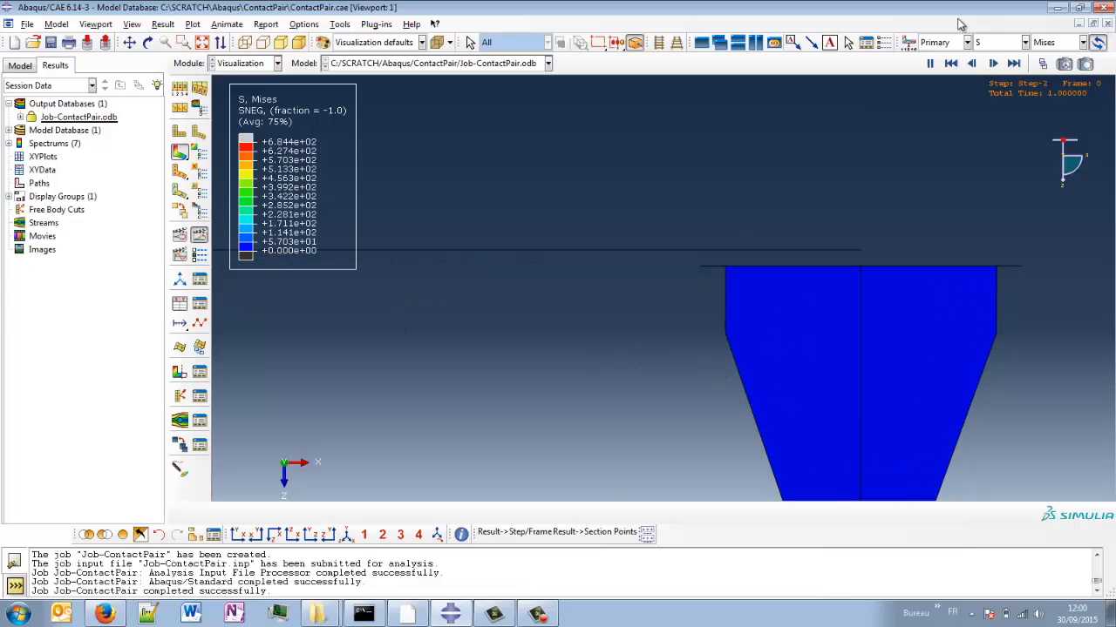
pyautogui.click(930, 63)
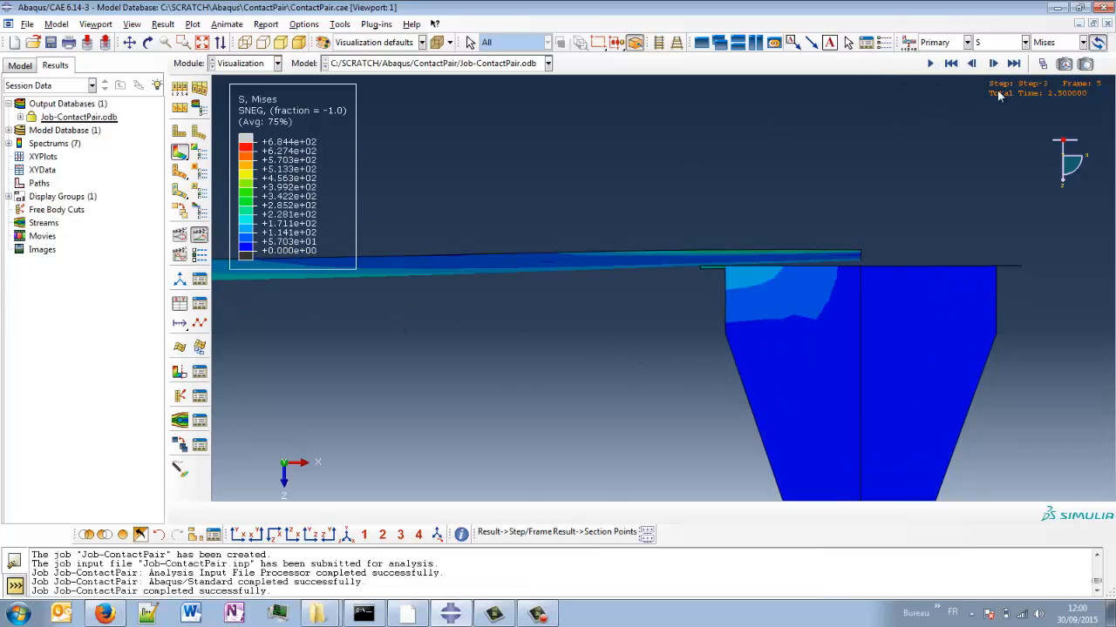
pyautogui.click(1042, 64)
pyautogui.moveTo(529, 81); pyautogui.dragTo(407, 80)
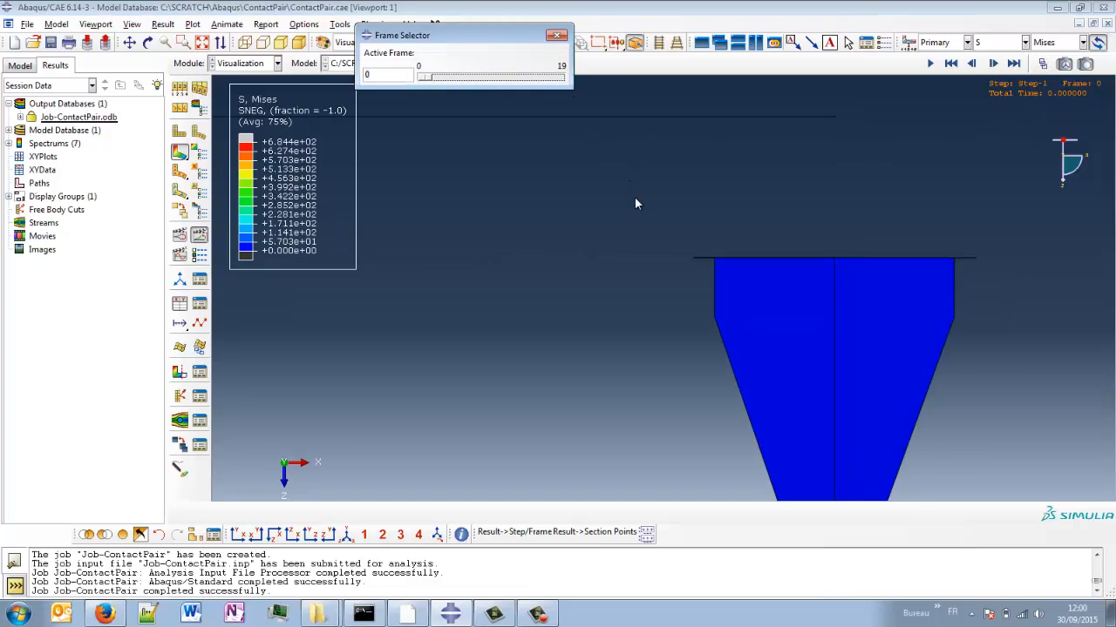
pyautogui.keyDown('ctrl'); pyautogui.keyDown('alt'); pyautogui.moveTo(635, 197); pyautogui.dragTo(706, 175, button='middle'); pyautogui.keyUp('alt'); pyautogui.keyUp('ctrl')
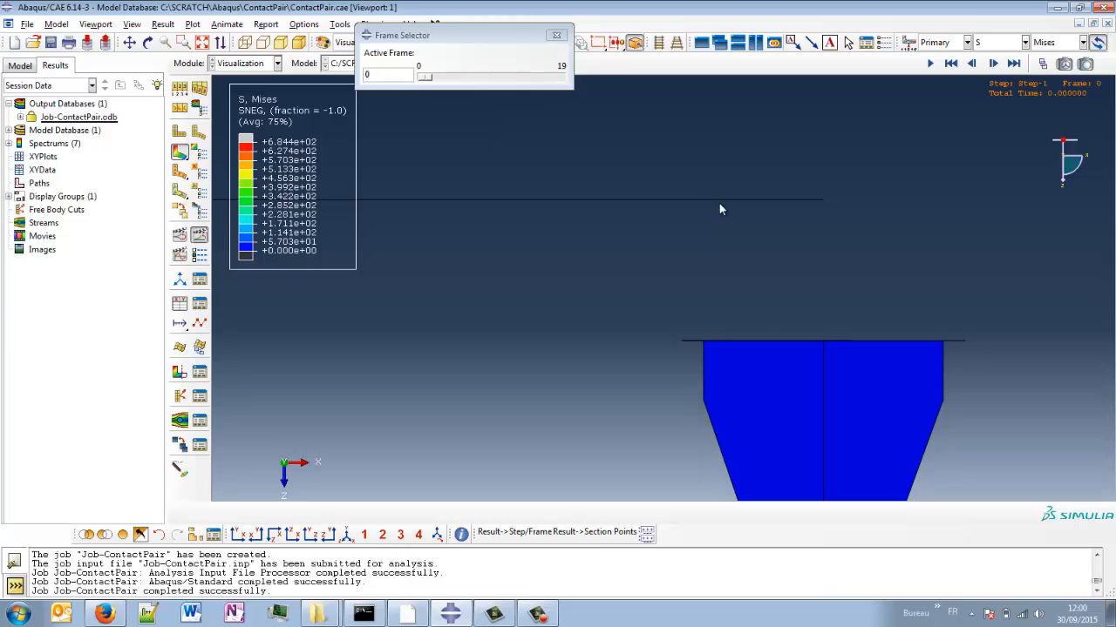
pyautogui.click(556, 35)
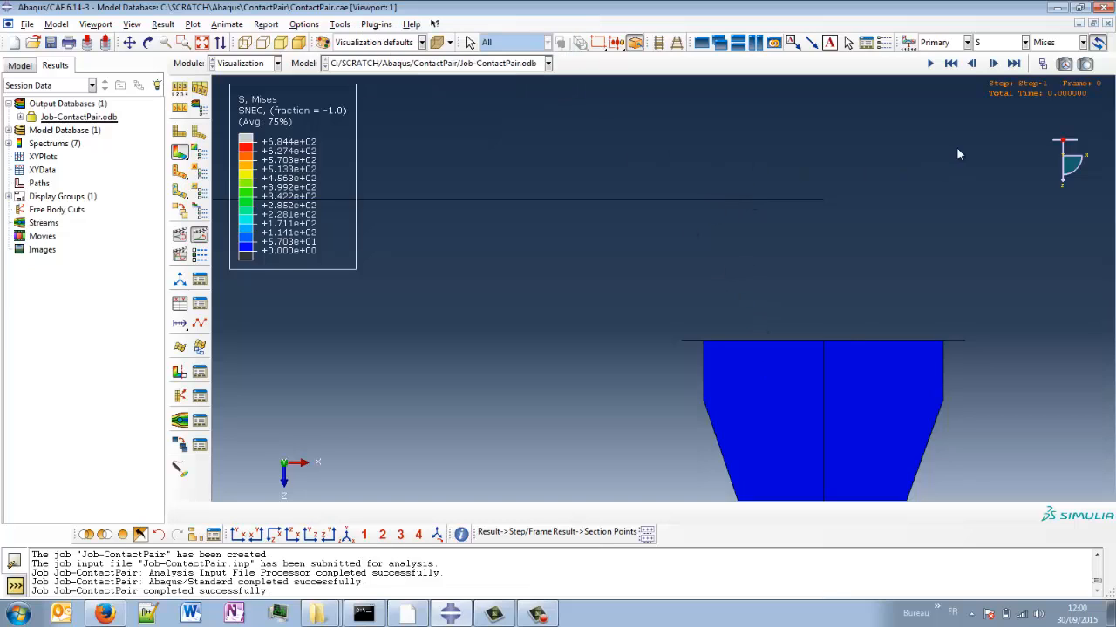
pyautogui.click(197, 237)
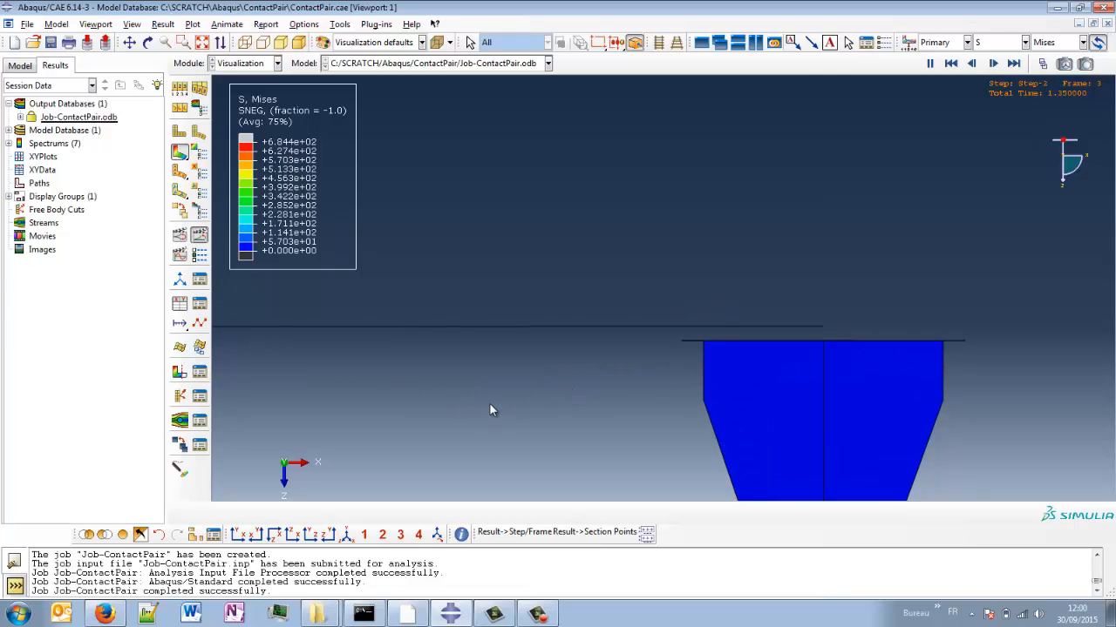
# Stop the animation and render the shell thickness with a scale factor of 1 in the ODB display options.
pyautogui.click(200, 236)
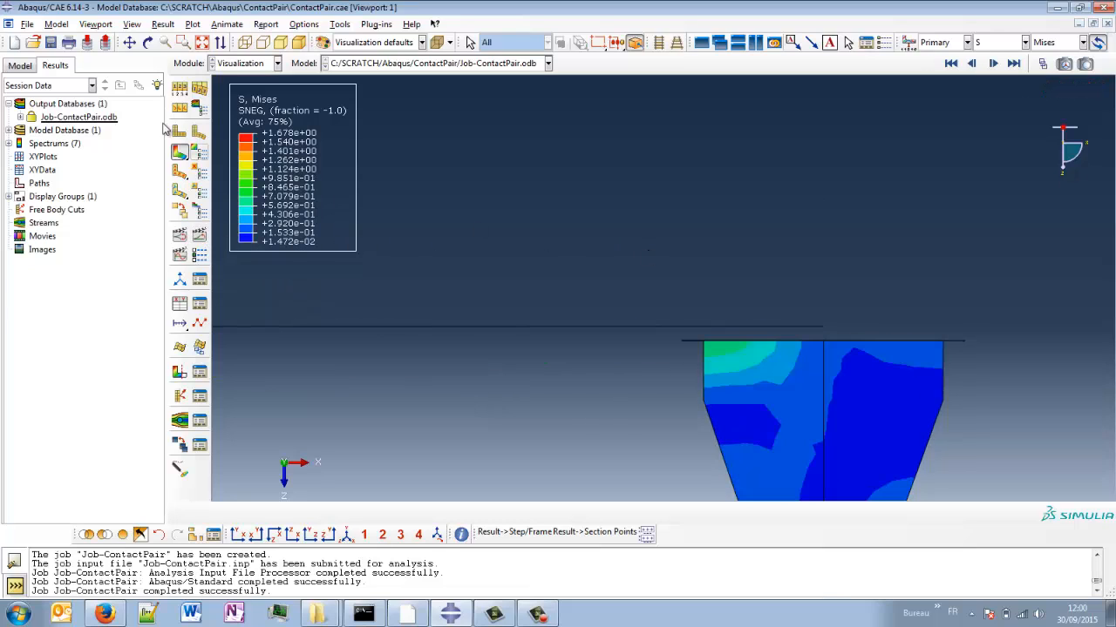
pyautogui.click(133, 24)
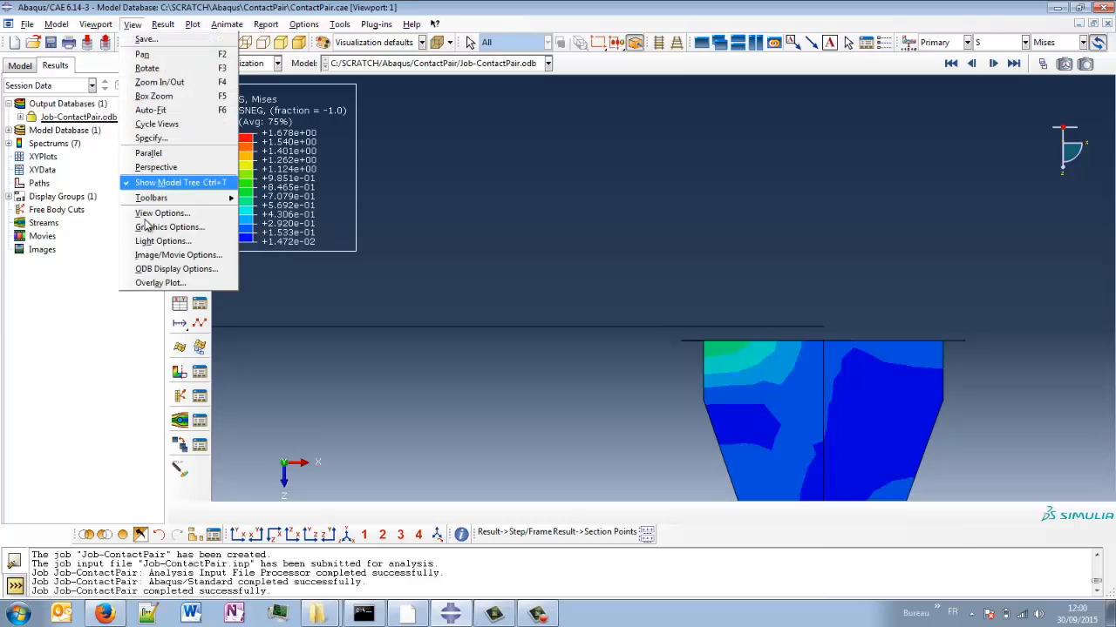
pyautogui.click(197, 270)
pyautogui.click(159, 324)
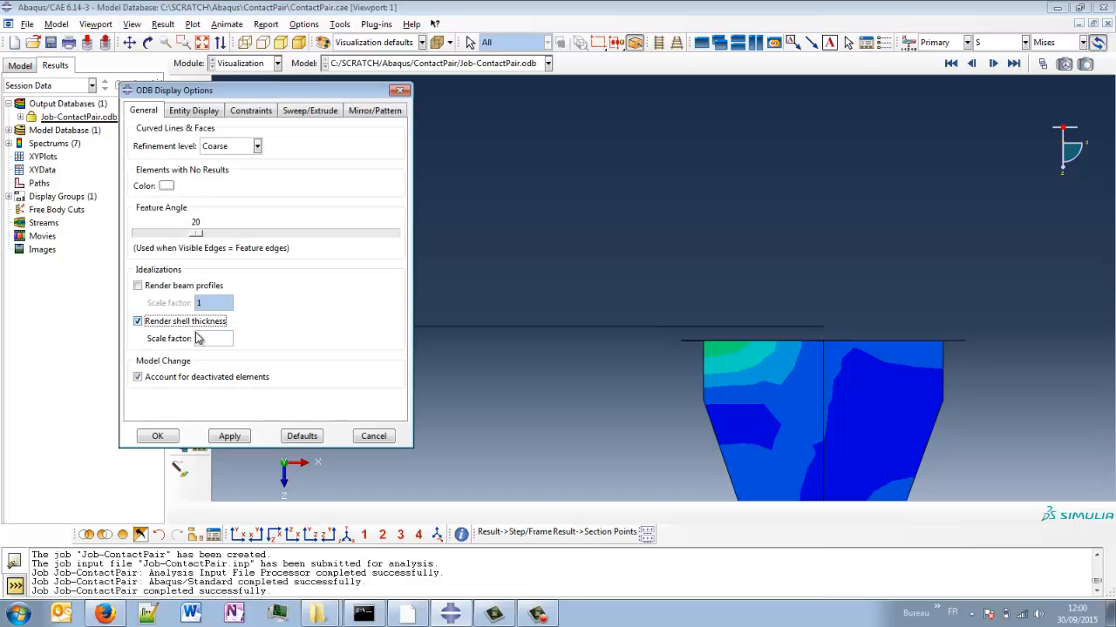
pyautogui.click(229, 436)
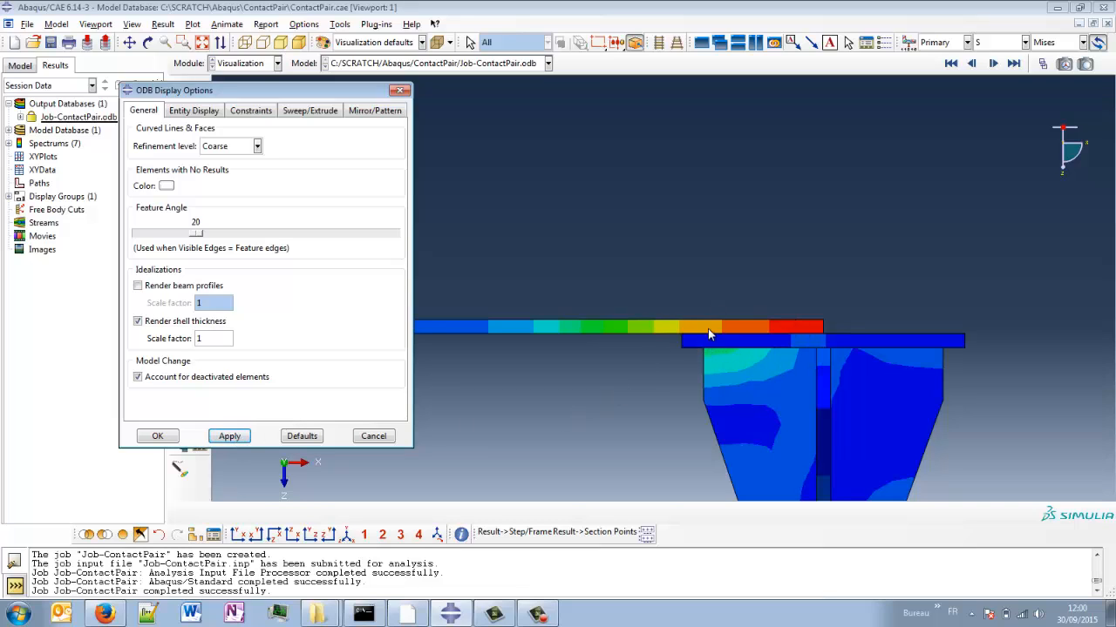
pyautogui.scroll(2, 741, 323)
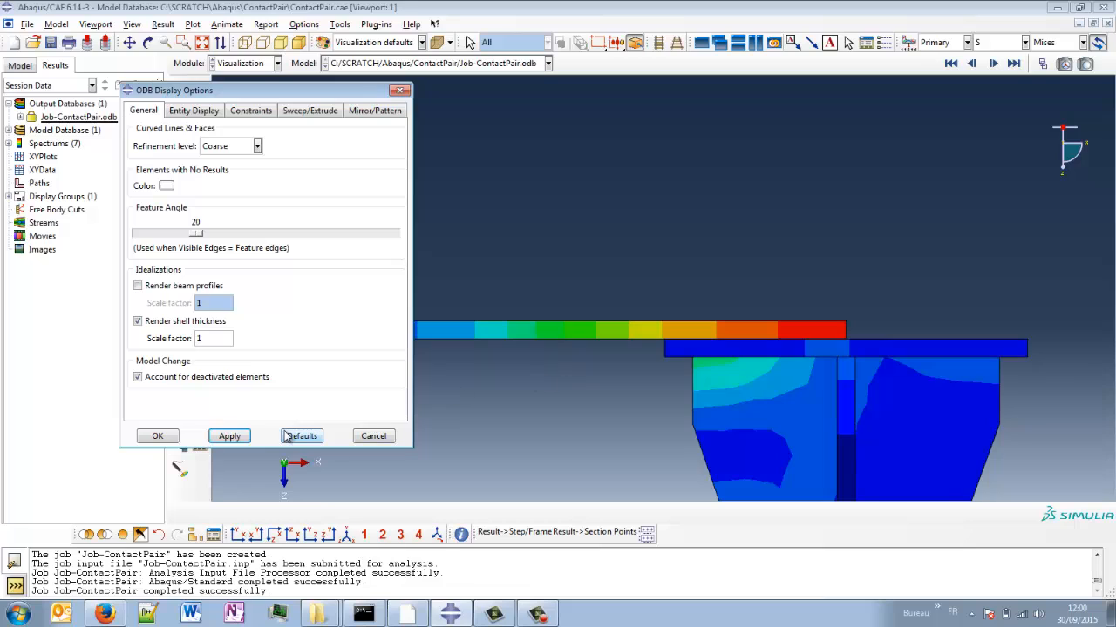
pyautogui.click(157, 437)
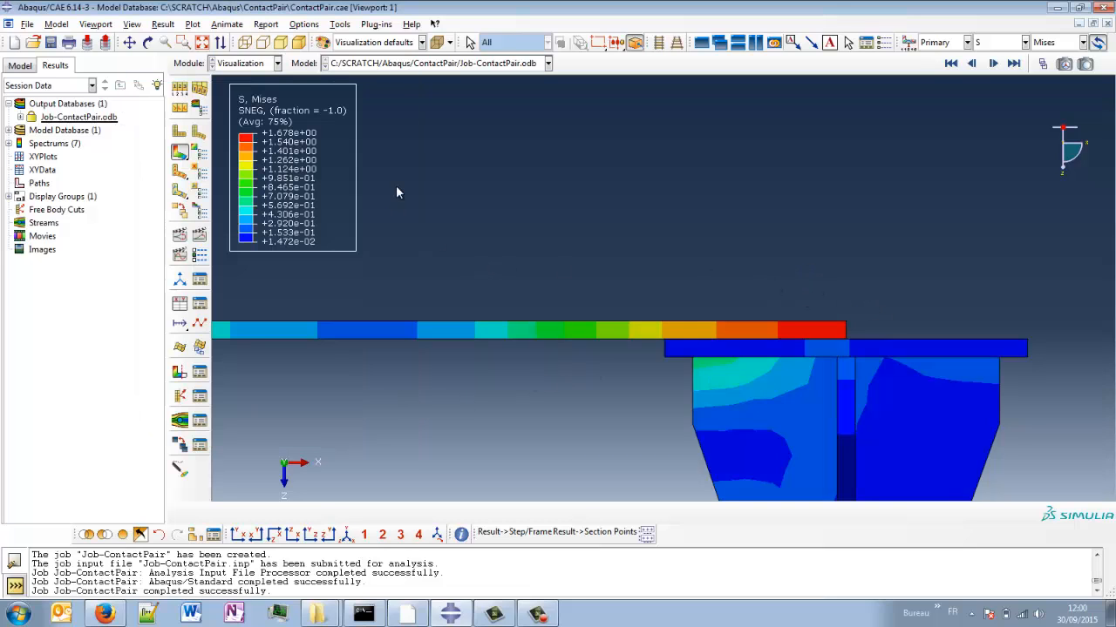
# Replay the time history animation with rendered shell thickness and examine the plate's contact with the supports from the side and in 3D.
pyautogui.click(199, 234)
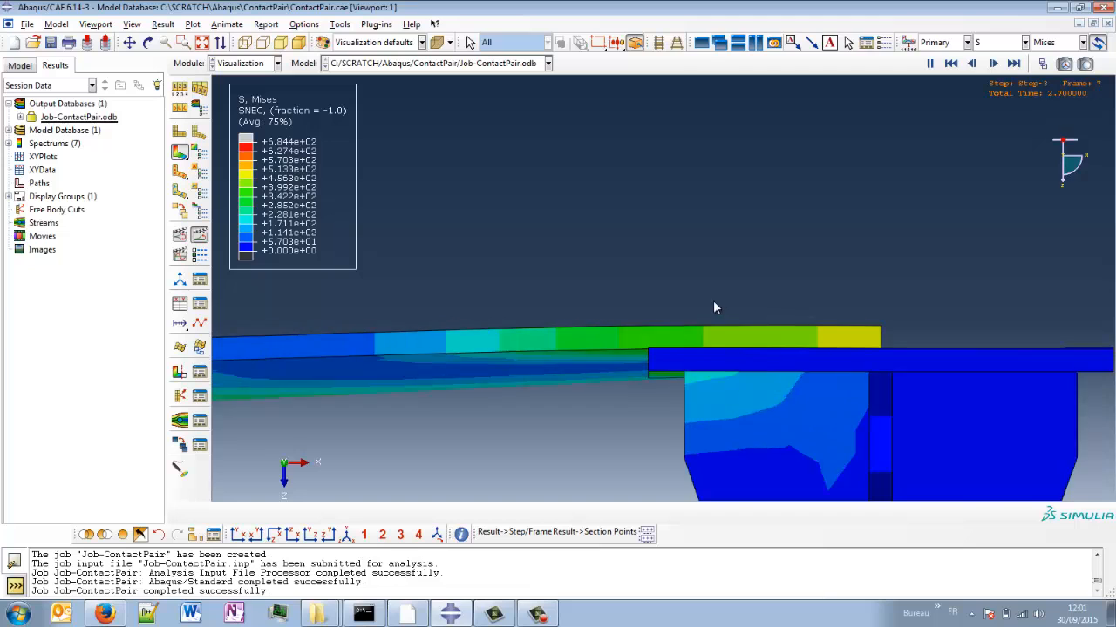
pyautogui.scroll(2, 598, 384)
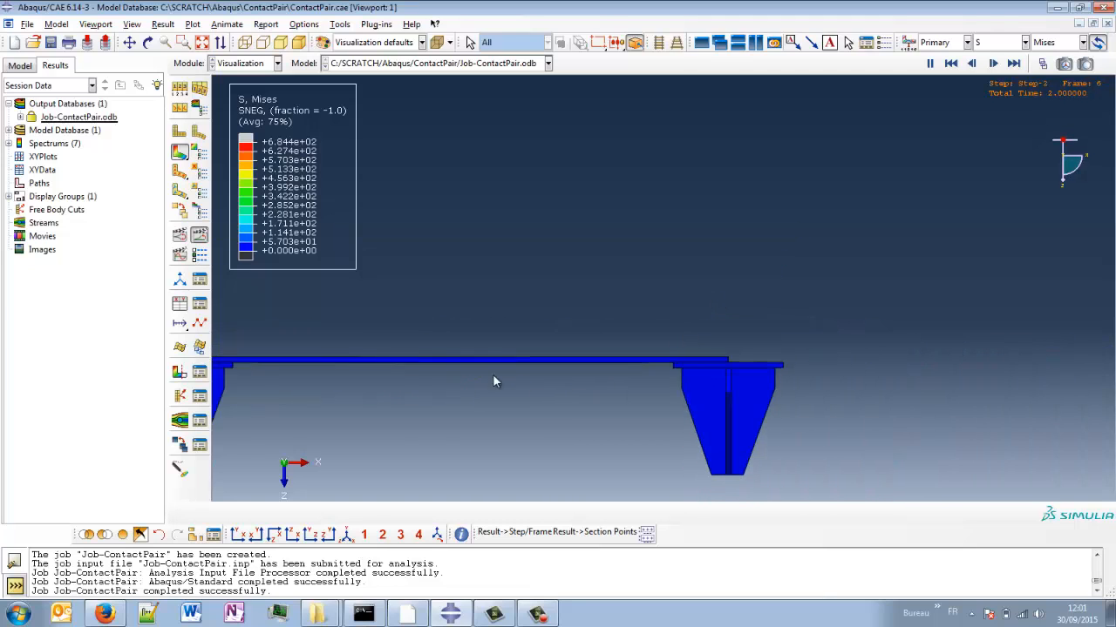
pyautogui.keyDown('ctrl'); pyautogui.keyDown('alt'); pyautogui.moveTo(493, 375); pyautogui.dragTo(695, 366, button='middle'); pyautogui.keyUp('alt'); pyautogui.keyUp('ctrl')
pyautogui.keyDown('ctrl'); pyautogui.keyDown('alt'); pyautogui.moveTo(722, 341); pyautogui.dragTo(572, 418); pyautogui.keyUp('alt'); pyautogui.keyUp('ctrl')
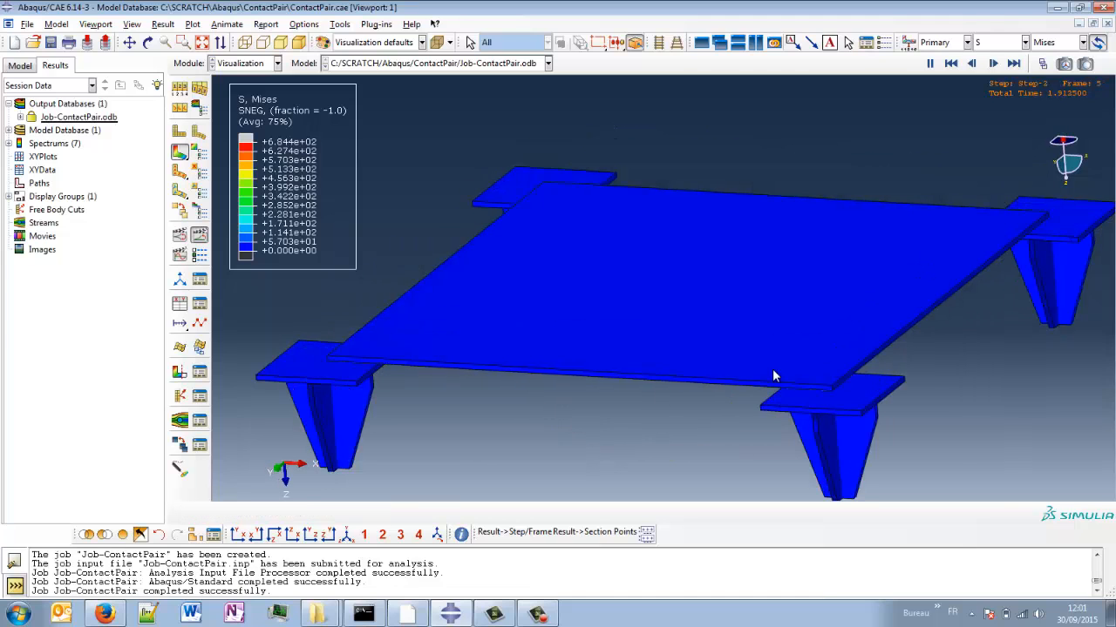
pyautogui.keyDown('ctrl'); pyautogui.keyDown('alt'); pyautogui.moveTo(772, 377); pyautogui.dragTo(645, 398); pyautogui.keyUp('alt'); pyautogui.keyUp('ctrl')
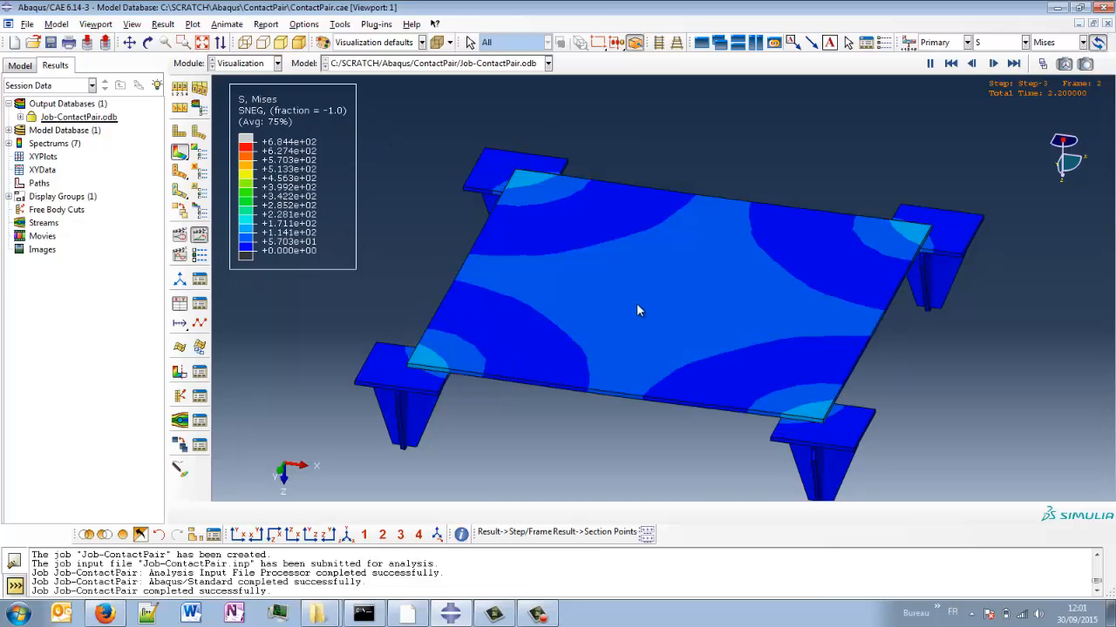
# Plot the contact pressure CPRESS SPOS in the running animation and view the contact areas from below the plate.
pyautogui.click(1007, 44)
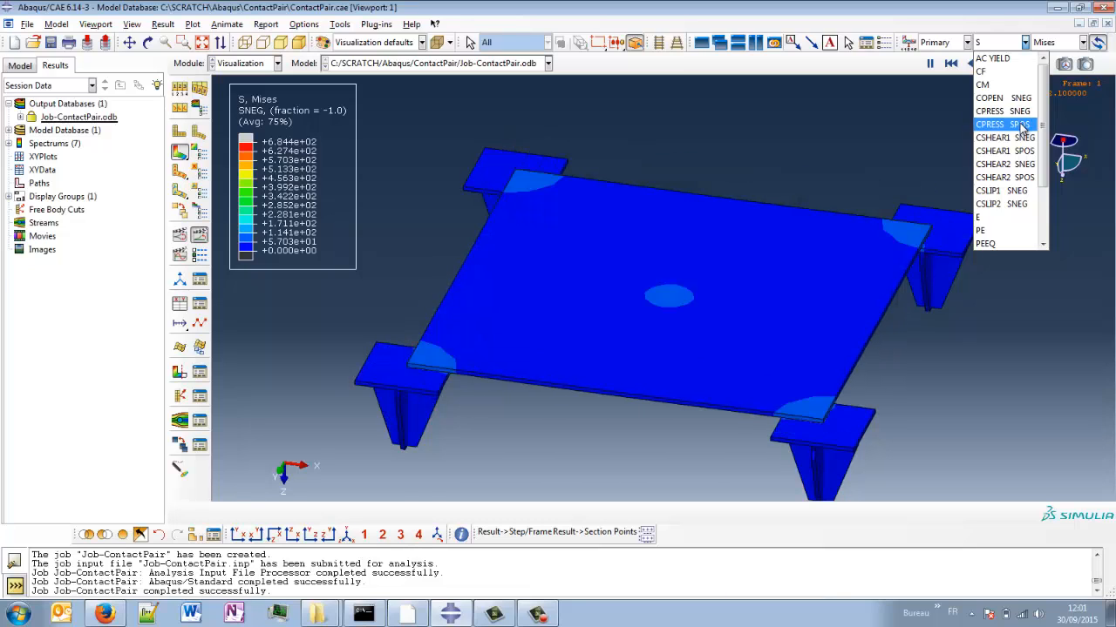
pyautogui.click(1020, 125)
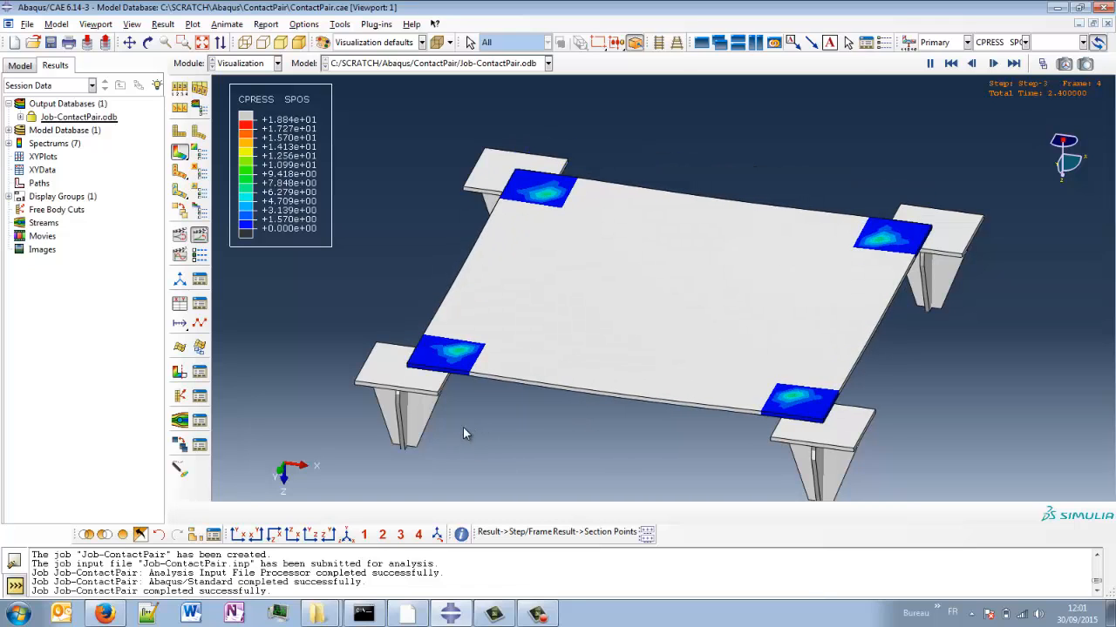
pyautogui.moveTo(538, 405)
pyautogui.keyDown('ctrl'); pyautogui.keyDown('alt'); pyautogui.mouseDown()
pyautogui.moveTo(564, 332)
pyautogui.moveTo(569, 382)
pyautogui.mouseUp(); pyautogui.keyUp('alt'); pyautogui.keyUp('ctrl')
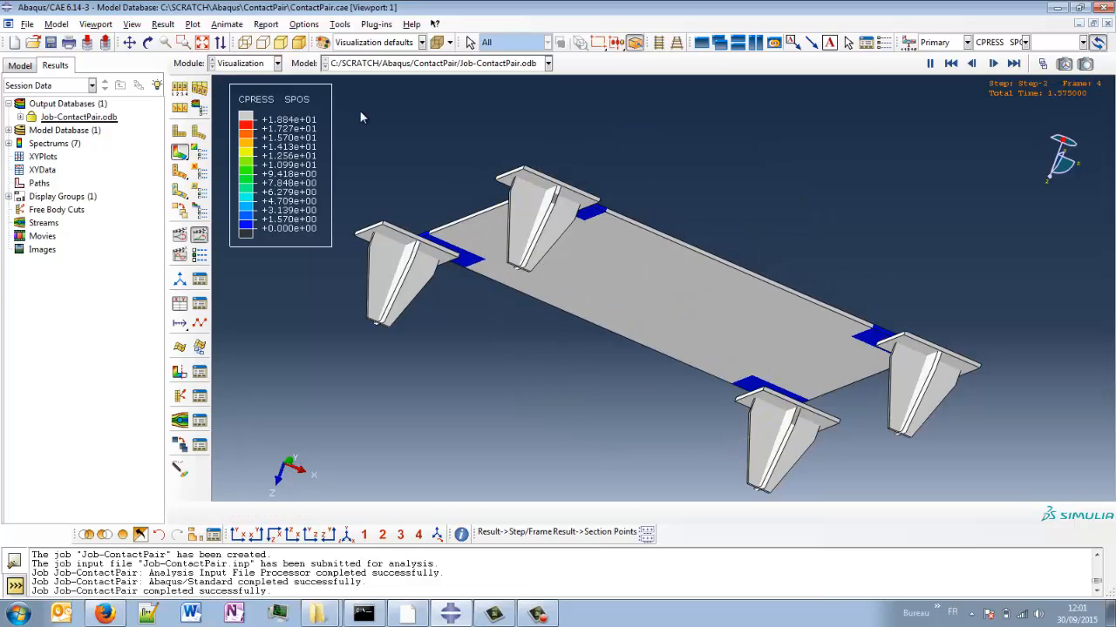
# Turn off shell thickness rendering in the ODB display options and view the contact pressure animation from above the plate.
pyautogui.click(96, 23)
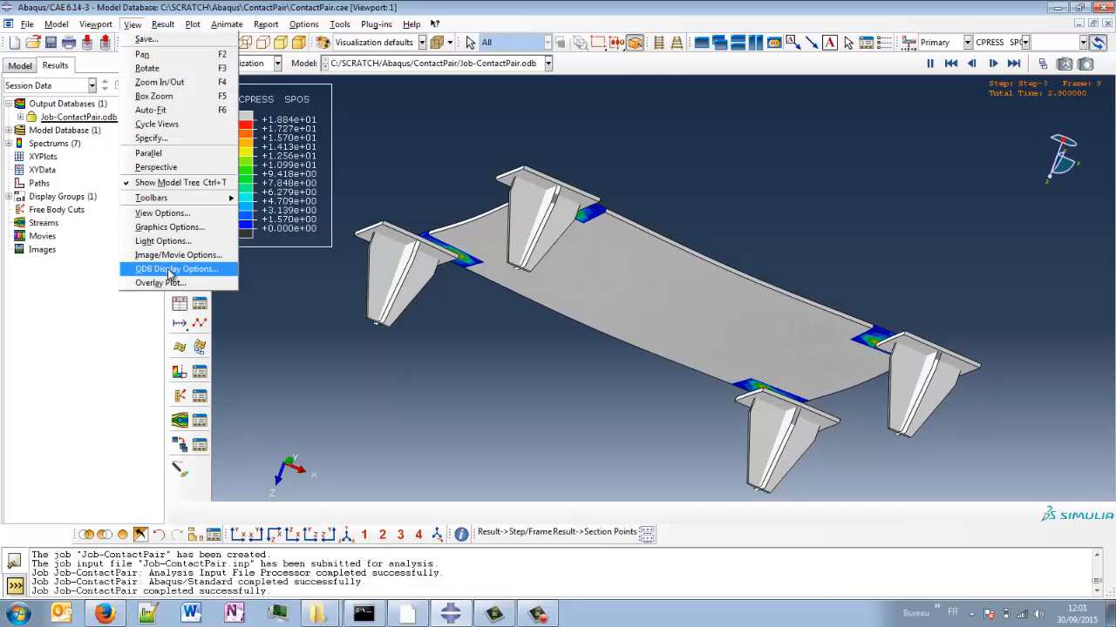
pyautogui.click(148, 269)
pyautogui.click(162, 323)
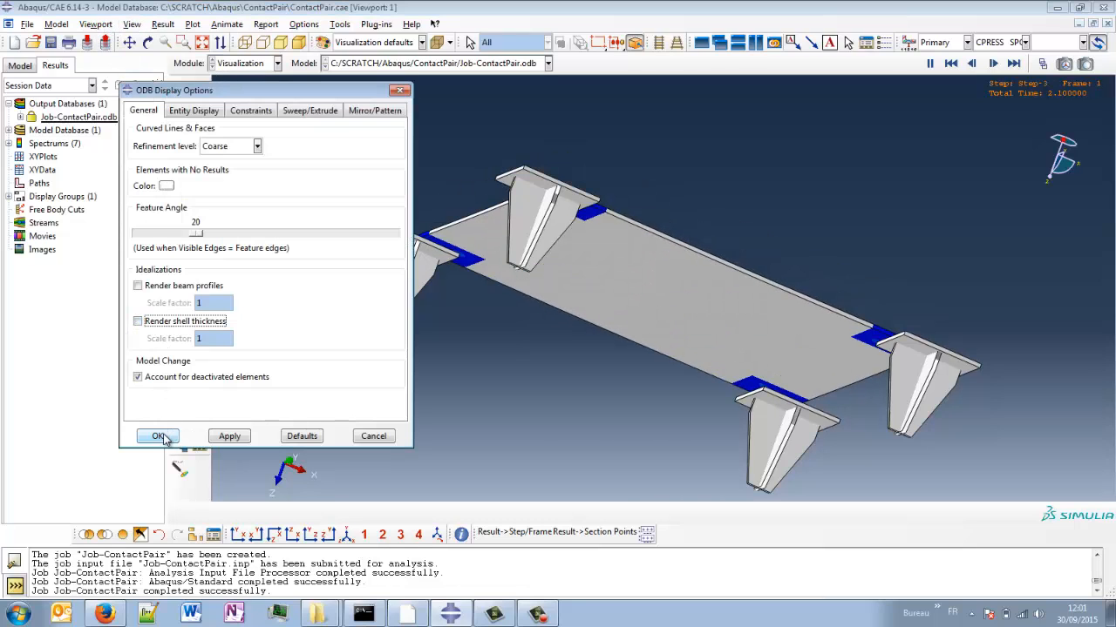
pyautogui.click(158, 435)
pyautogui.keyDown('ctrl'); pyautogui.keyDown('alt'); pyautogui.moveTo(675, 281); pyautogui.dragTo(601, 389); pyautogui.keyUp('alt'); pyautogui.keyUp('ctrl')
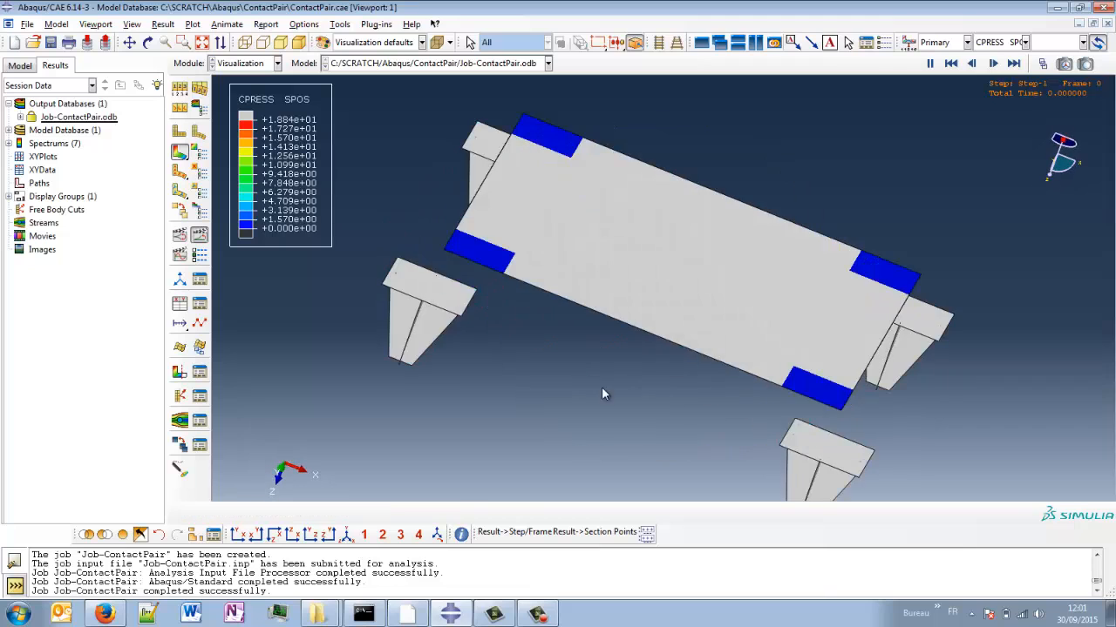
pyautogui.keyDown('ctrl'); pyautogui.keyDown('alt'); pyautogui.moveTo(571, 222); pyautogui.dragTo(538, 265); pyautogui.keyUp('alt'); pyautogui.keyUp('ctrl')
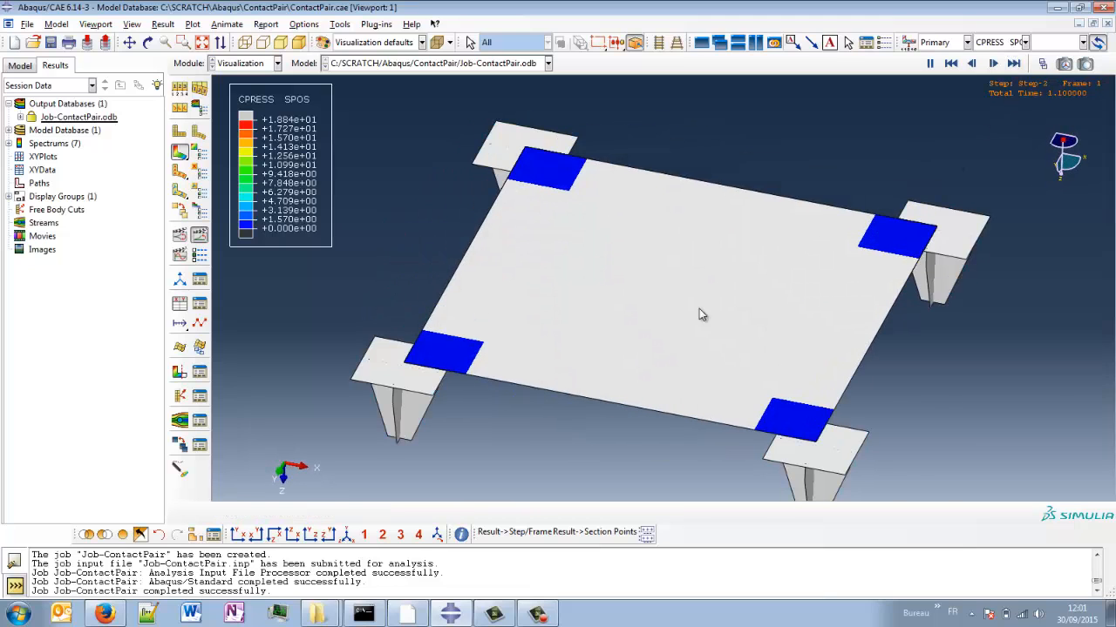
# Plot the strain E, Max. In-Plane Principal, in the animation and examine its distribution over the plate and supports from several angles.
pyautogui.click(1025, 42)
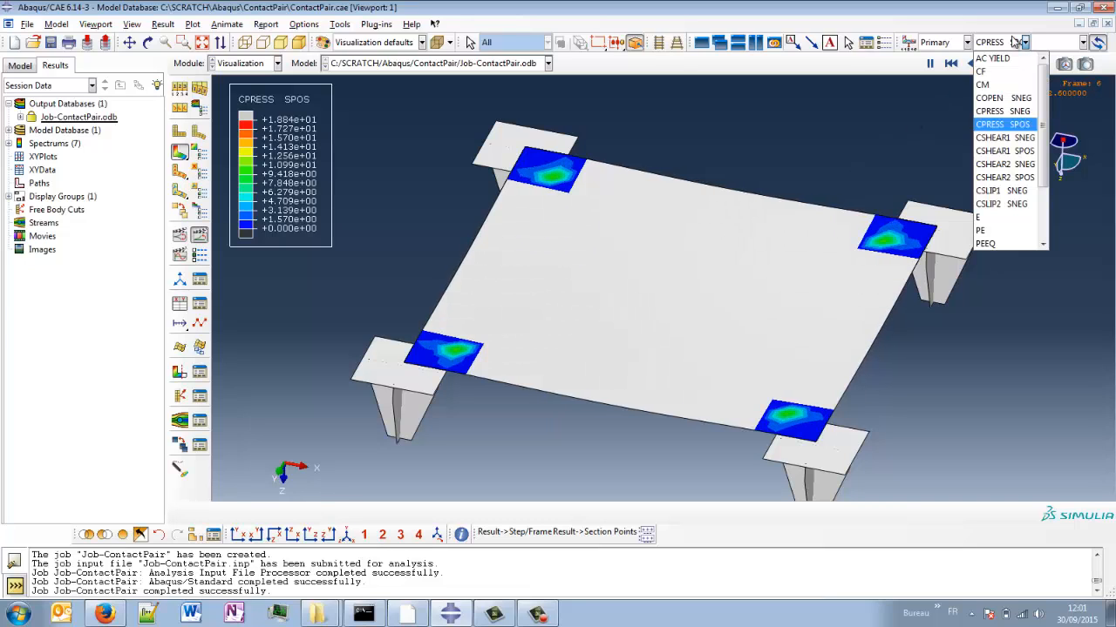
pyautogui.click(989, 217)
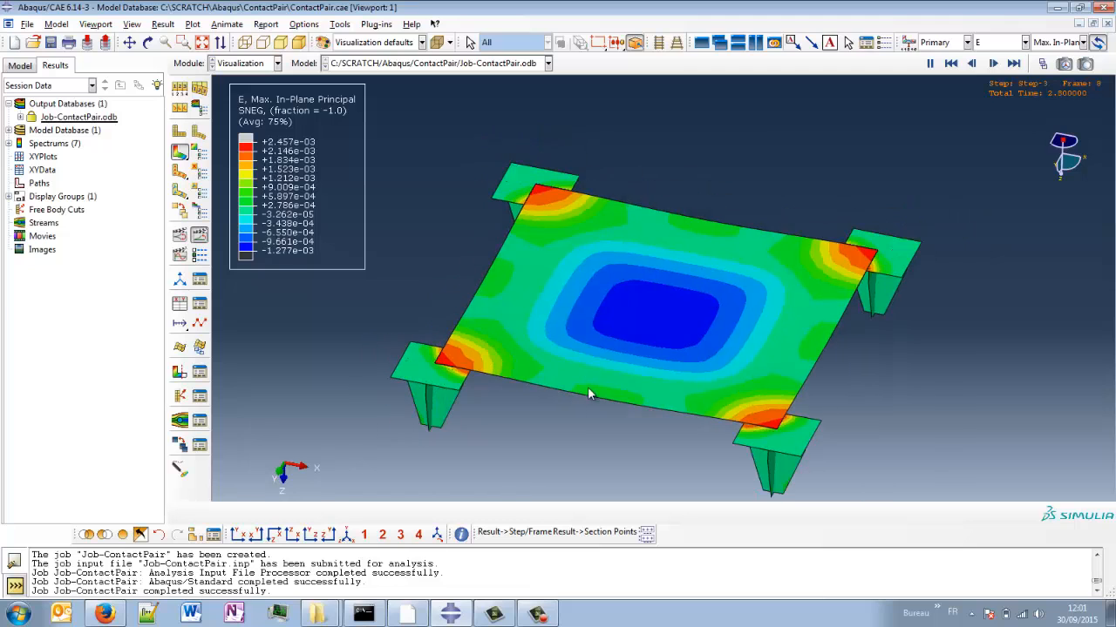
pyautogui.keyDown('ctrl'); pyautogui.keyDown('alt'); pyautogui.moveTo(624, 425); pyautogui.dragTo(574, 448); pyautogui.keyUp('alt'); pyautogui.keyUp('ctrl')
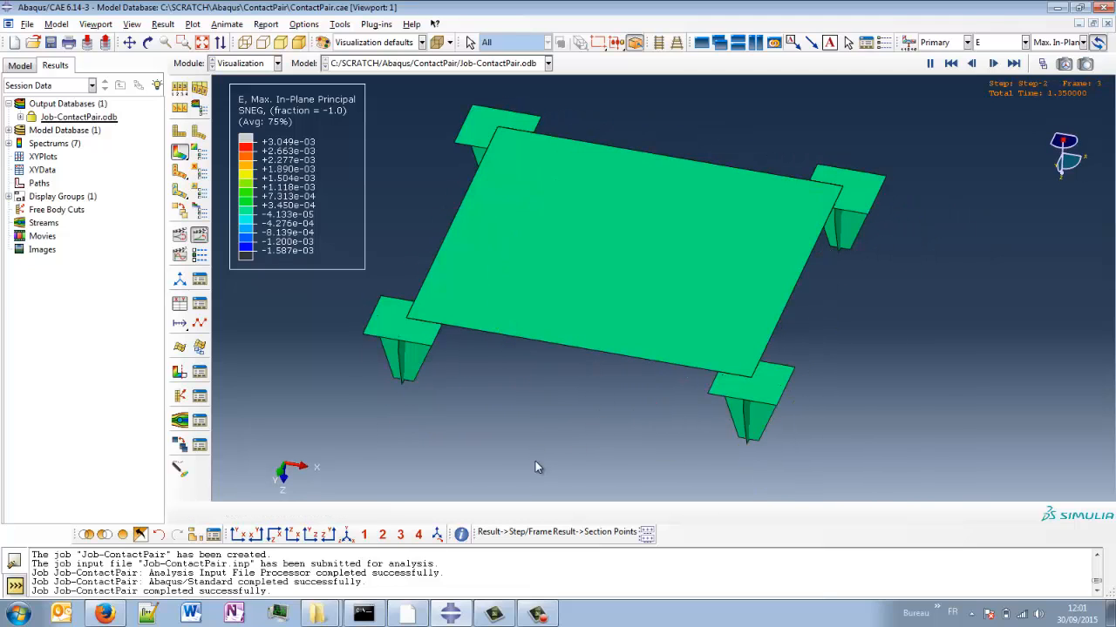
pyautogui.keyDown('ctrl'); pyautogui.keyDown('alt'); pyautogui.moveTo(555, 404); pyautogui.dragTo(539, 428); pyautogui.keyUp('alt'); pyautogui.keyUp('ctrl')
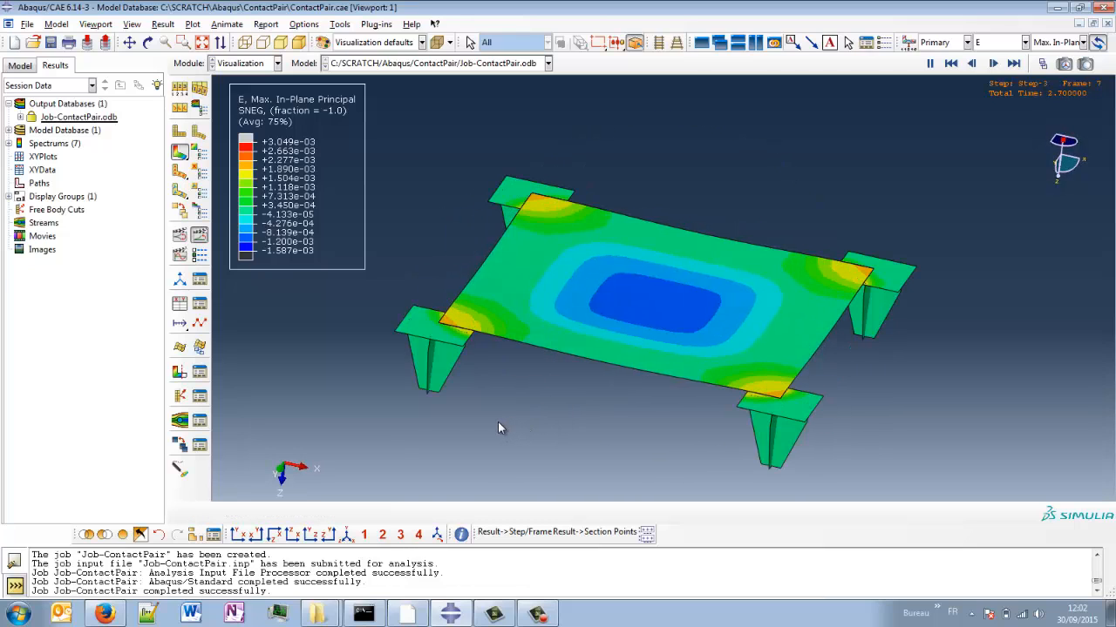
pyautogui.keyDown('ctrl'); pyautogui.keyDown('alt'); pyautogui.moveTo(582, 376); pyautogui.dragTo(590, 421); pyautogui.keyUp('alt'); pyautogui.keyUp('ctrl')
pyautogui.keyDown('ctrl'); pyautogui.keyDown('alt'); pyautogui.moveTo(627, 386); pyautogui.dragTo(635, 376); pyautogui.keyUp('alt'); pyautogui.keyUp('ctrl')
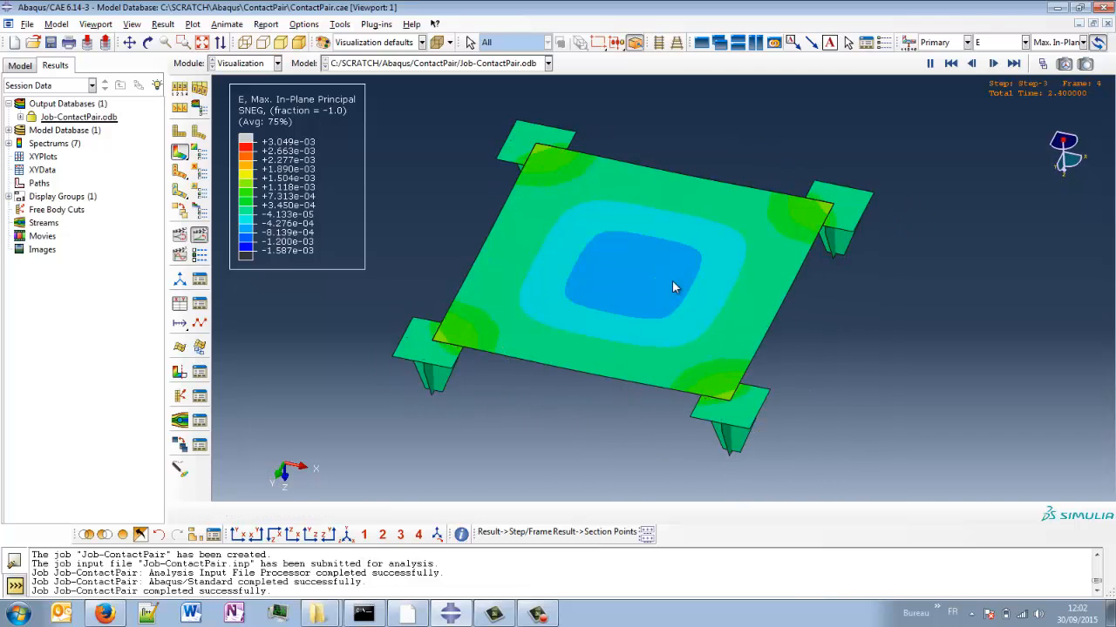
pyautogui.keyDown('ctrl'); pyautogui.keyDown('alt'); pyautogui.moveTo(812, 206); pyautogui.dragTo(827, 214); pyautogui.keyUp('alt'); pyautogui.keyUp('ctrl')
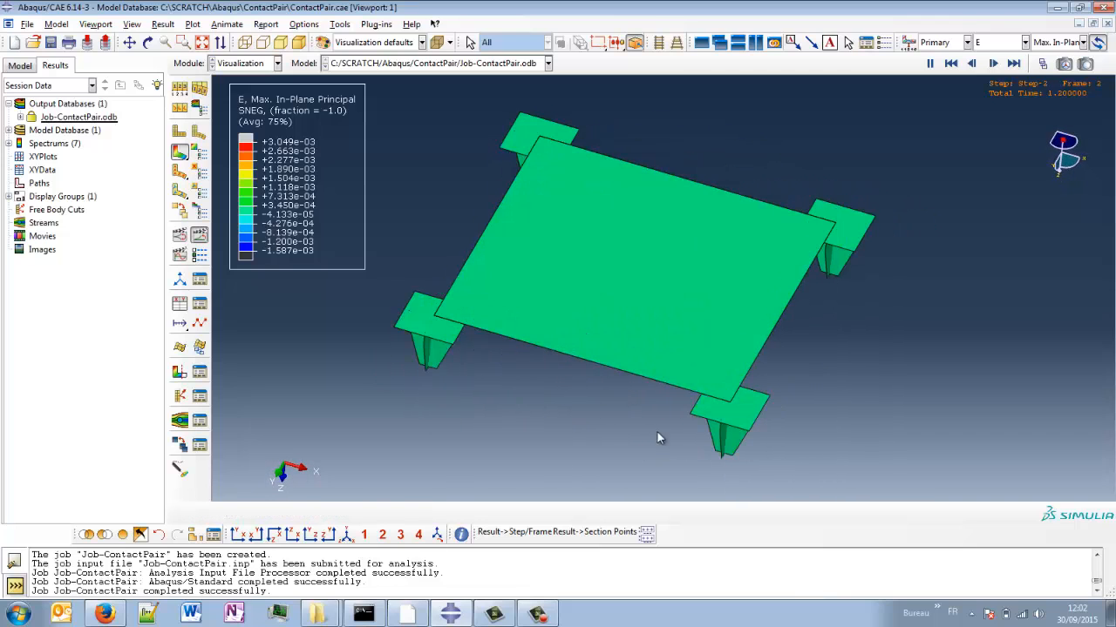